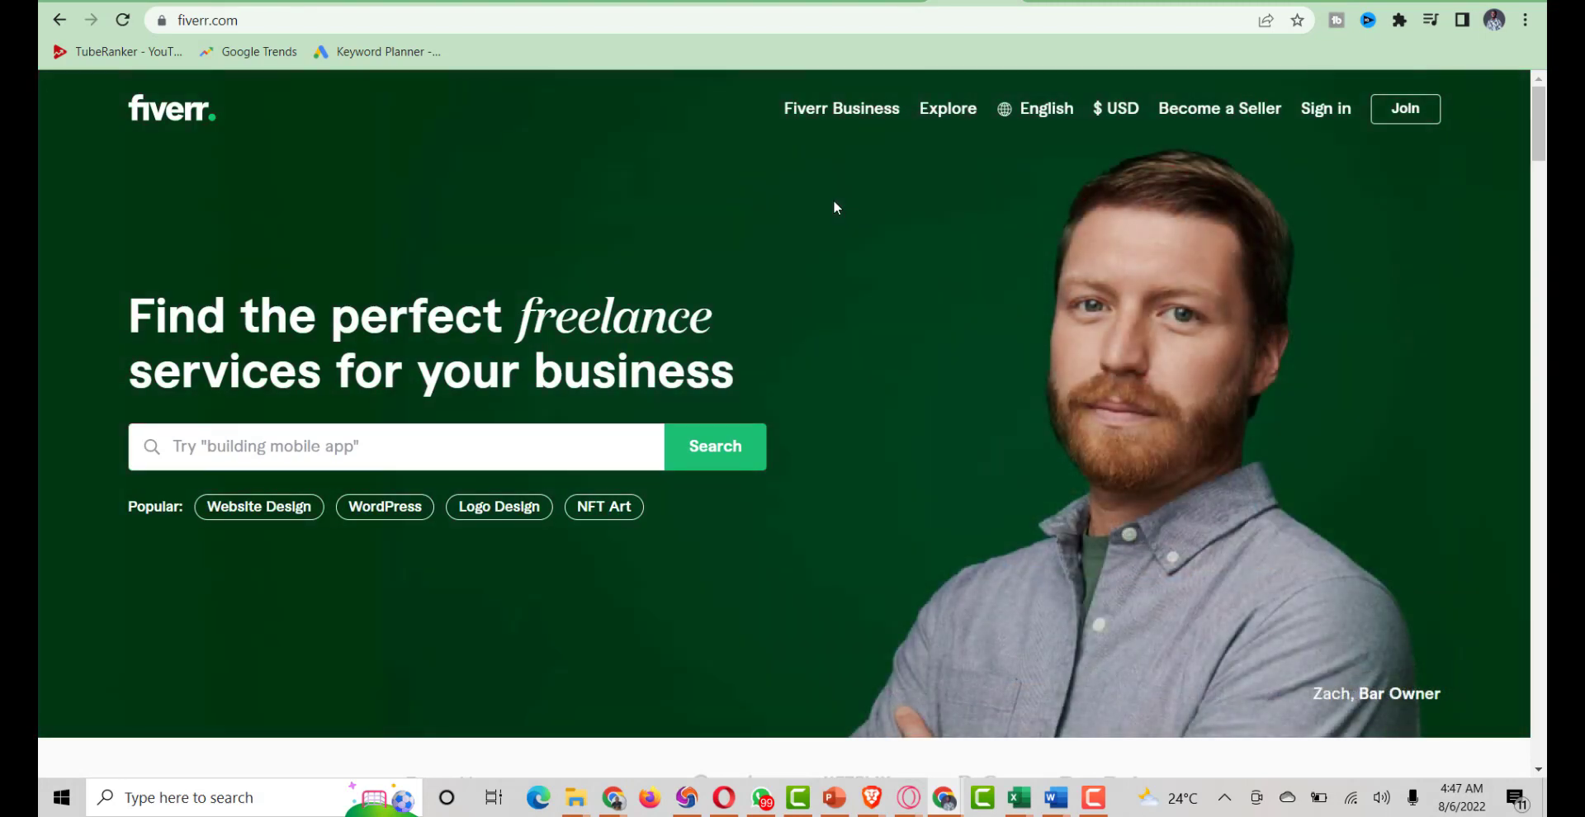
Switch to the Fiverr Articles & Blog Posts category listings
click(1053, 4)
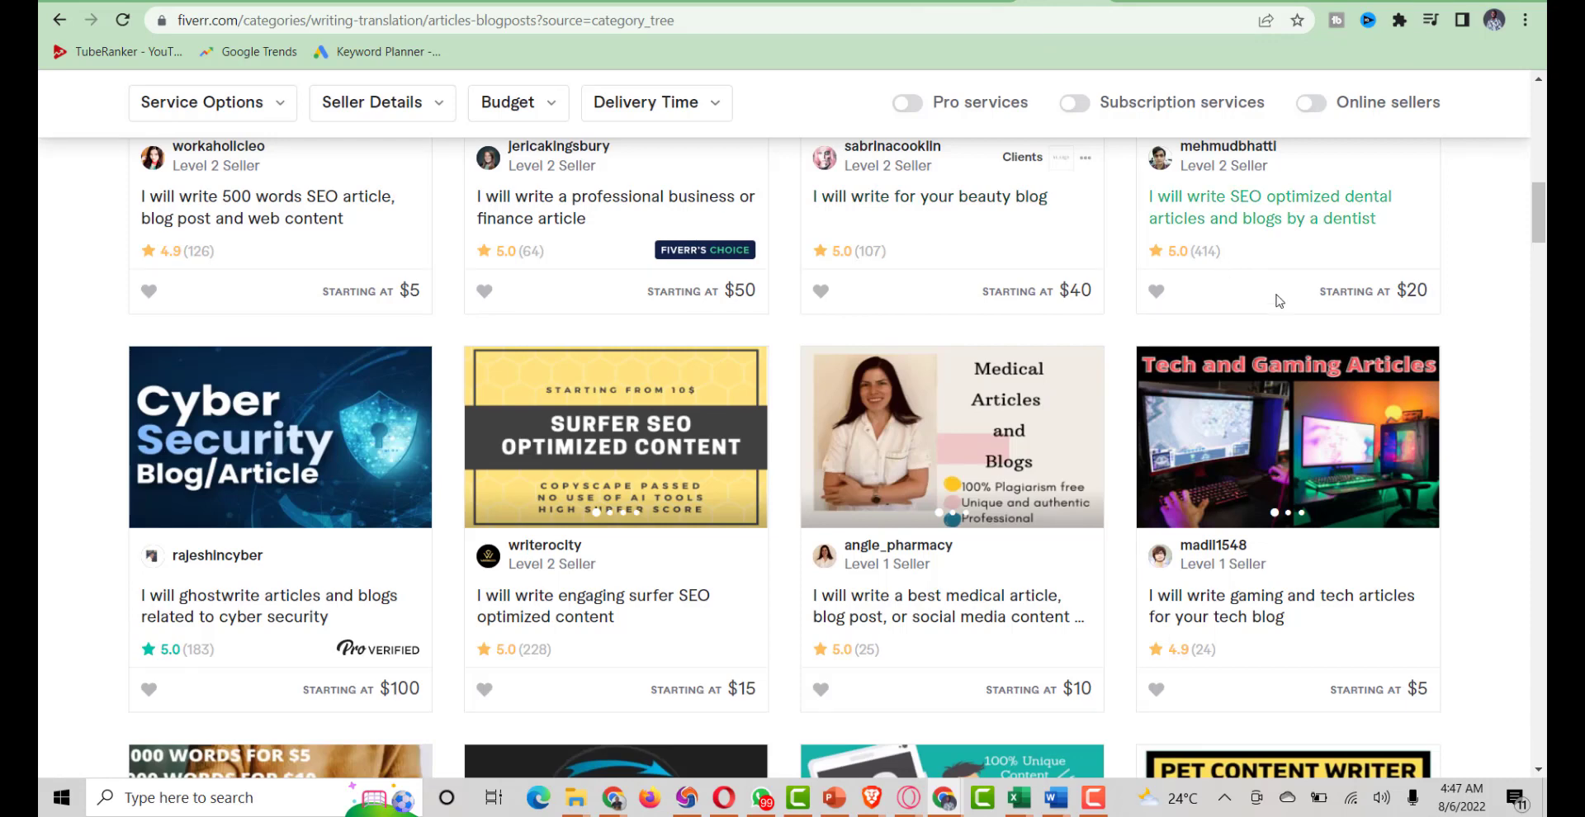
Browse the blog post gigs, then scroll through the video editing gig thumbnails
scroll(1459, 326, down, 3)
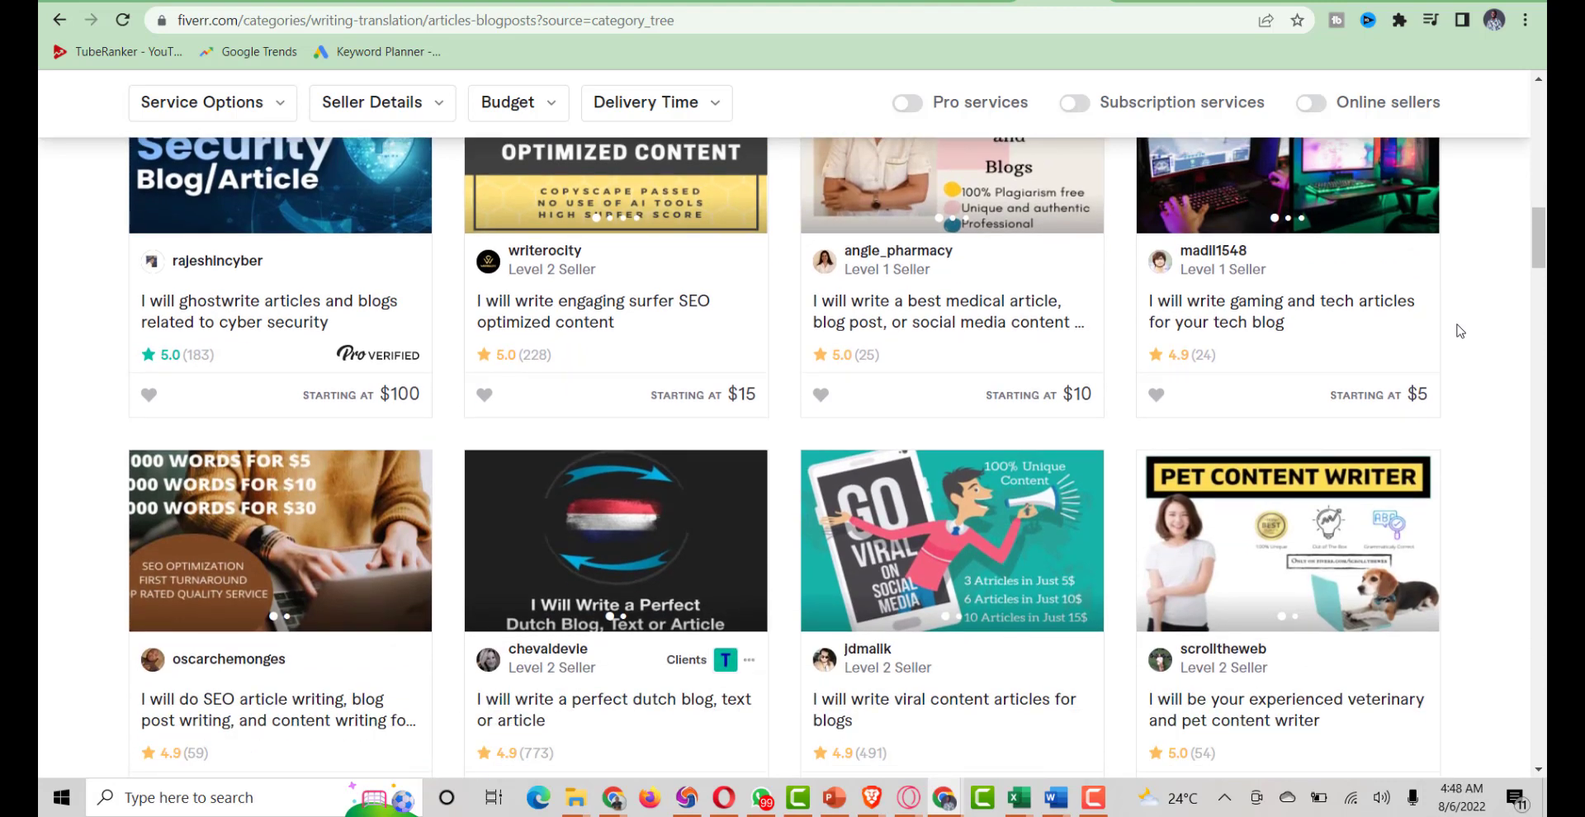
scroll(1459, 330, down, 2)
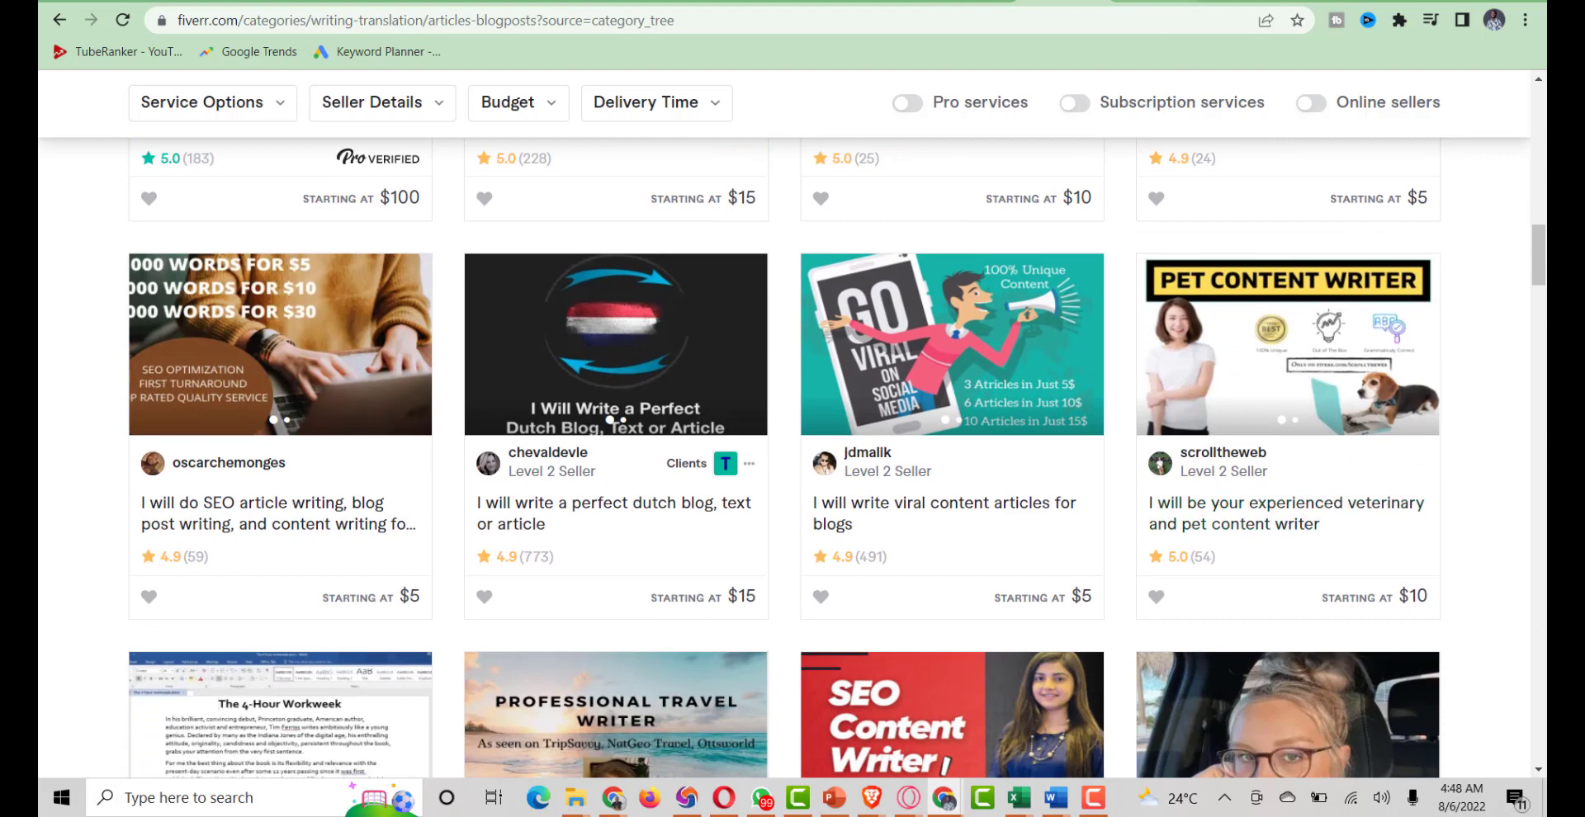
key(alt+Left)
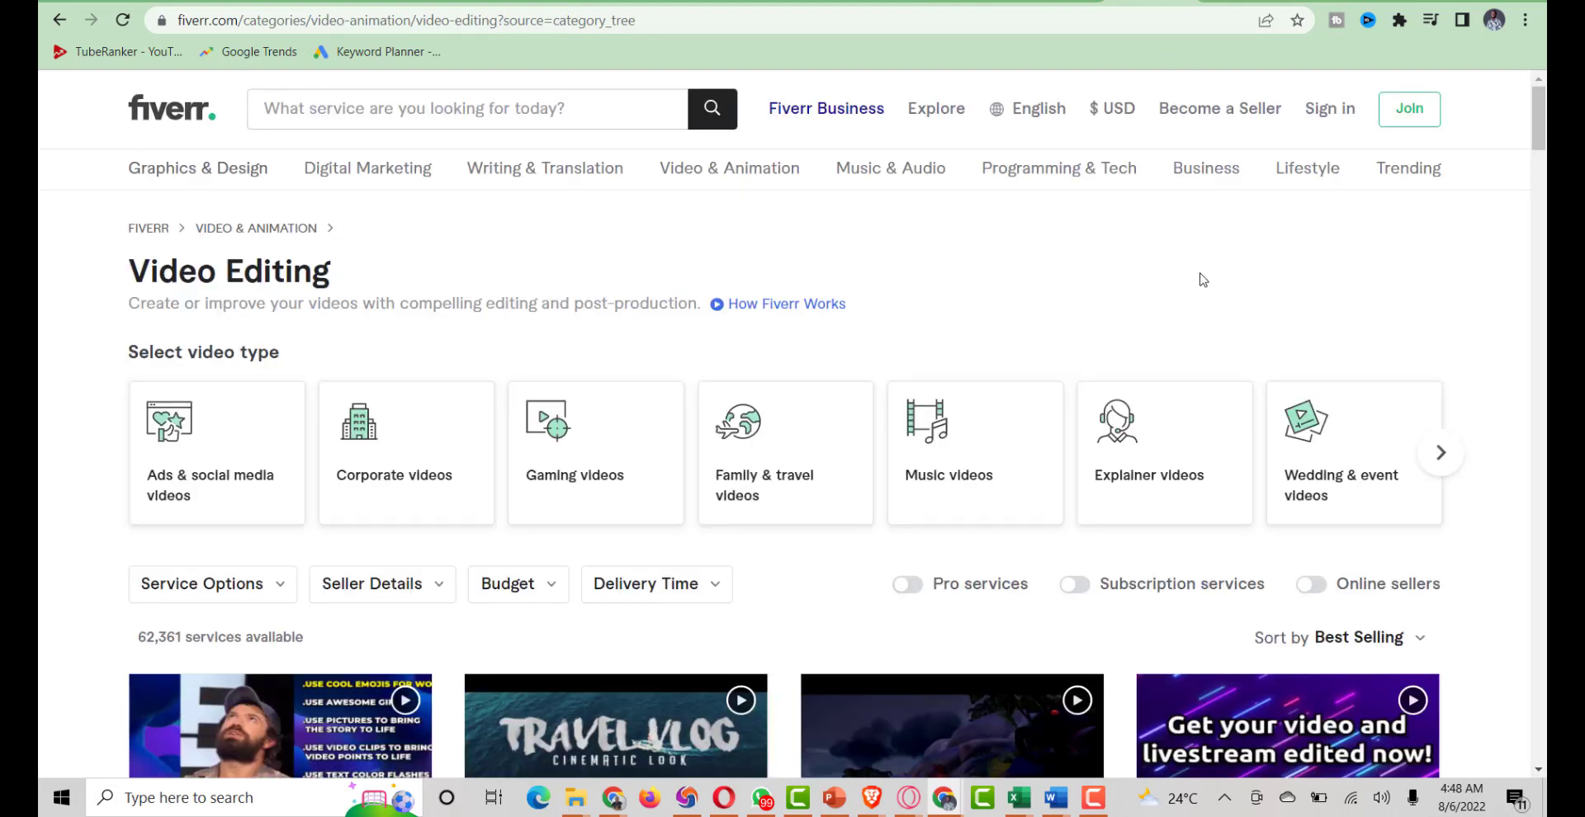
scroll(1201, 280, down, 3)
scroll(1200, 280, down, 4)
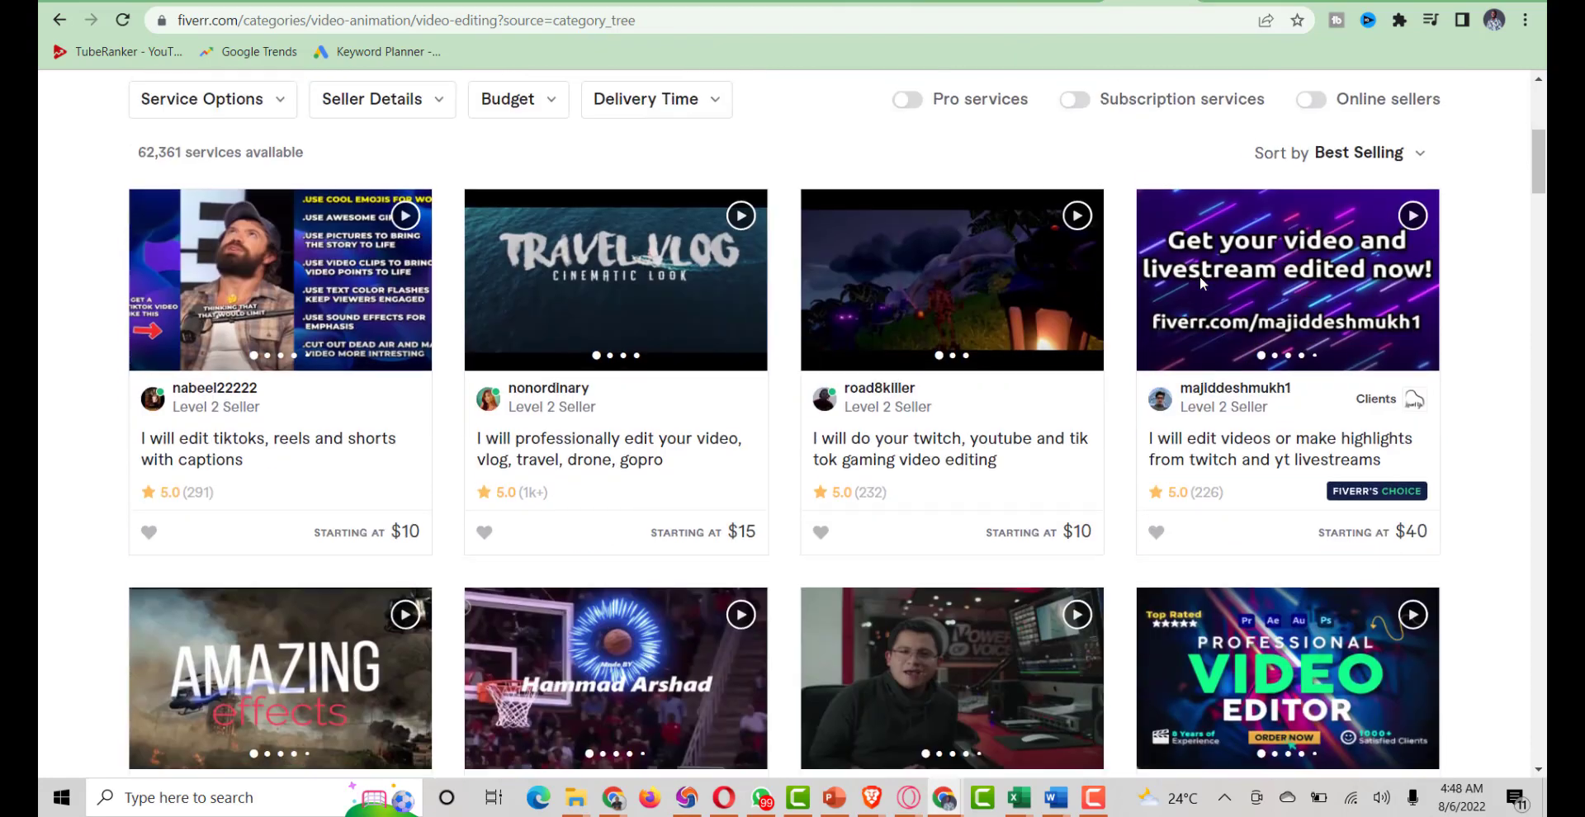
scroll(1202, 286, down, 5)
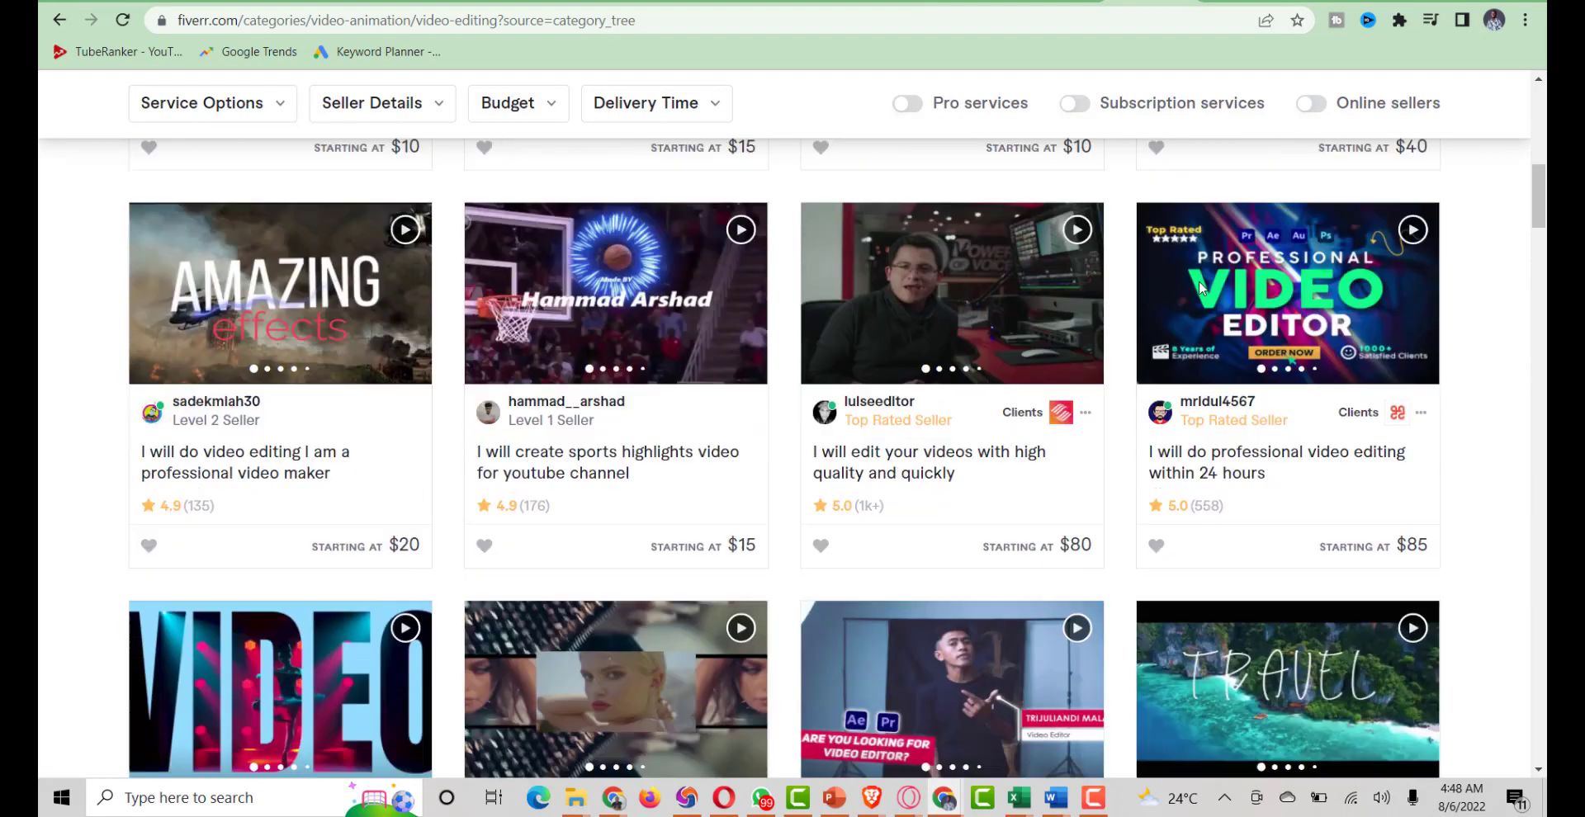
scroll(1200, 287, down, 3)
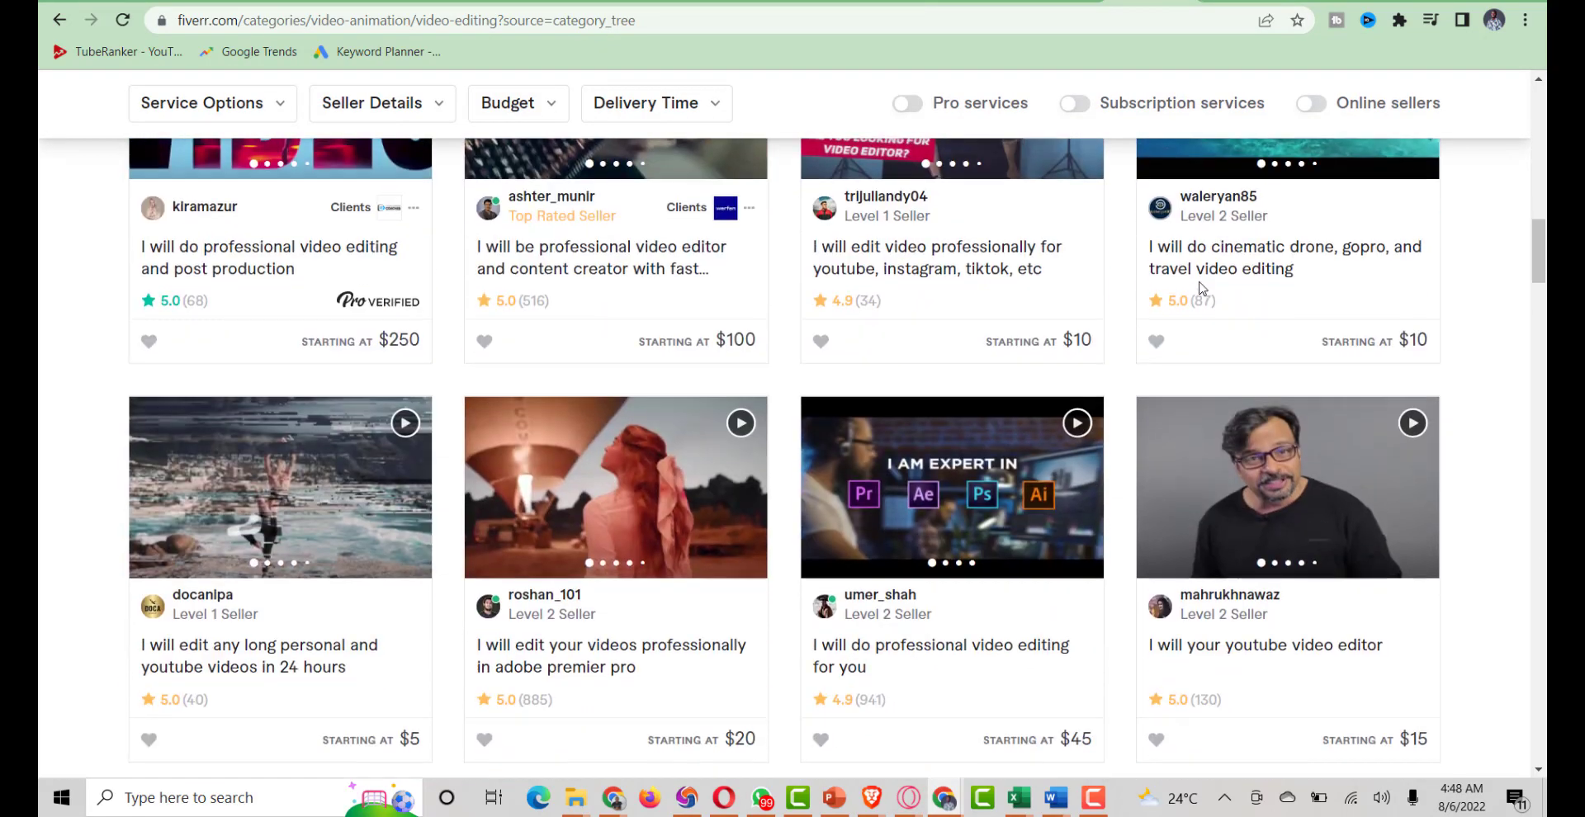
scroll(1200, 289, down, 3)
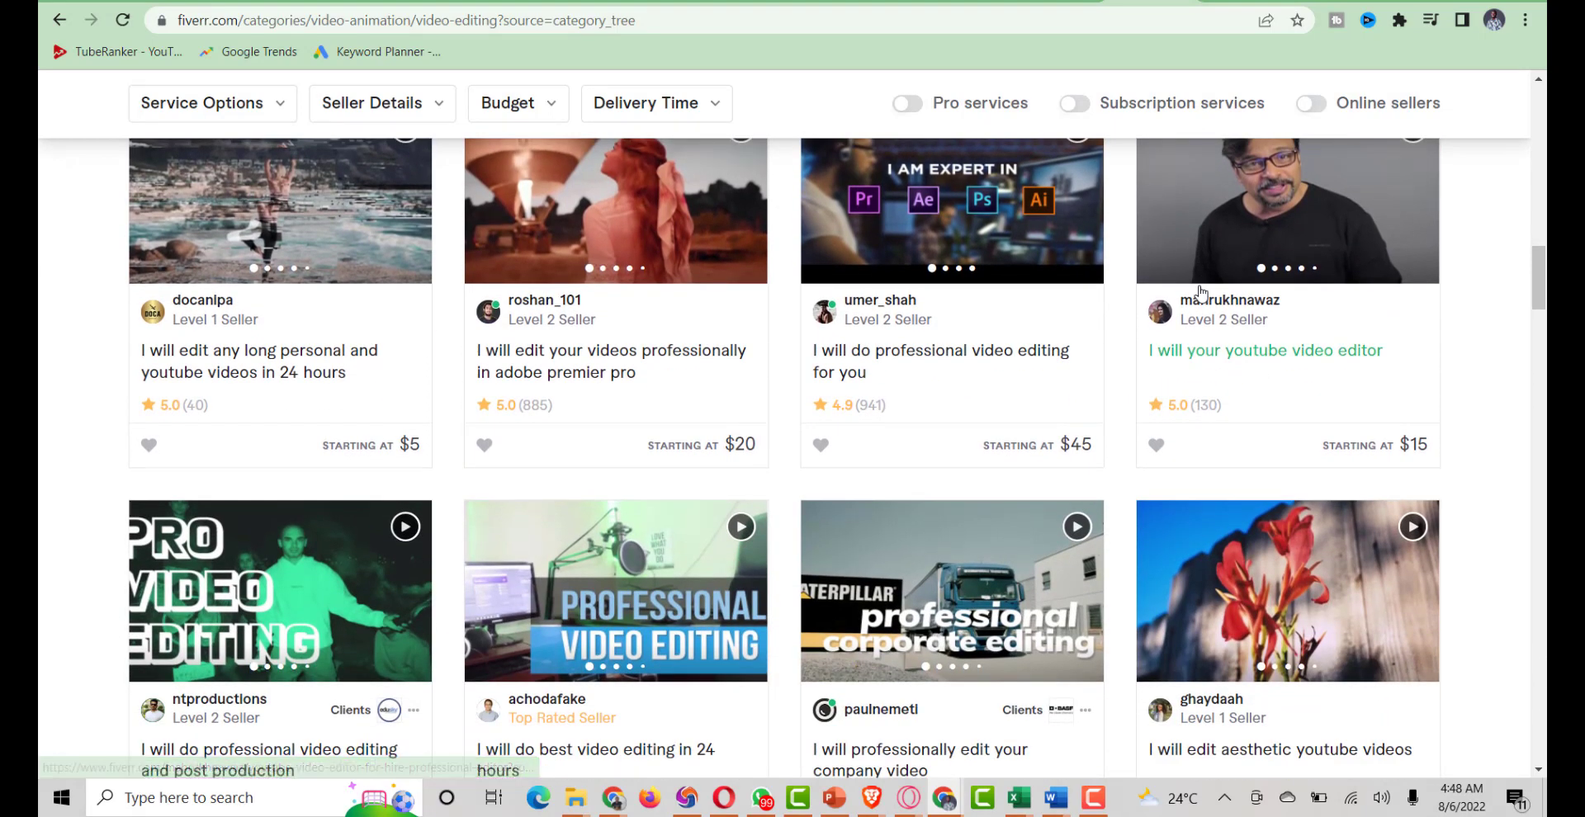
Review the social marketing gig thumbnails, then go to the Canva home page
click(1230, 4)
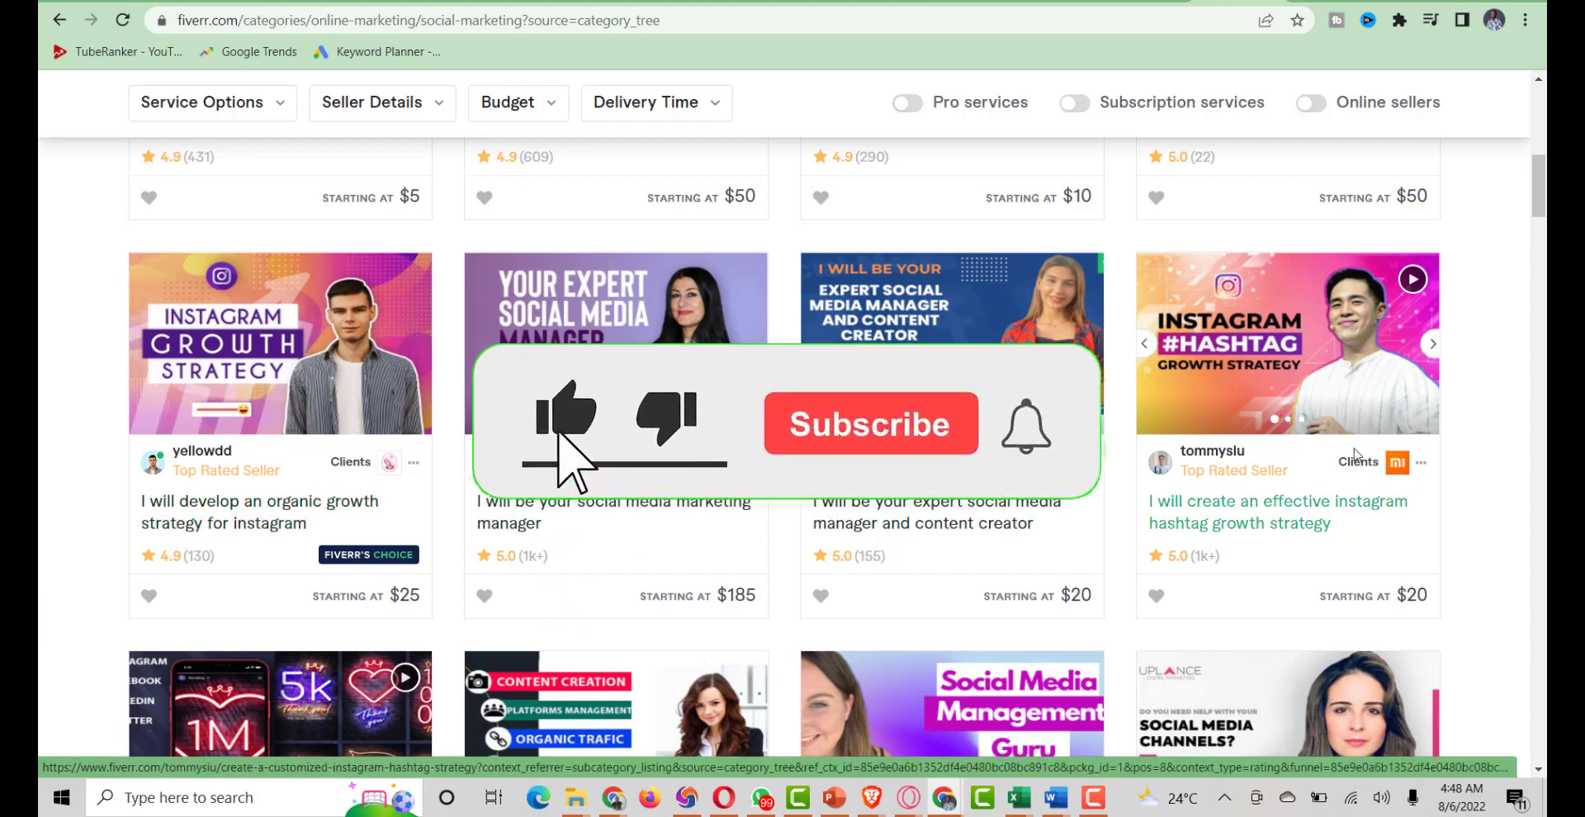
scroll(1357, 469, down, 3)
scroll(1358, 469, down, 3)
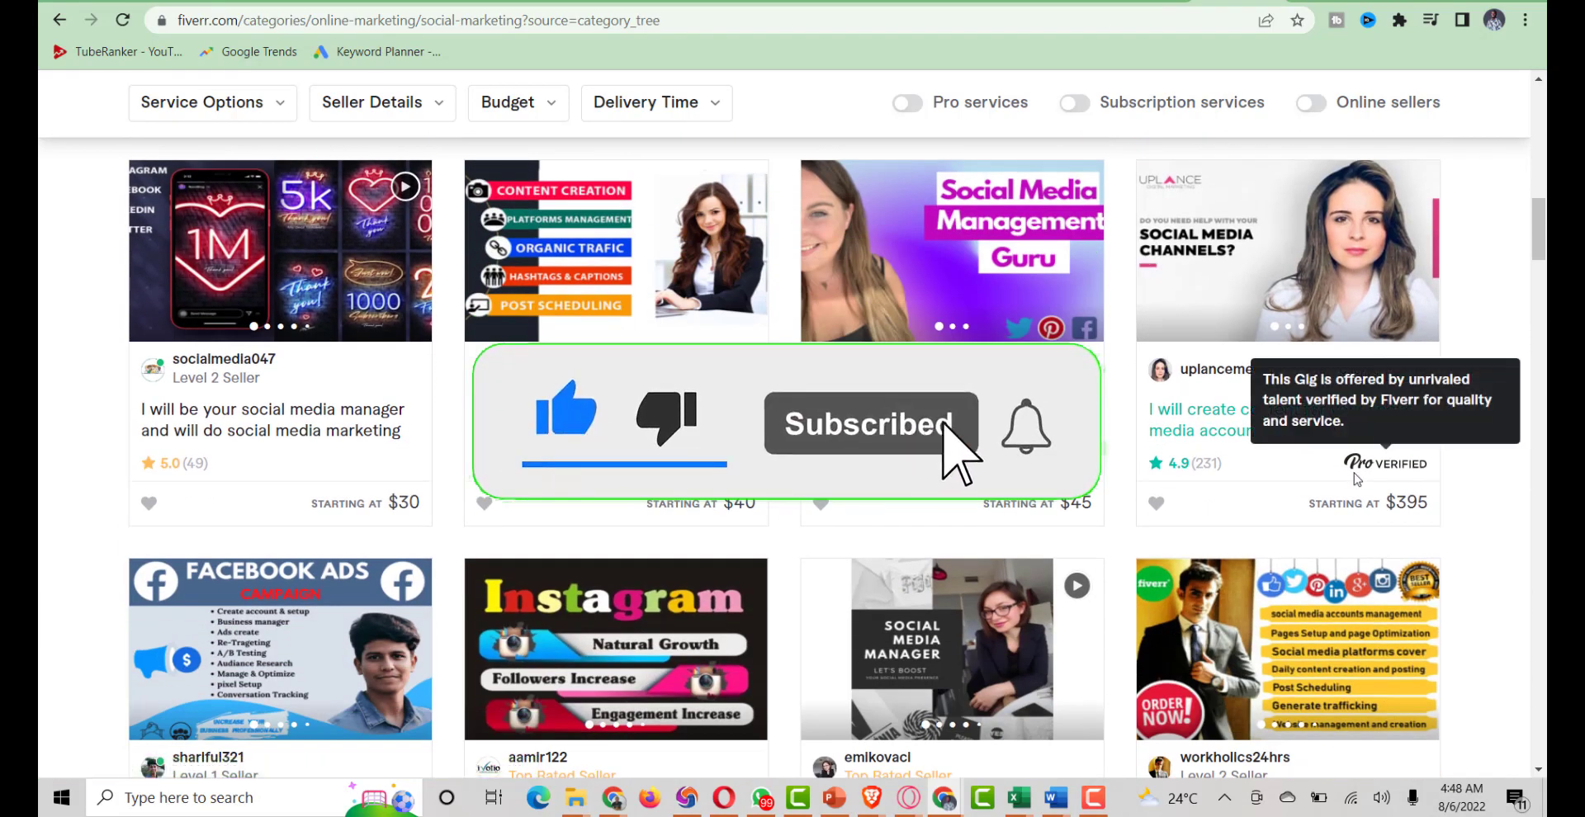
scroll(1248, 362, up, 6)
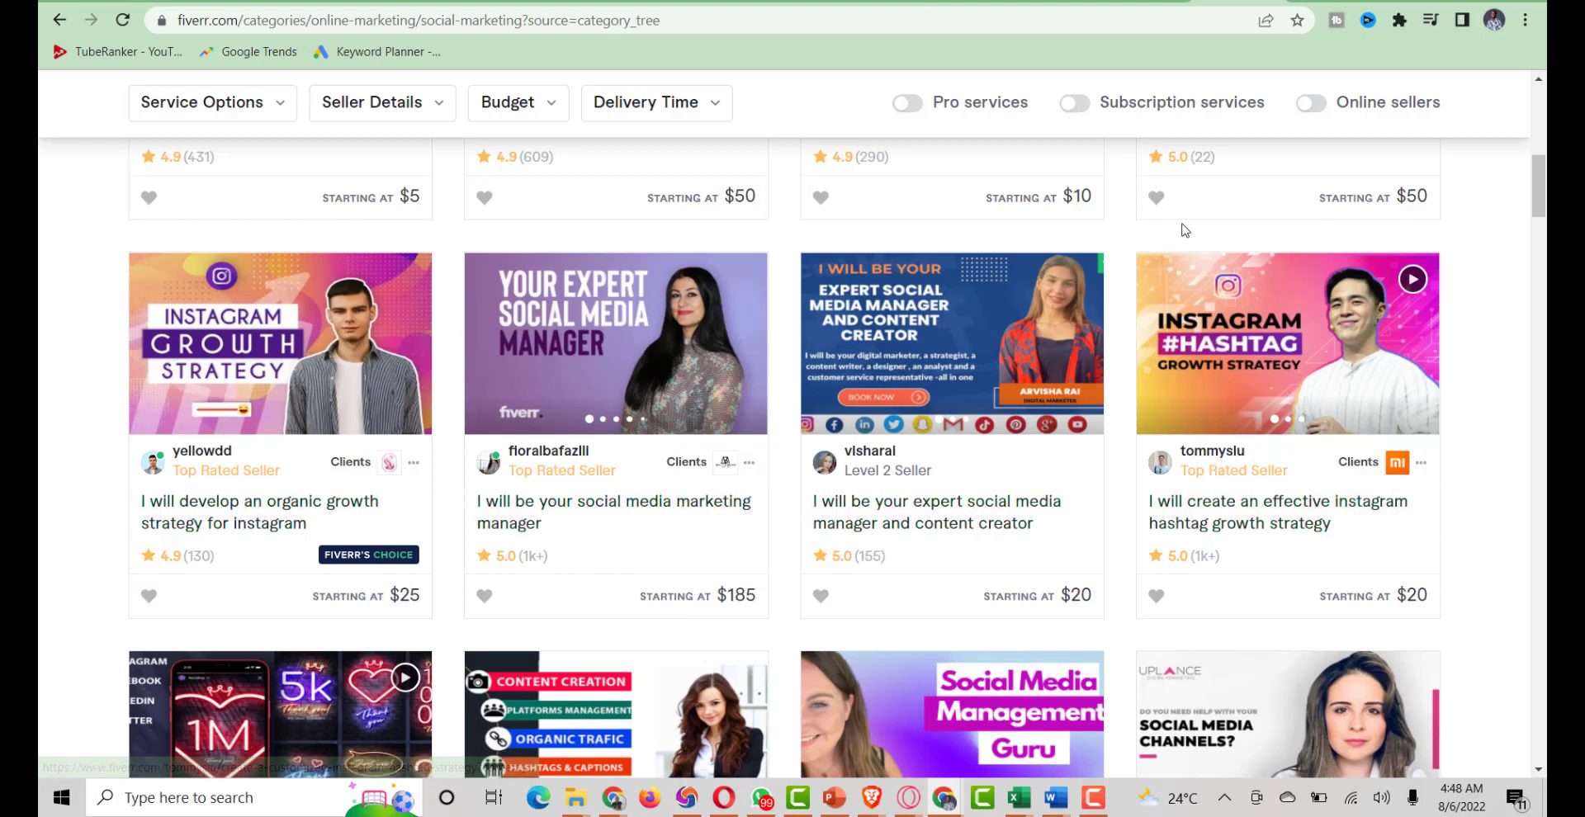
click(880, 4)
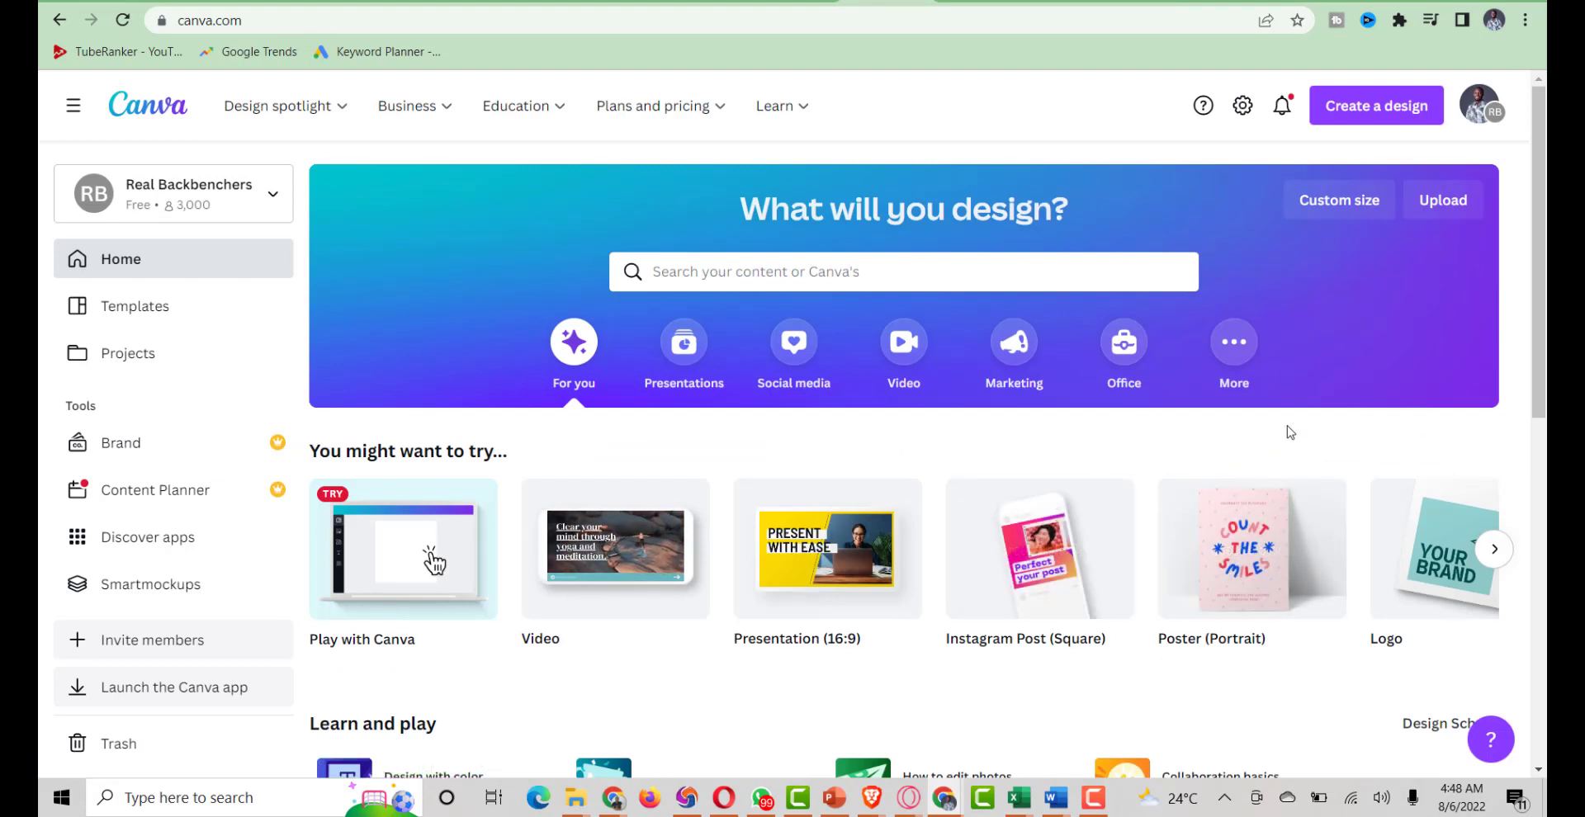
Create a custom-size Canva design of 720 × 430 px
click(1377, 119)
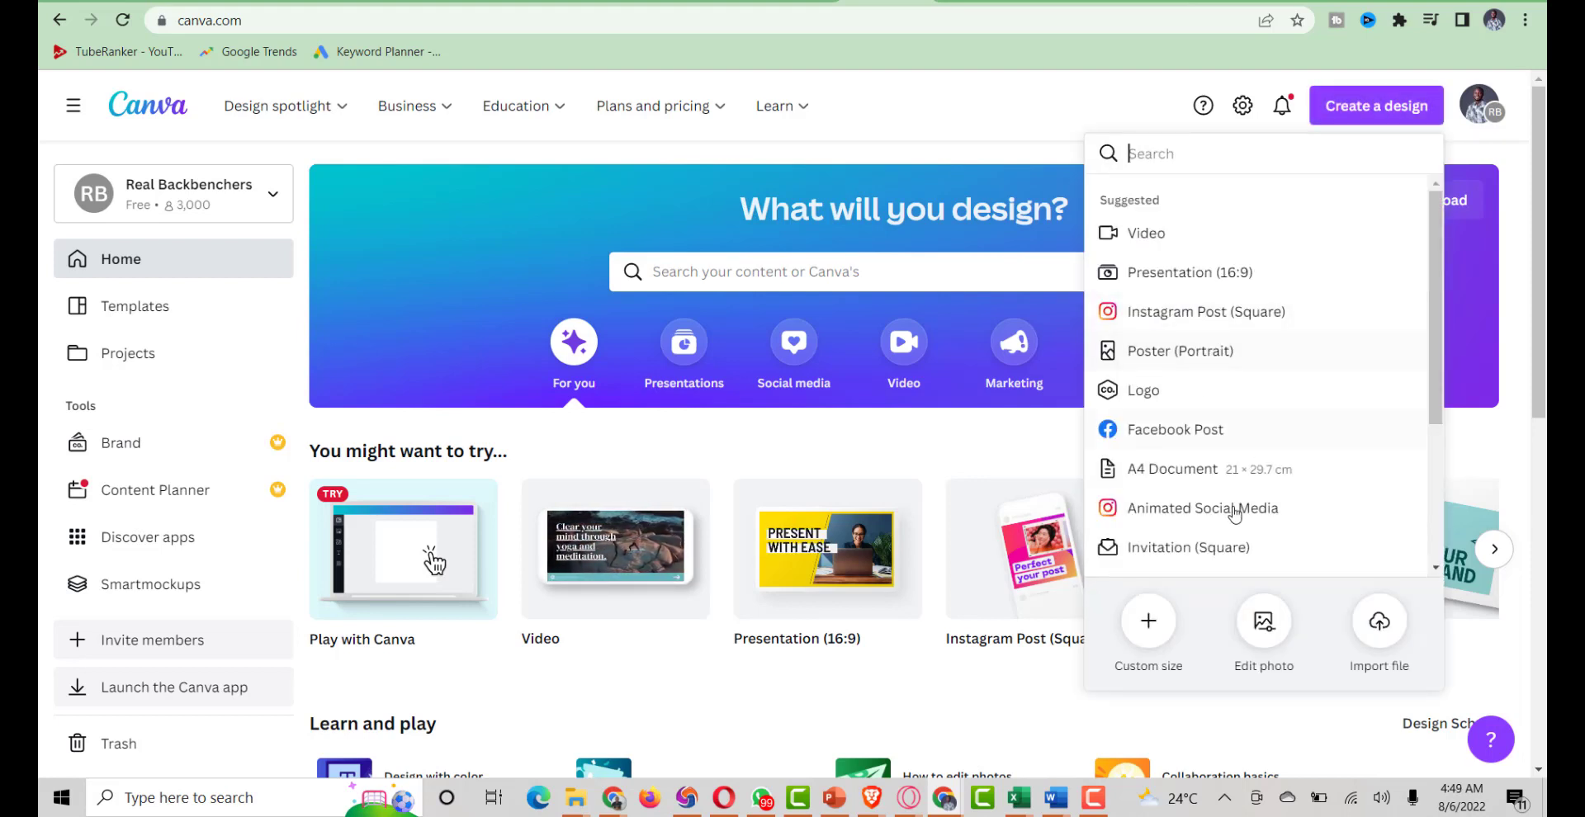
click(1157, 636)
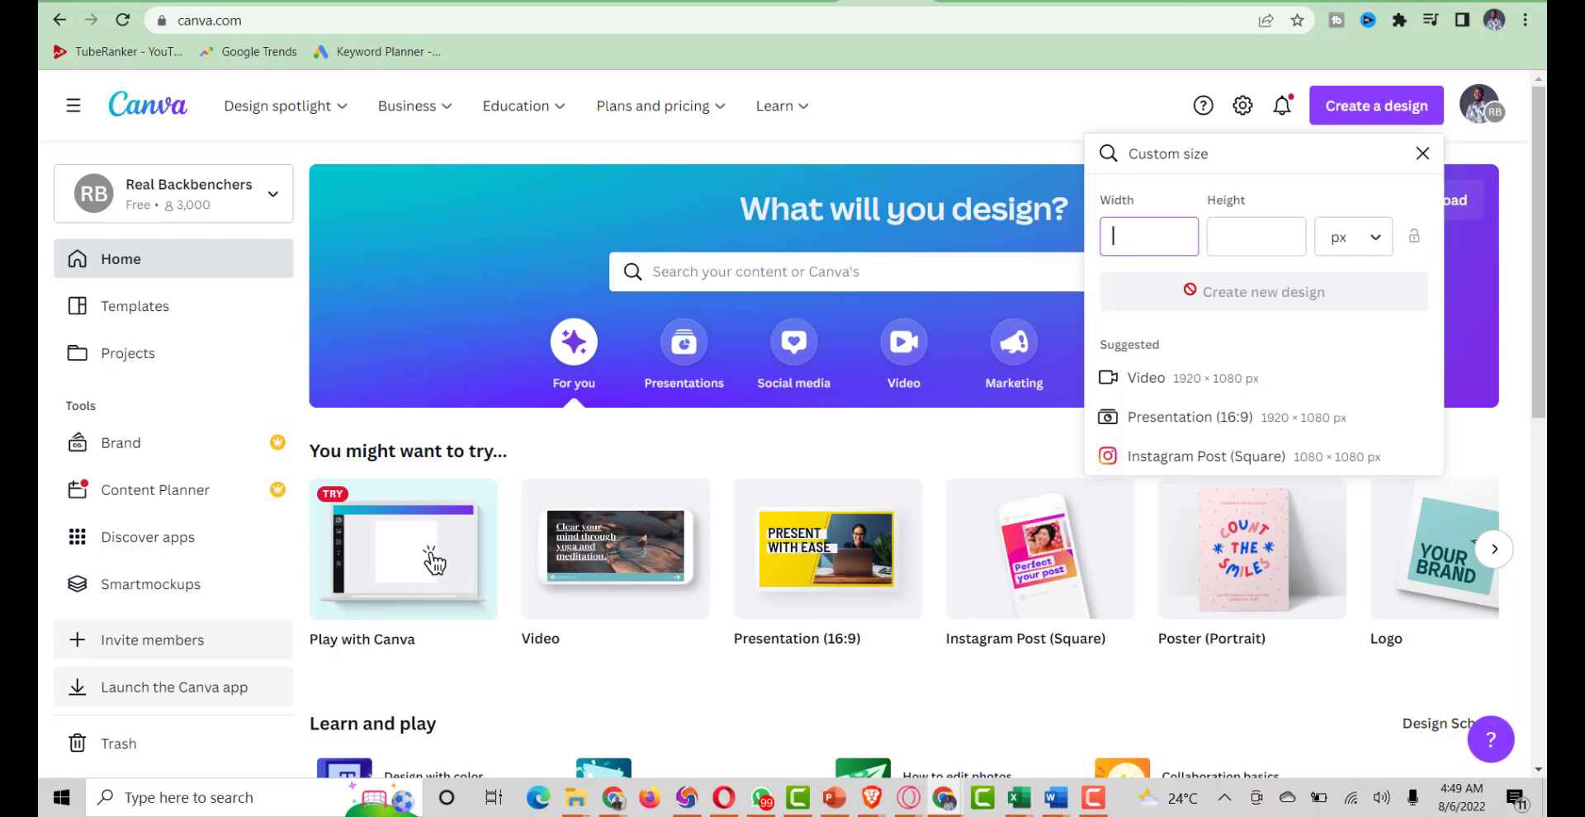
text(7)
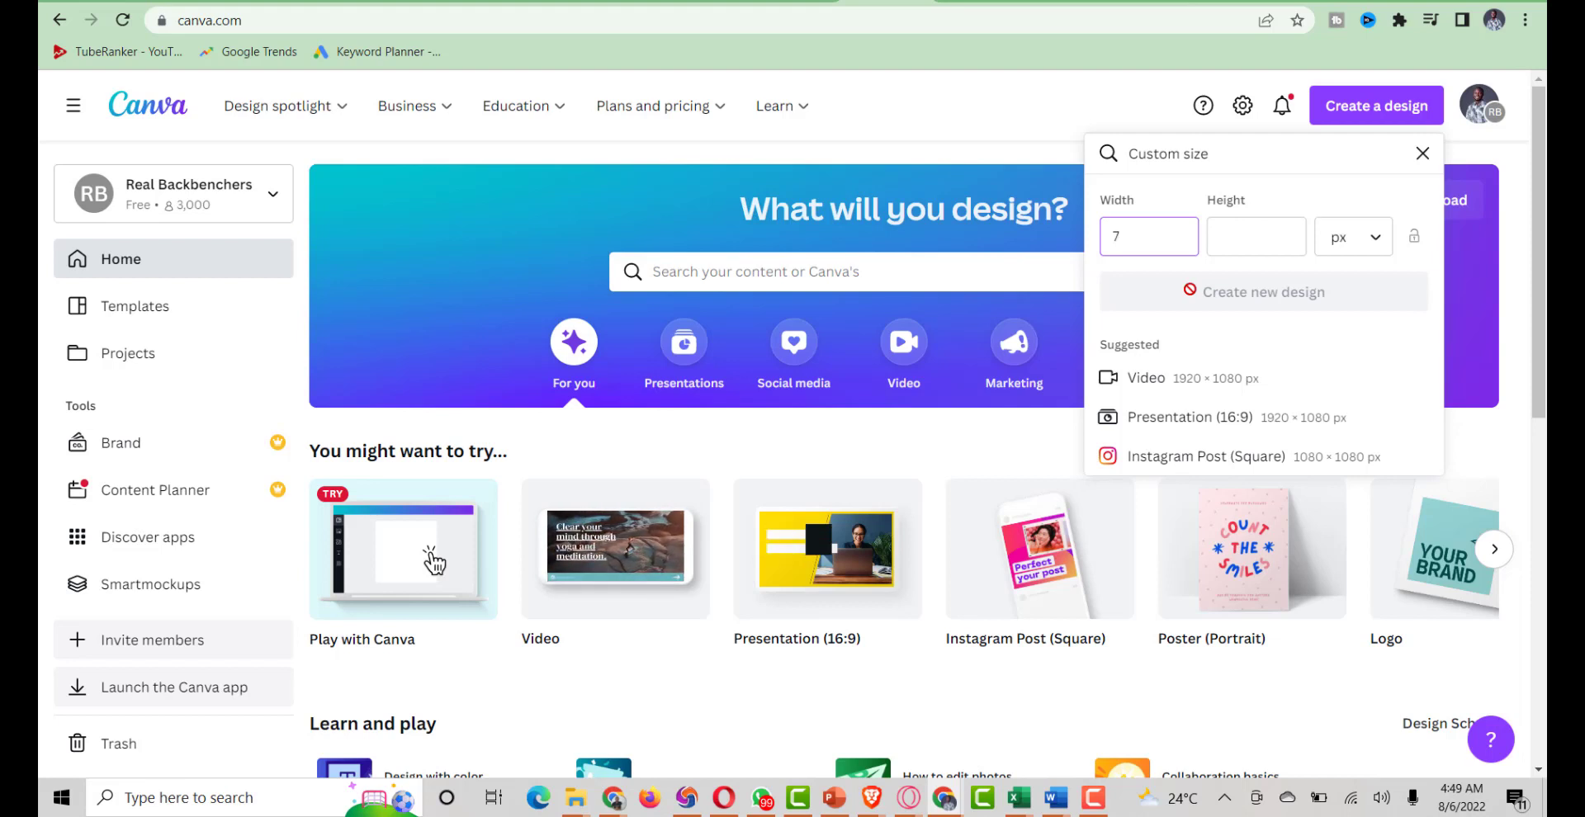
text(20)
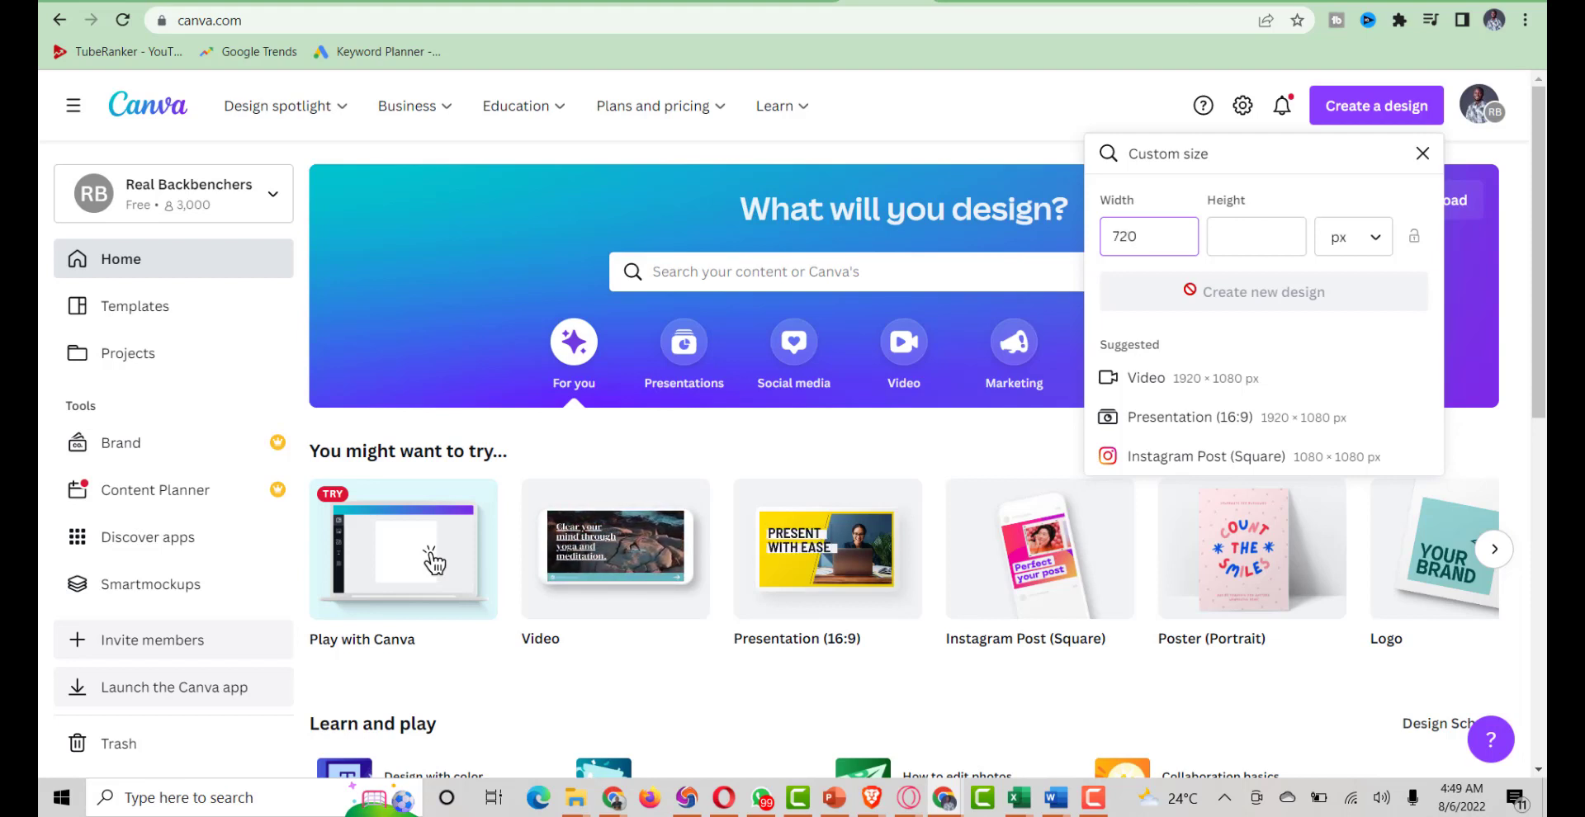
click(1255, 236)
text(430)
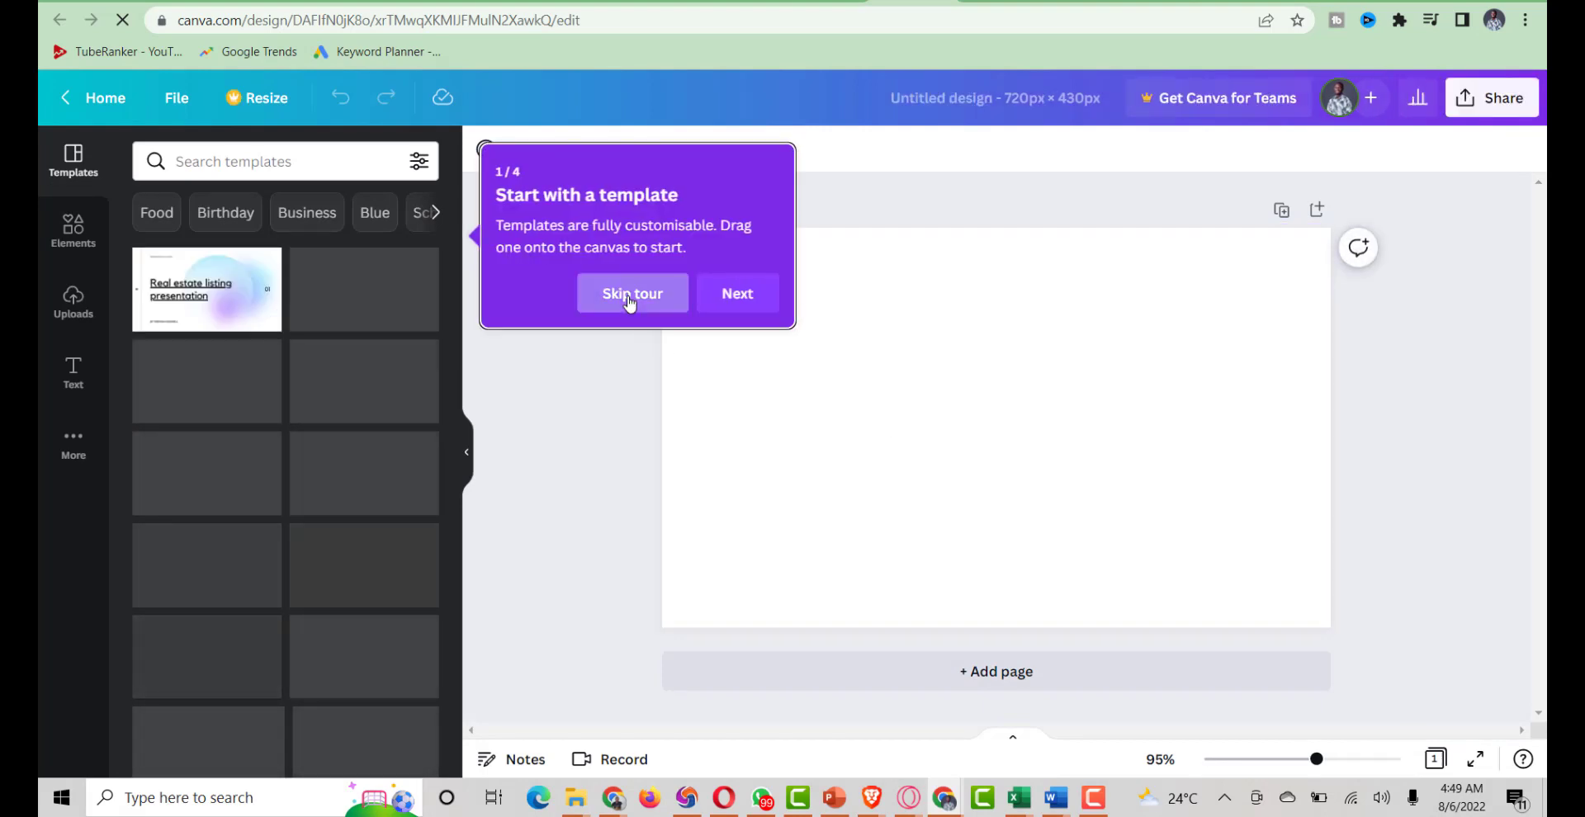
Skip the editor tour, check Fiverr's social marketing thumbnails, and return to the blank design
click(629, 295)
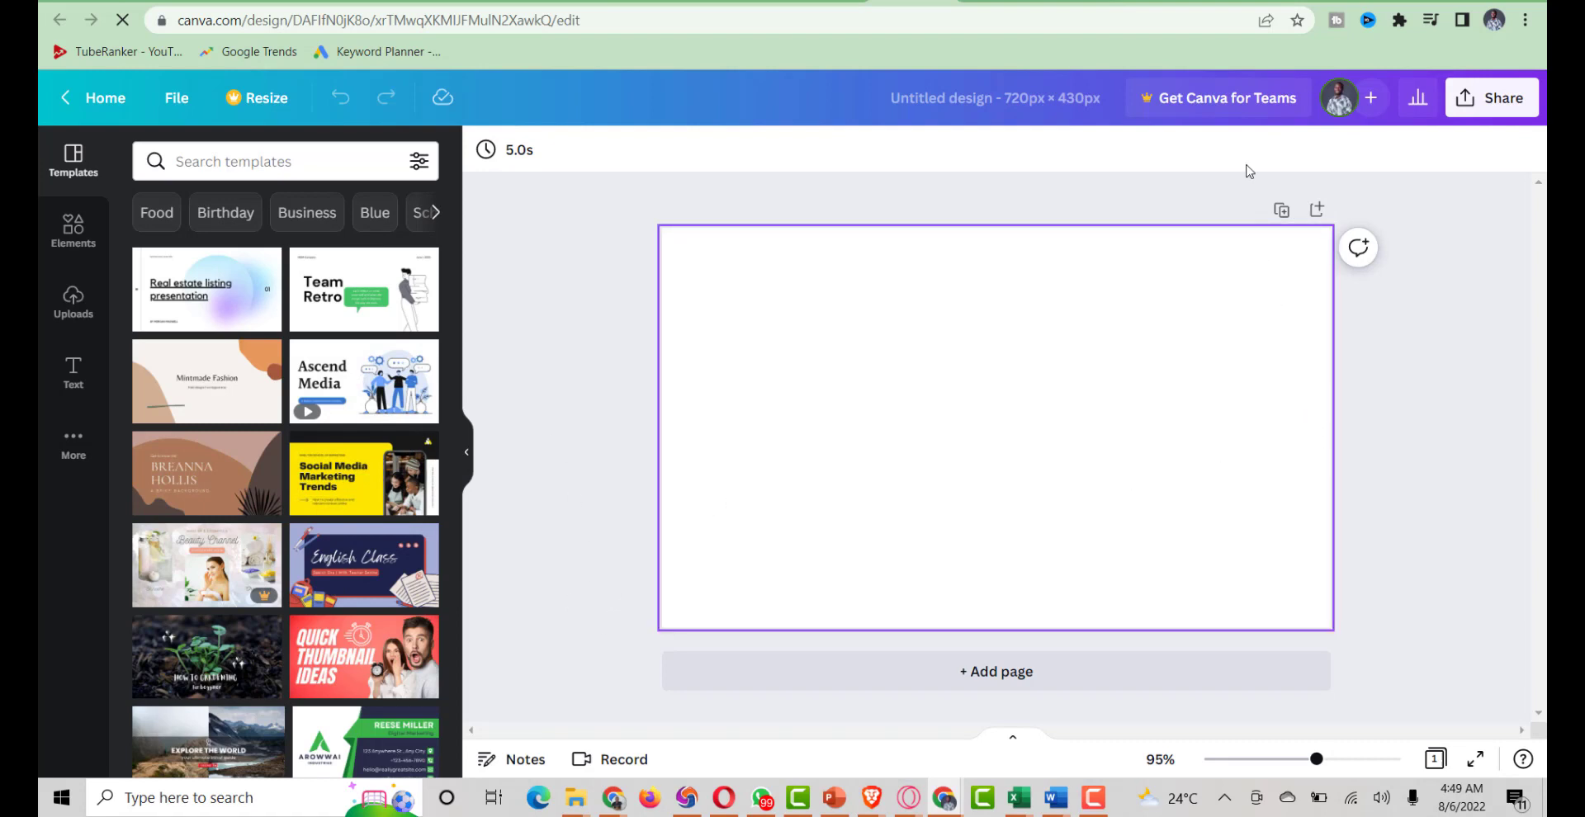
mouse_move(1318, 3)
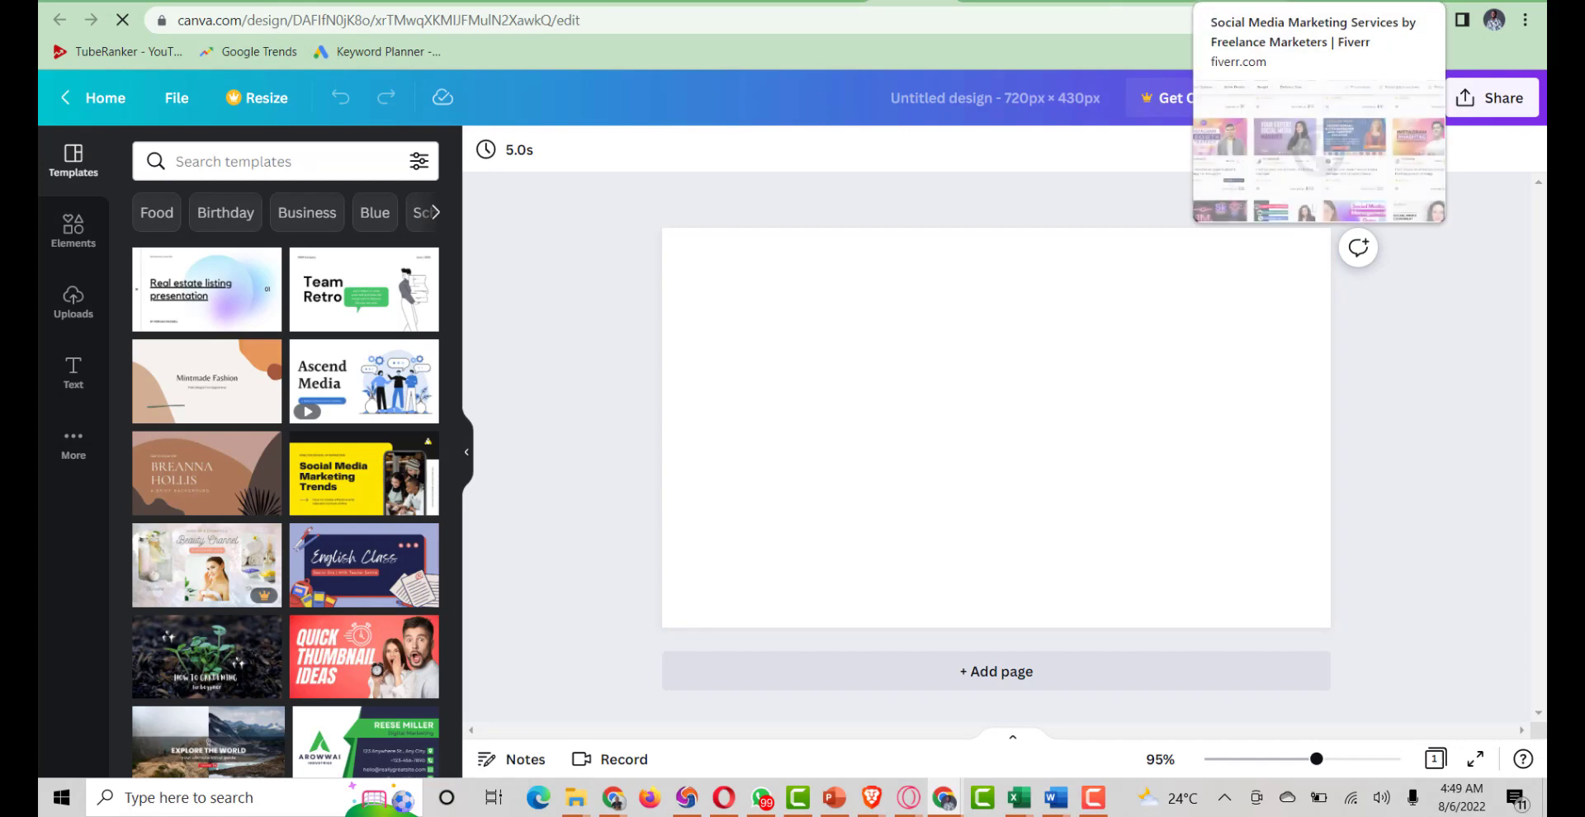
click(1318, 2)
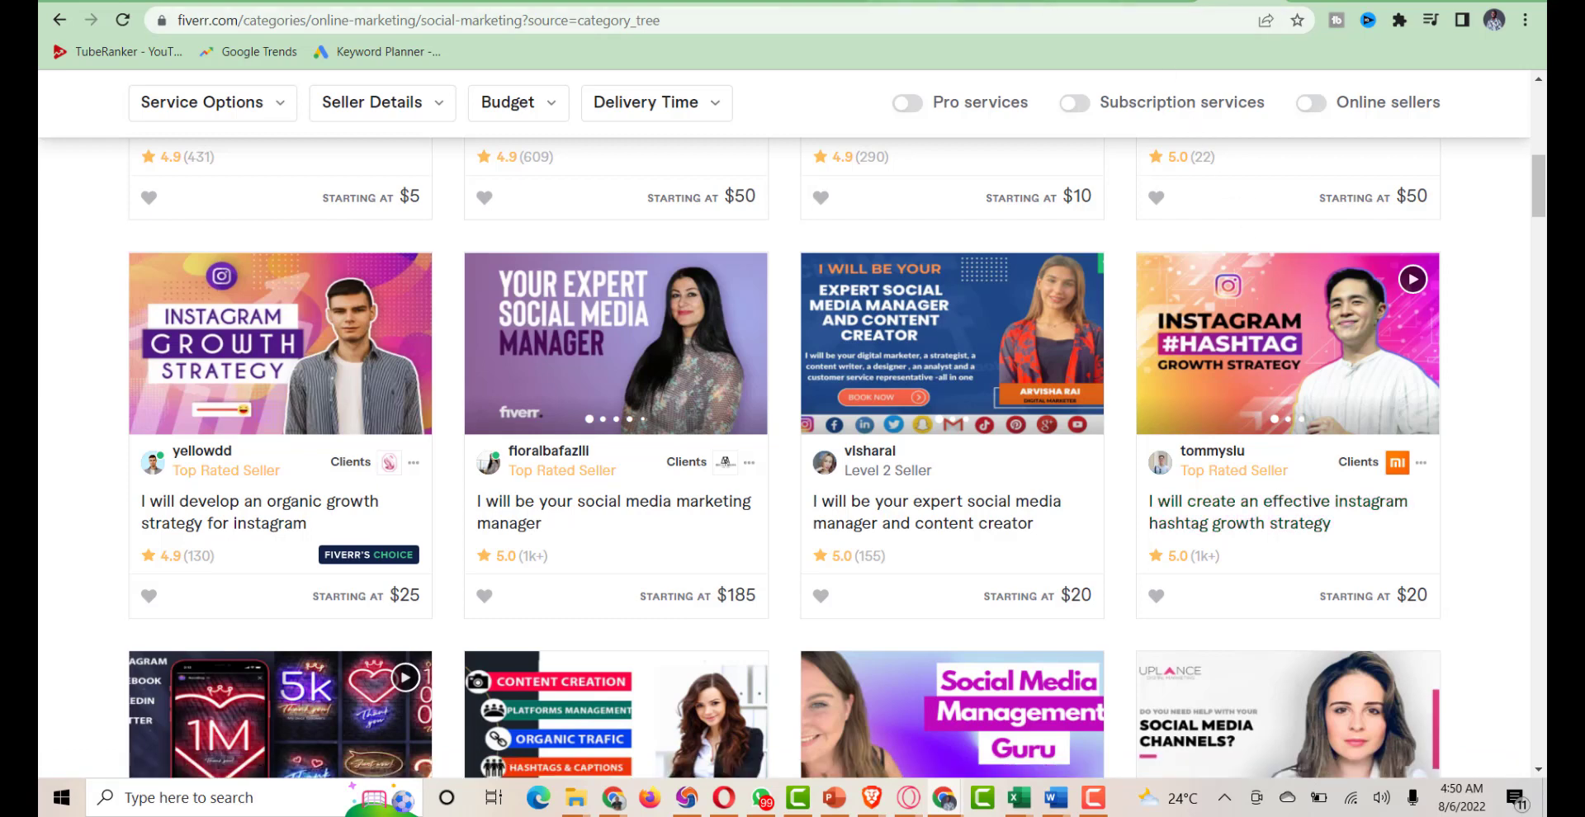
click(915, 3)
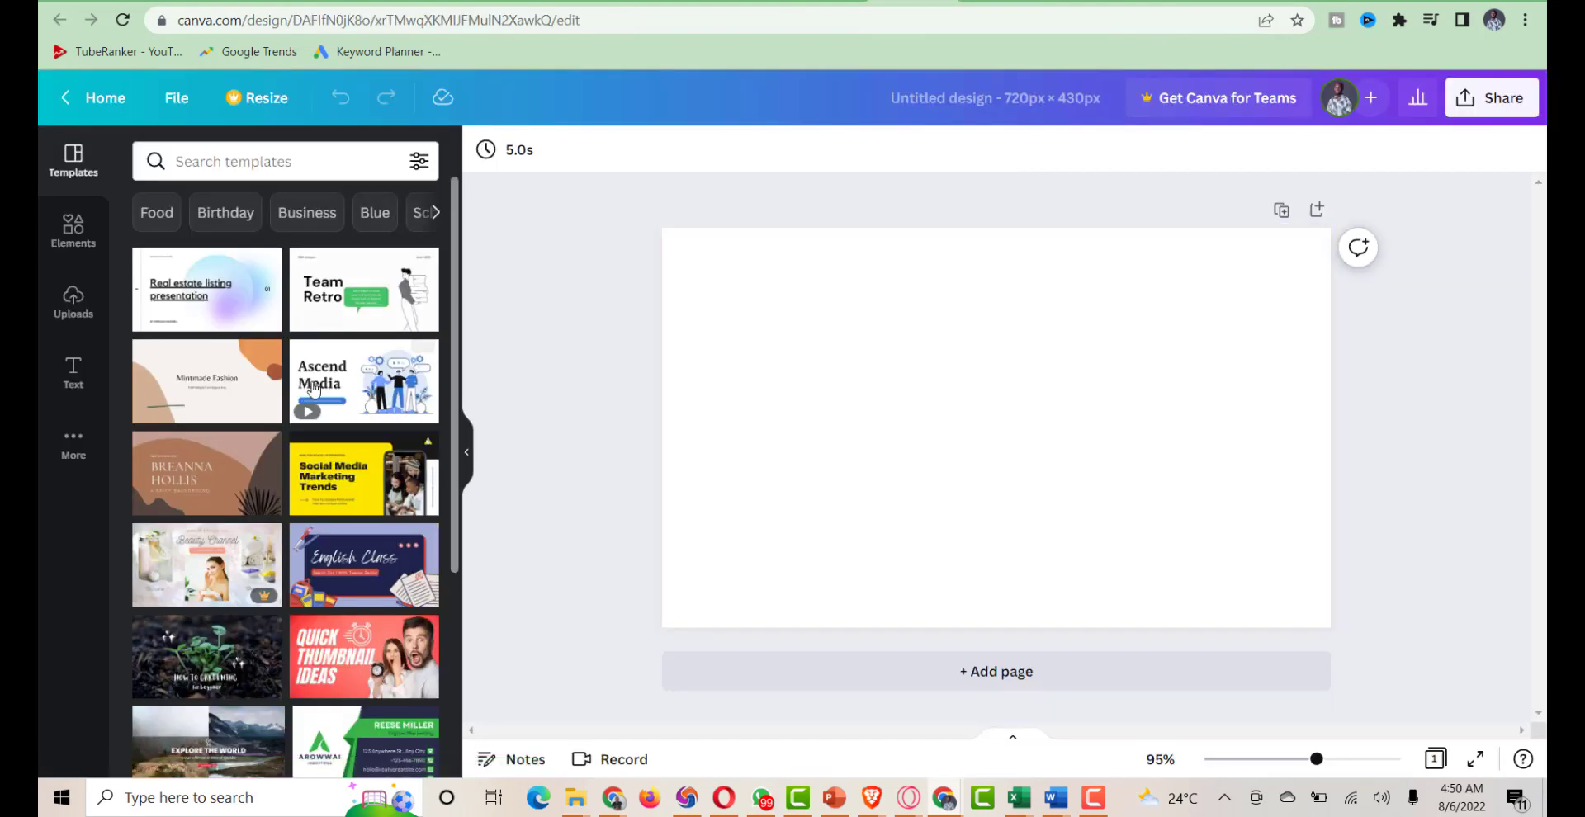
Scroll through the 'Big sale' template results in the Templates panel
scroll(398, 337, down, 1)
scroll(399, 337, down, 5)
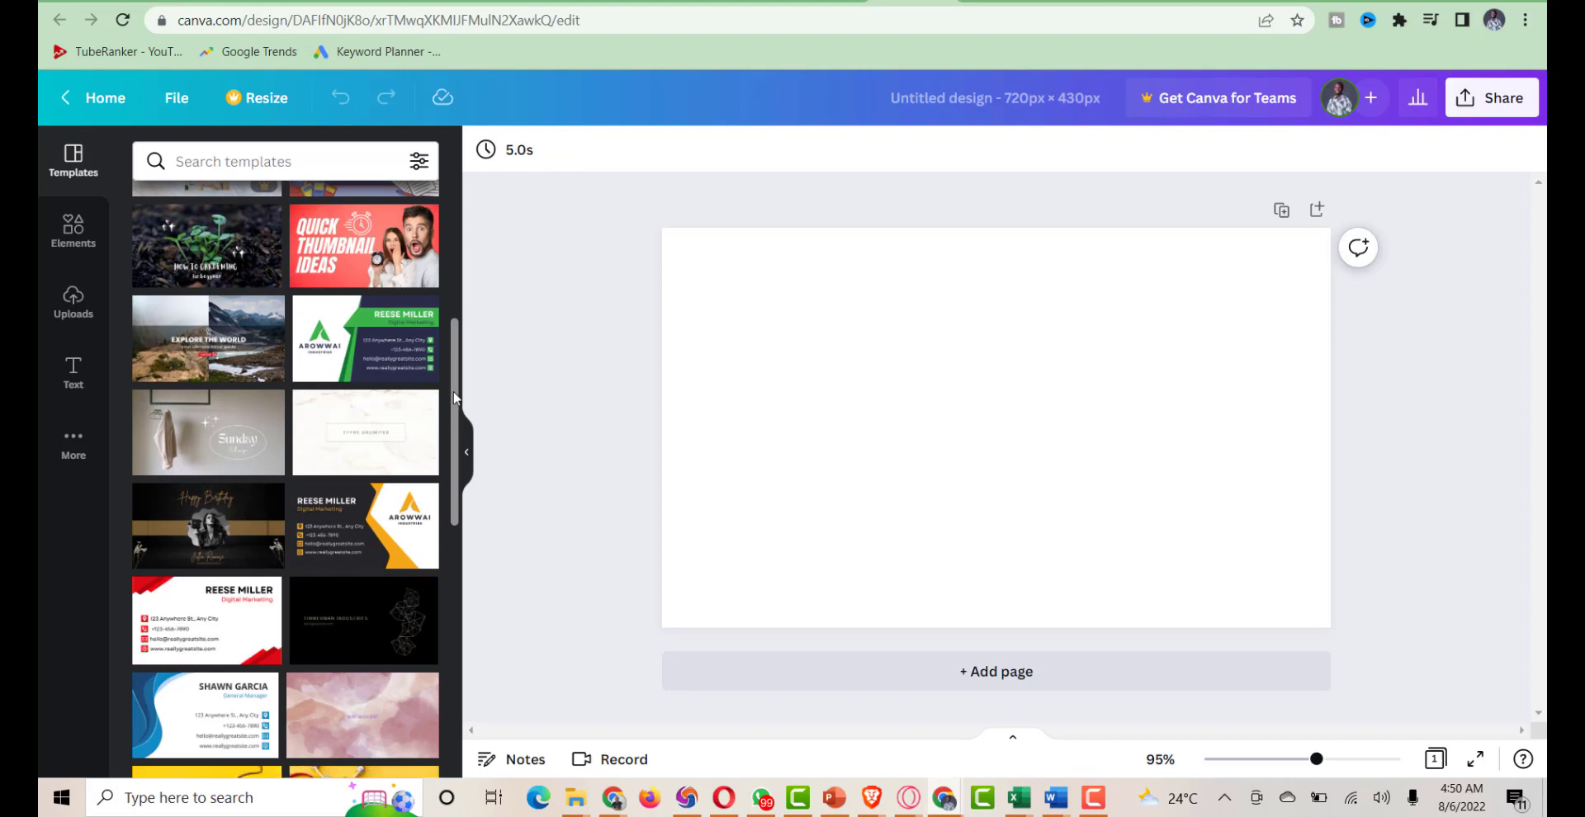
drag(455, 399, 449, 626)
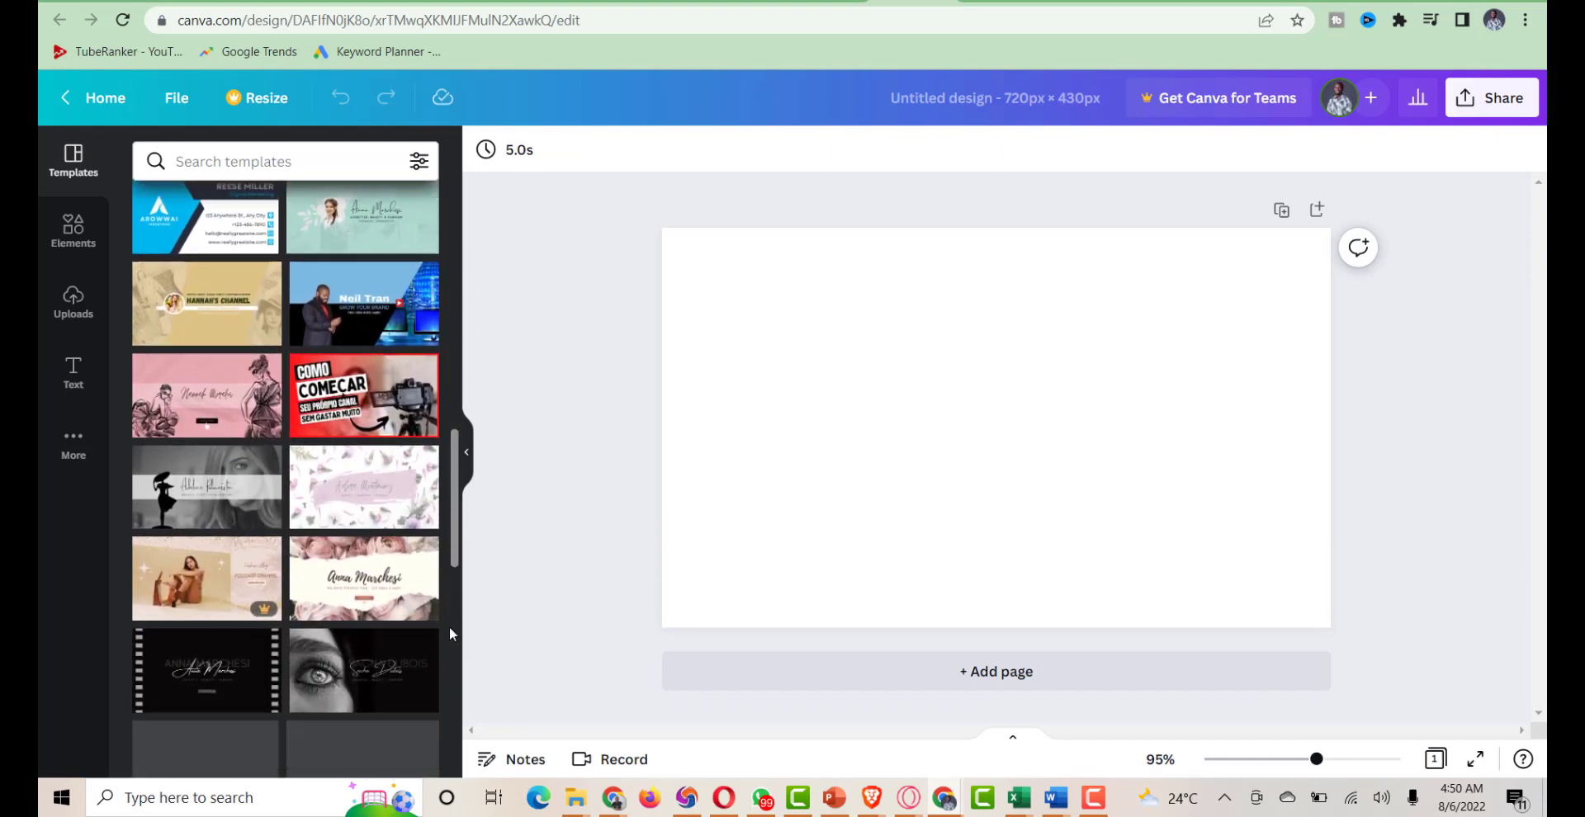
drag(457, 536, 455, 656)
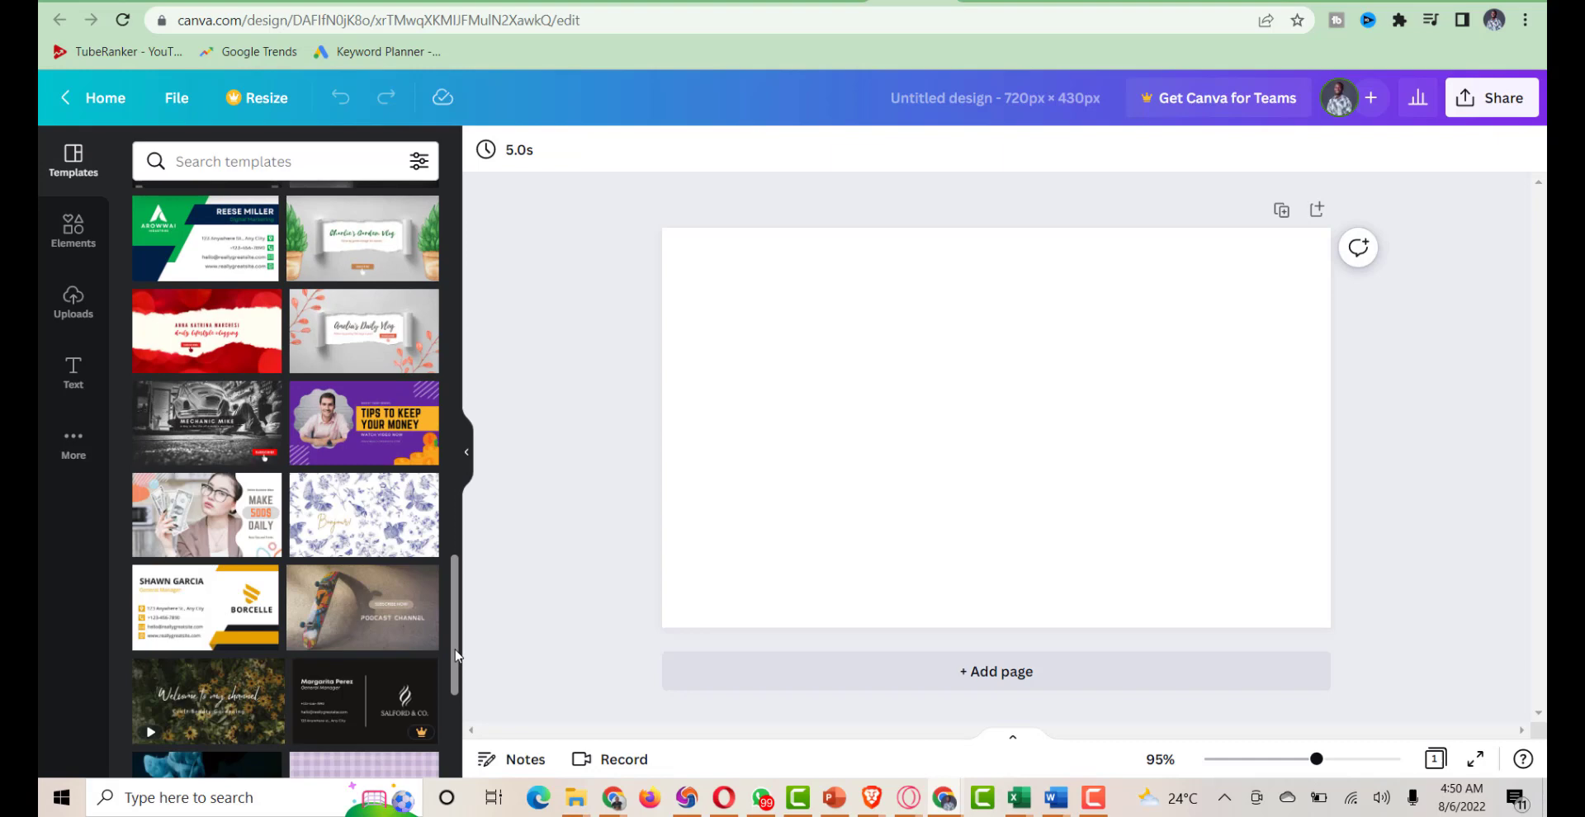
scroll(455, 656, down, 4)
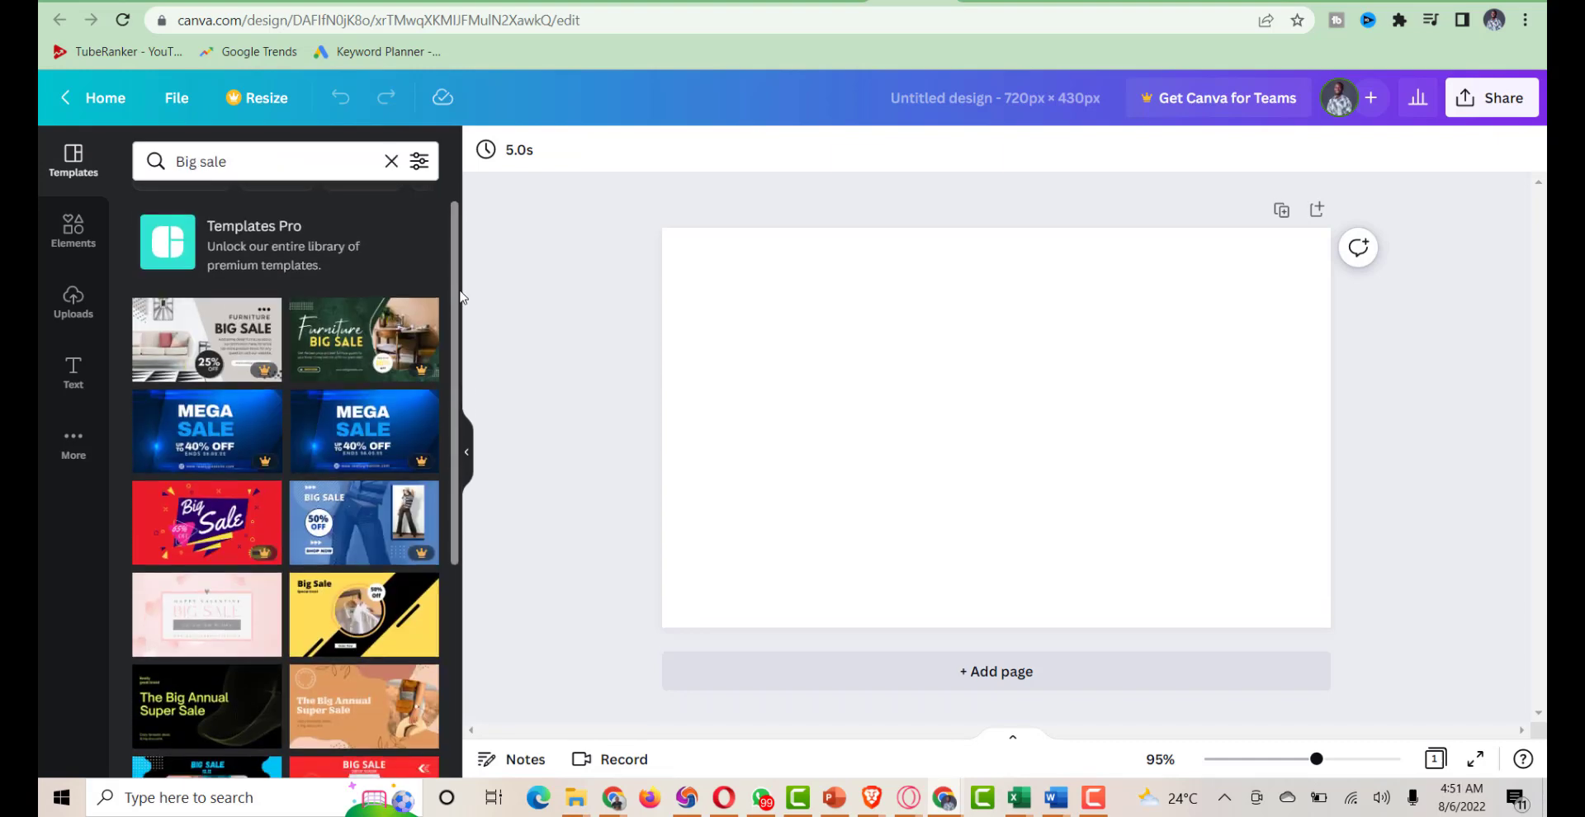
drag(460, 296, 462, 470)
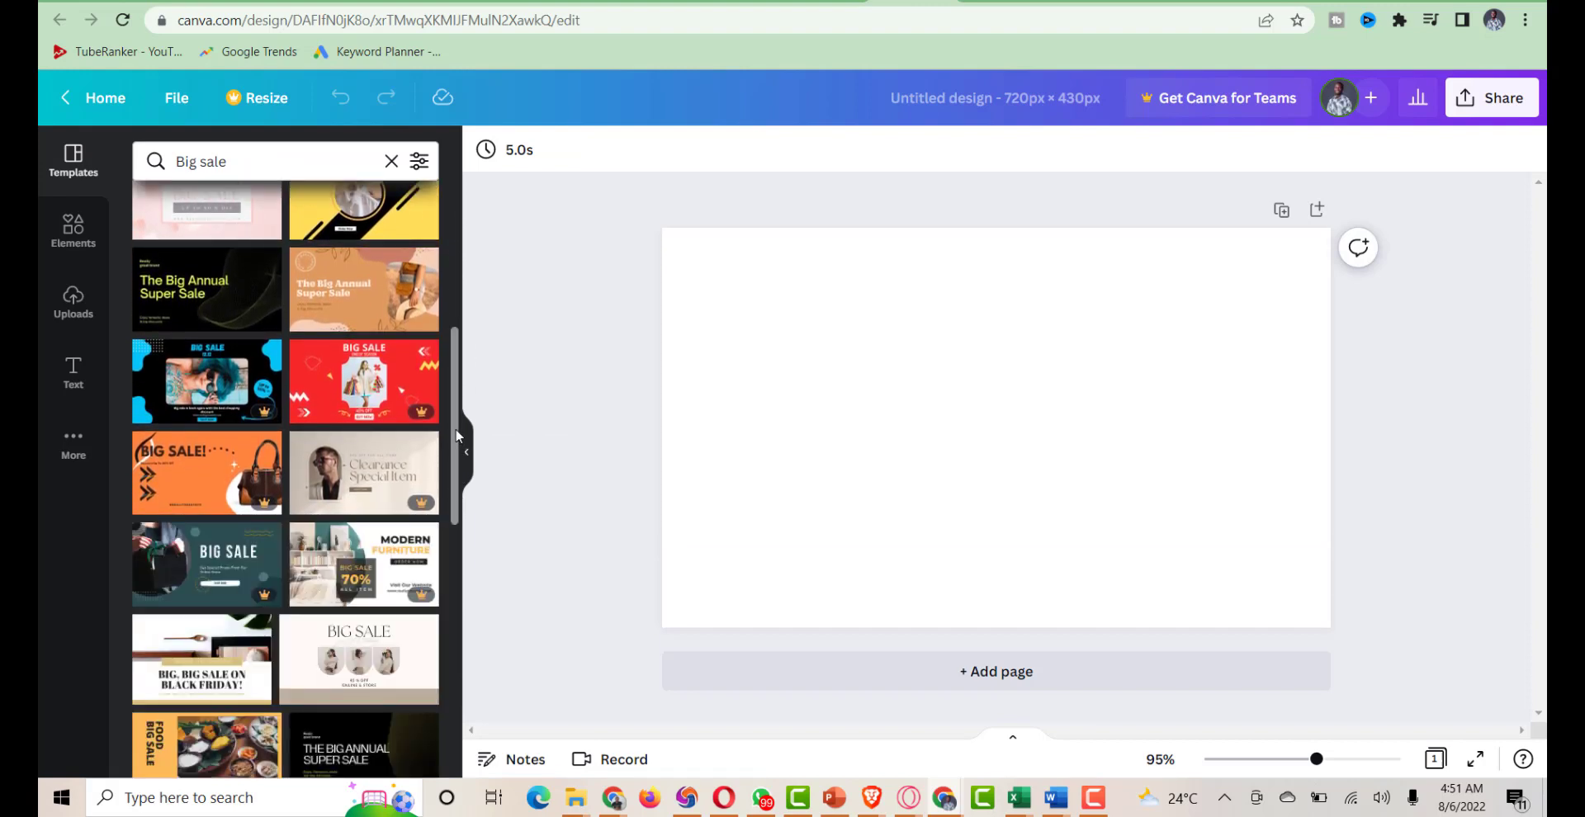
drag(457, 434, 459, 618)
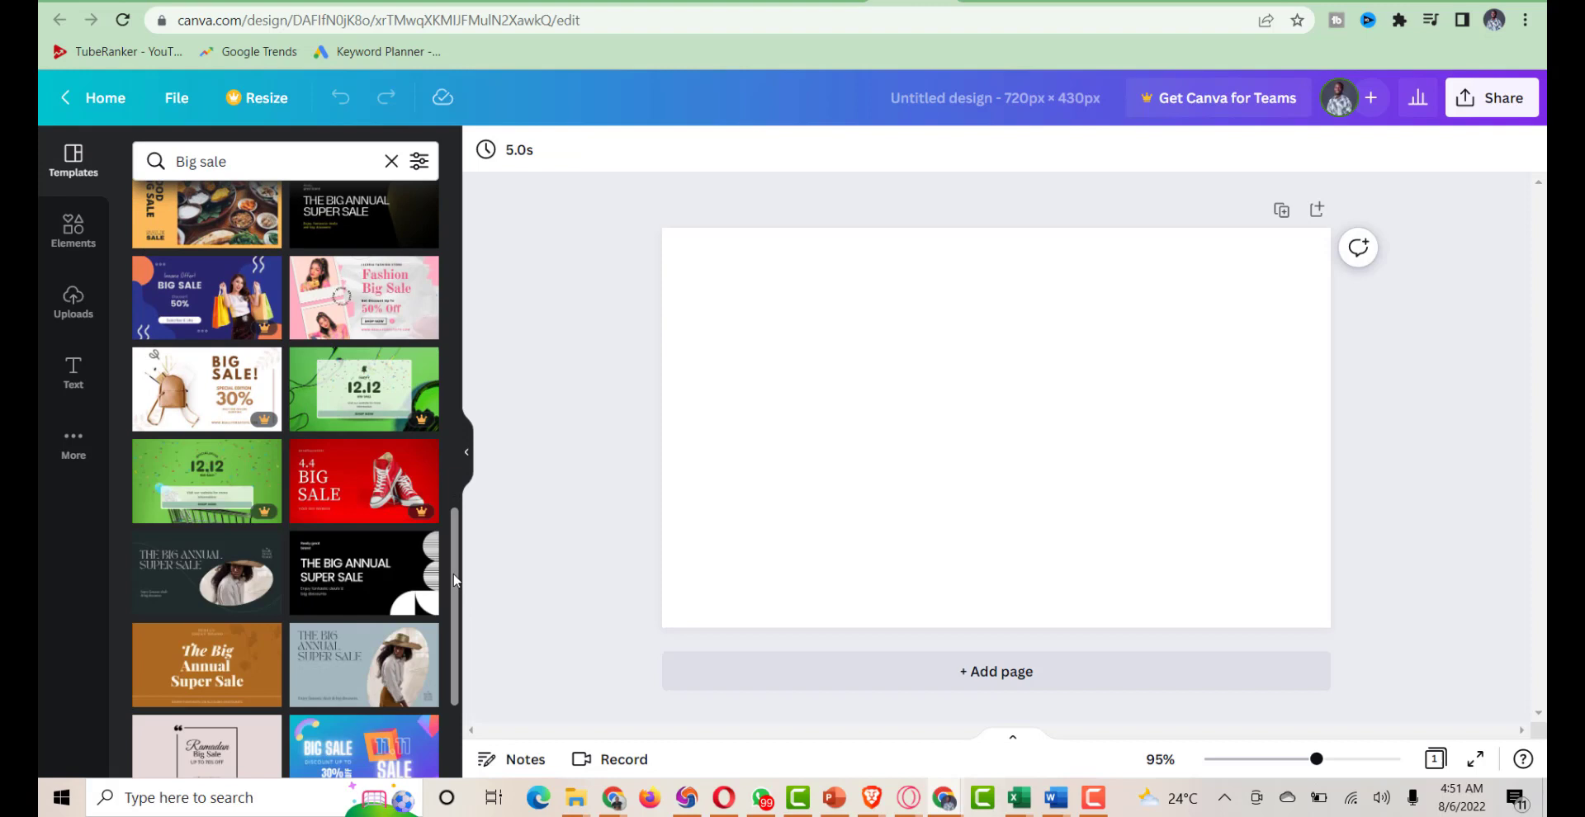
drag(455, 580, 456, 631)
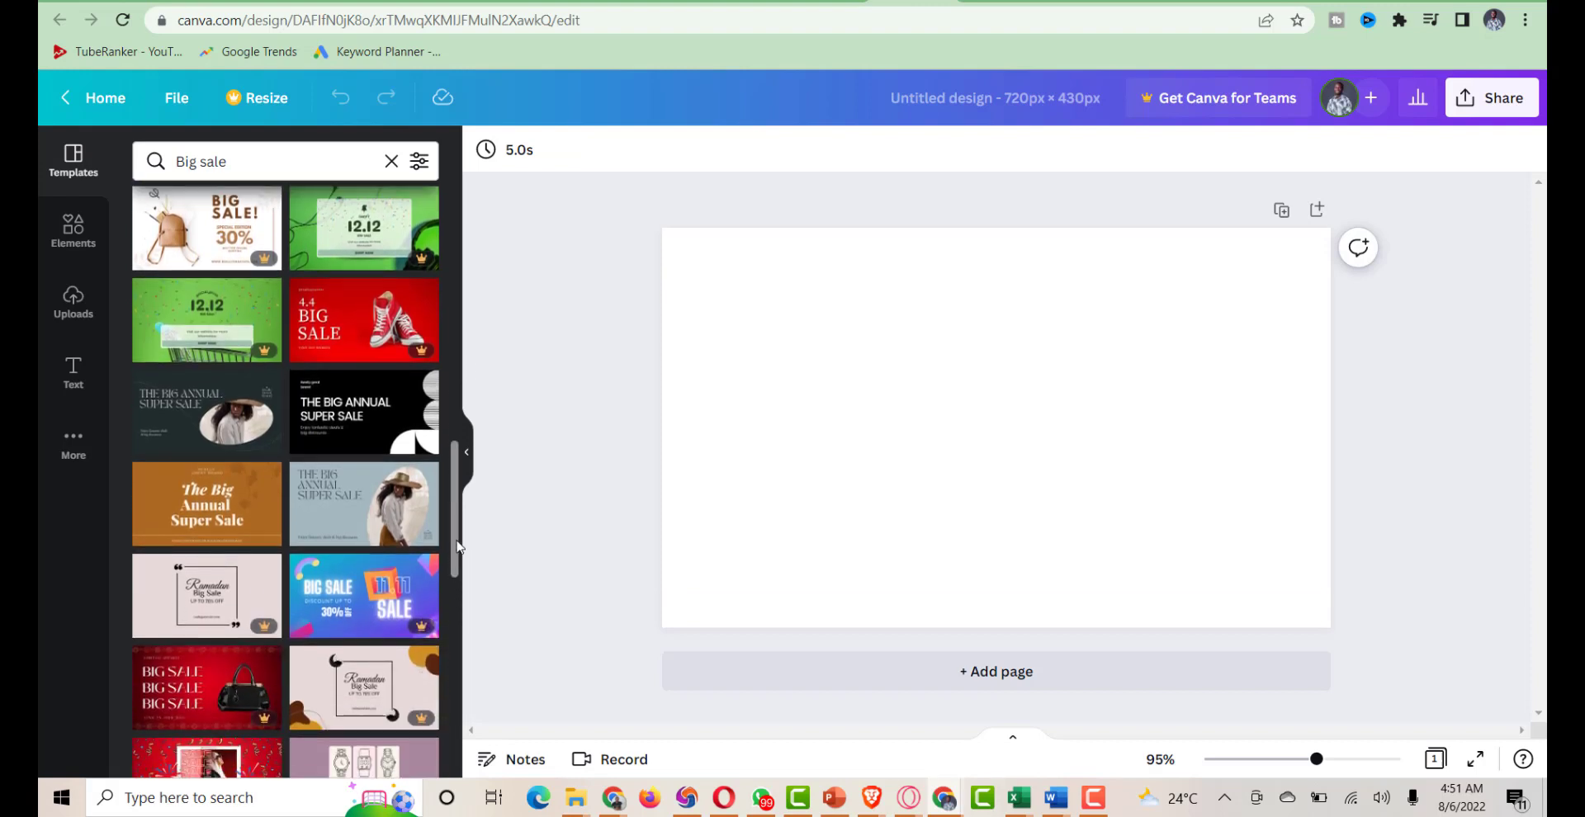
drag(458, 546, 457, 648)
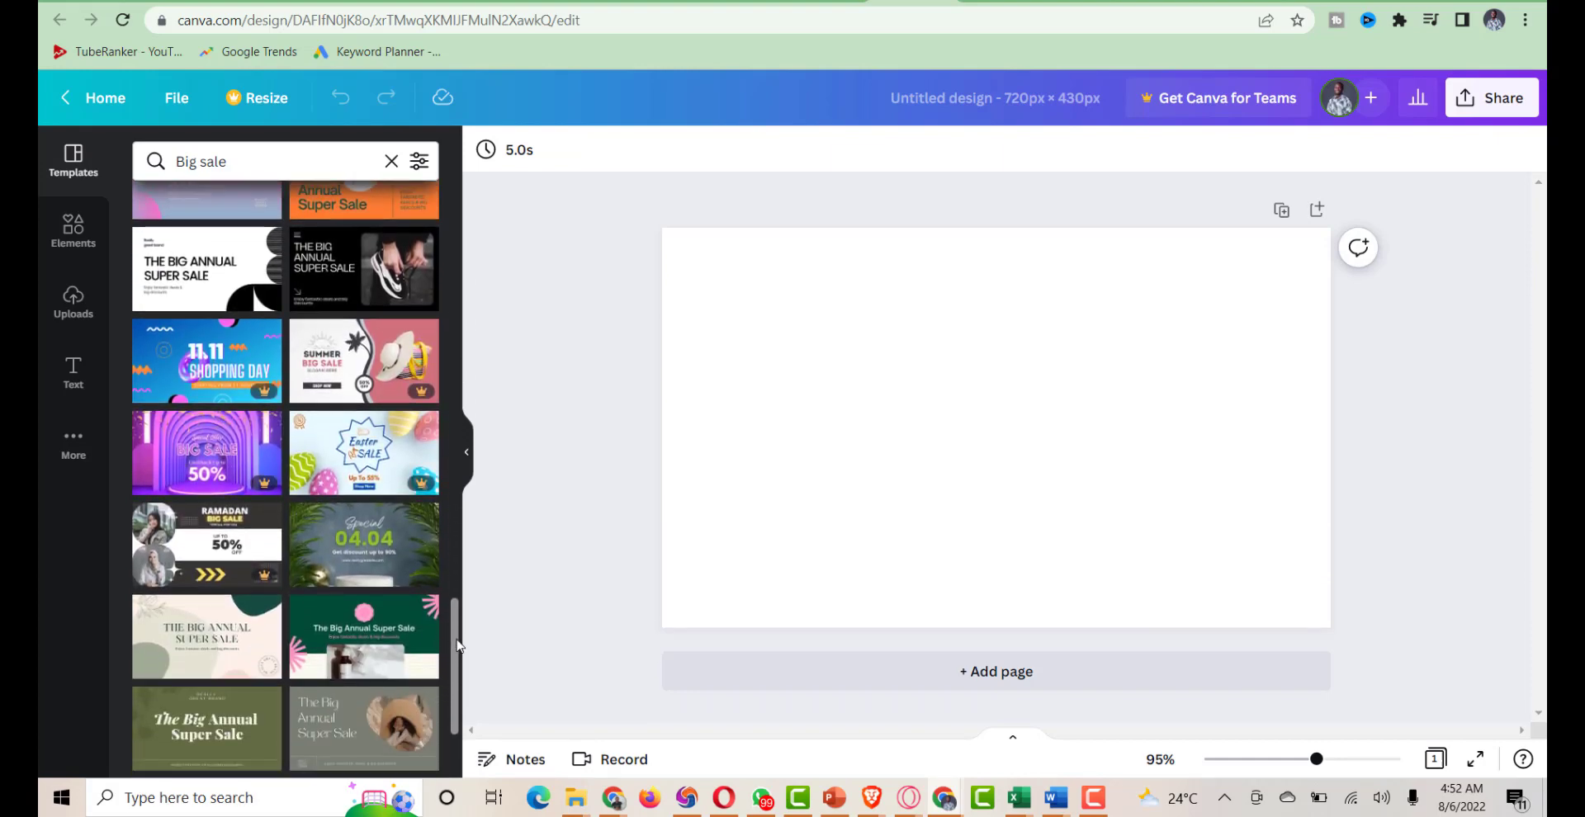
scroll(459, 652, down, 3)
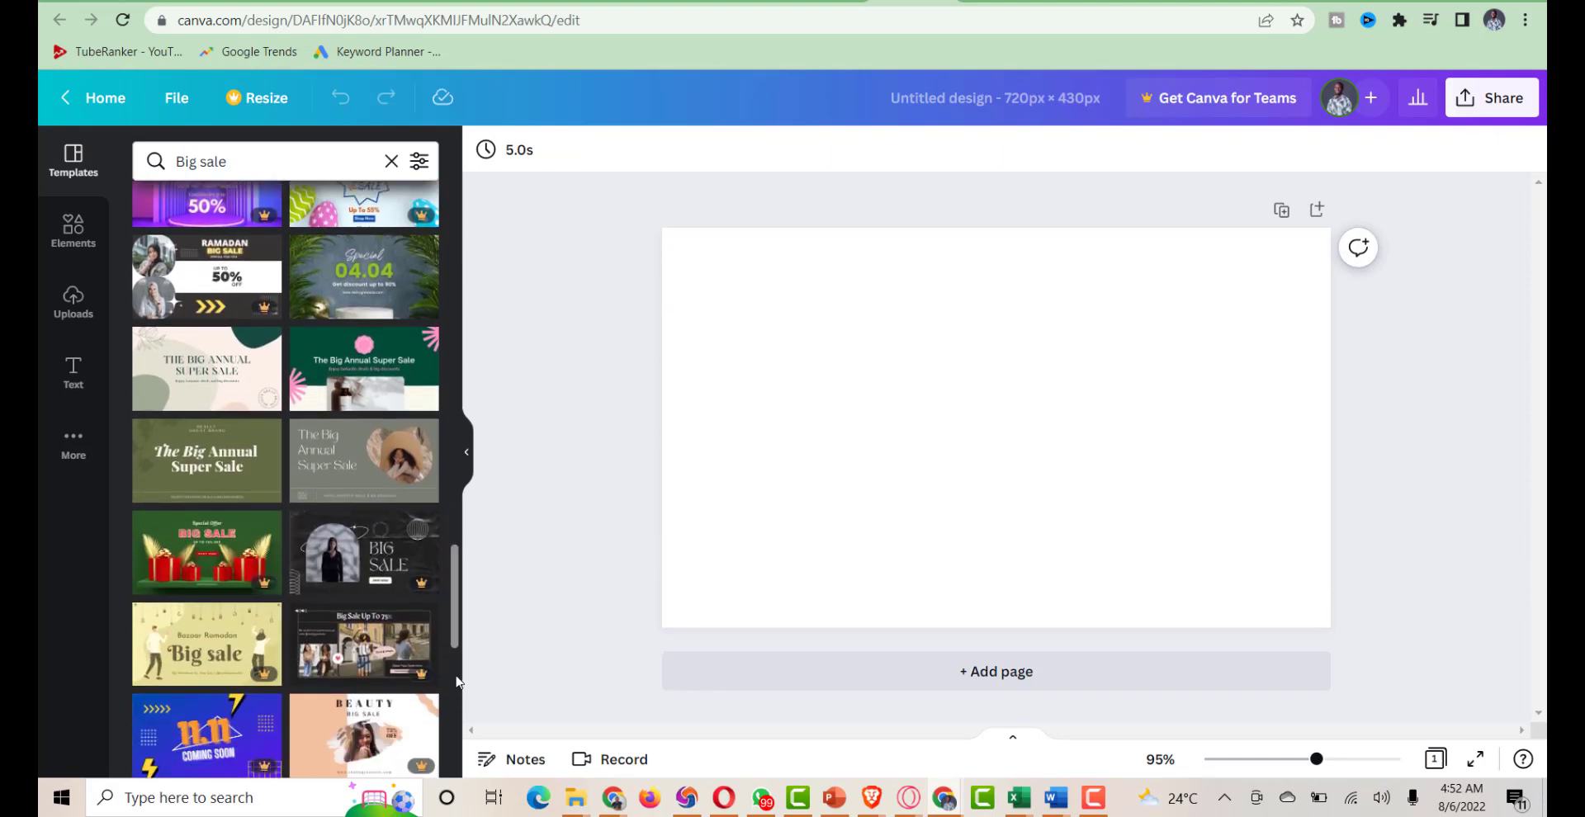
drag(455, 611, 449, 667)
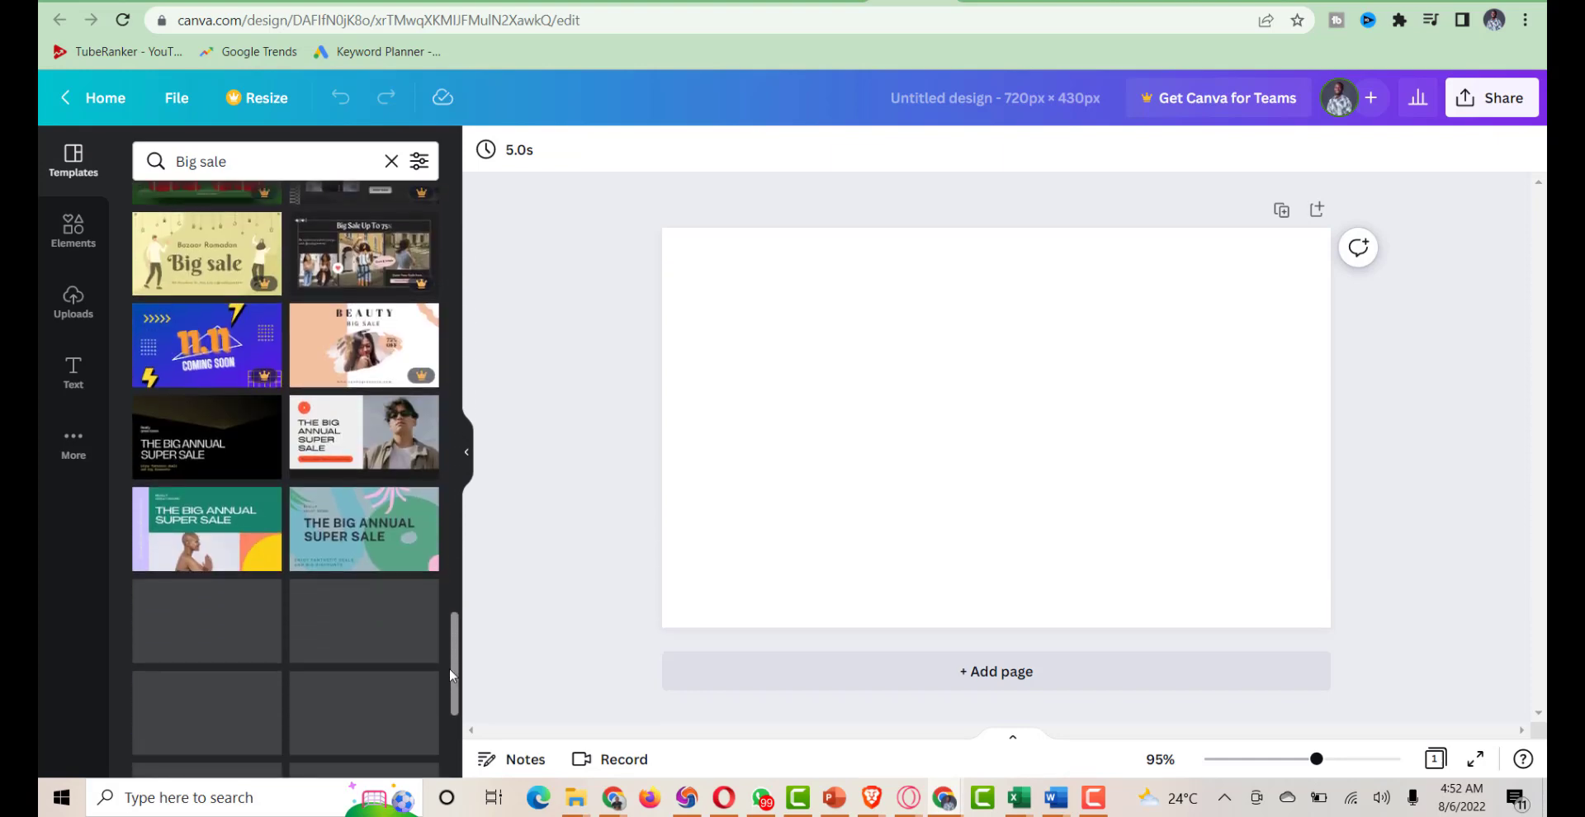
scroll(452, 673, down, 3)
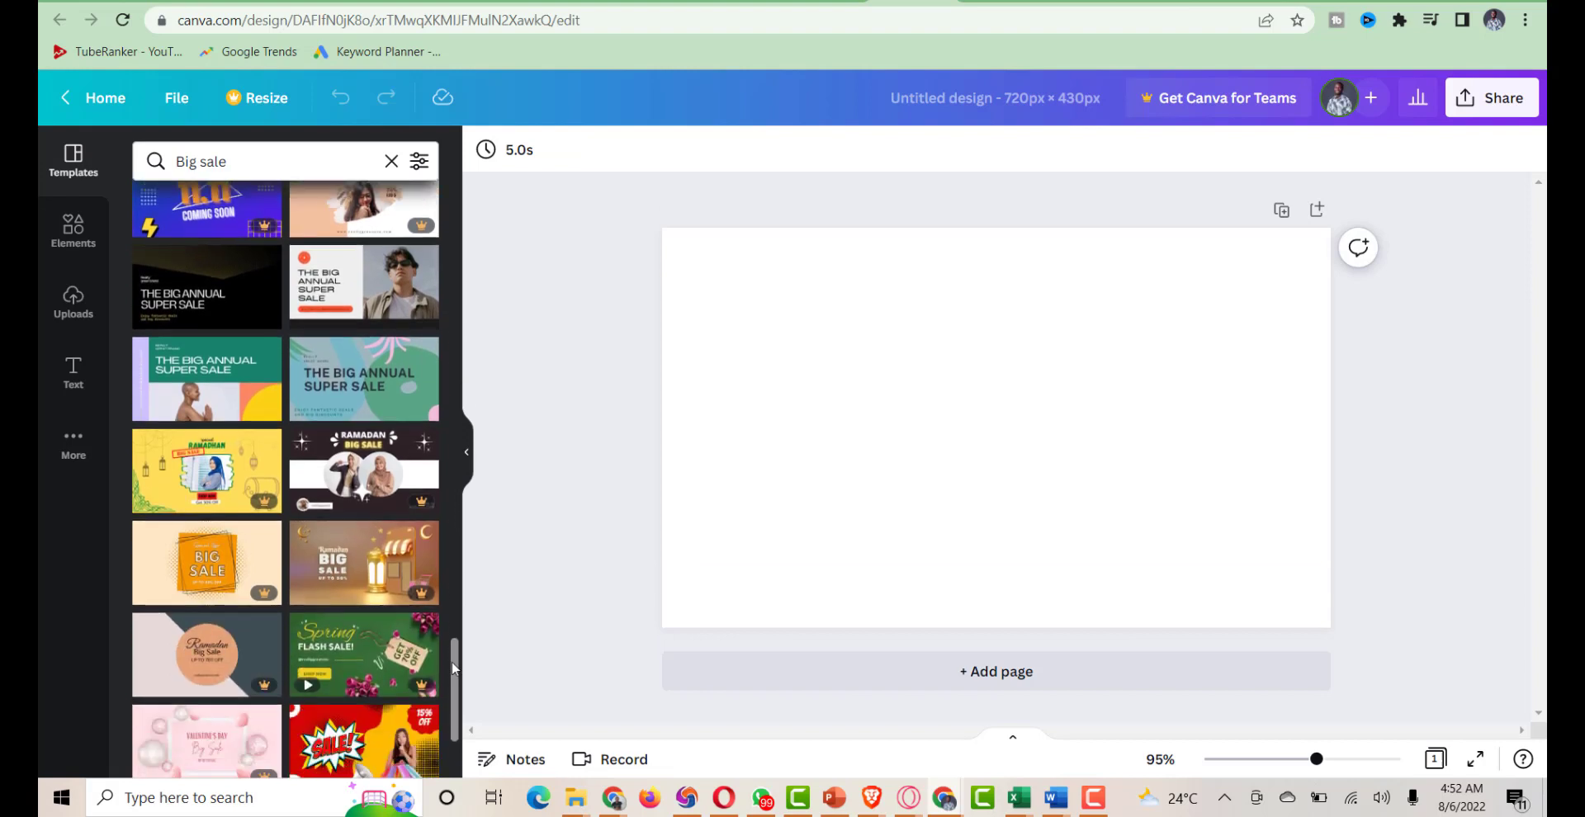
scroll(456, 678, down, 2)
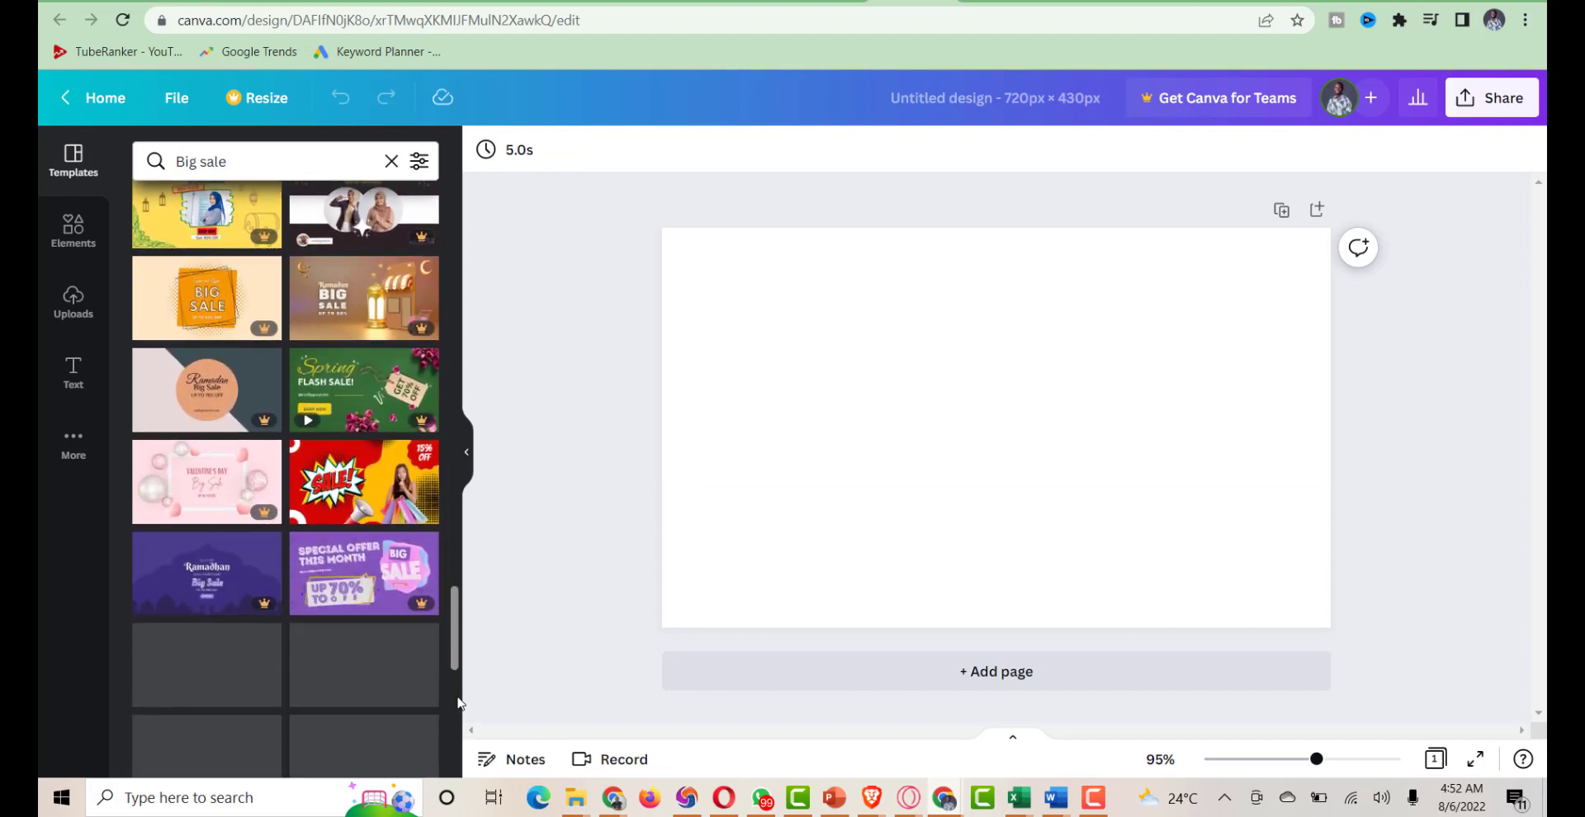
drag(454, 637, 467, 126)
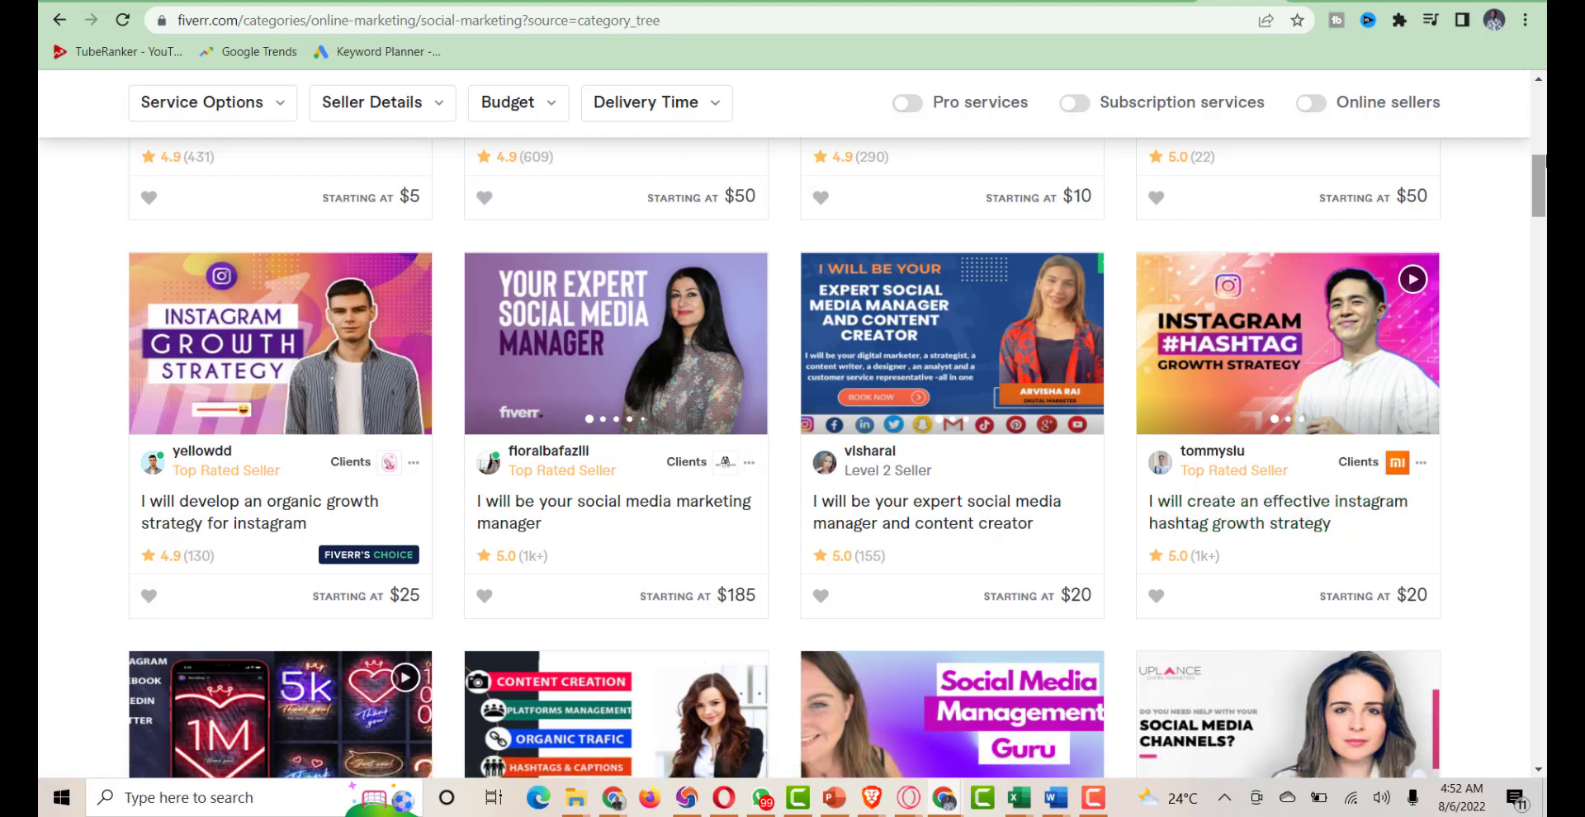
Check the Instagram gig thumbnails on Fiverr, then return to Canva with the Elements library showing
mouse_move(1542, 186)
mouse_down()
mouse_move(1543, 308)
mouse_move(1542, 179)
mouse_up()
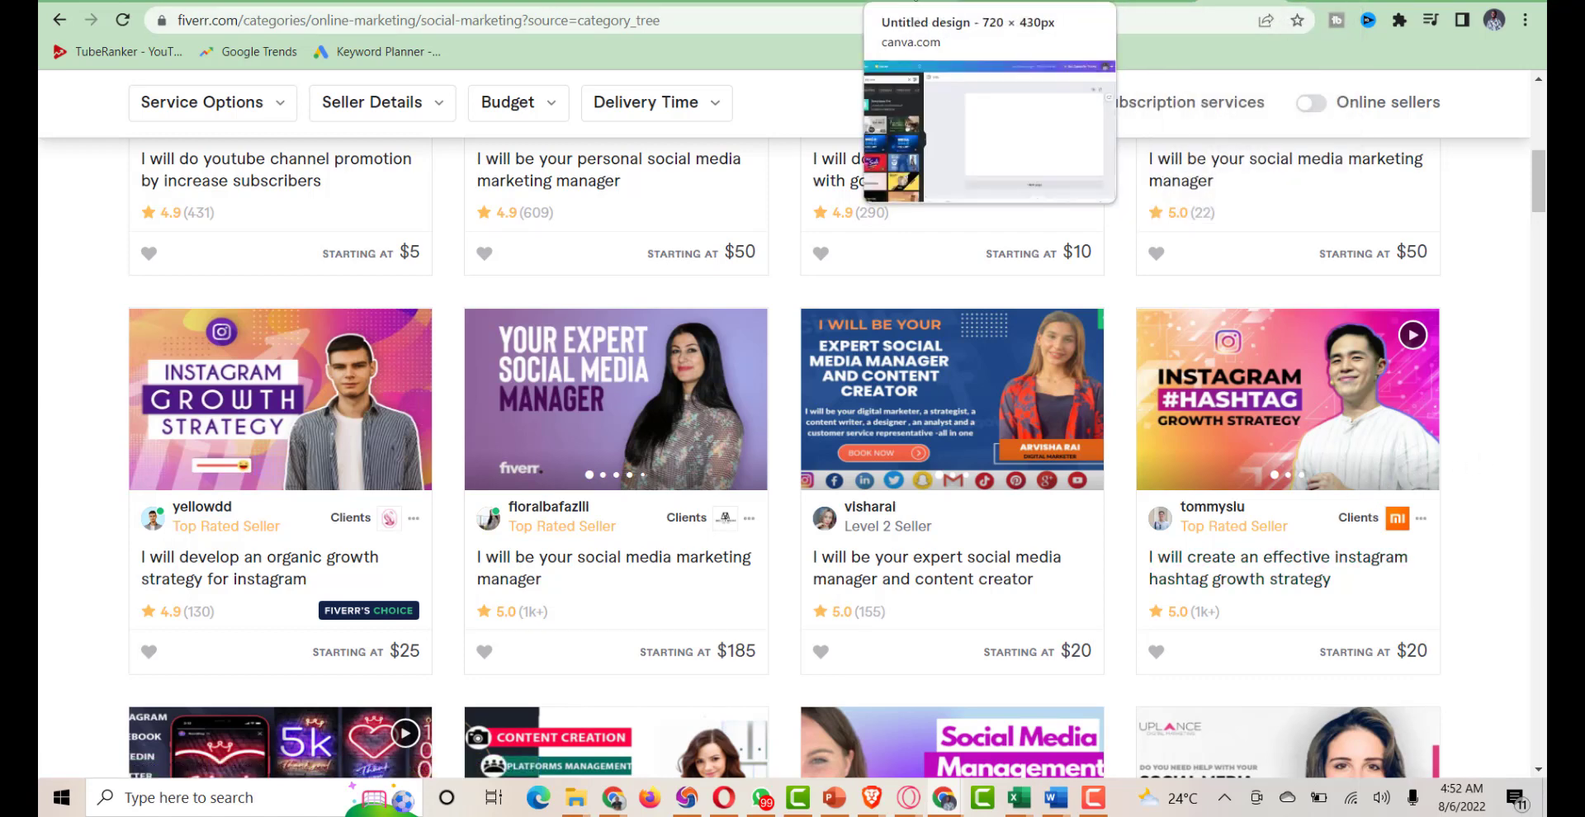
click(949, 2)
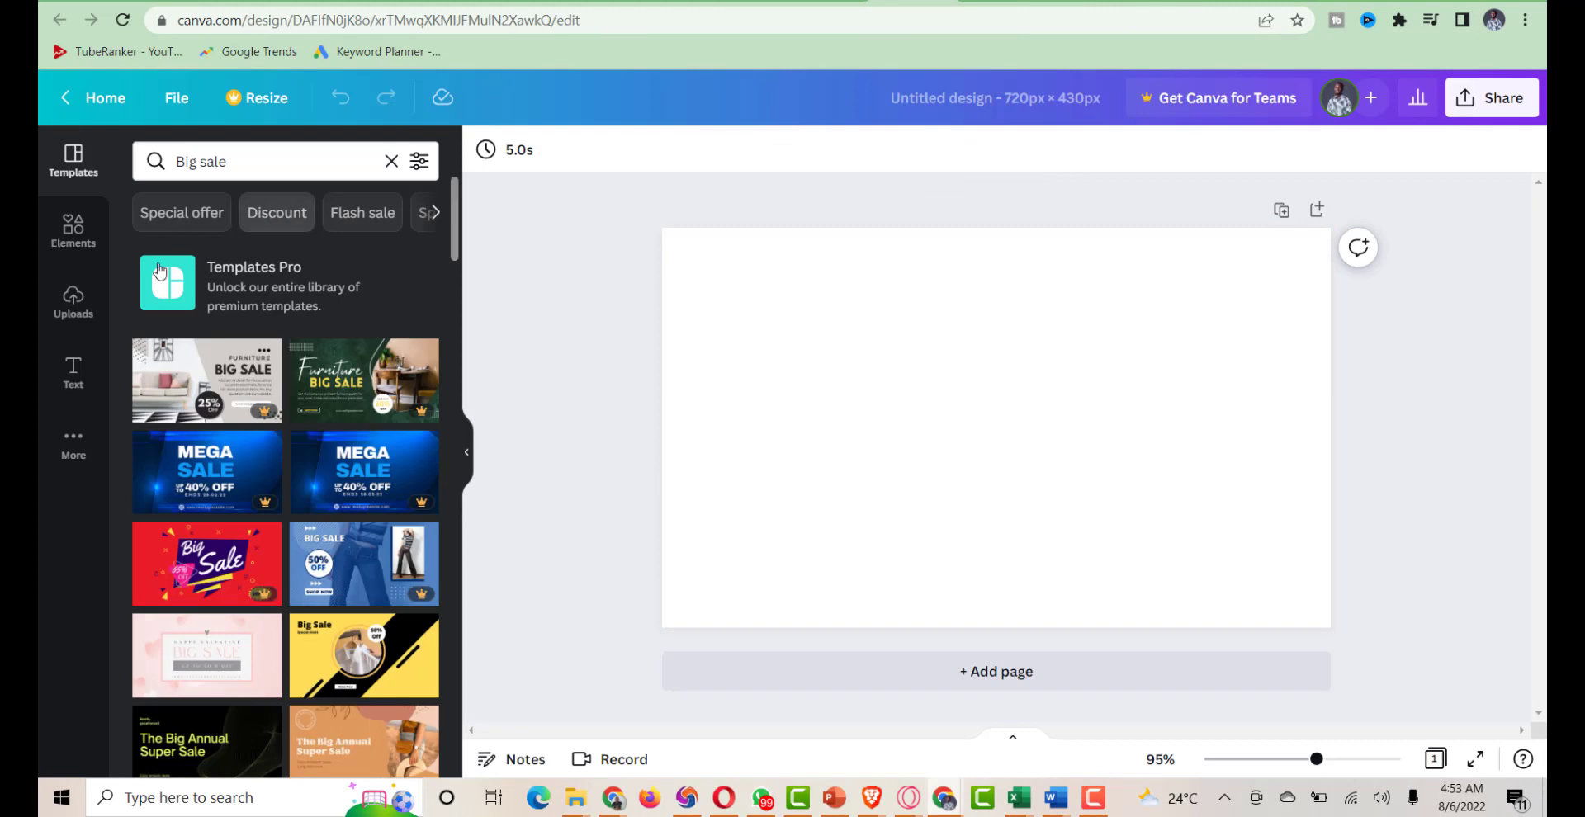
click(72, 230)
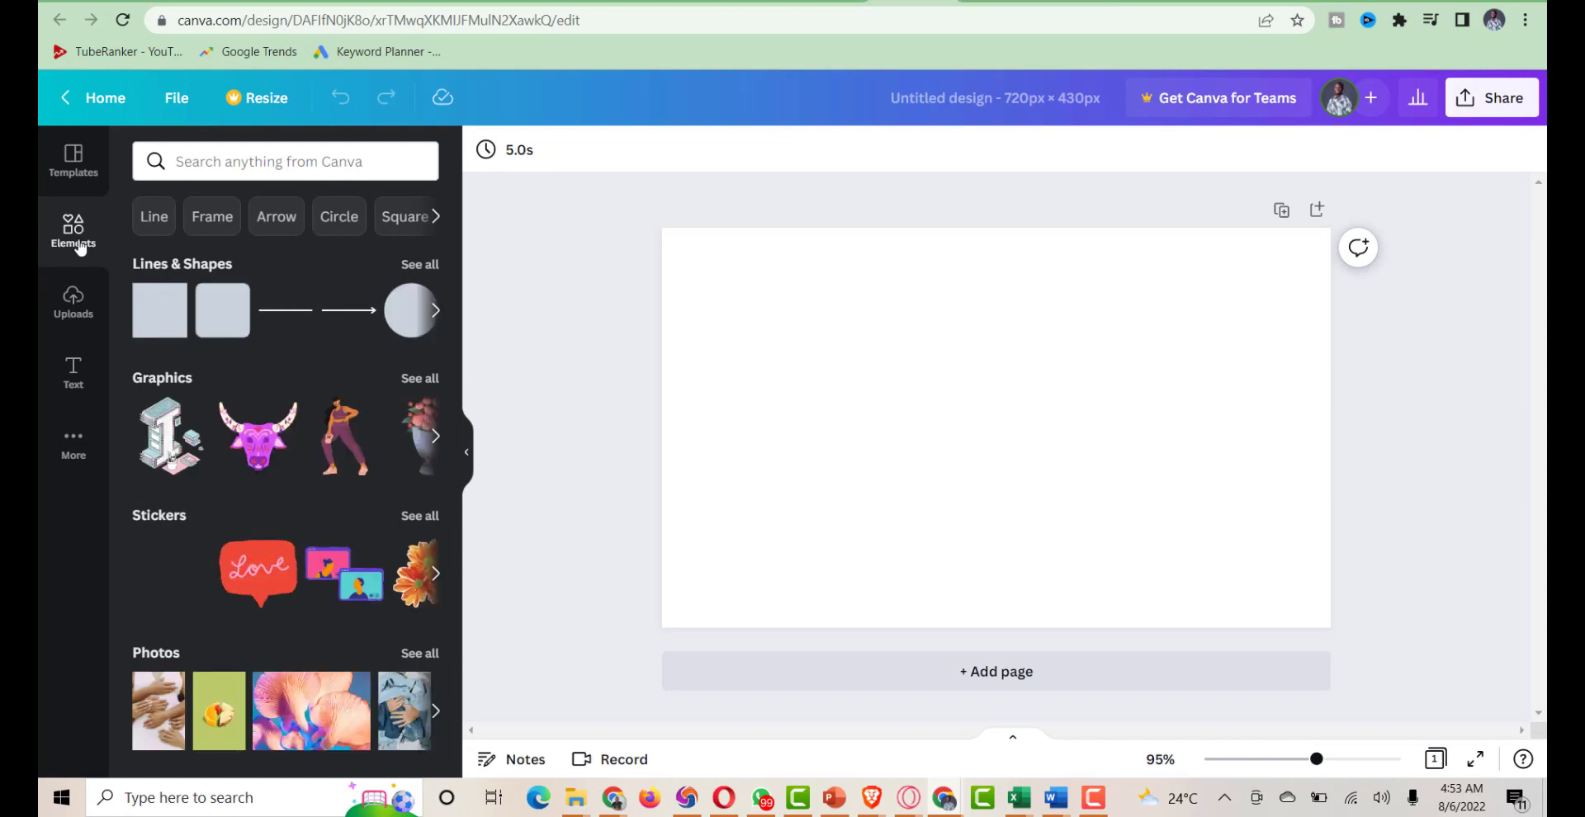
Add a square shape and stretch it to the page's left, right, top and bottom edges
click(150, 327)
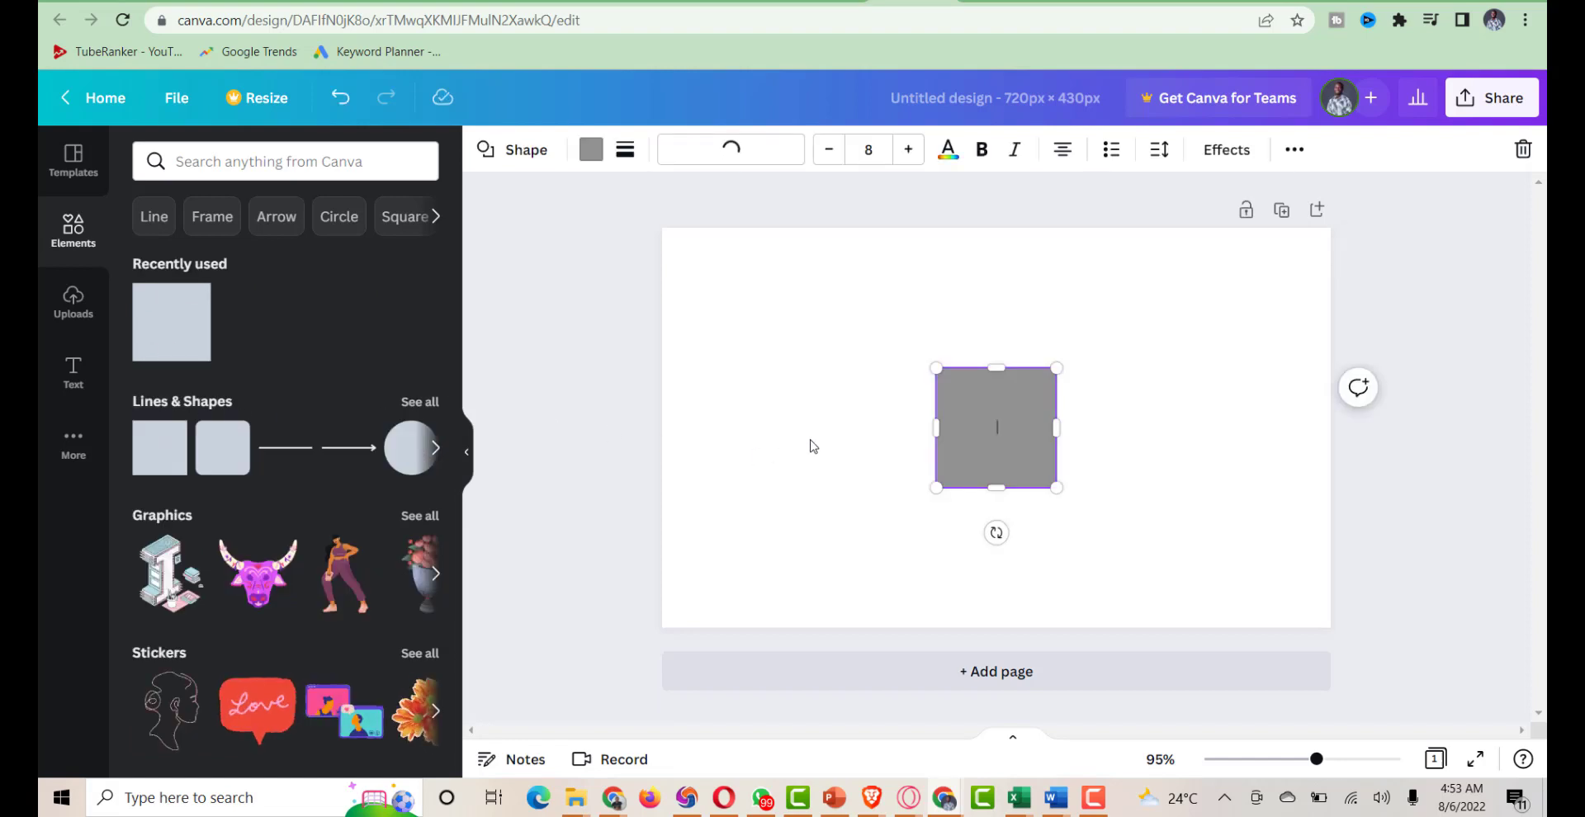
drag(936, 427, 660, 429)
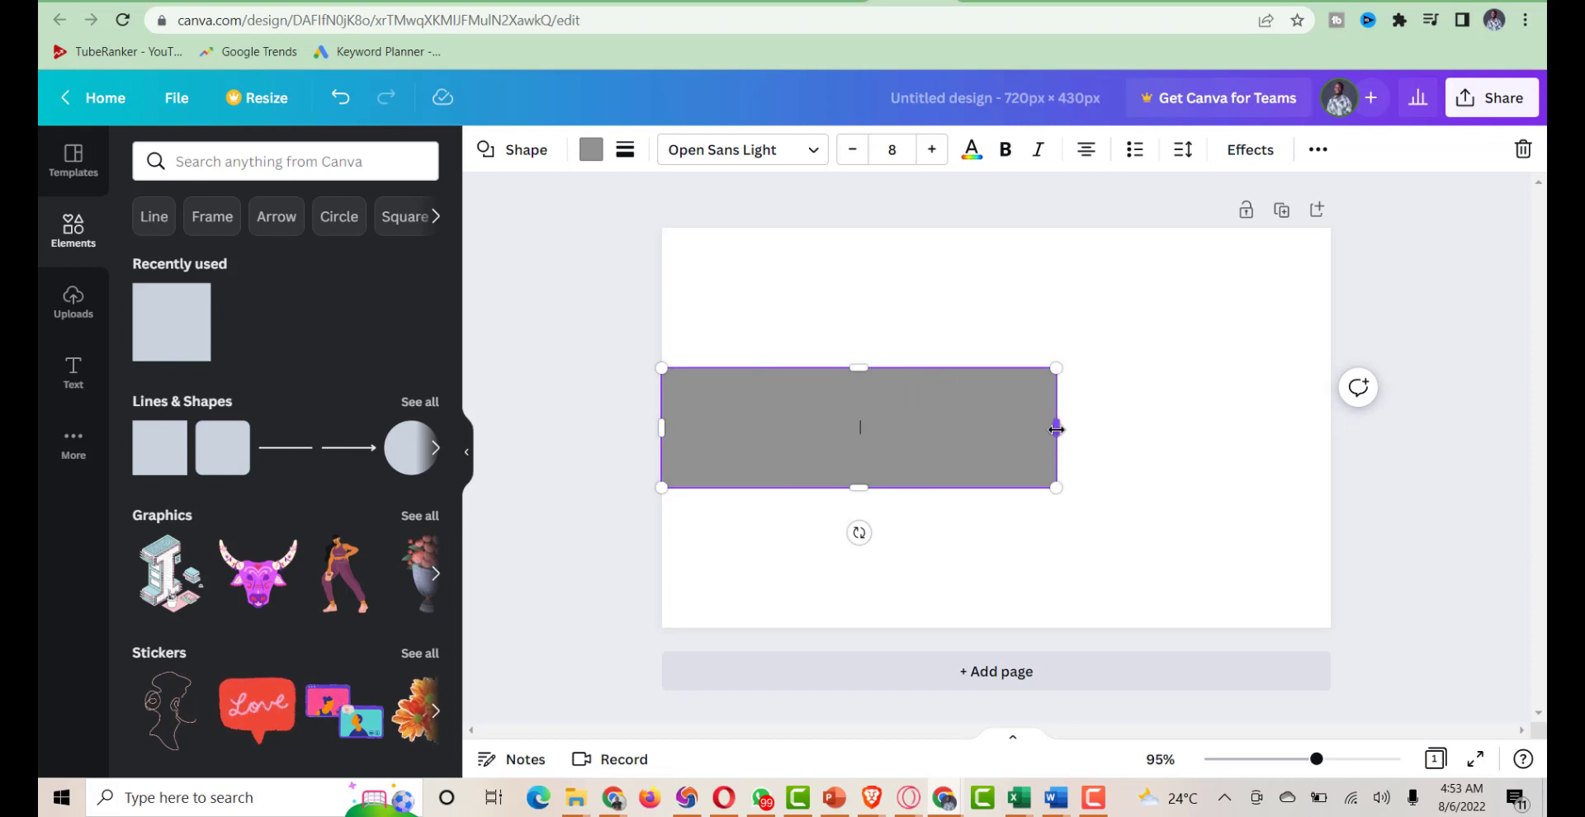
drag(1056, 429, 1322, 428)
drag(993, 351, 993, 229)
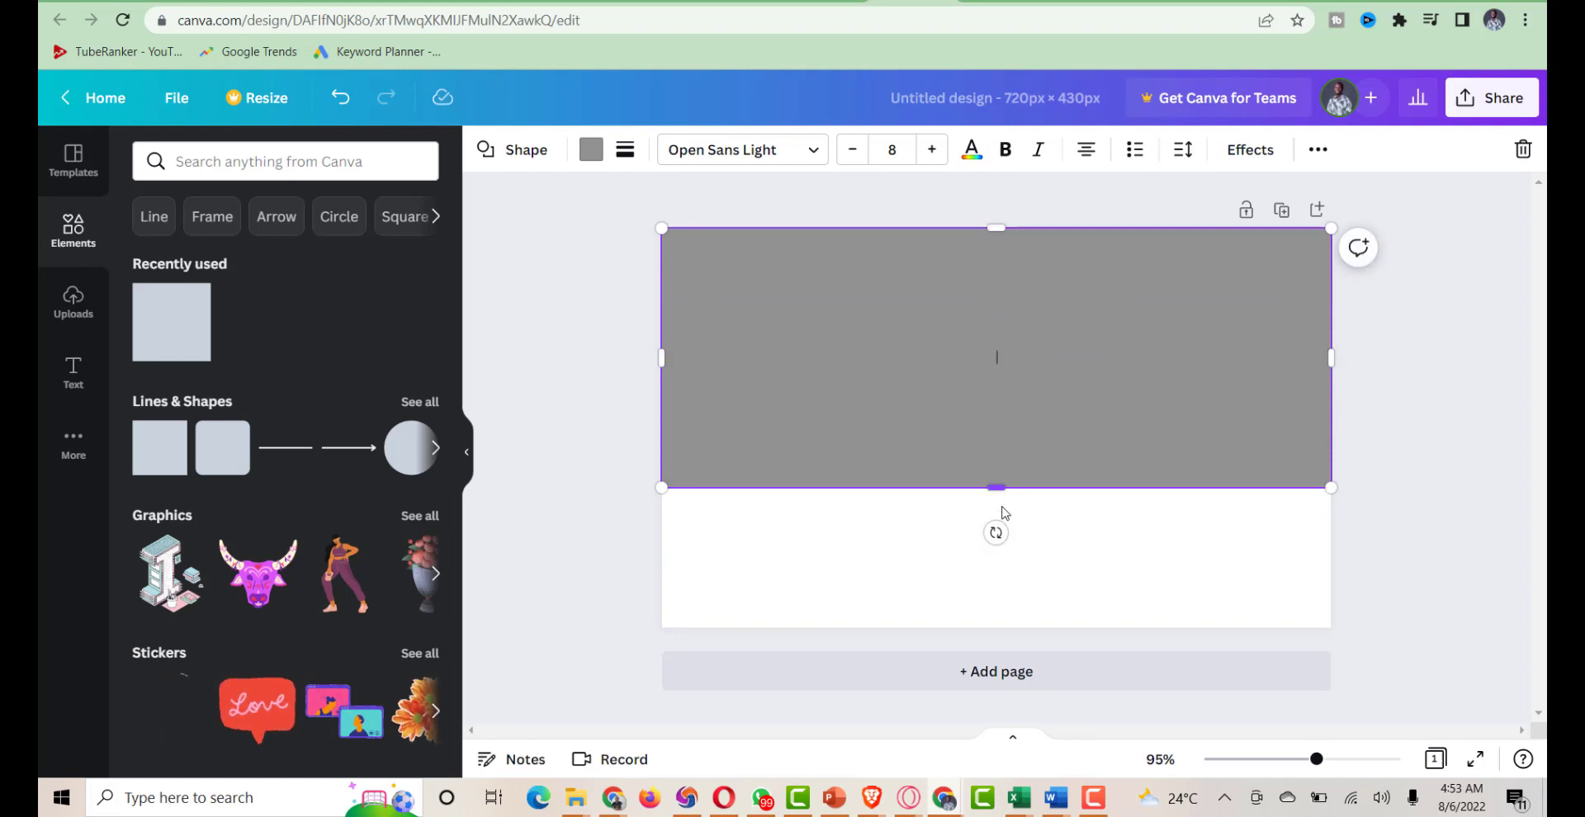
drag(996, 488, 996, 627)
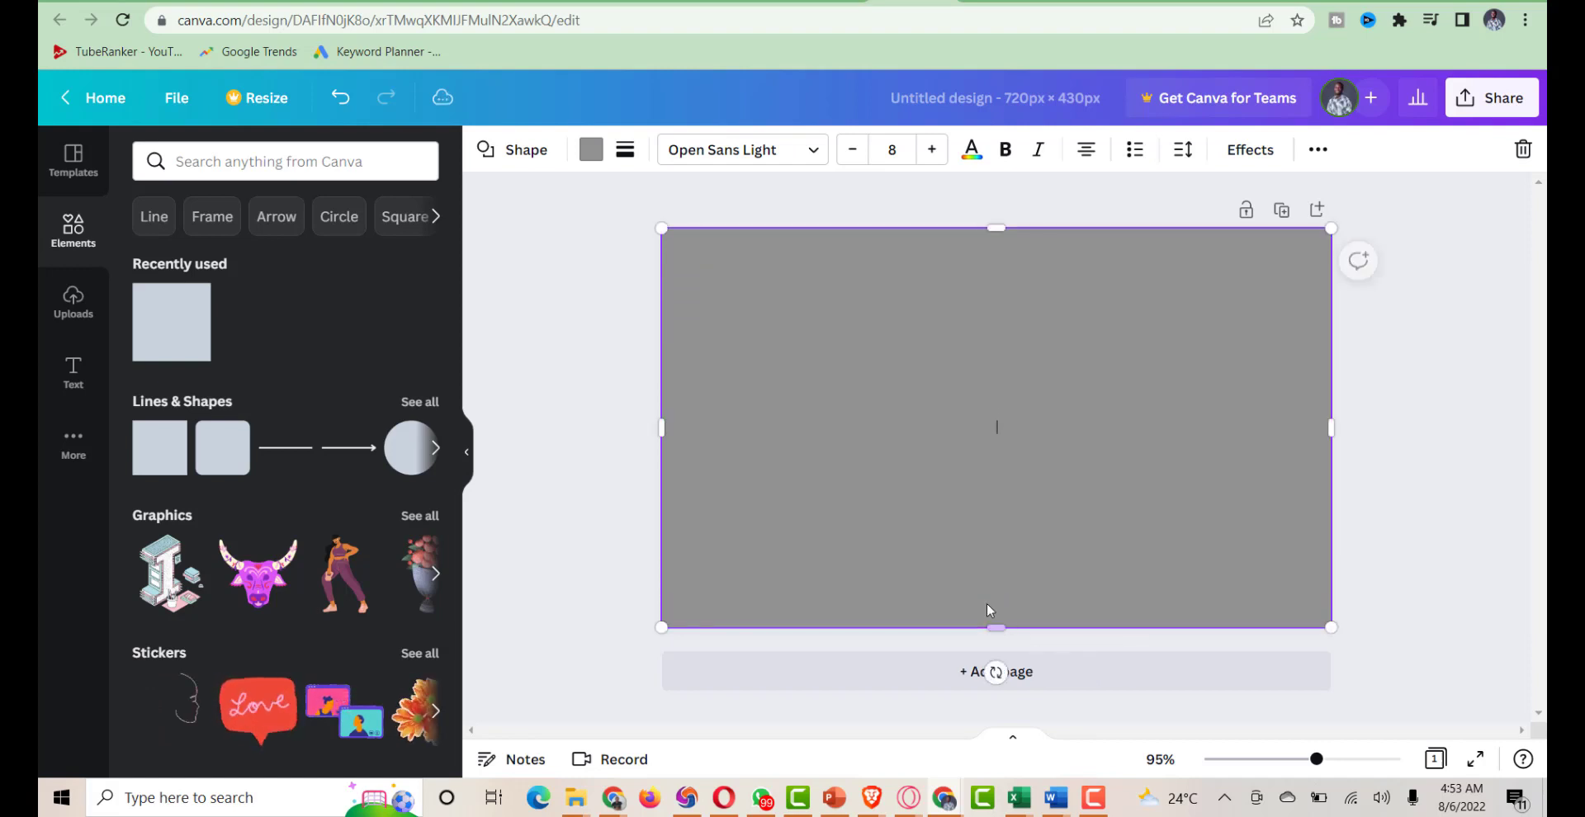
Change the full-page rectangle's fill to pink and deselect it
click(591, 151)
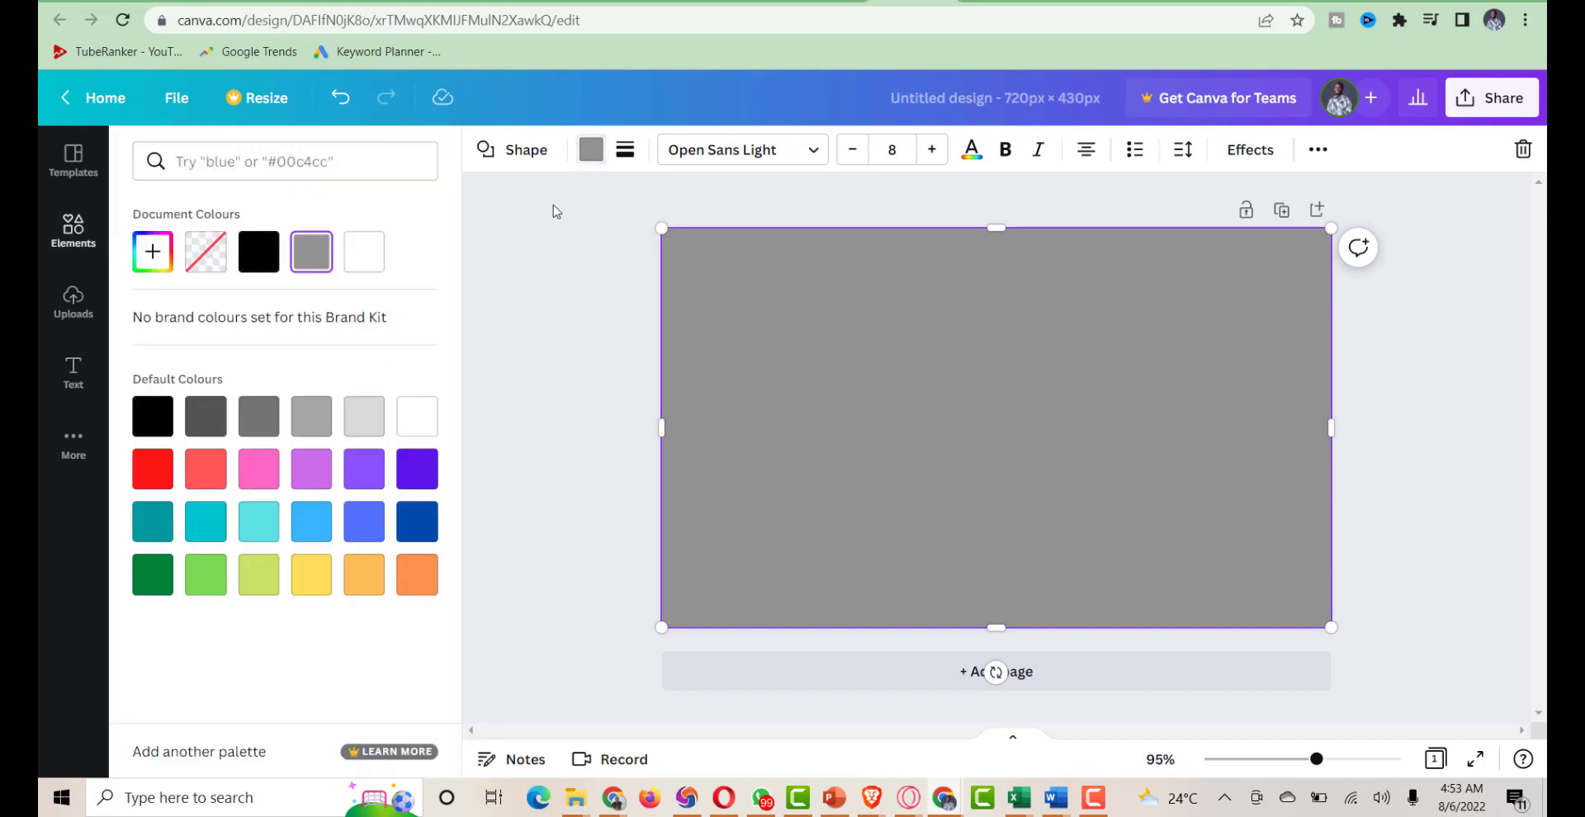
click(367, 483)
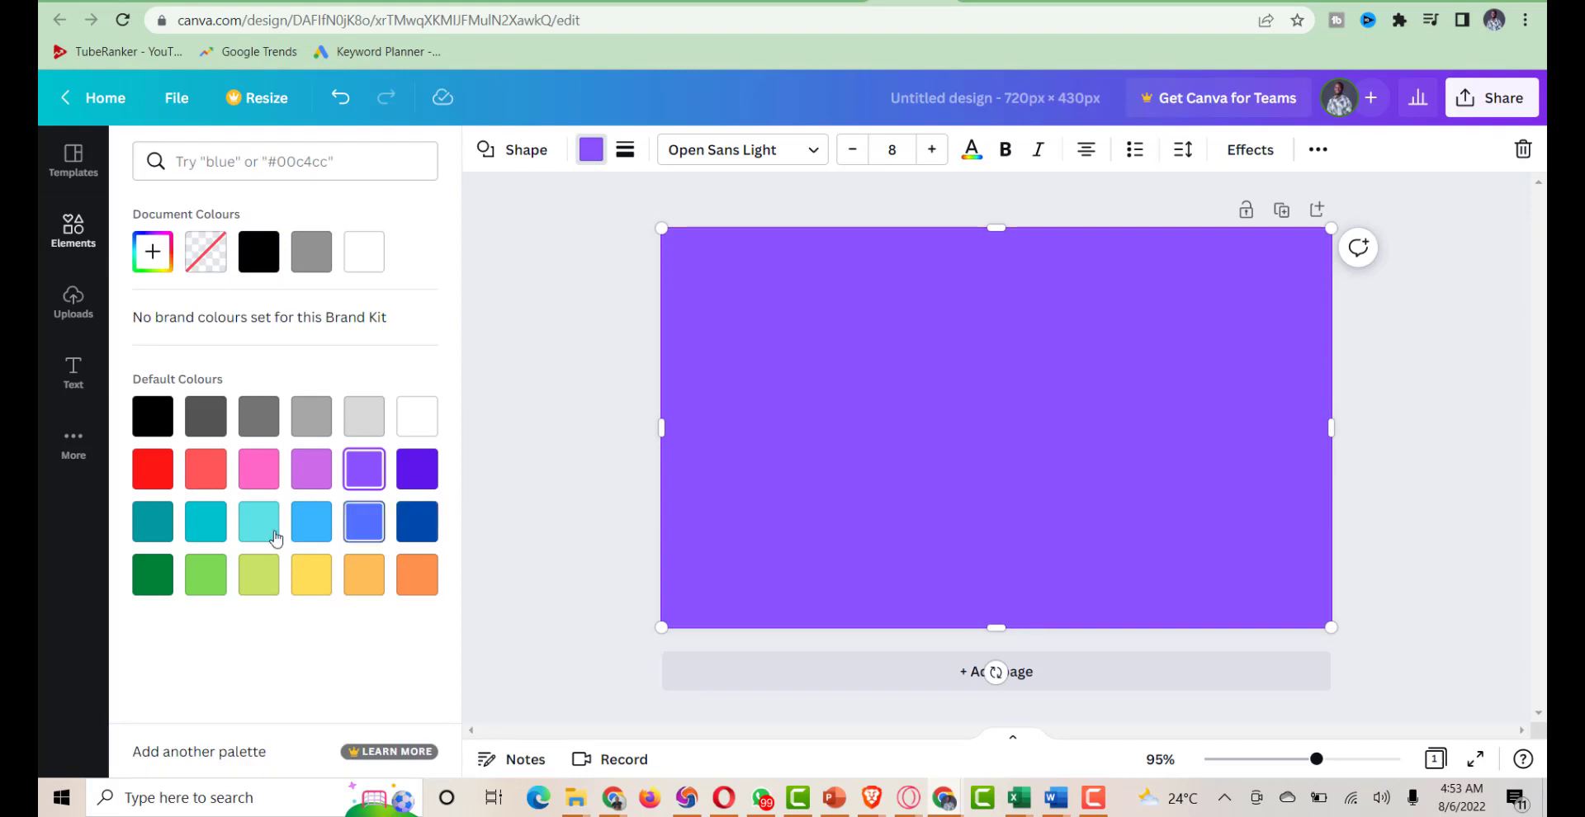
click(261, 476)
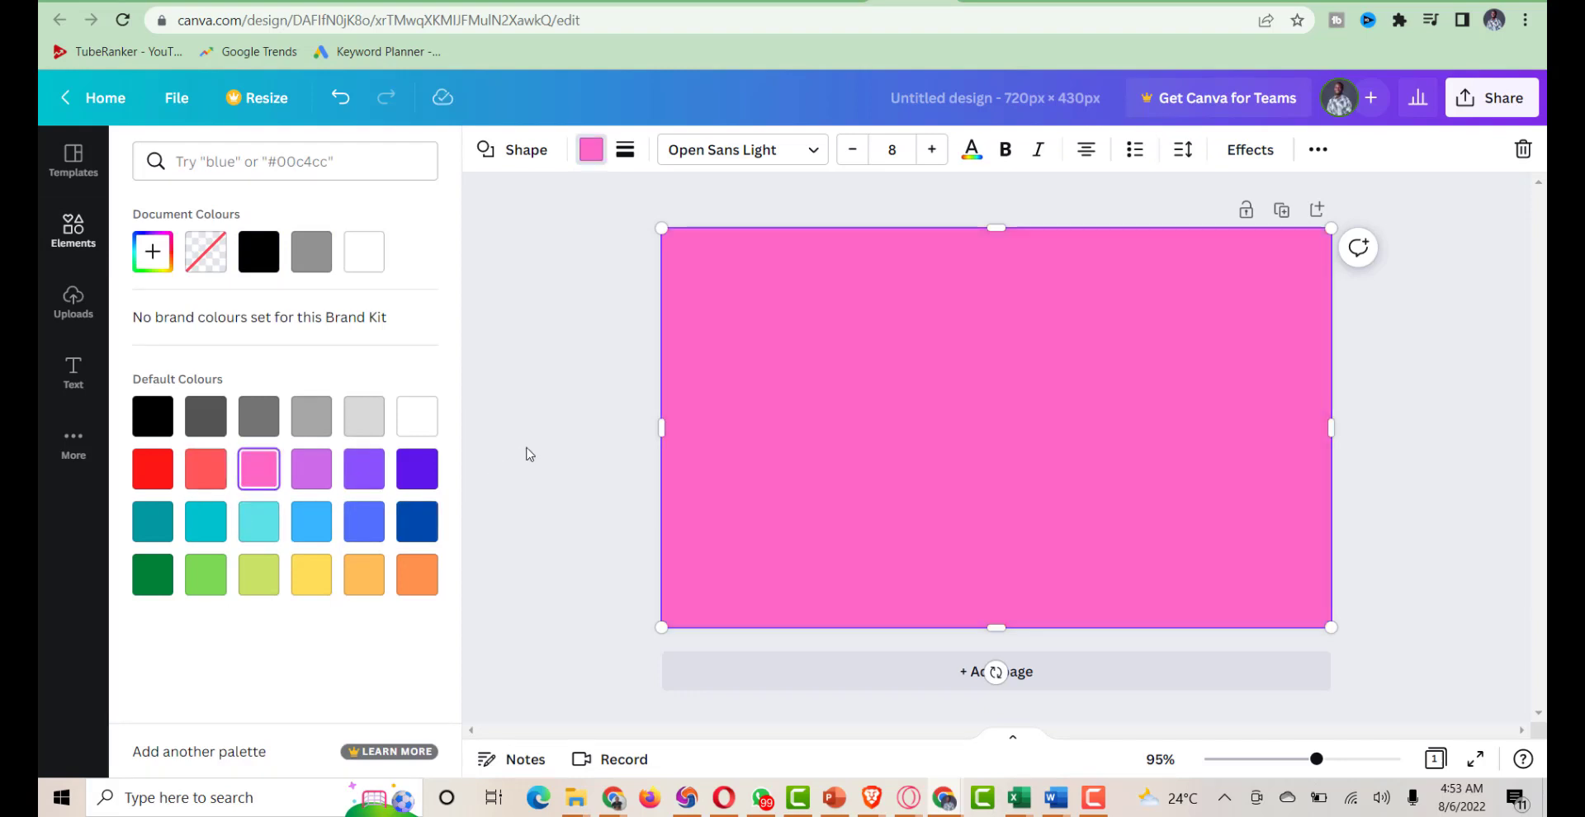
key(Escape)
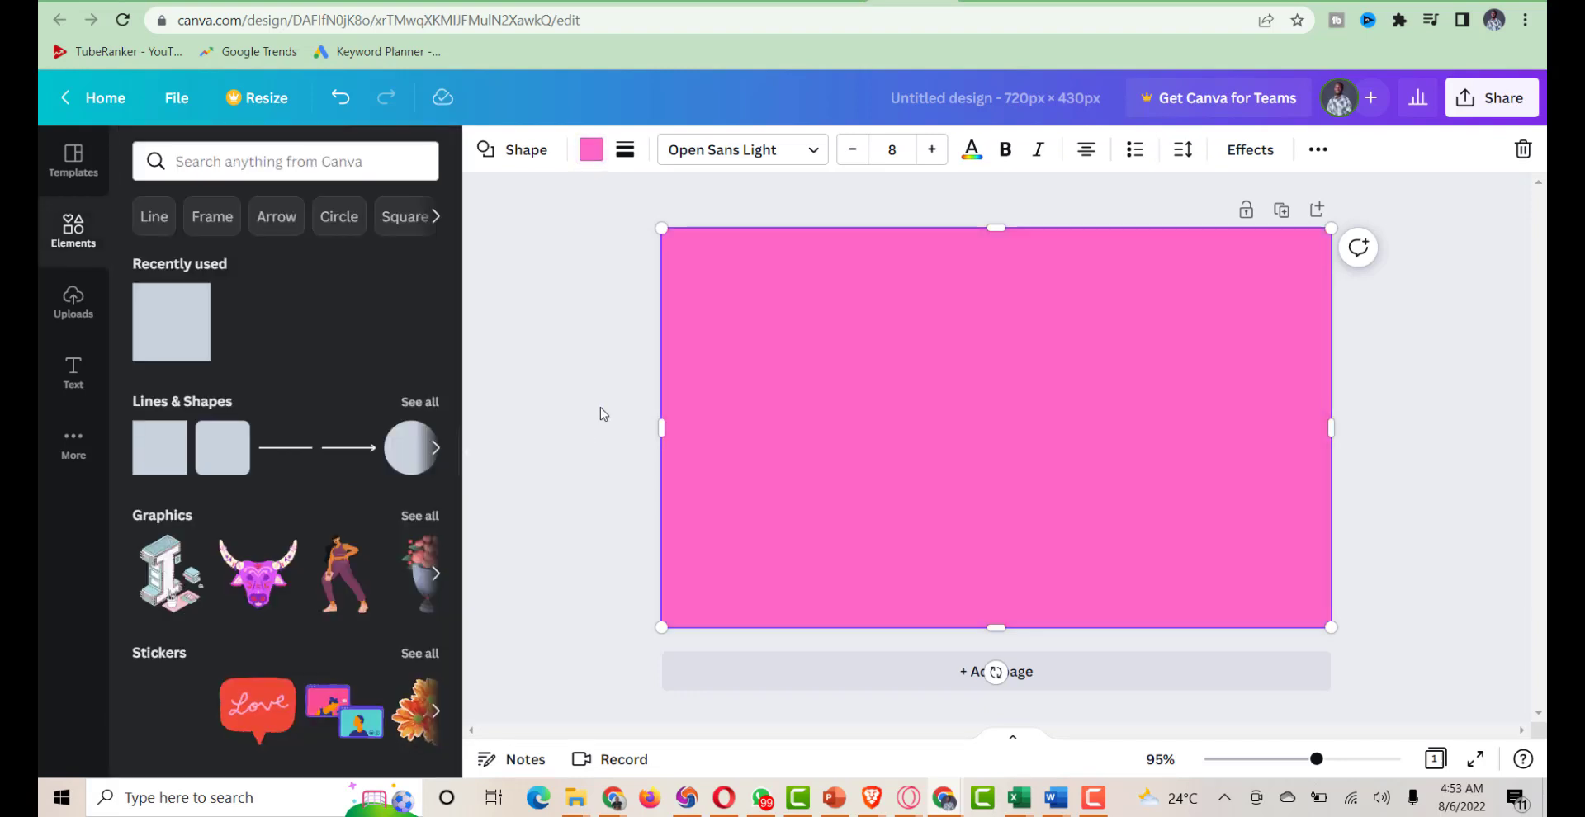
click(613, 409)
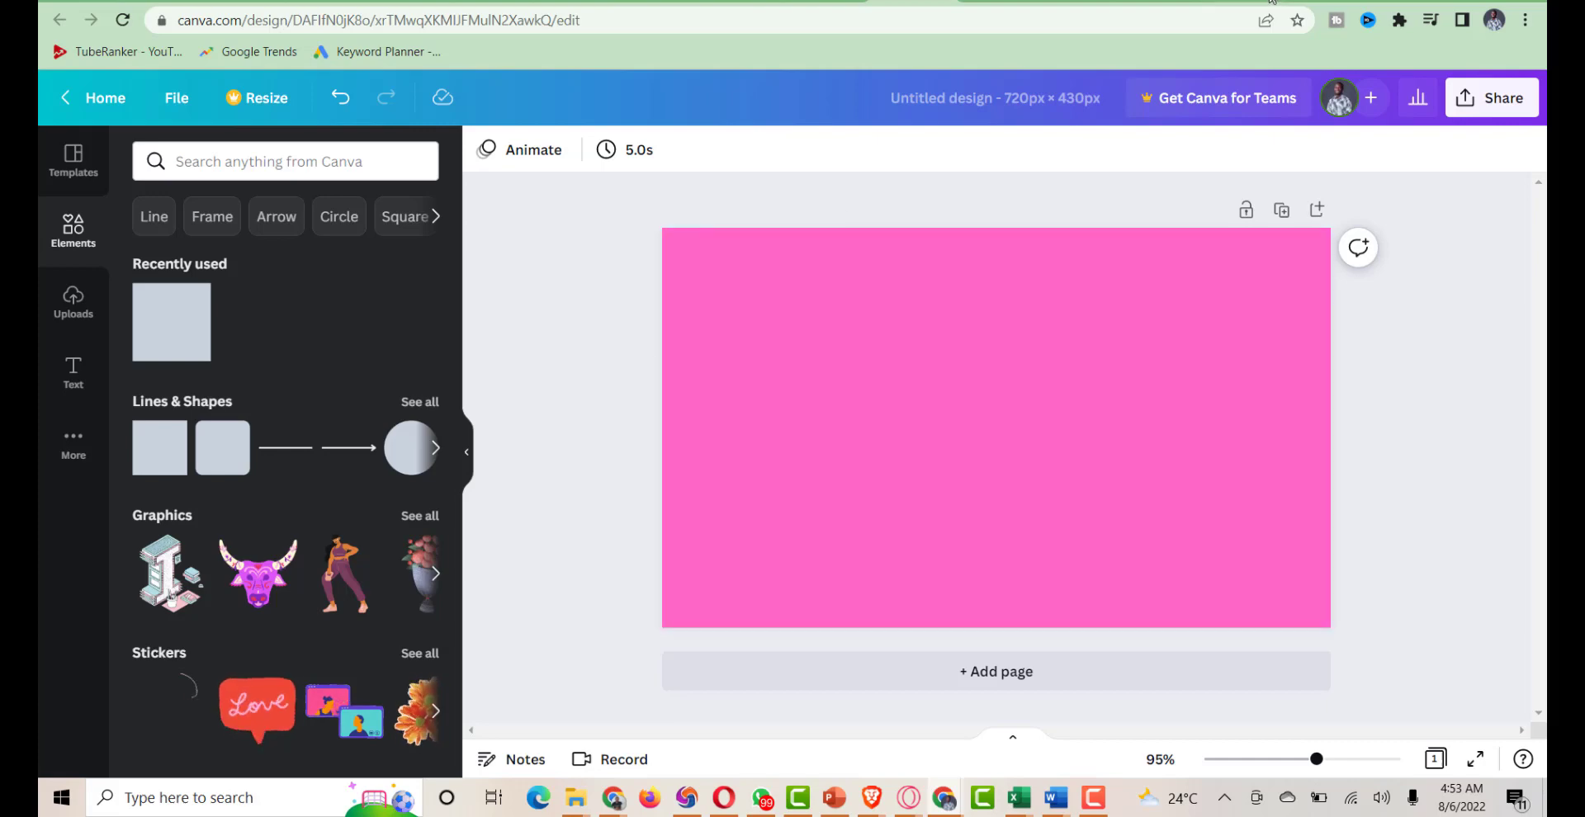
key(ctrl+Tab)
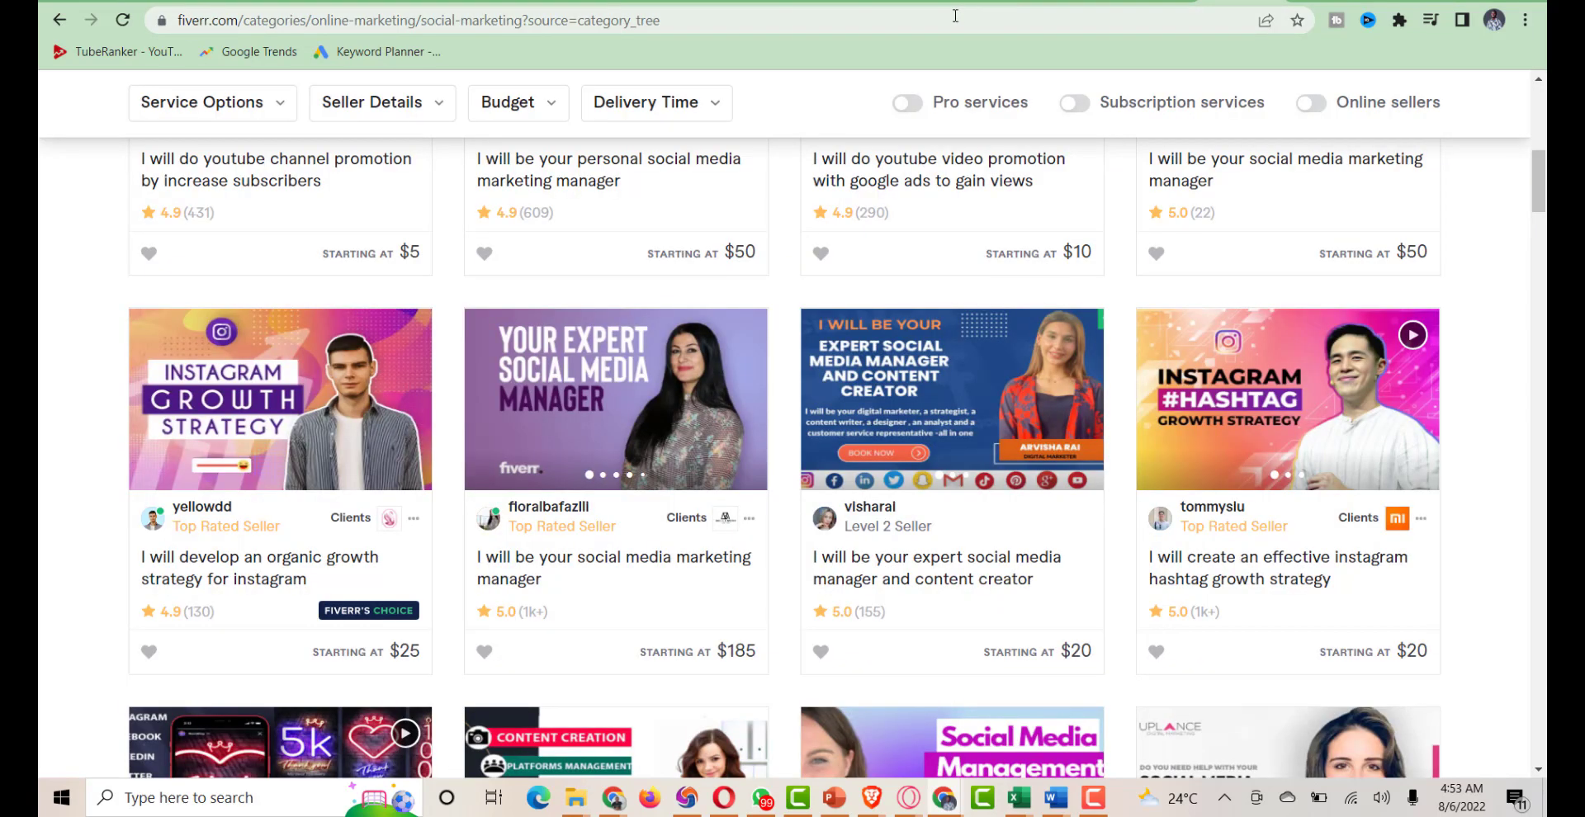
key(ctrl+shift+Tab)
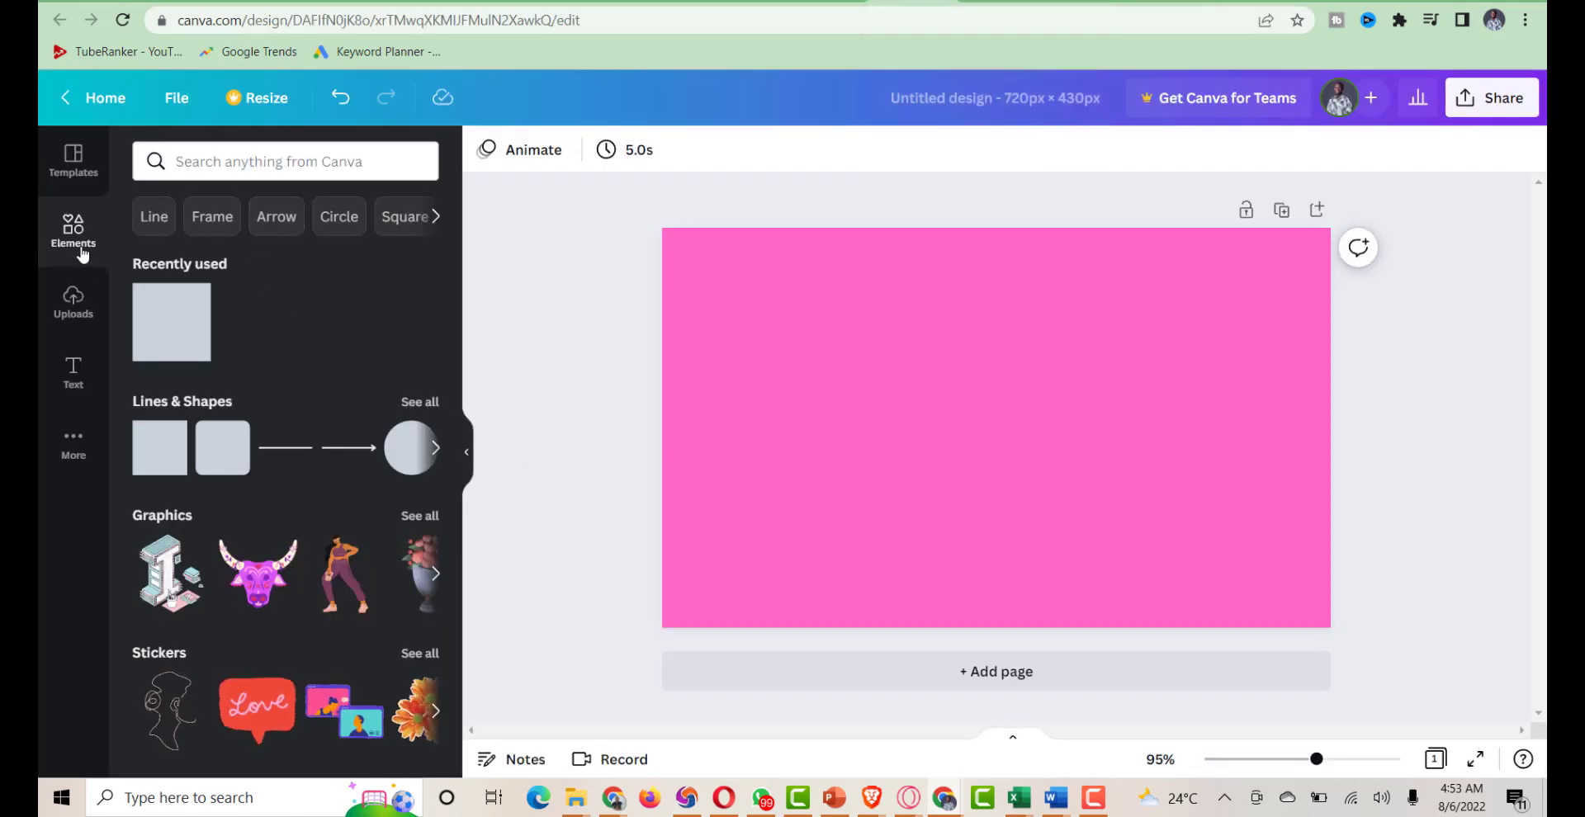
Activate the Elements search box to show its browse categories
click(196, 161)
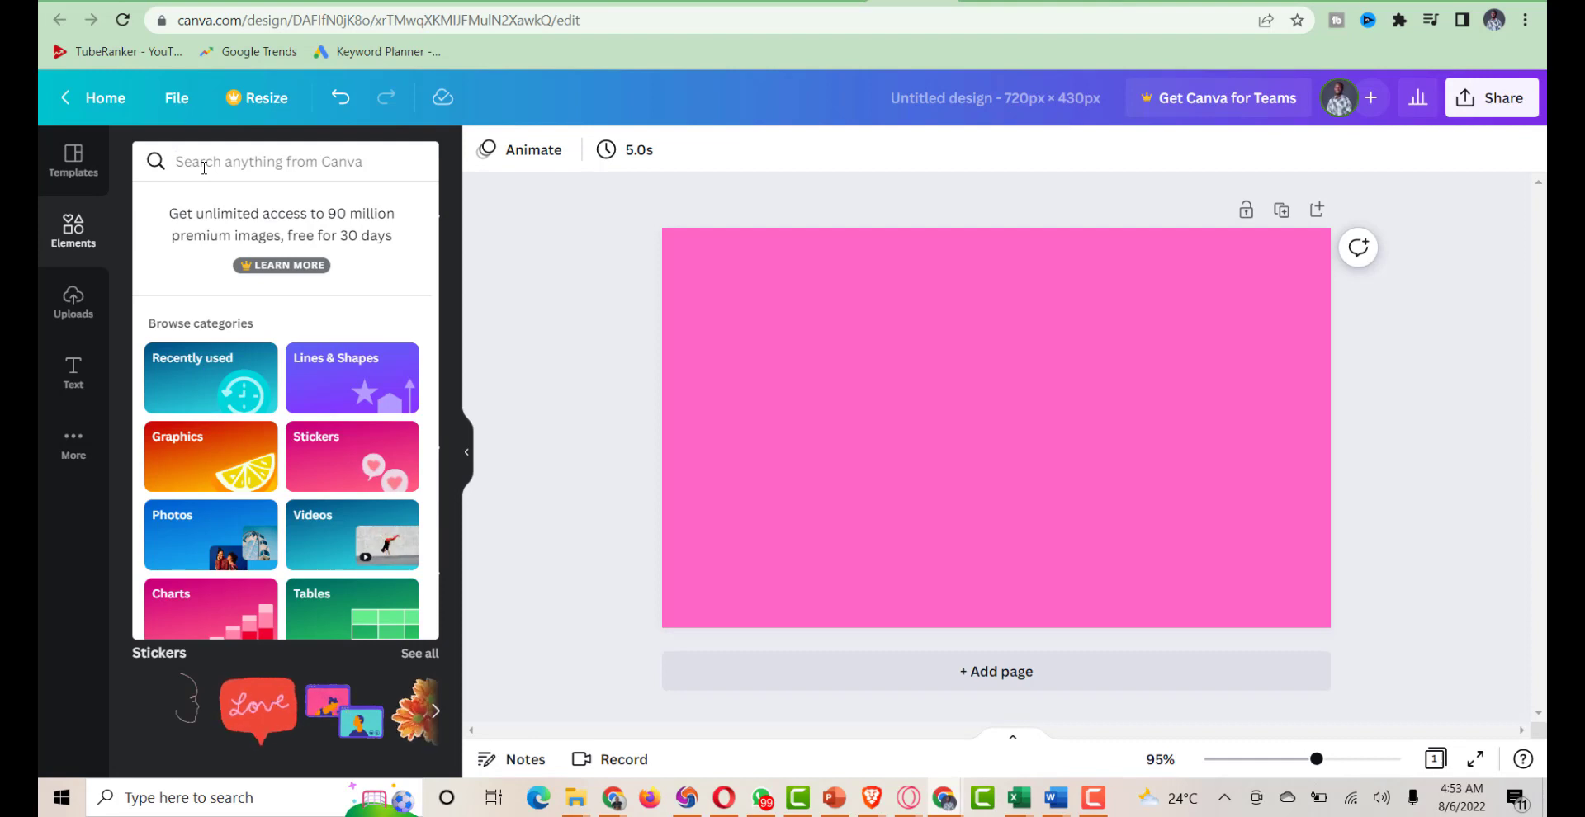
Search Elements for 'head' and scroll through the results
text(head)
key(Return)
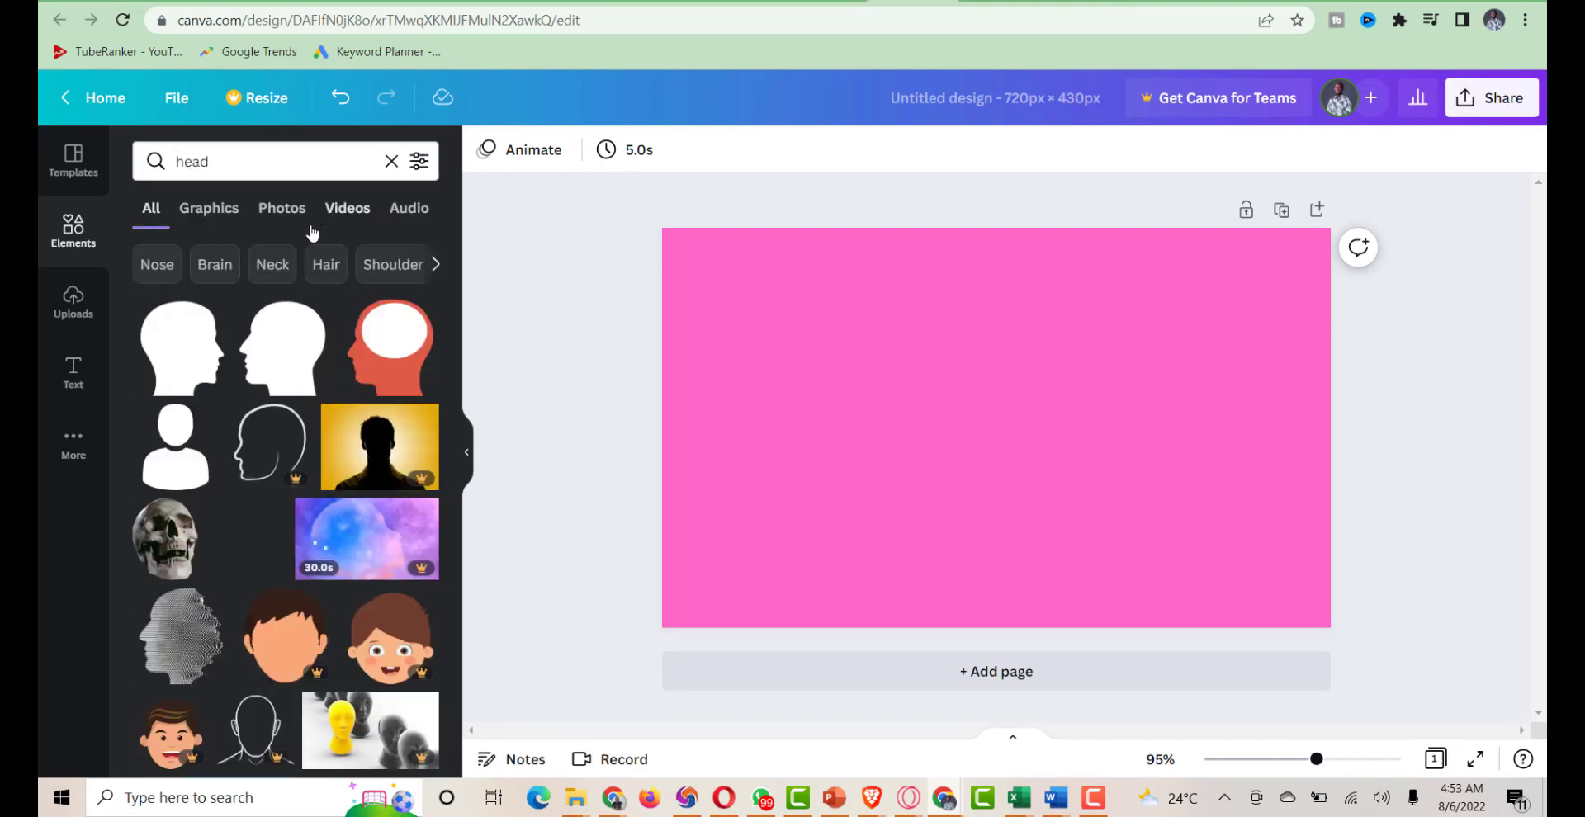
scroll(282, 573, down, 3)
scroll(282, 573, down, 5)
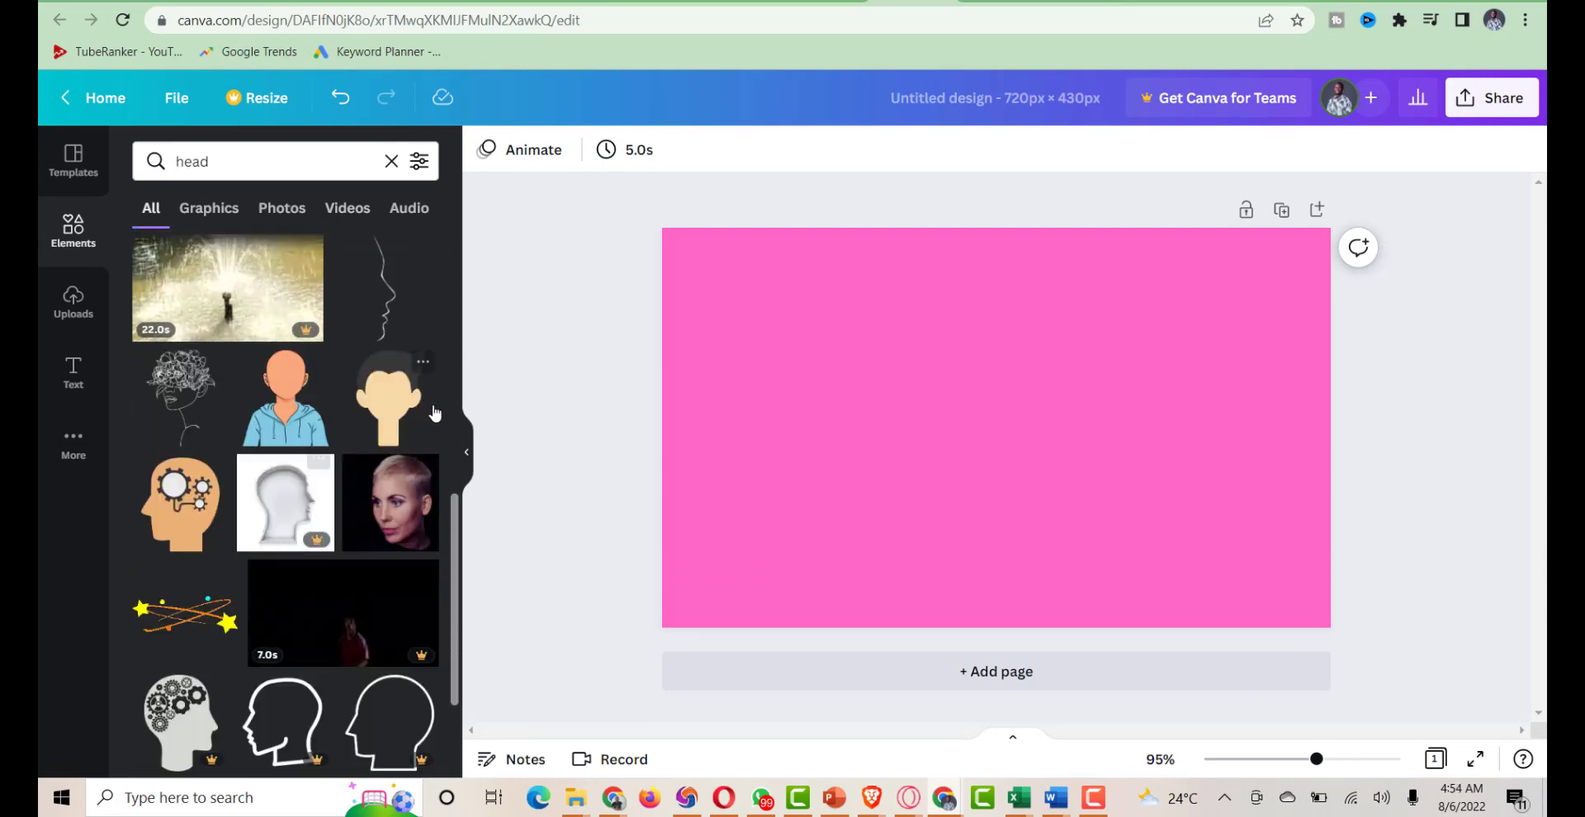
scroll(384, 442, down, 5)
scroll(398, 546, down, 3)
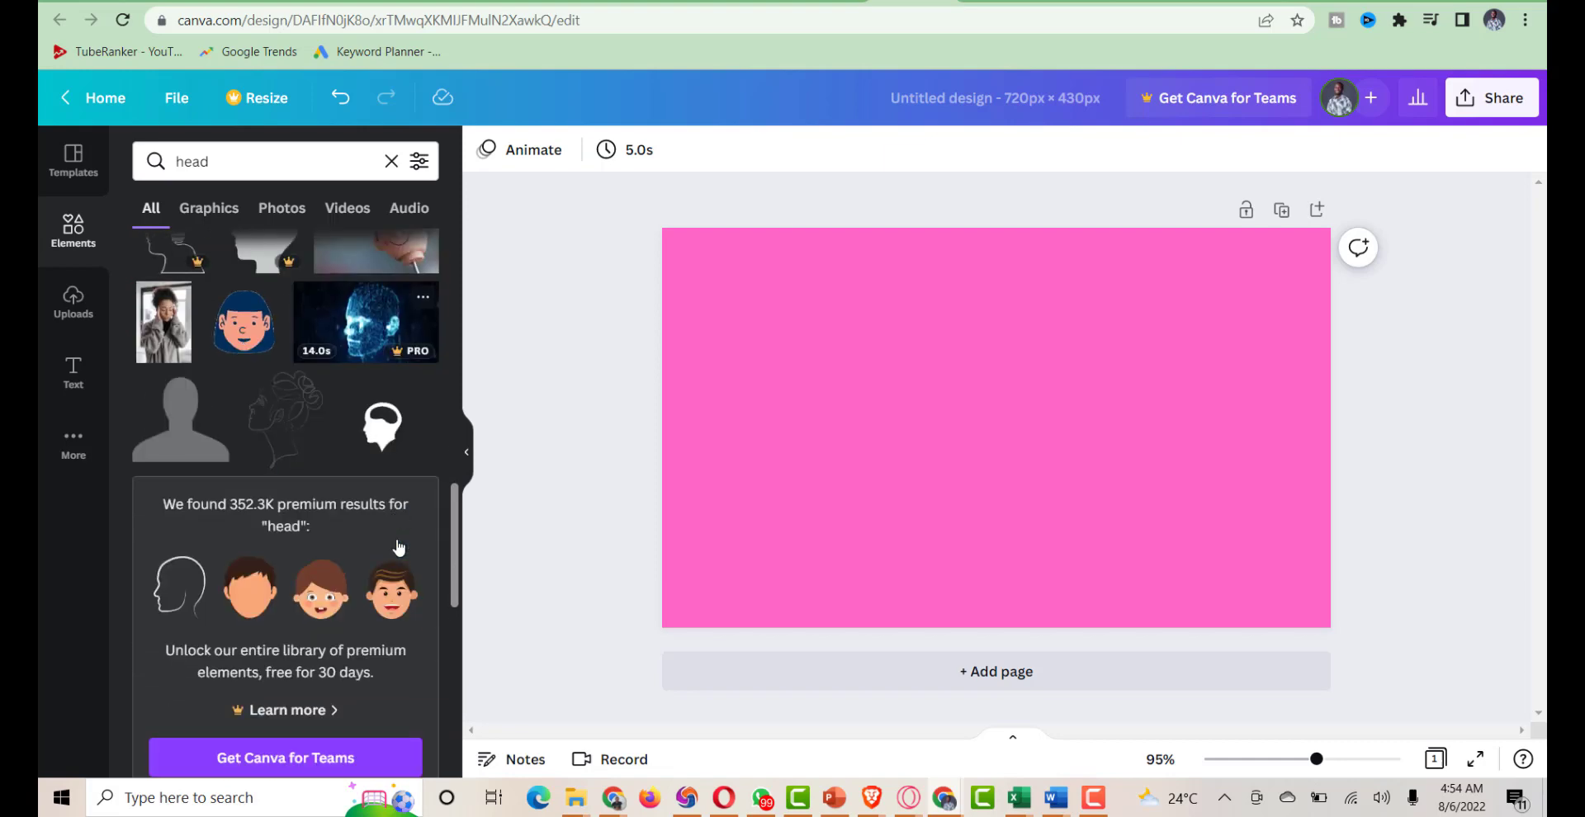
scroll(396, 537, down, 3)
scroll(414, 540, down, 5)
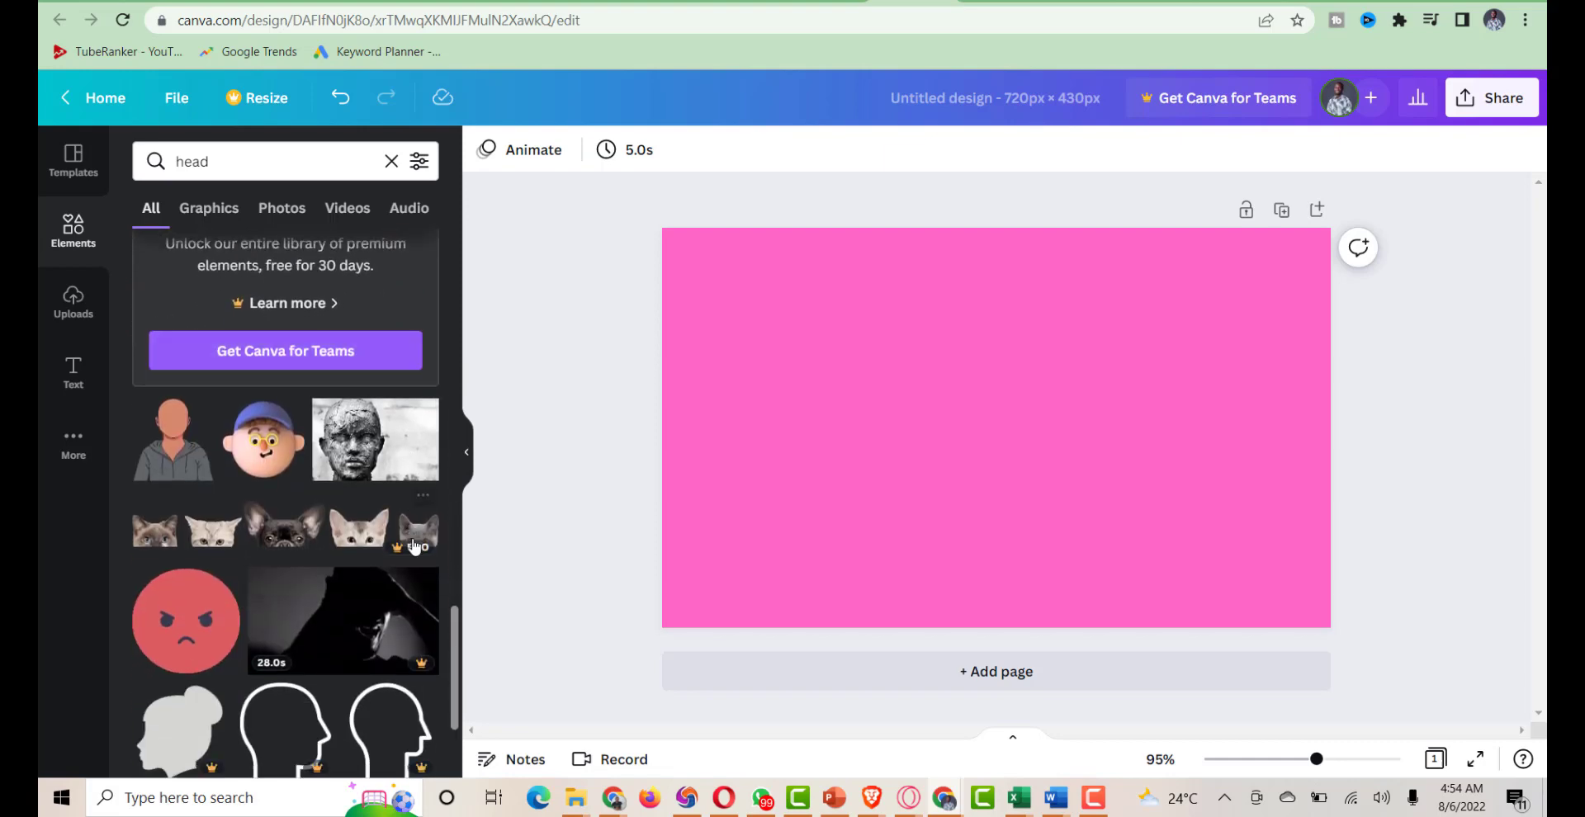
drag(454, 586, 454, 641)
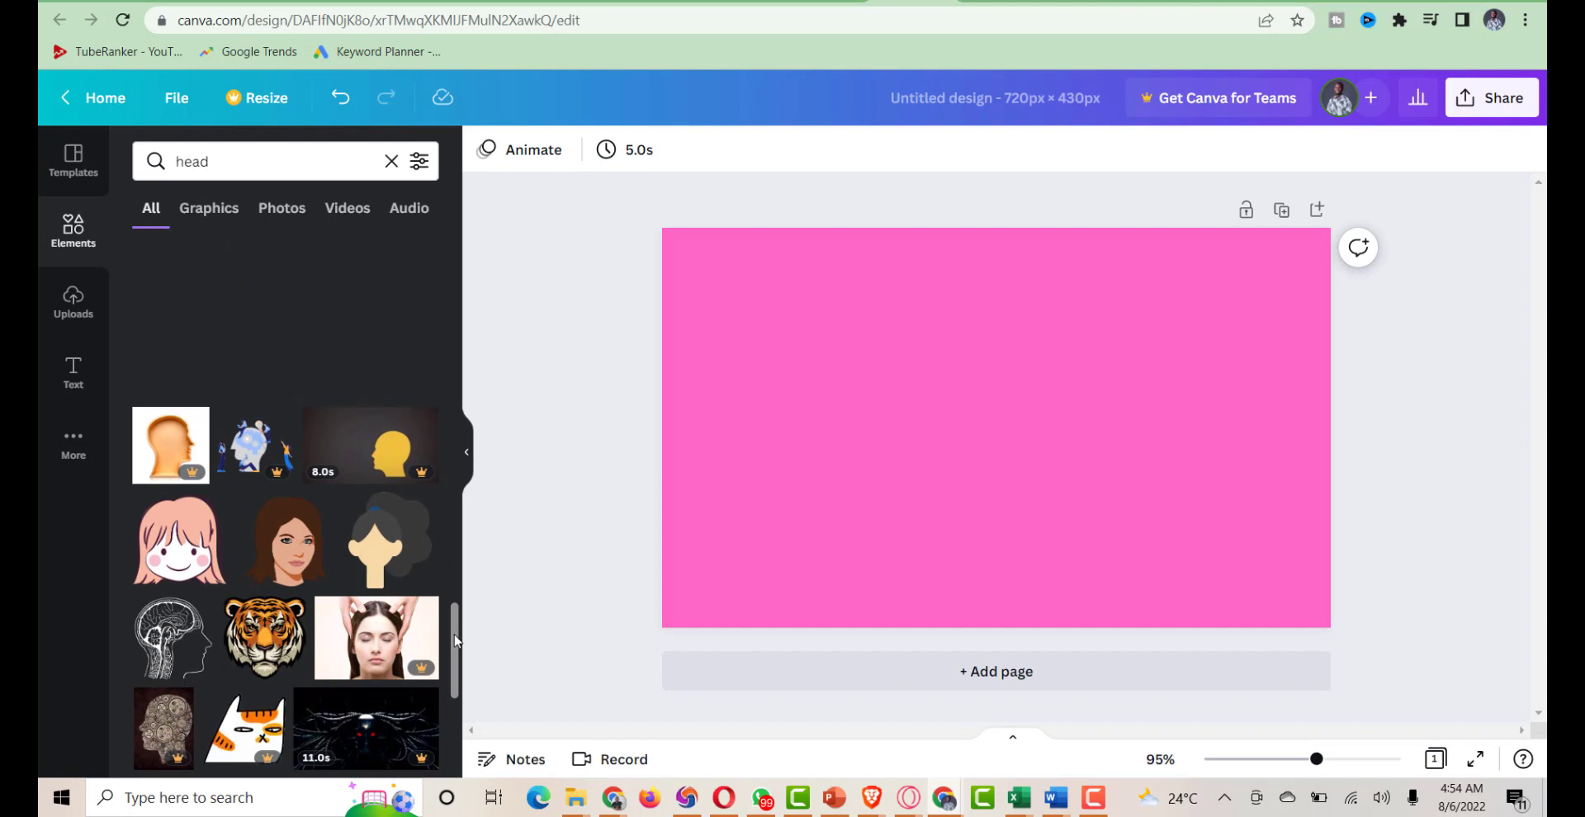
scroll(457, 660, down, 5)
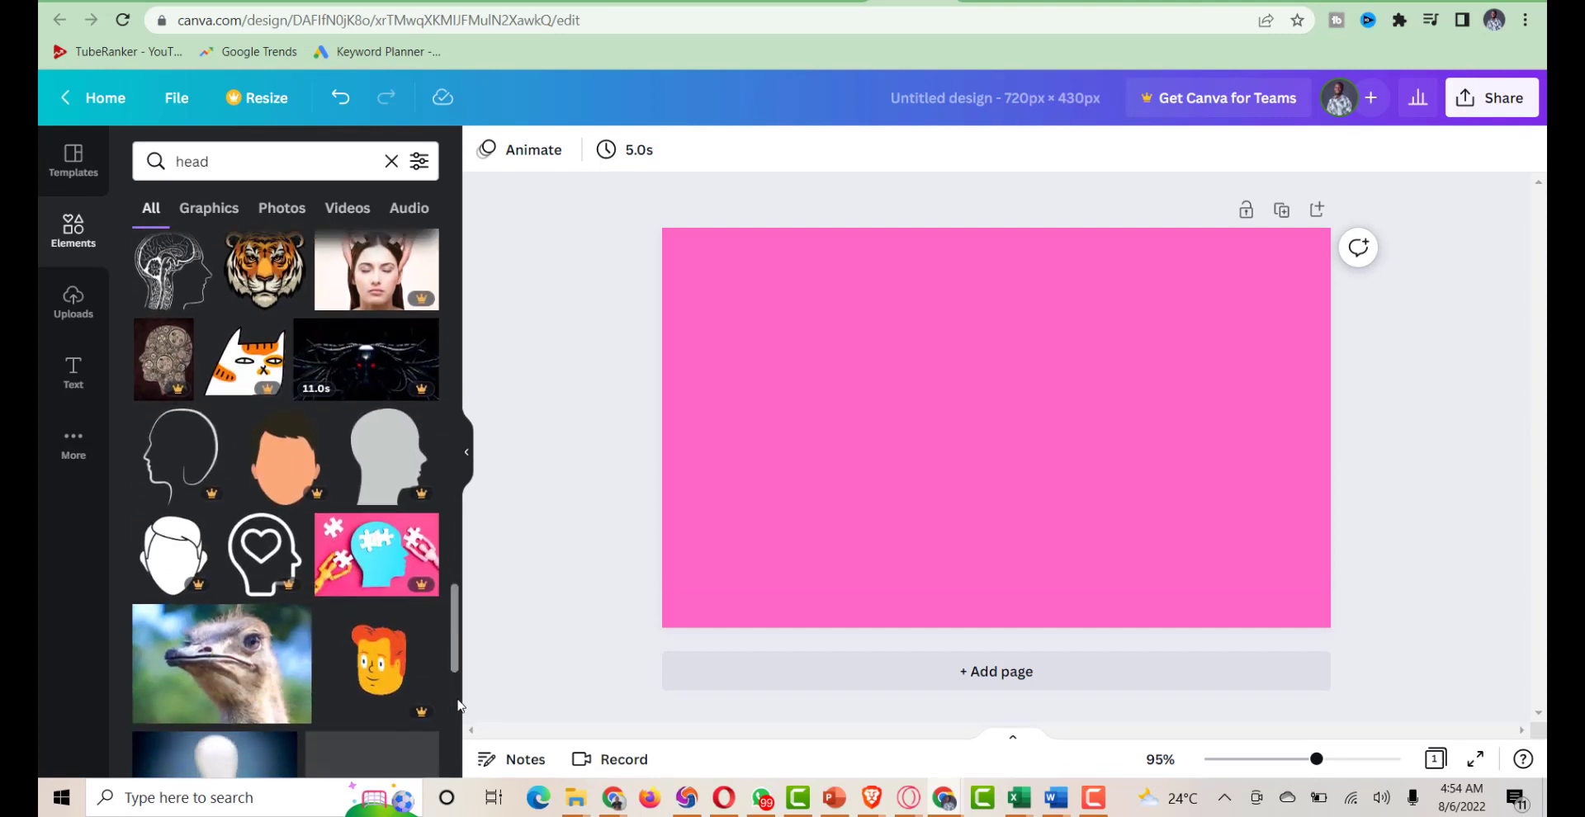
Keep scanning the 'head' results, scroll back to the top, and open a new browser tab
drag(459, 621, 455, 721)
scroll(454, 701, down, 2)
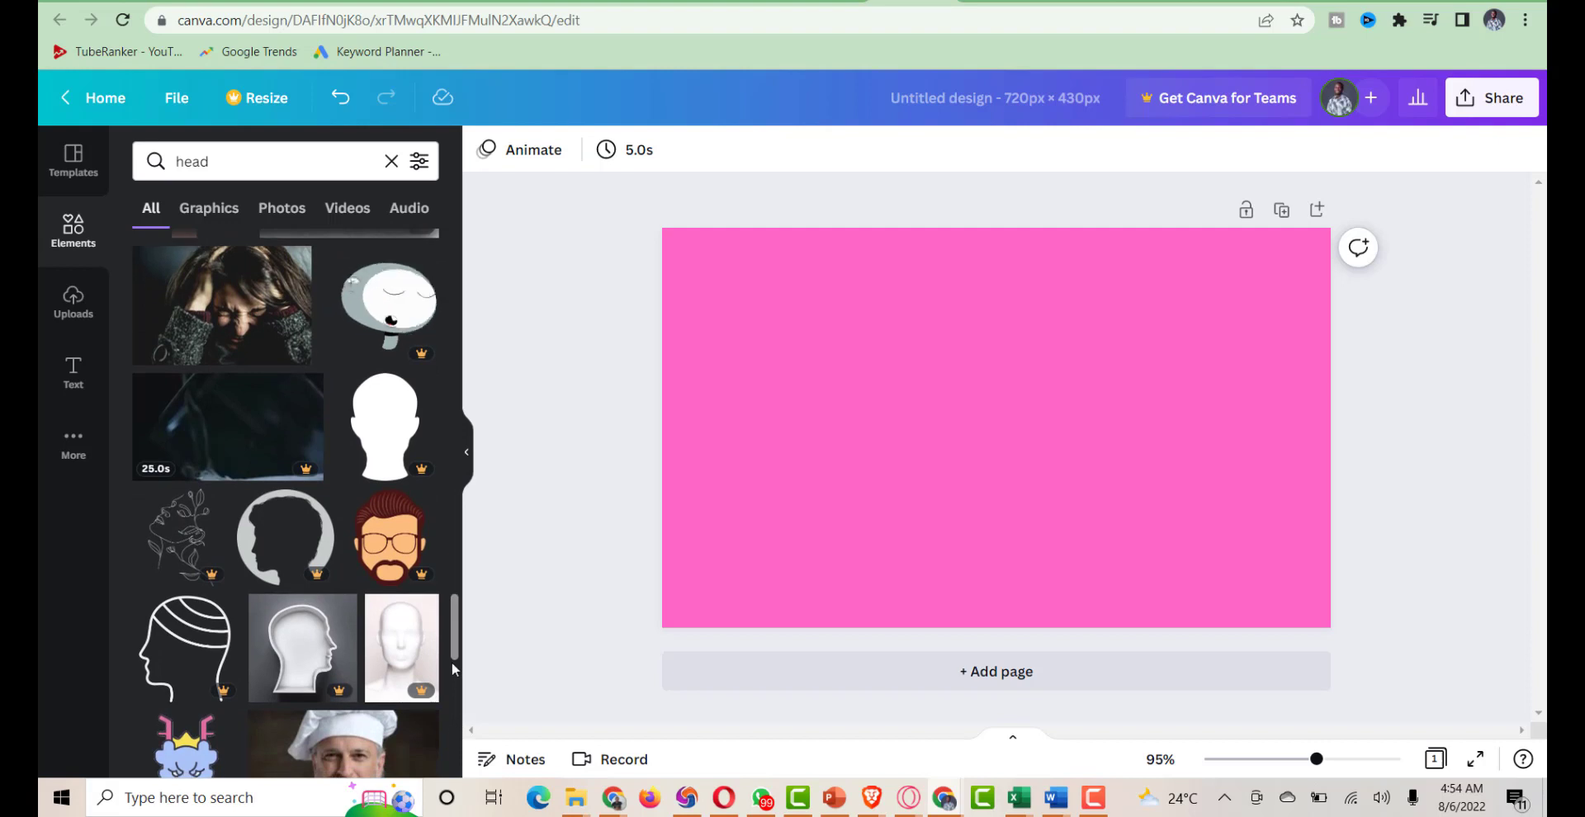
drag(456, 636, 456, 670)
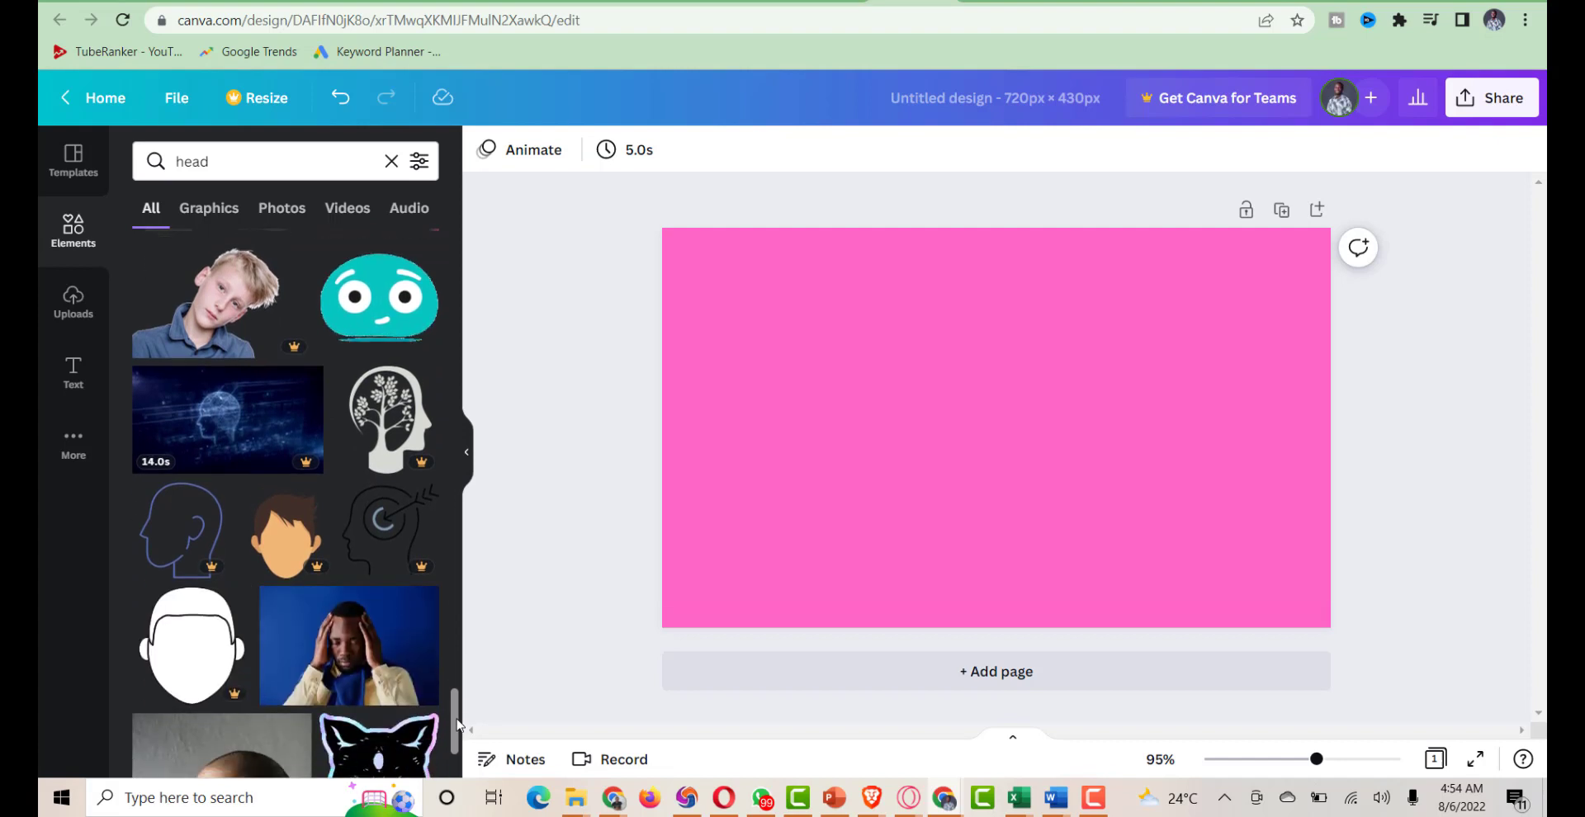
scroll(456, 735, down, 3)
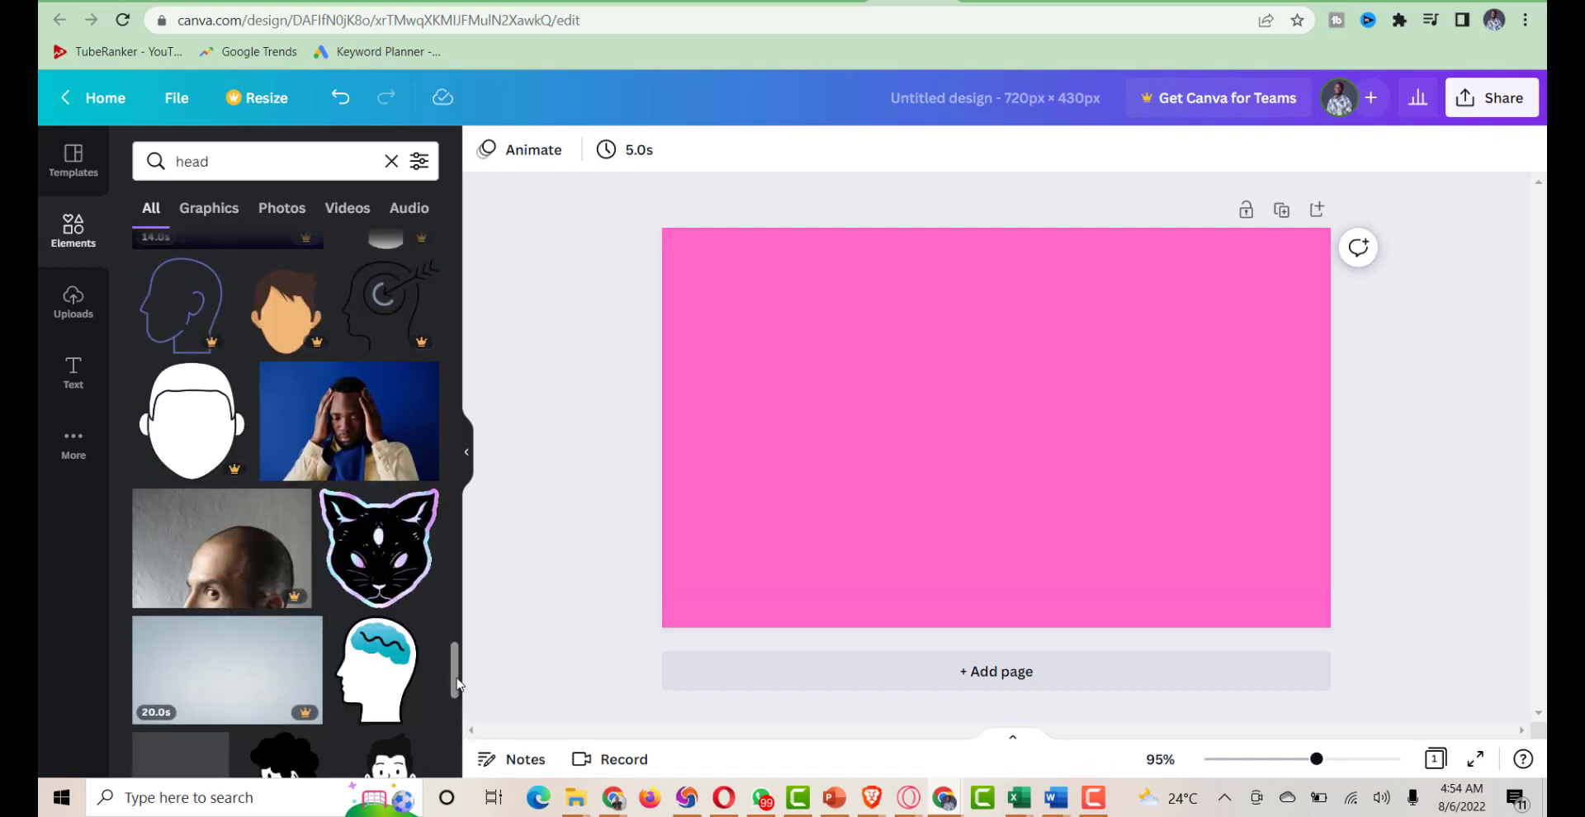
drag(457, 680, 455, 716)
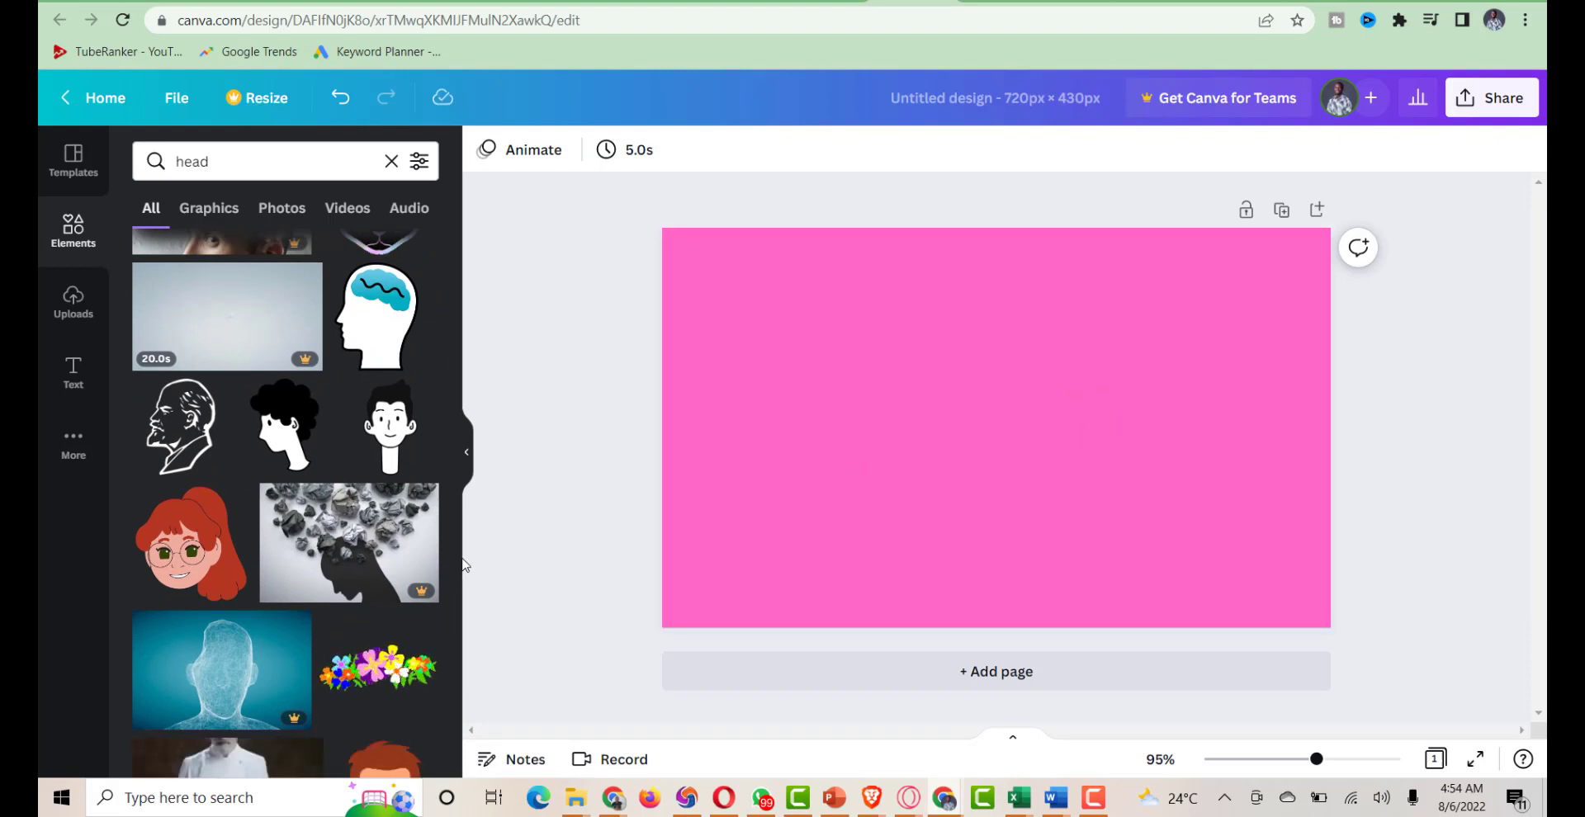
scroll(453, 697, down, 6)
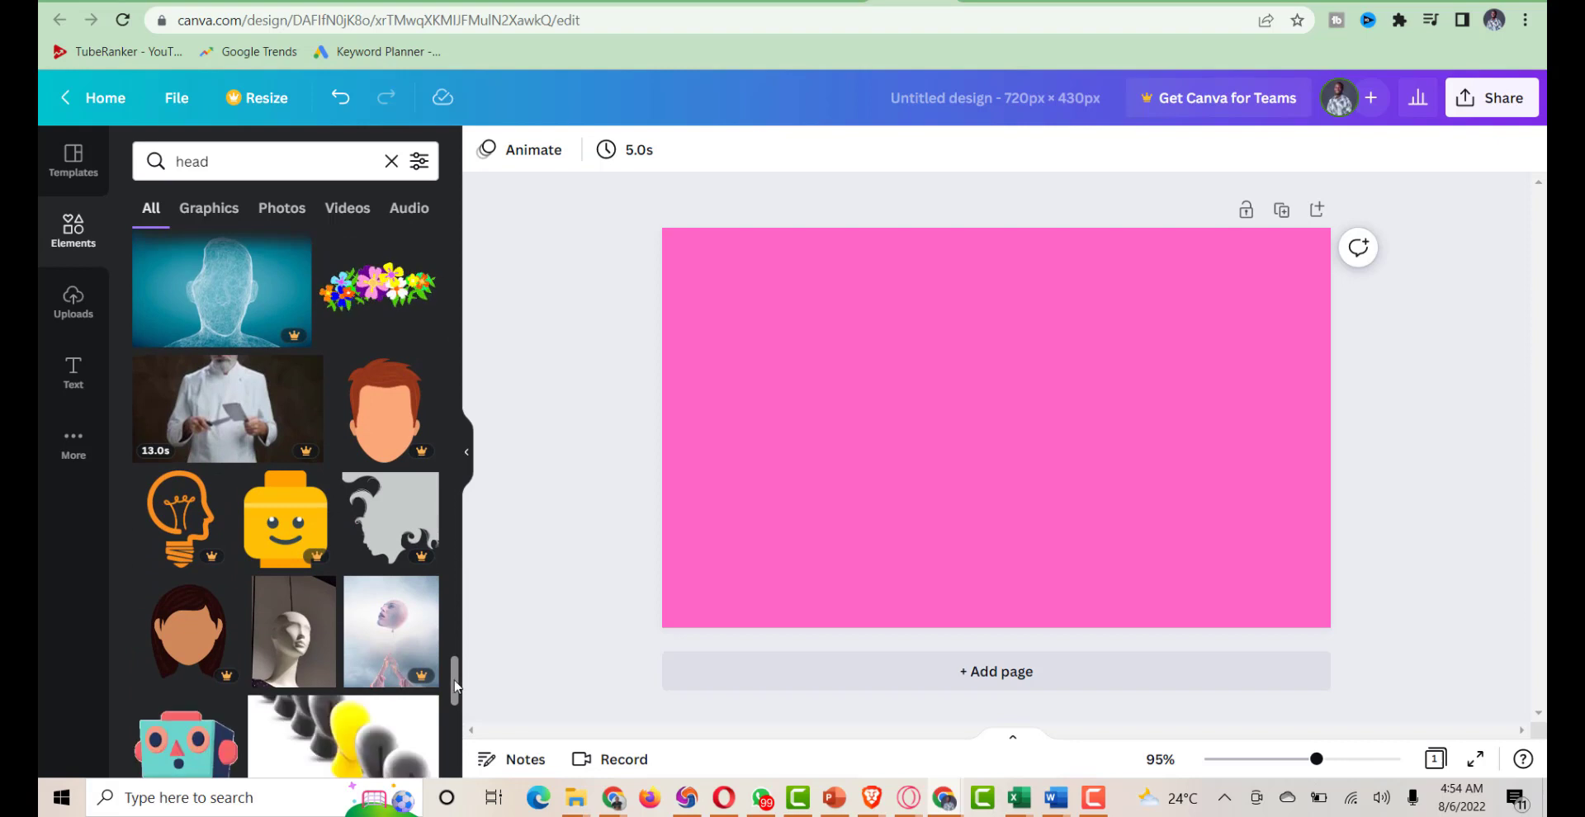
scroll(455, 722, down, 10)
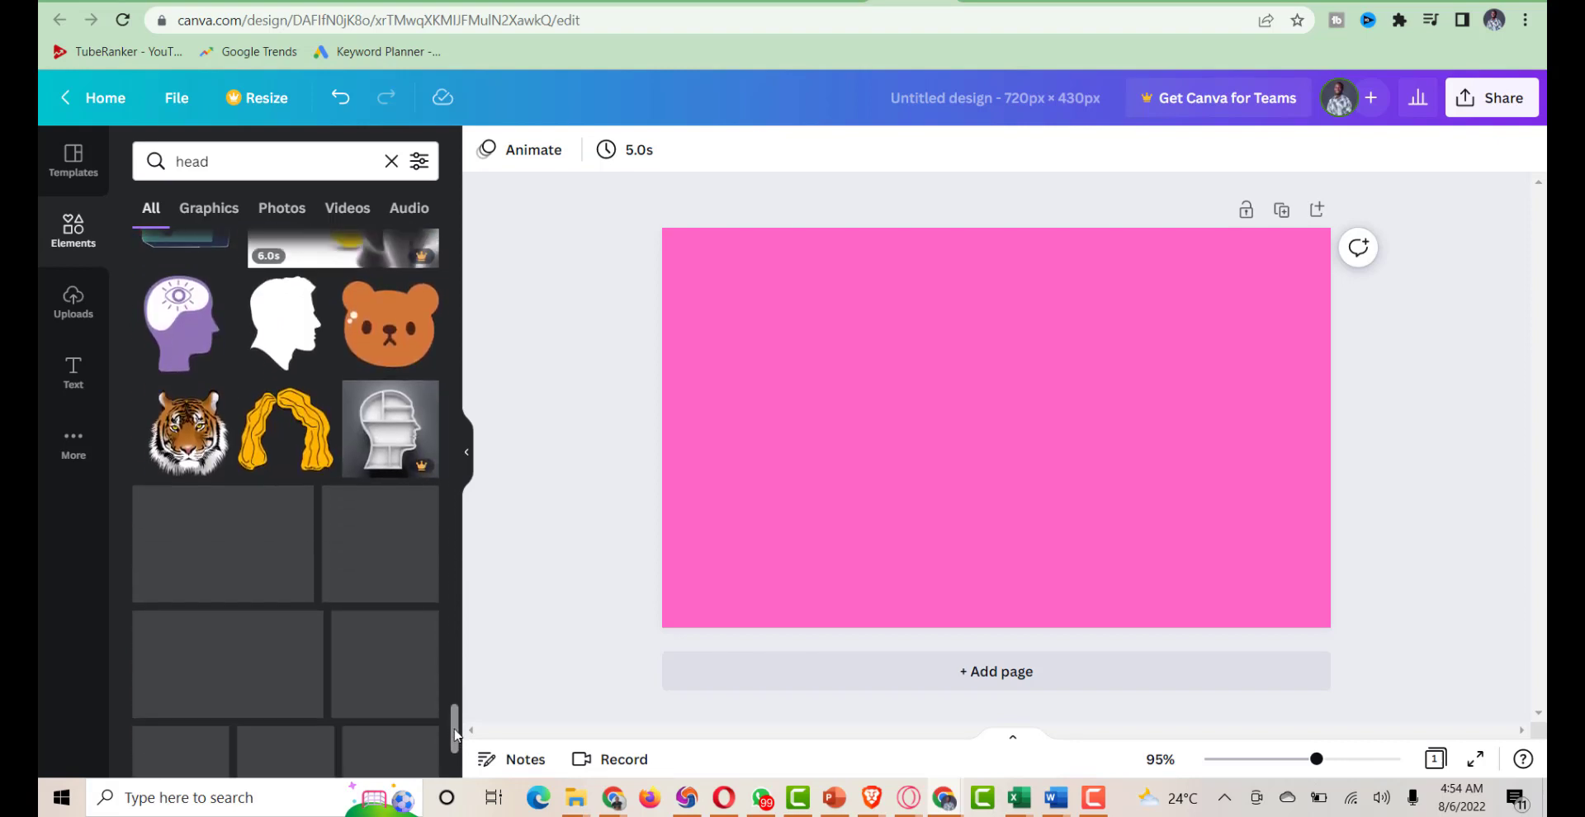
scroll(455, 742, down, 3)
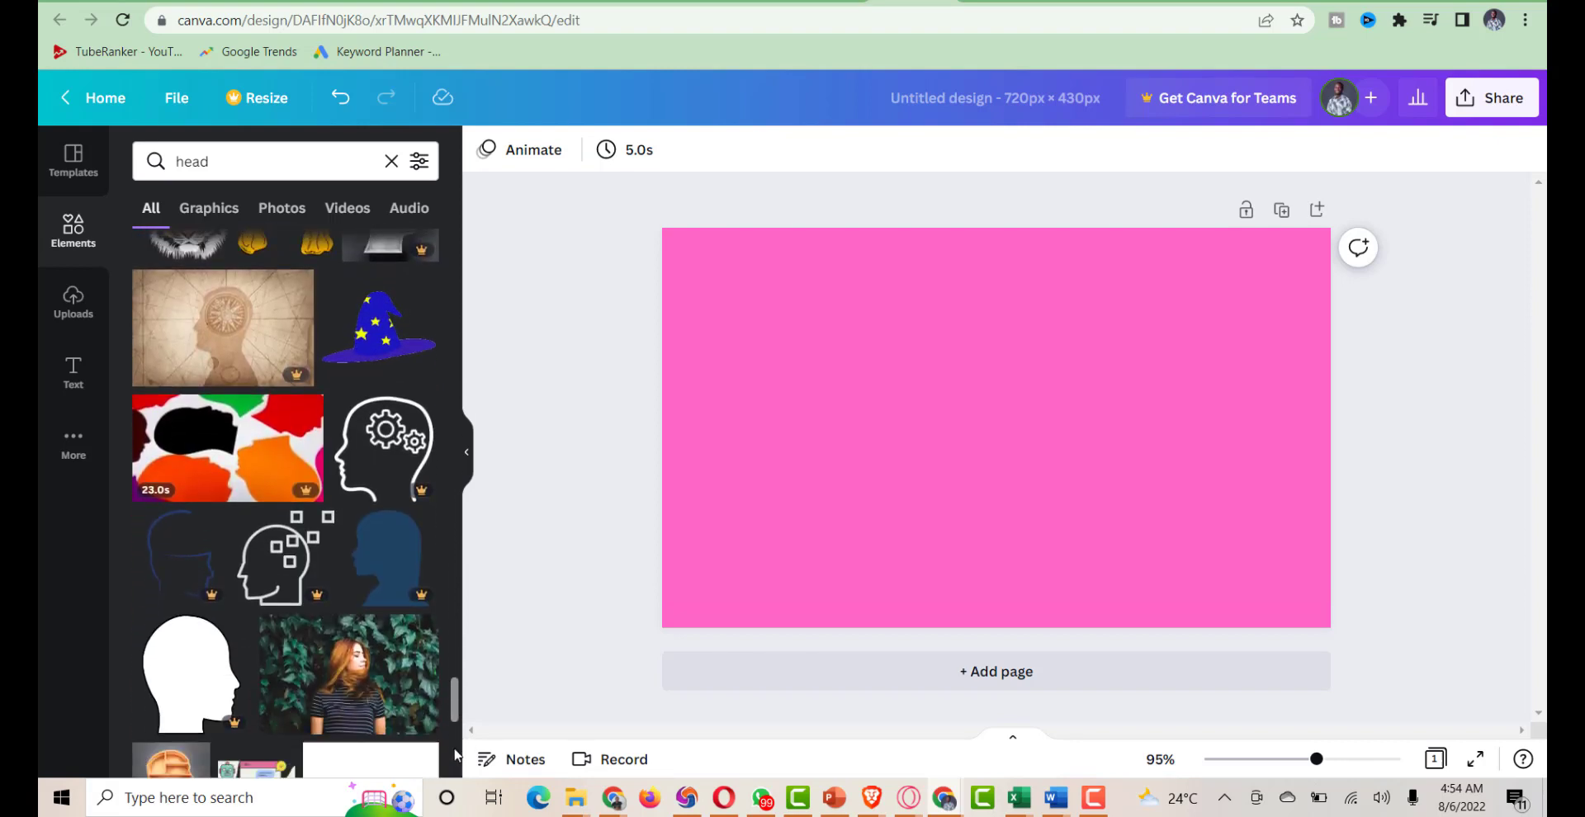
scroll(456, 735, down, 4)
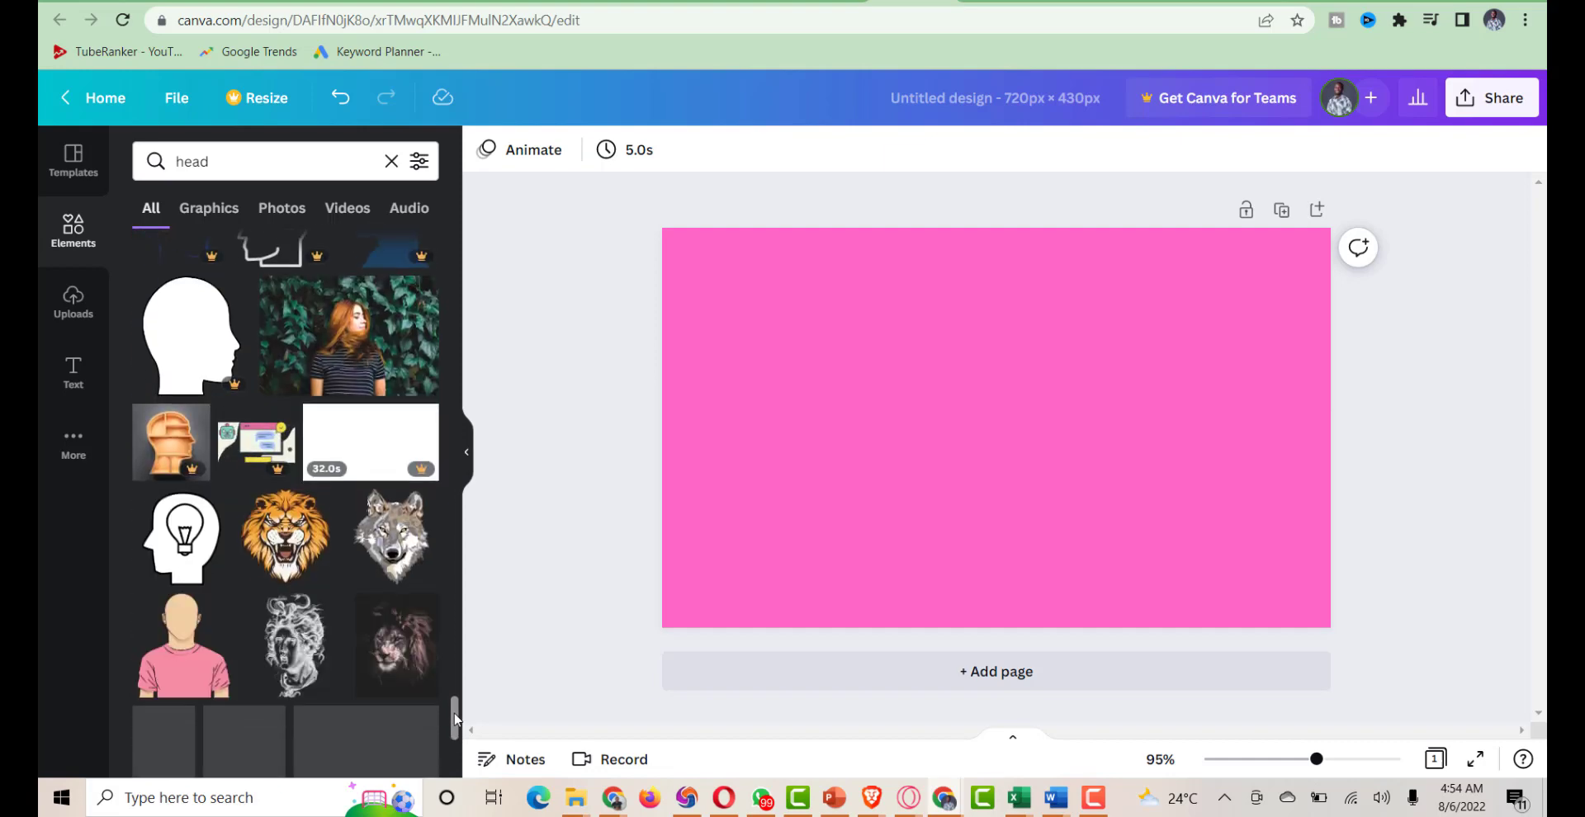
scroll(454, 352, up, 5)
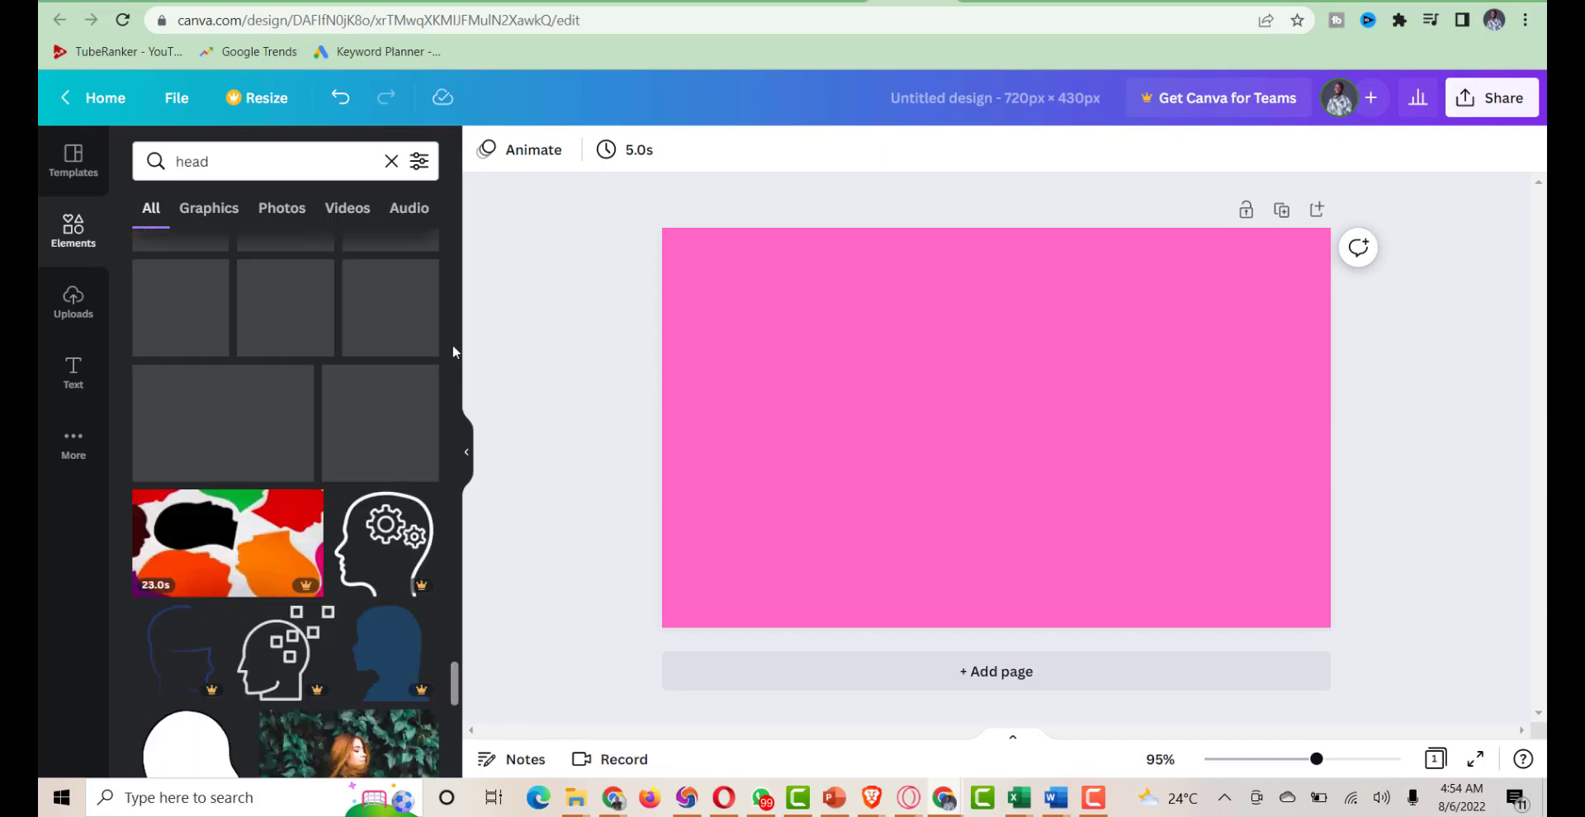
scroll(454, 353, up, 5)
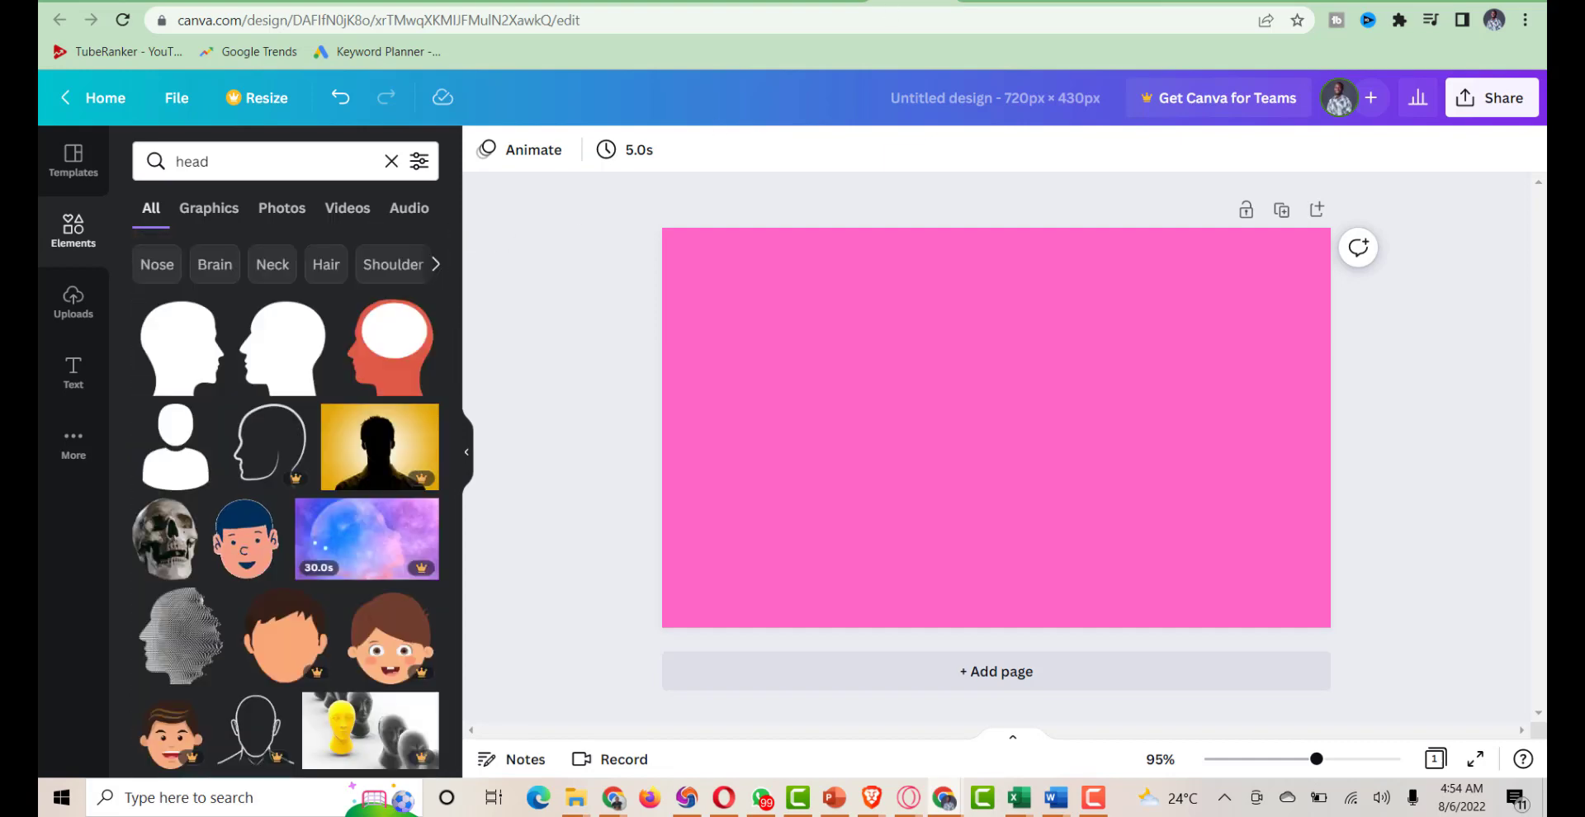
key(ctrl+t)
Go to unsplash.com in the browser
text(uns)
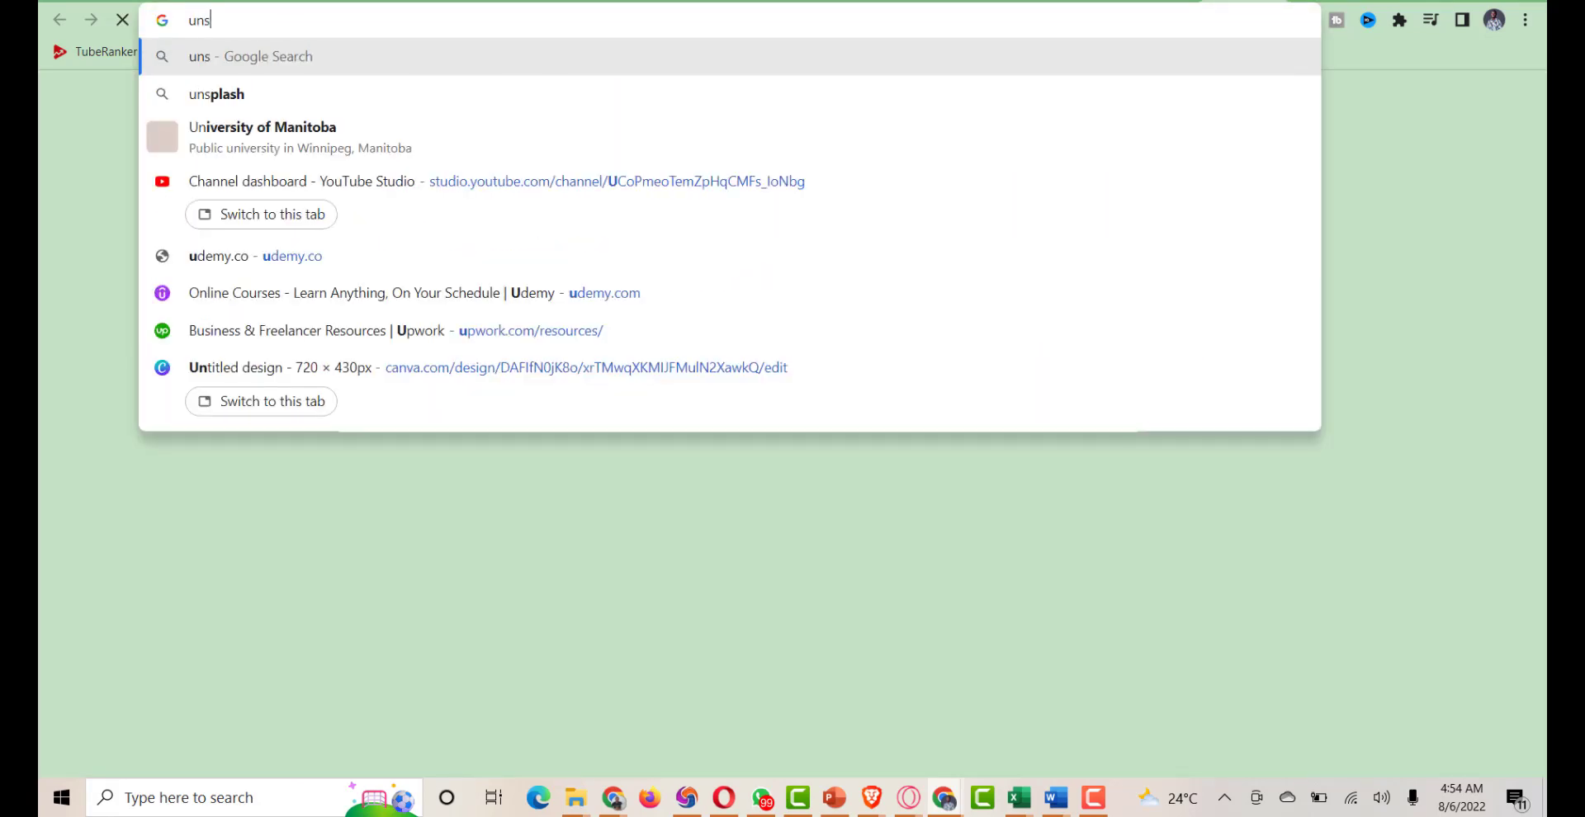
key(Down)
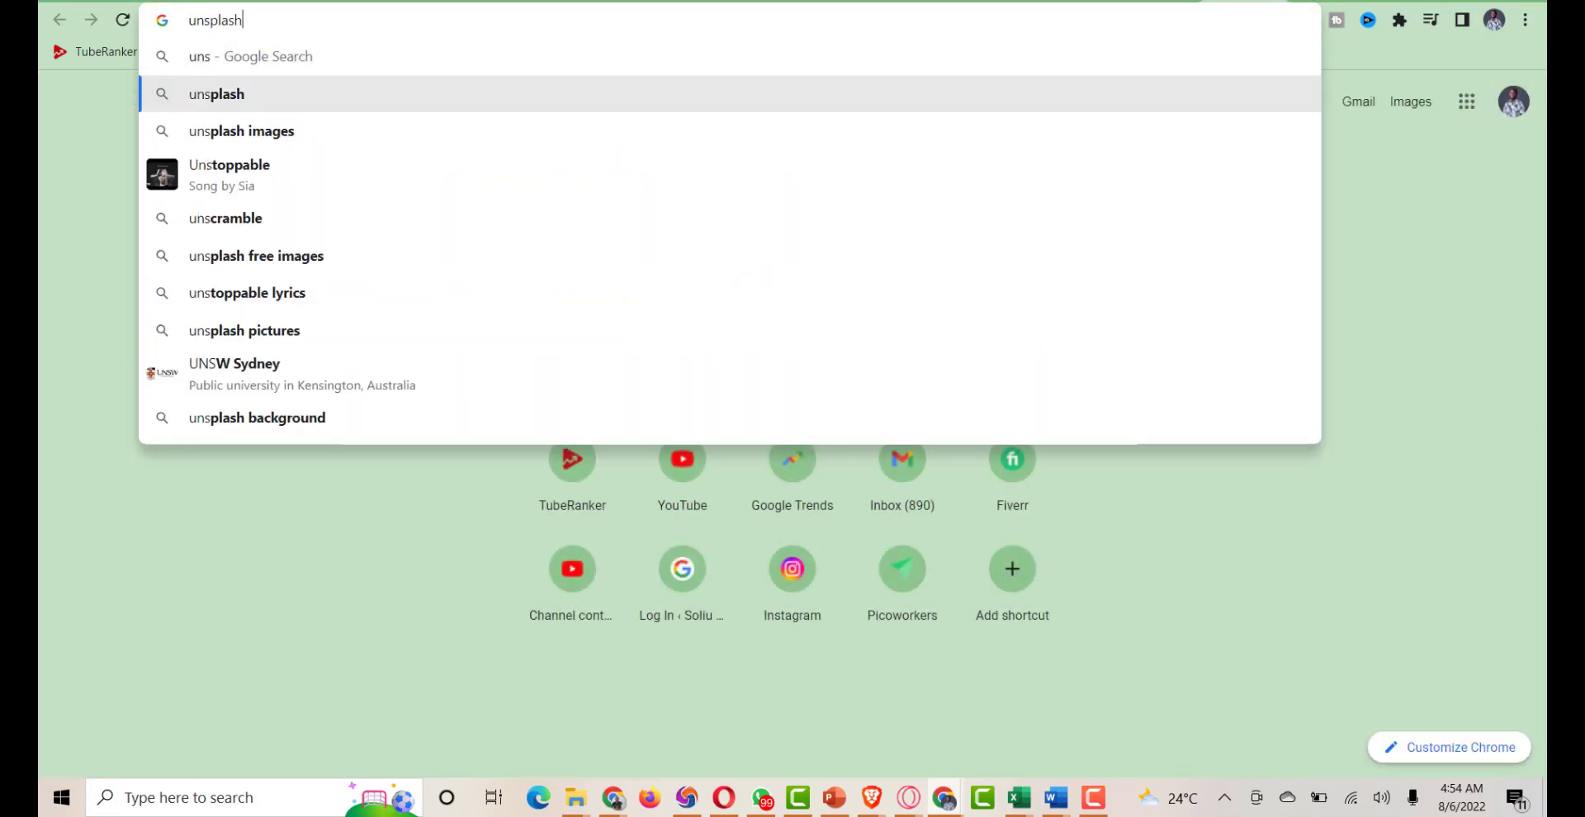
text(.com)
key(Return)
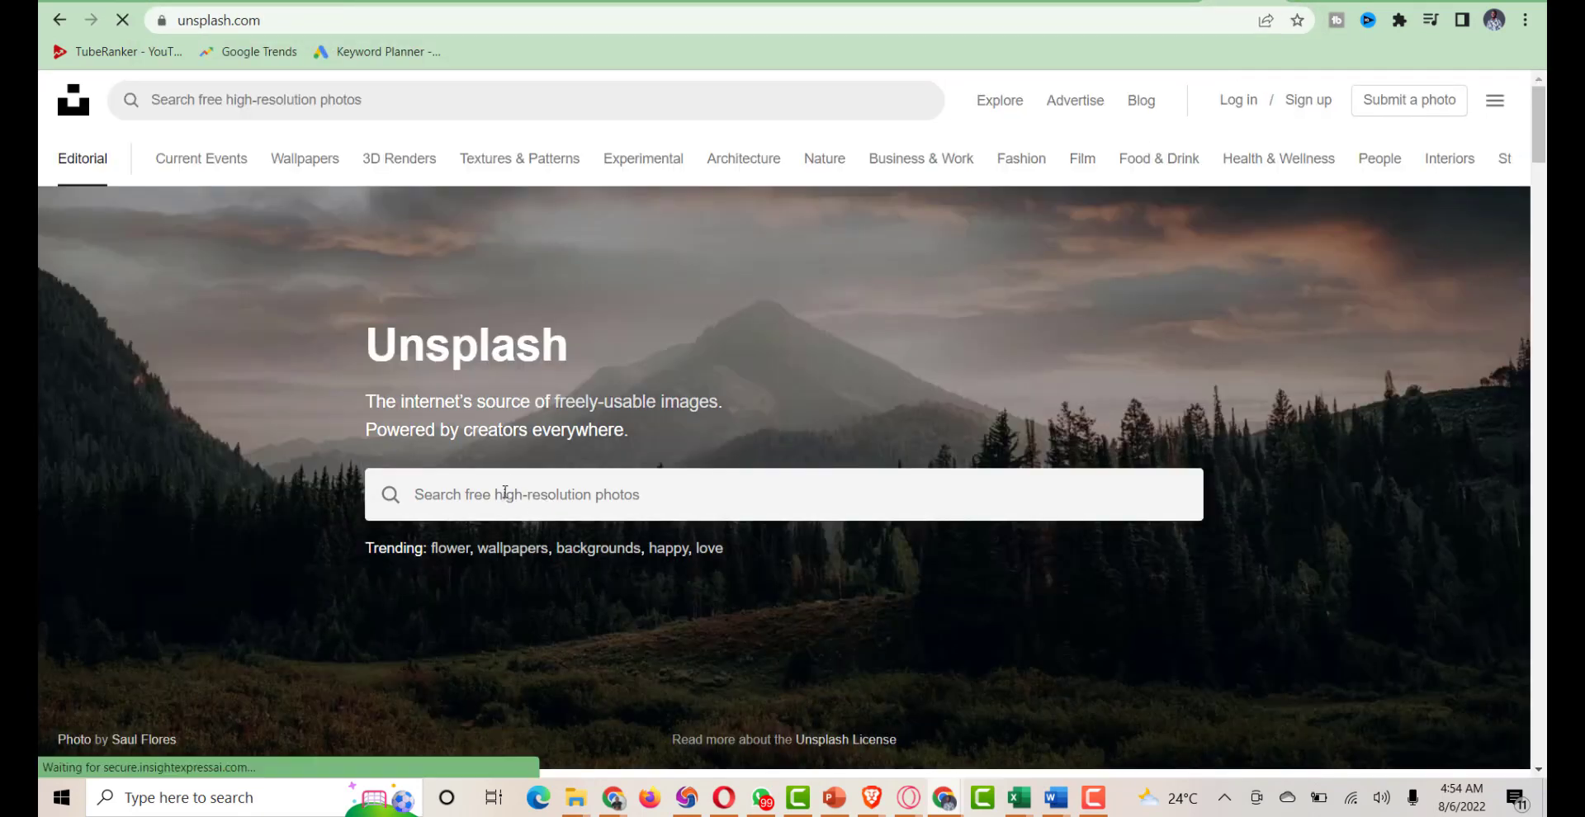
Search Unsplash for 'headshot' photos and scroll through the results
click(447, 496)
text(hea)
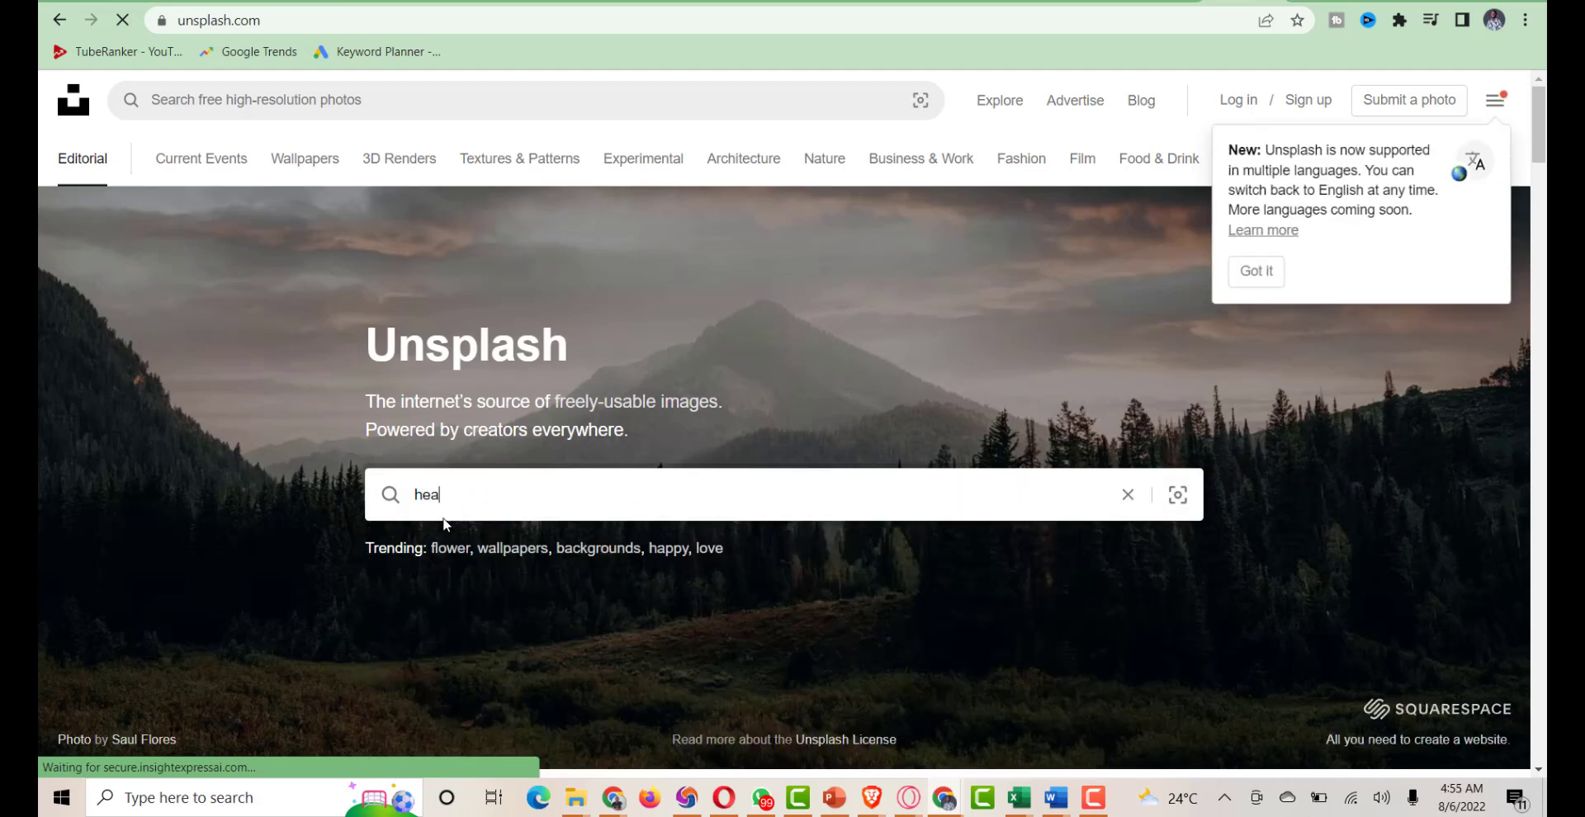
text(dshot)
key(Return)
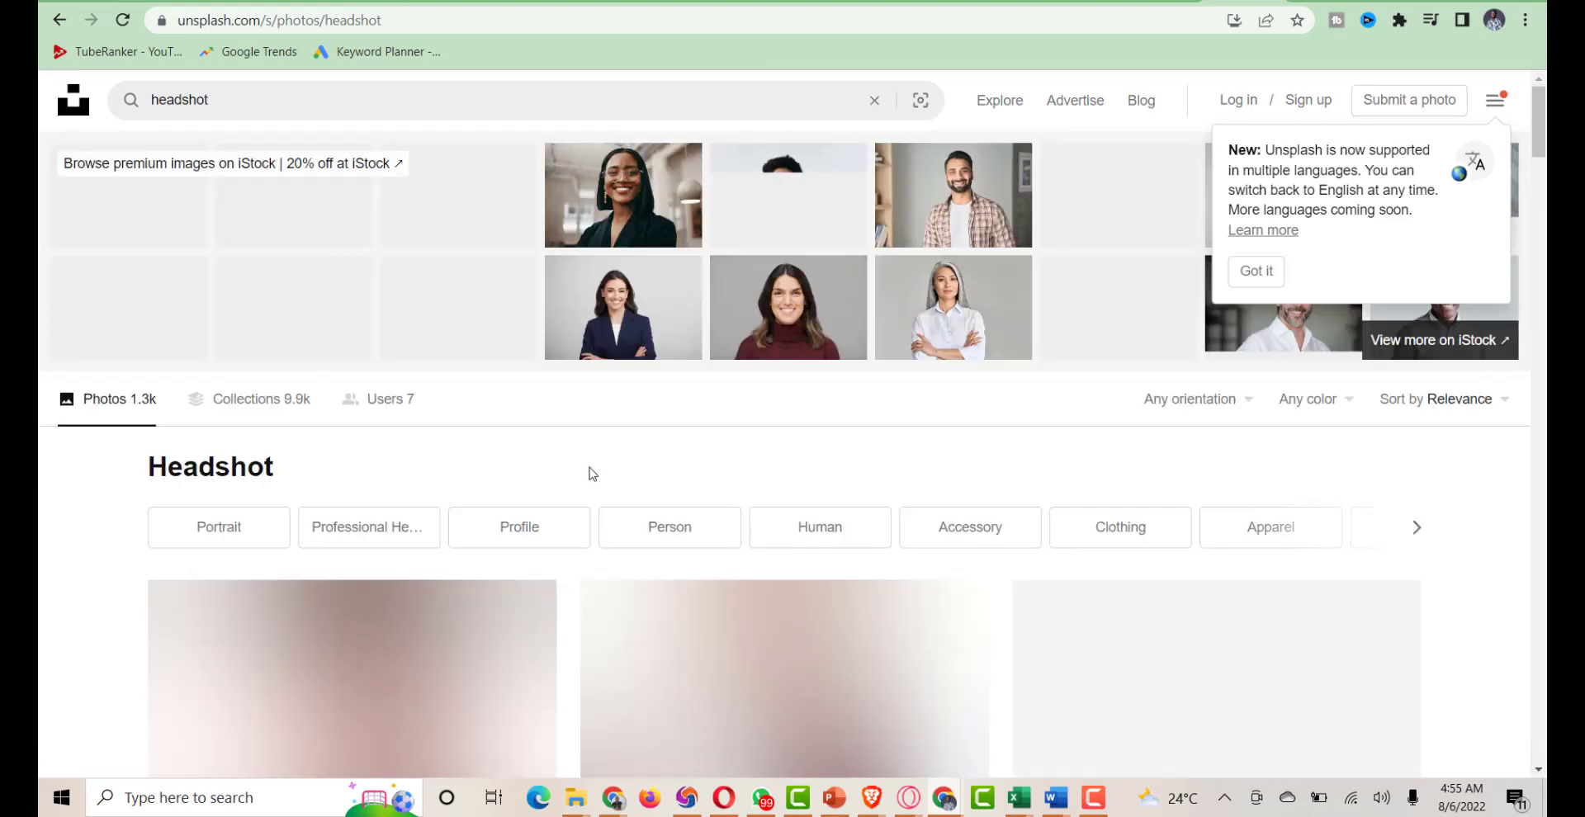
scroll(593, 473, down, 2)
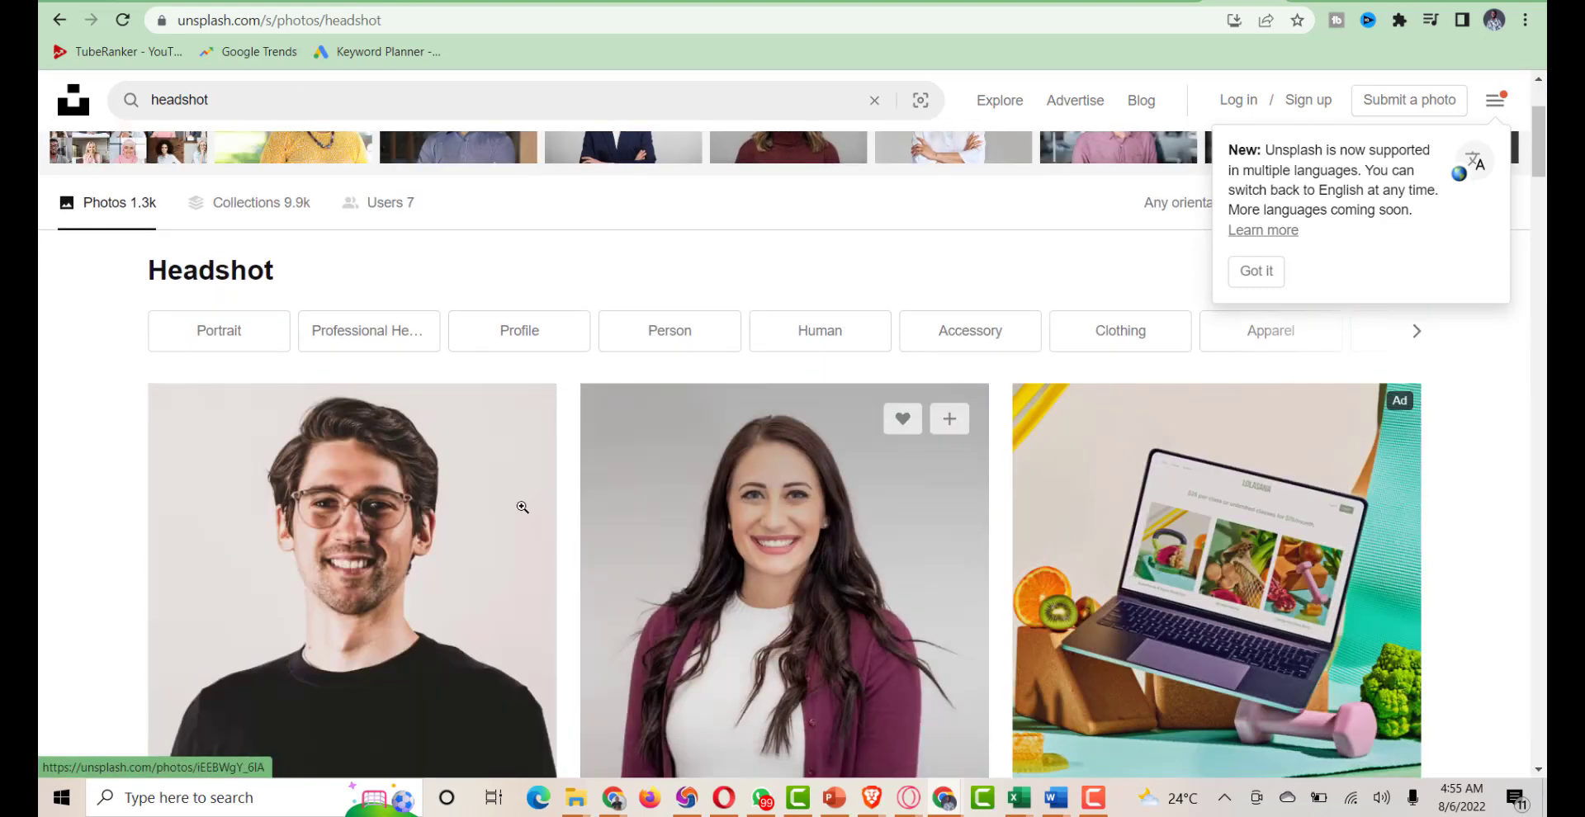
scroll(523, 507, down, 2)
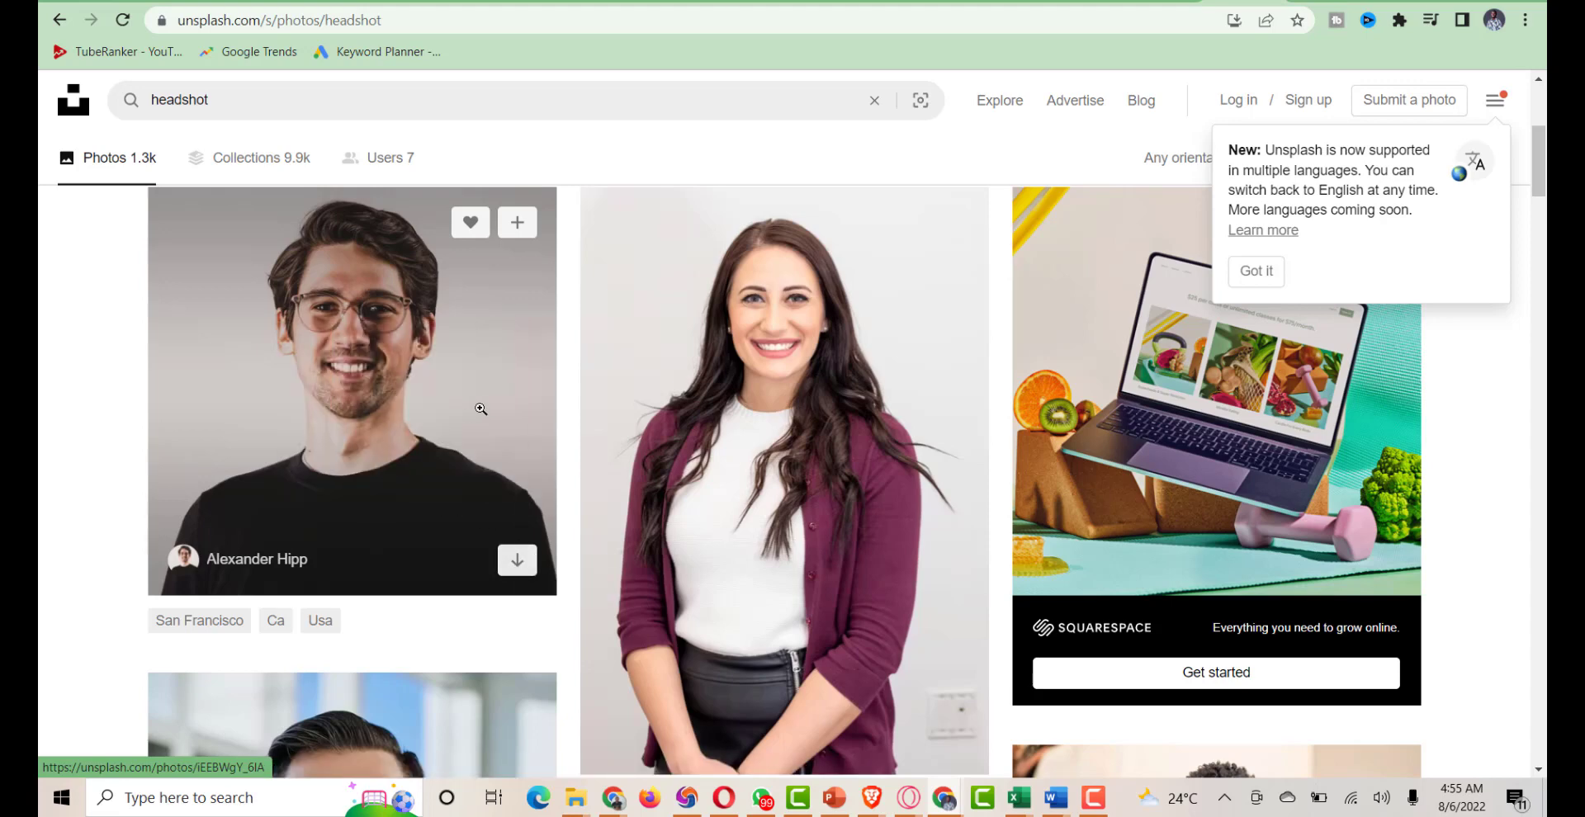
Search Google for 'remove bg' in a new tab and open the remove.bg site
key(ctrl+t)
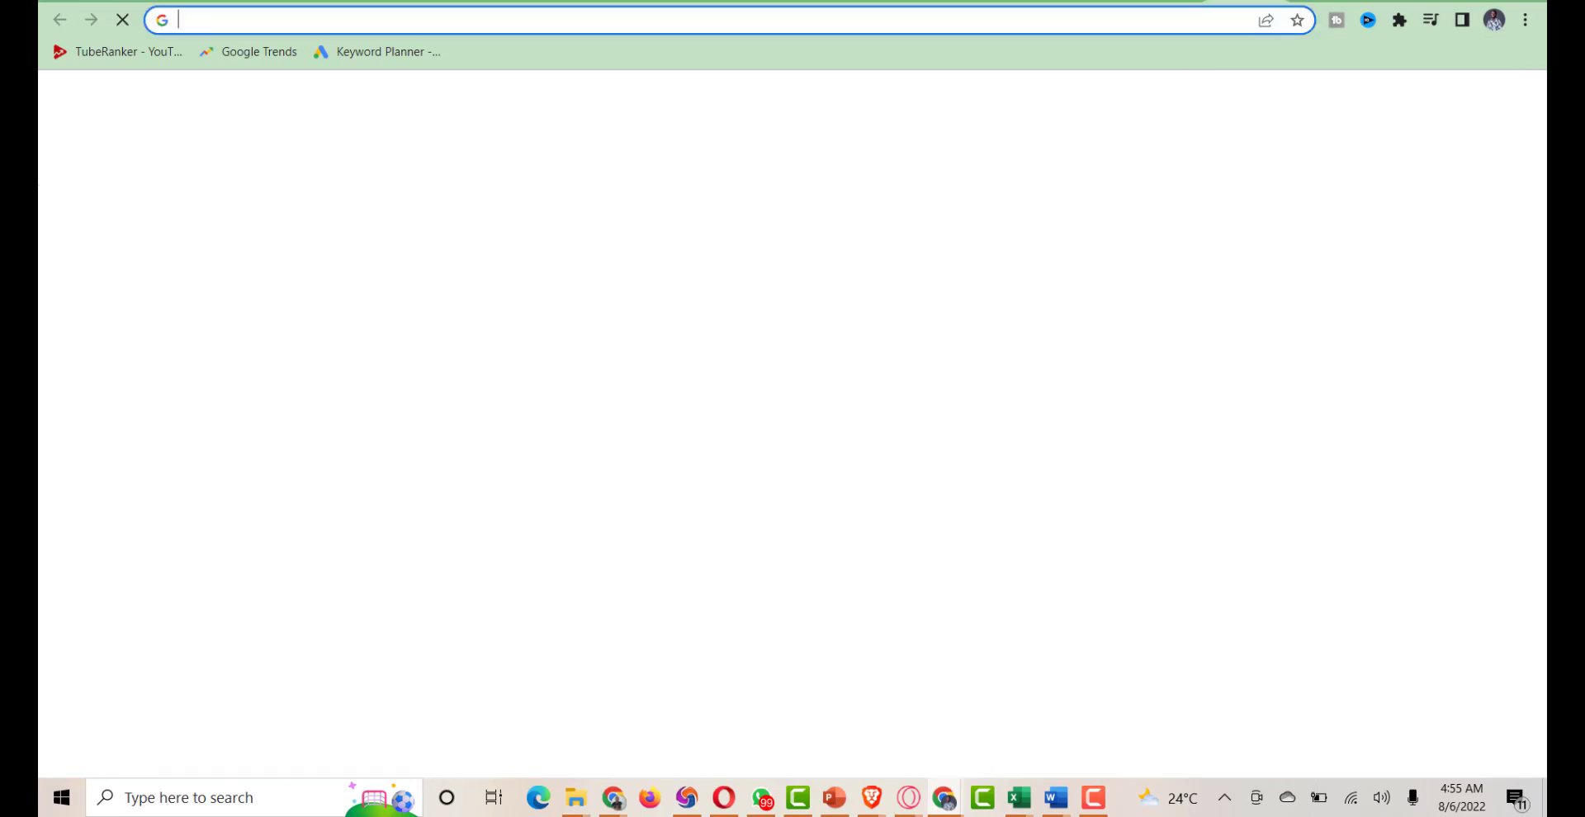
text(remove)
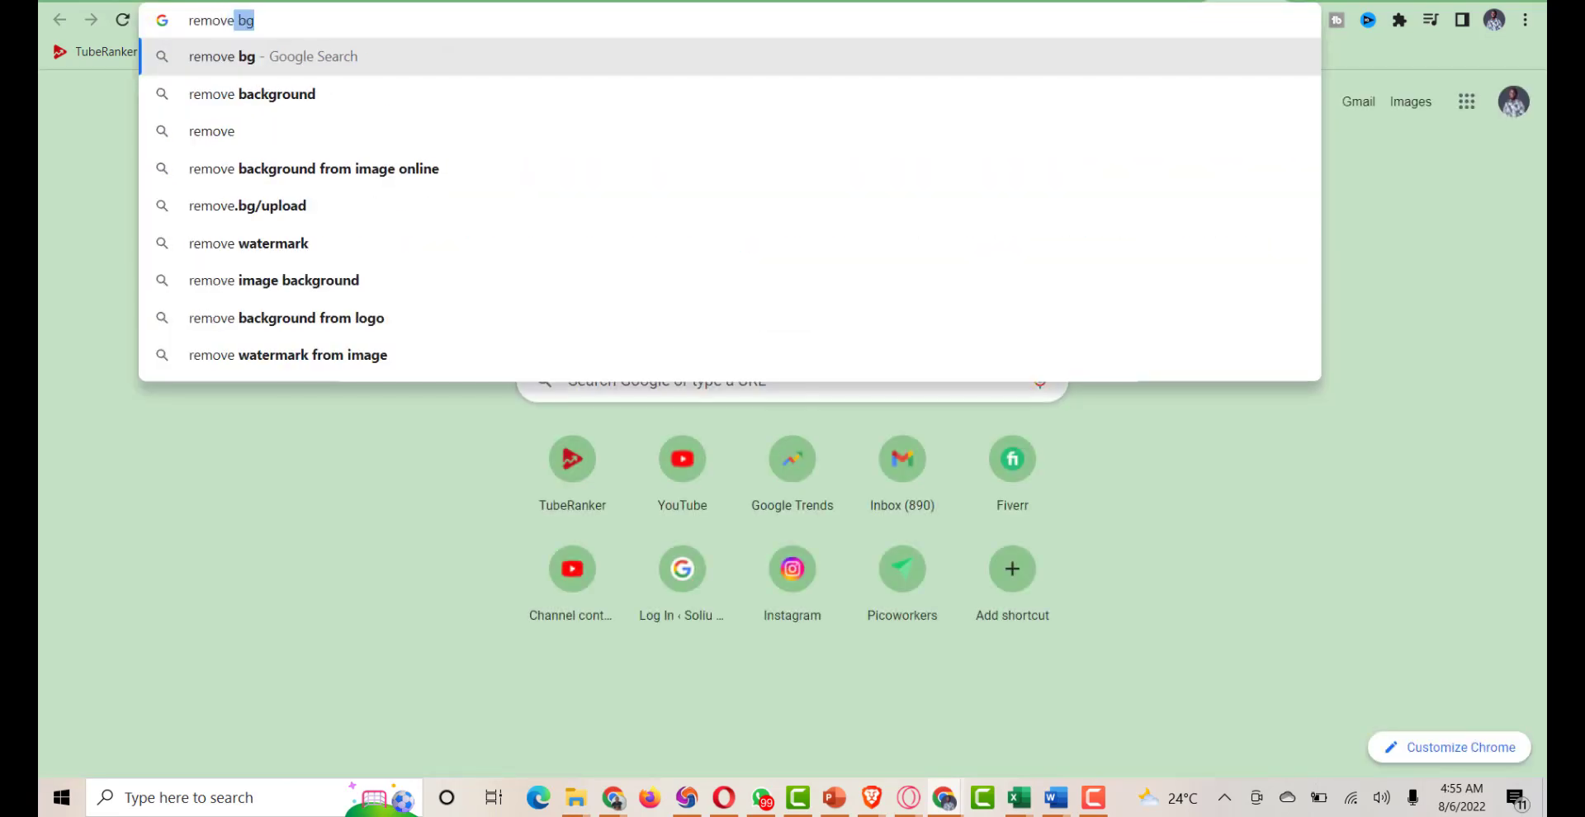
text( bg)
key(Return)
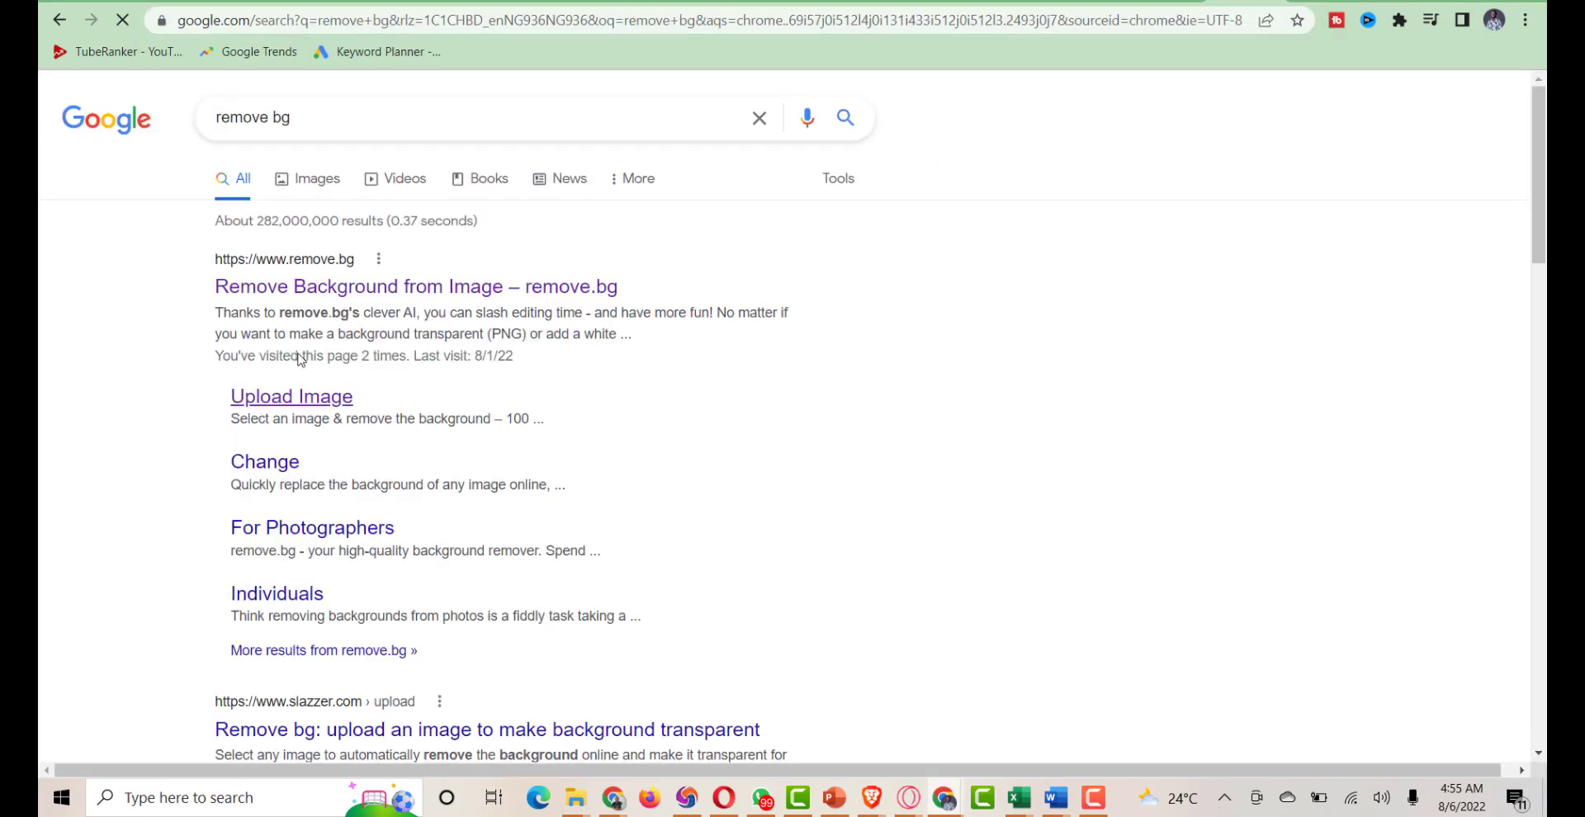
click(437, 289)
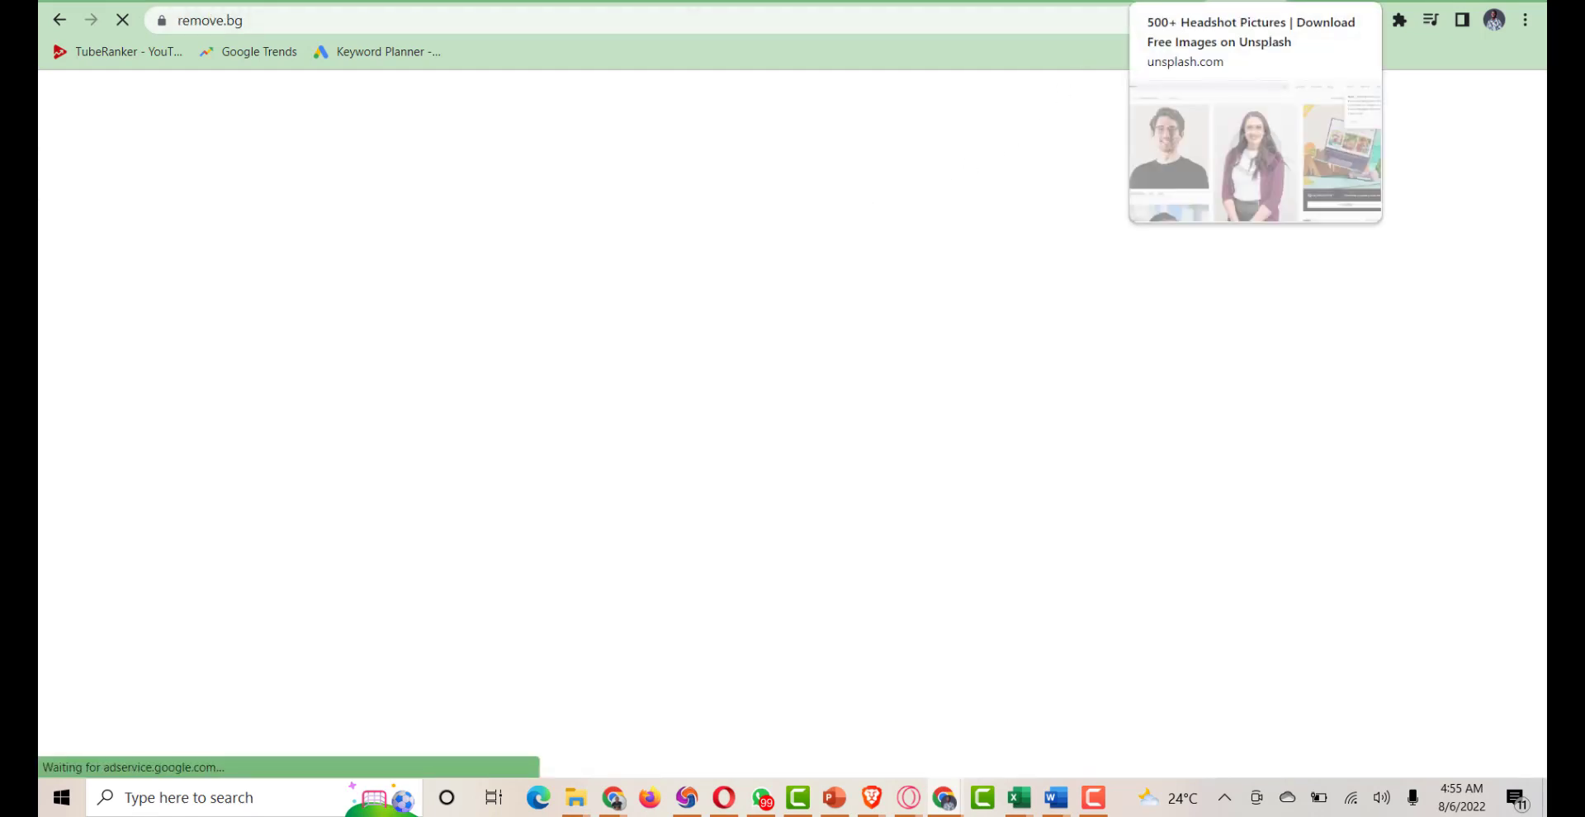
Drag the glasses-wearing man's Unsplash headshot to remove.bg, dismiss the format warning, and return to Unsplash
key(ctrl+Tab)
mouse_move(403, 445)
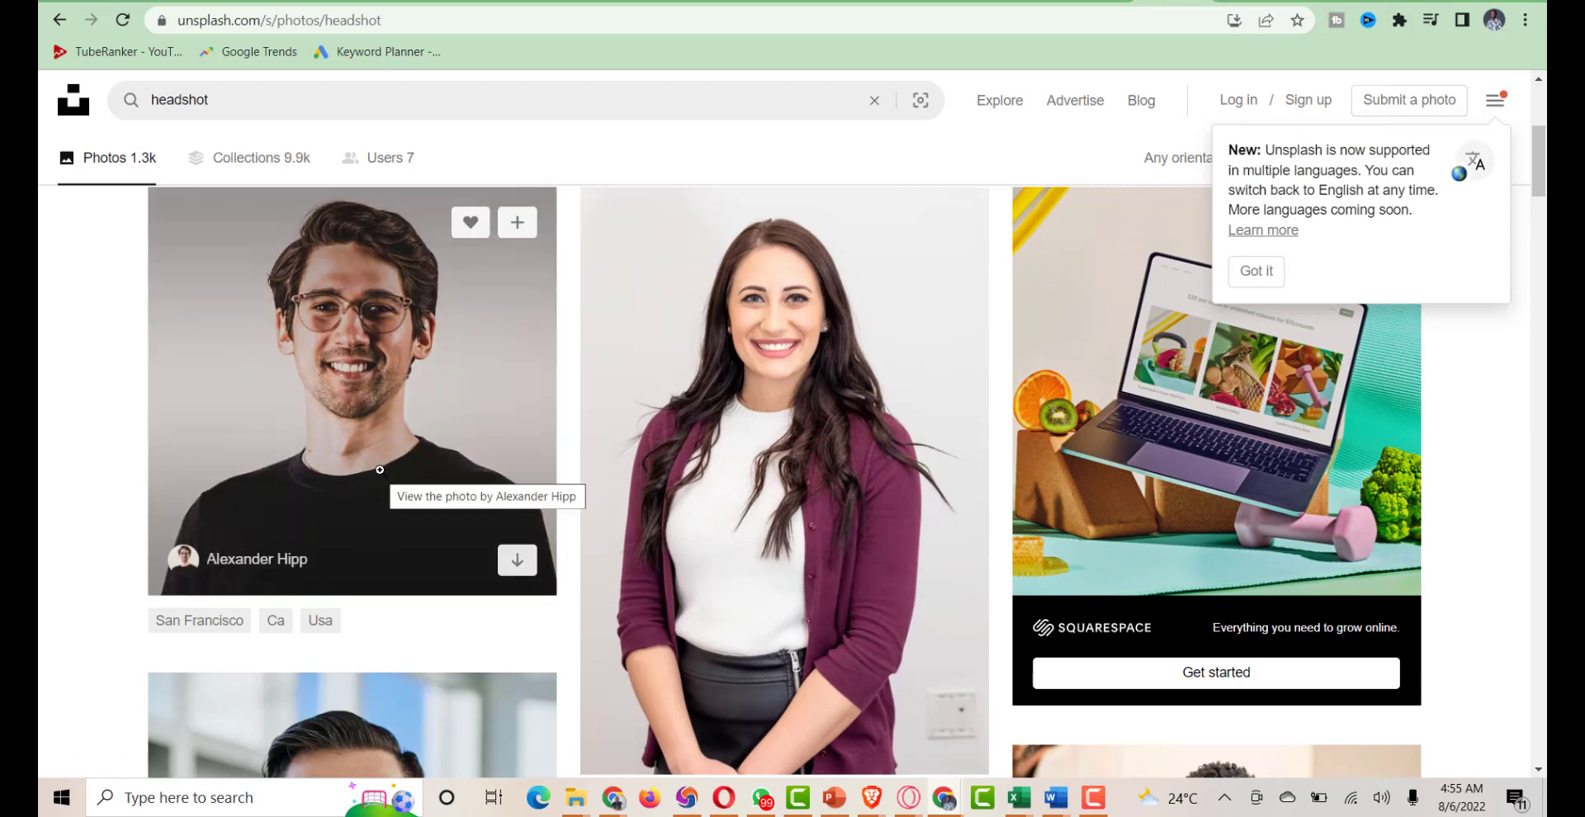
key(ctrl+shift+Tab)
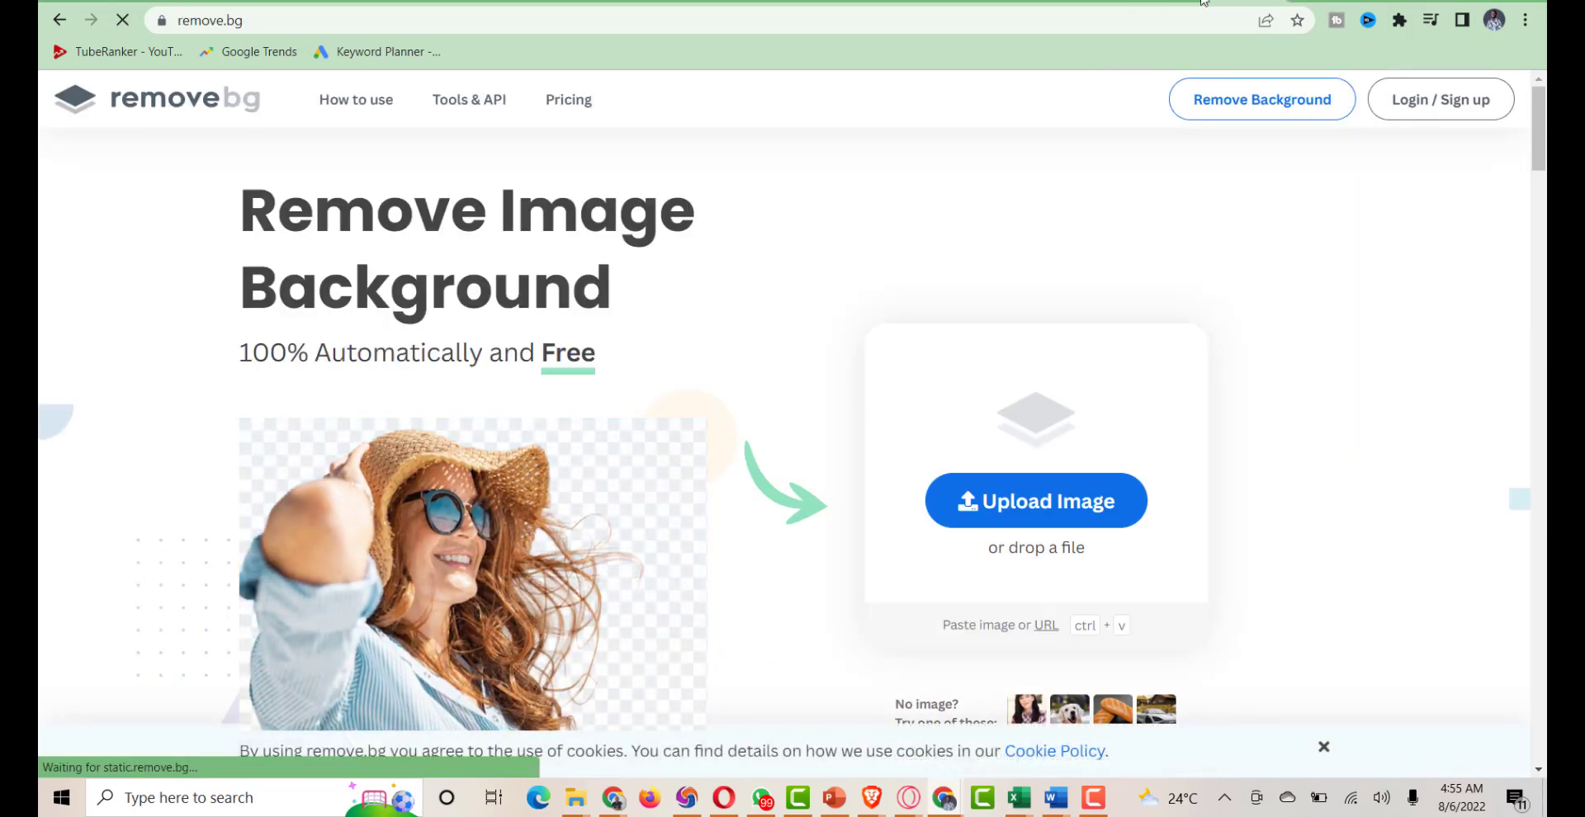
key(ctrl+Tab)
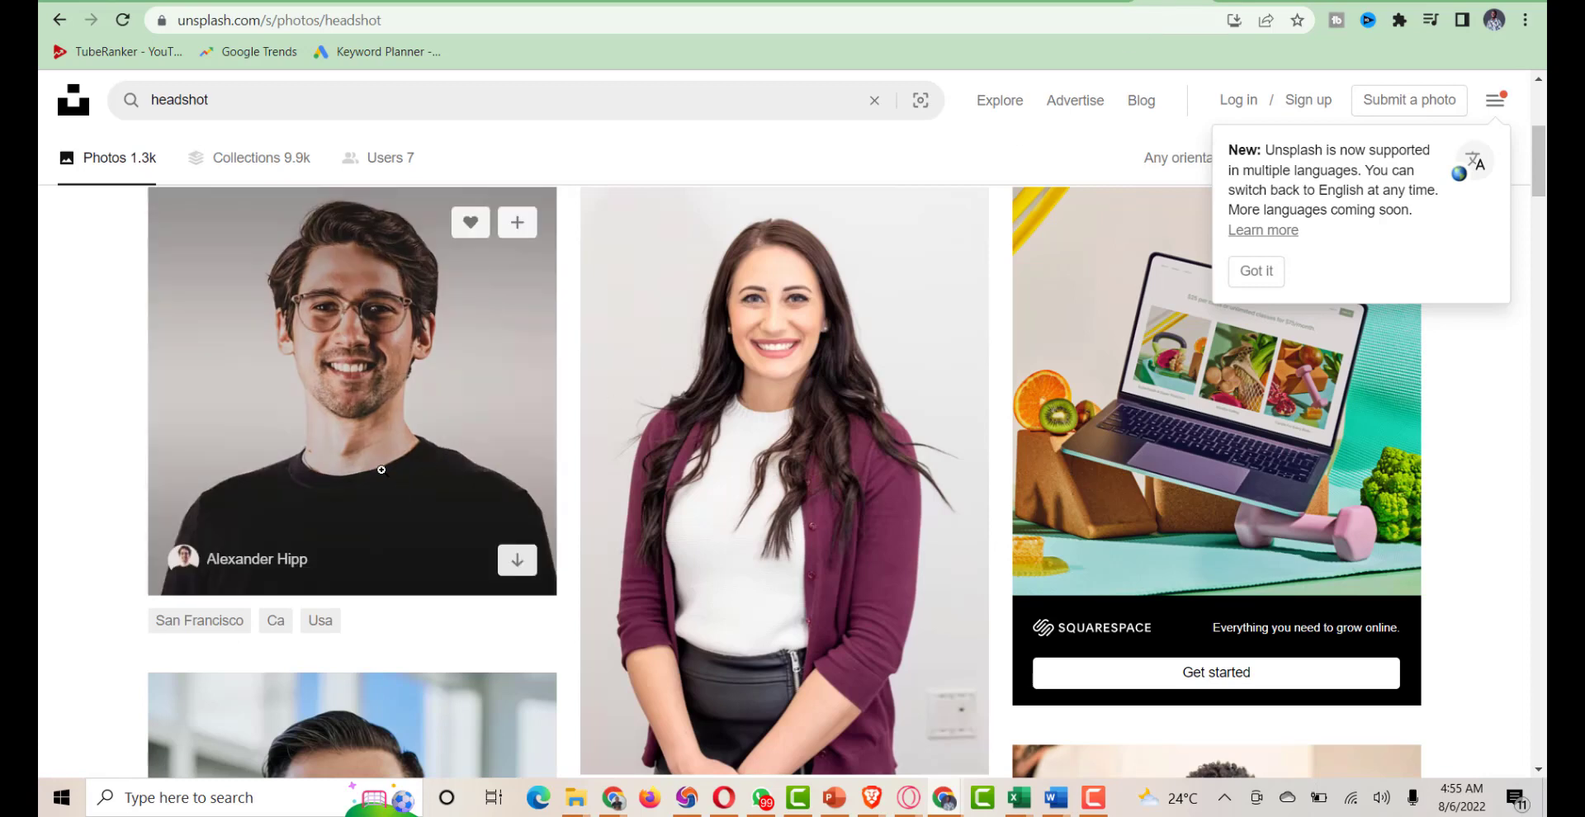
drag(382, 469, 1031, 520)
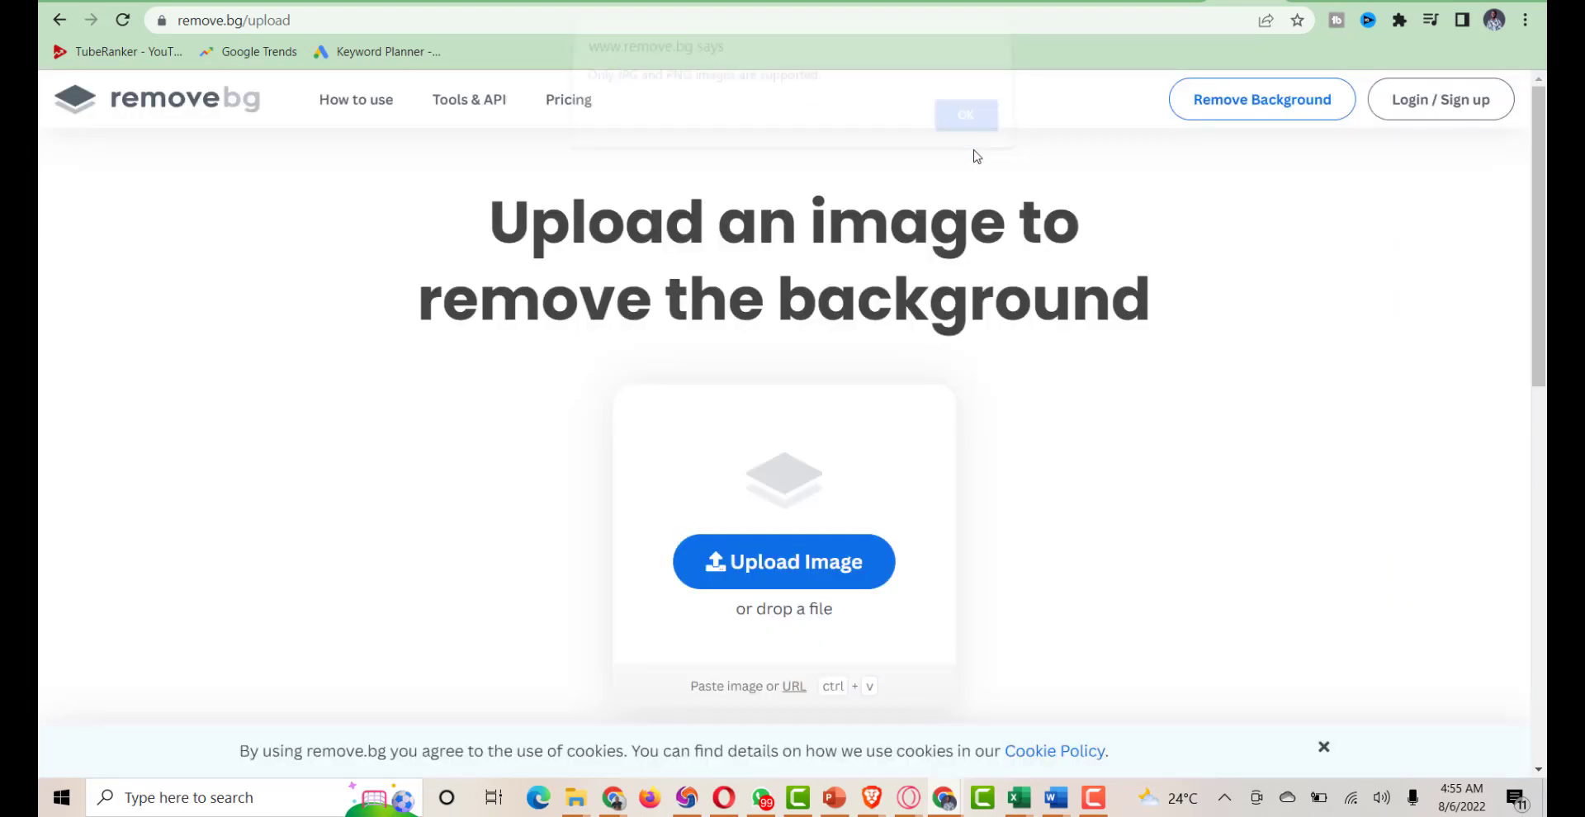
click(961, 134)
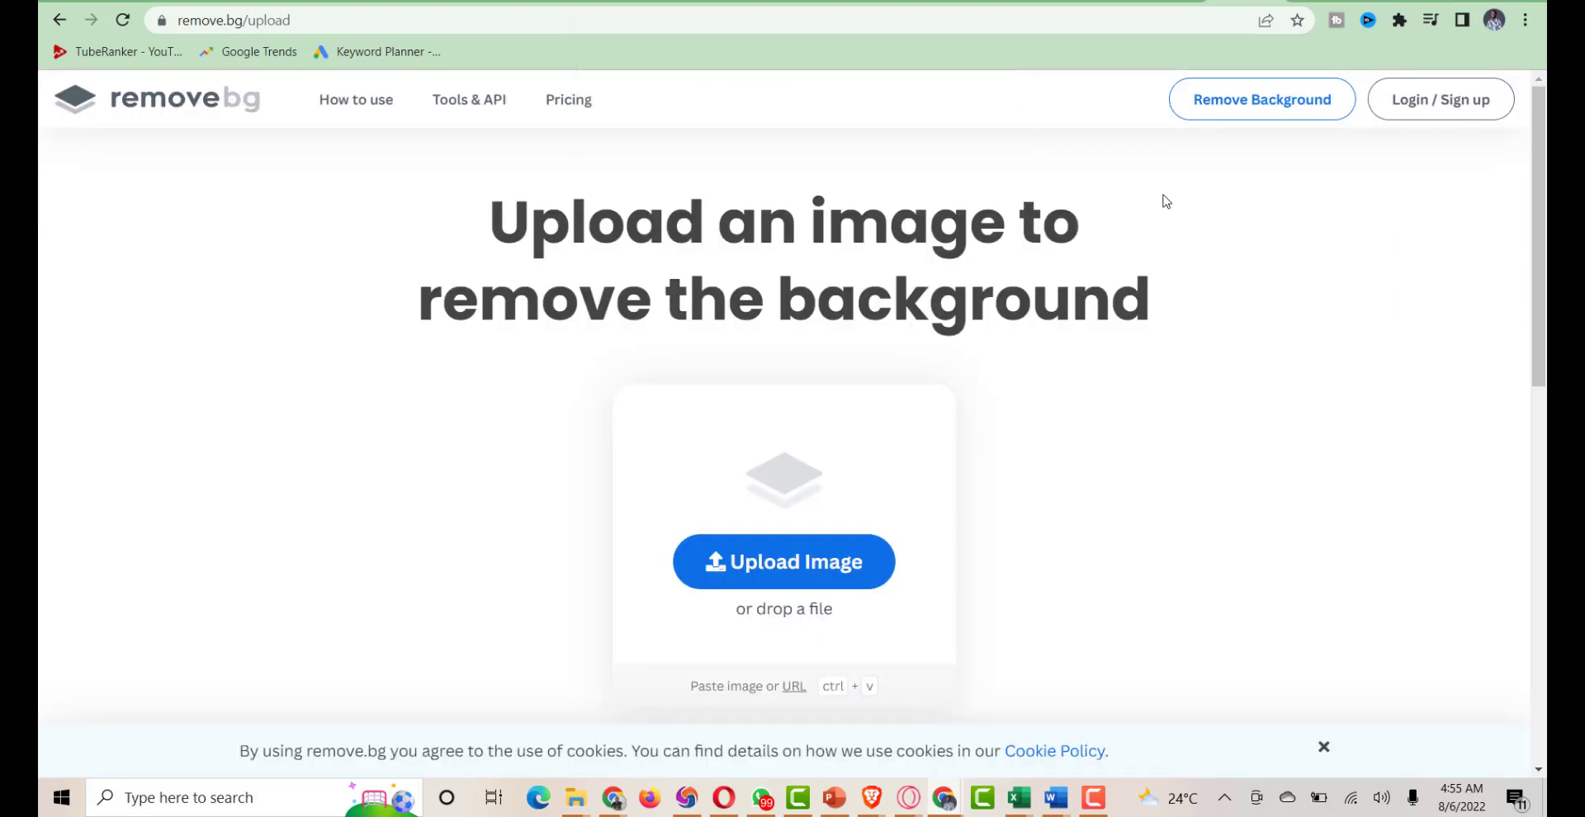
click(1163, 4)
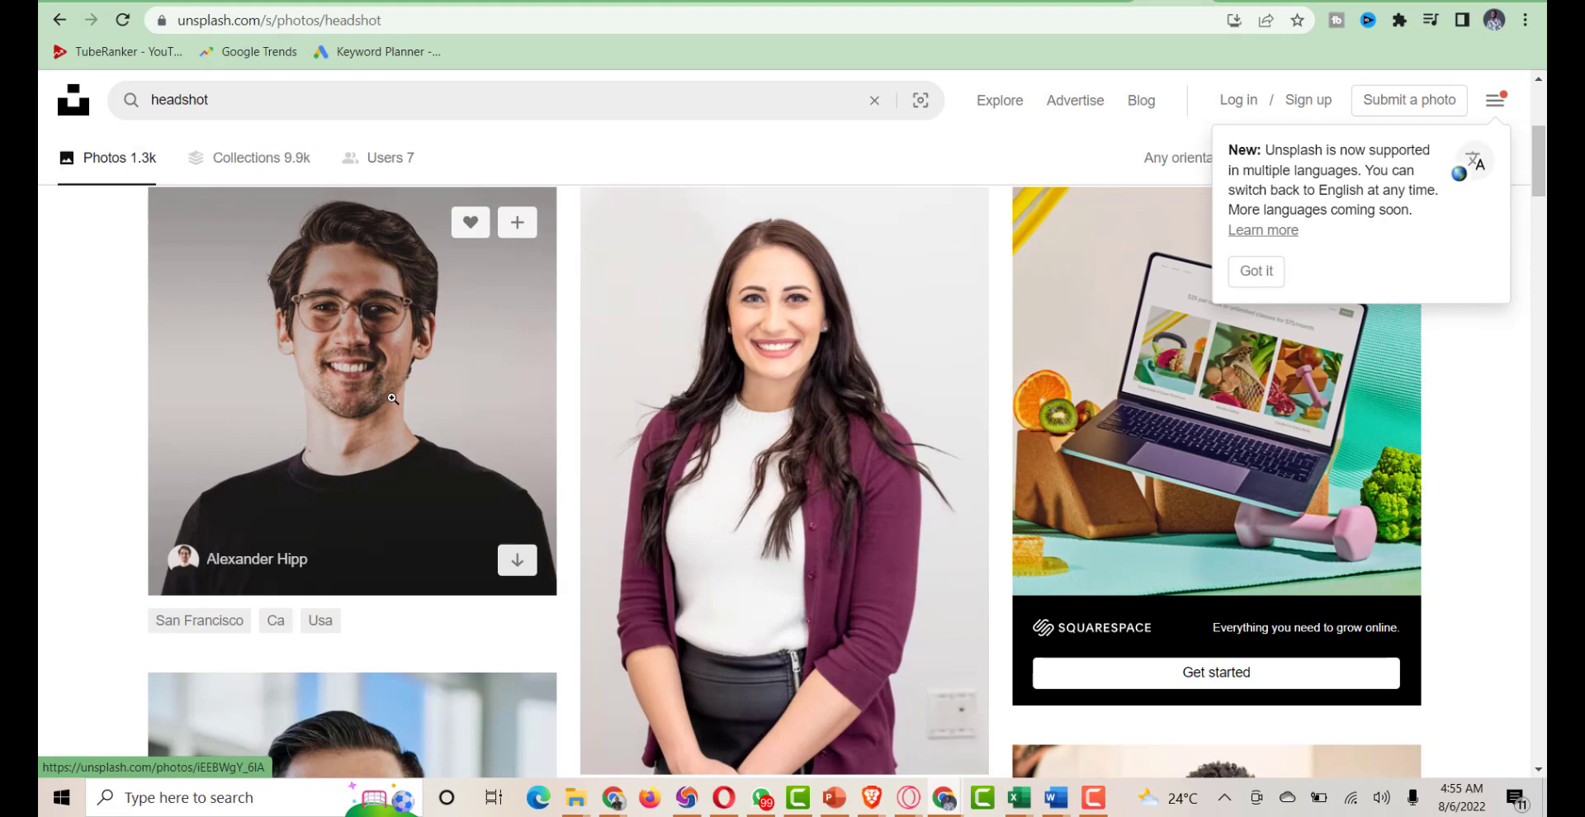
scroll(460, 421, down, 6)
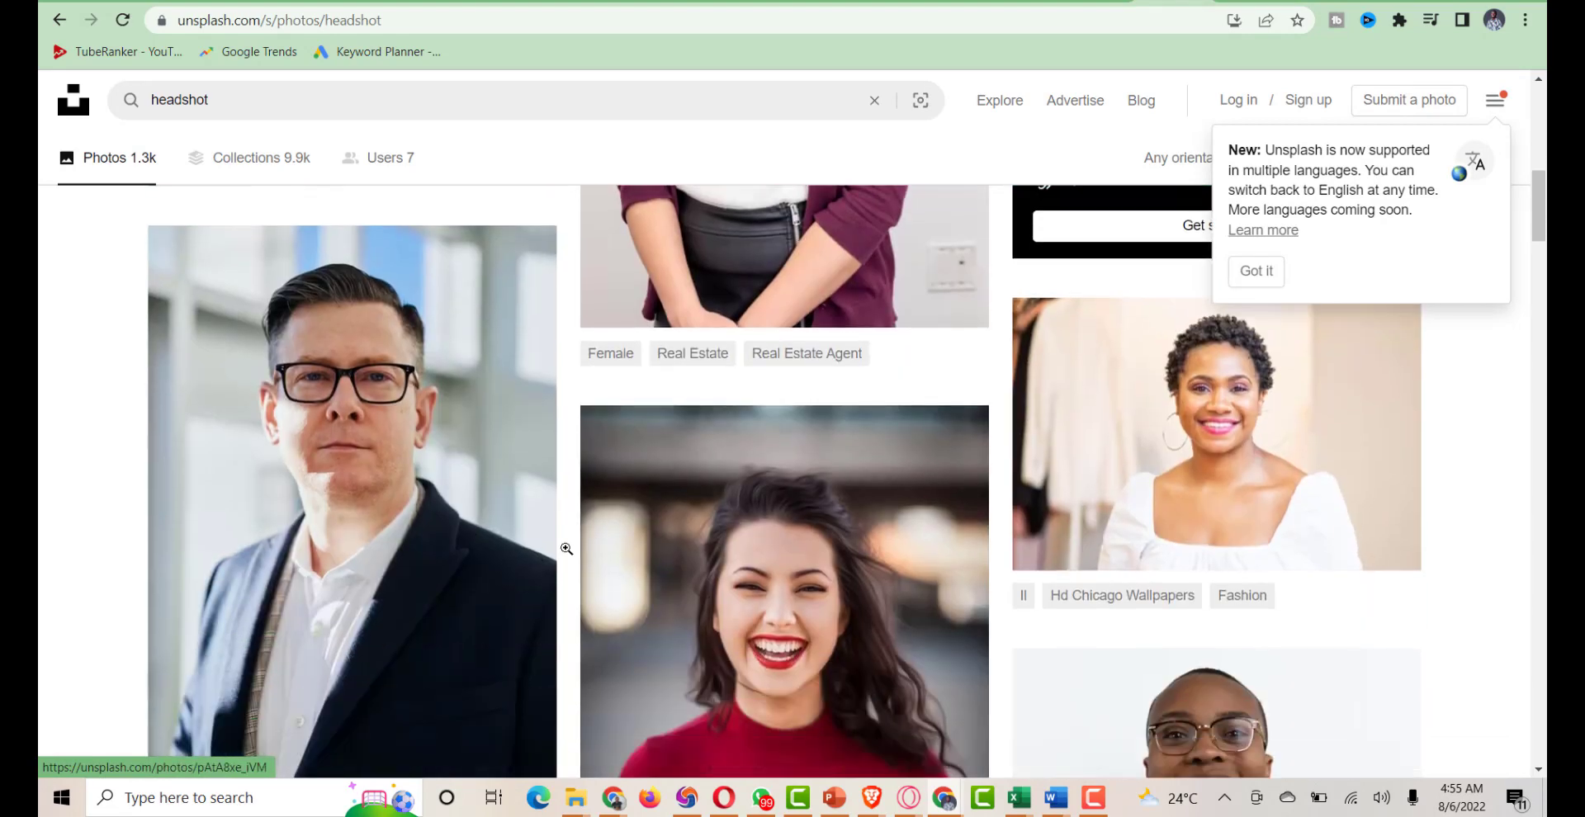
scroll(825, 495, down, 4)
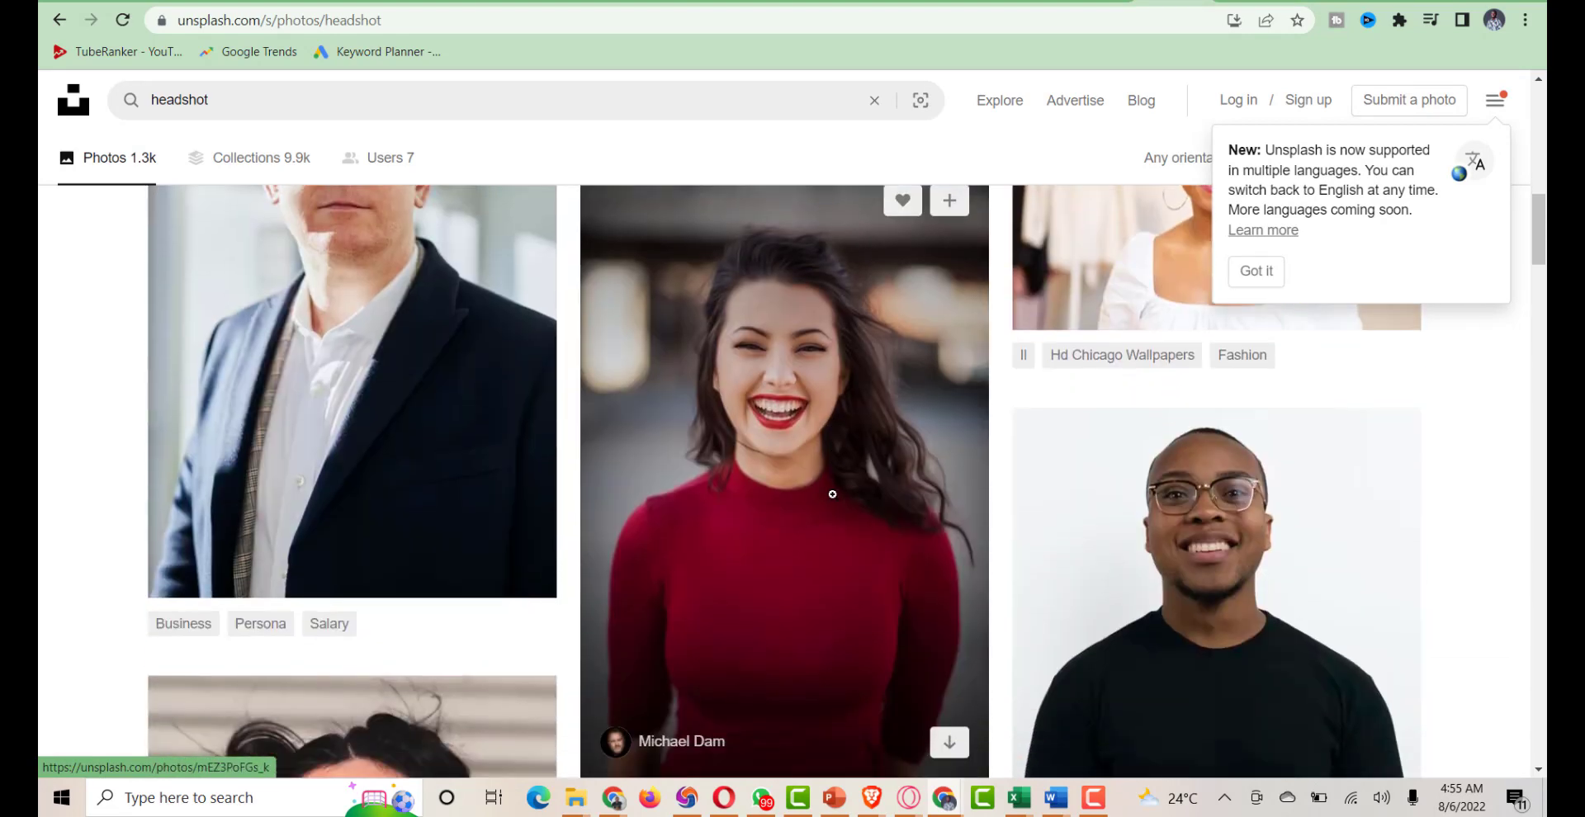
scroll(858, 574, down, 3)
scroll(606, 431, up, 10)
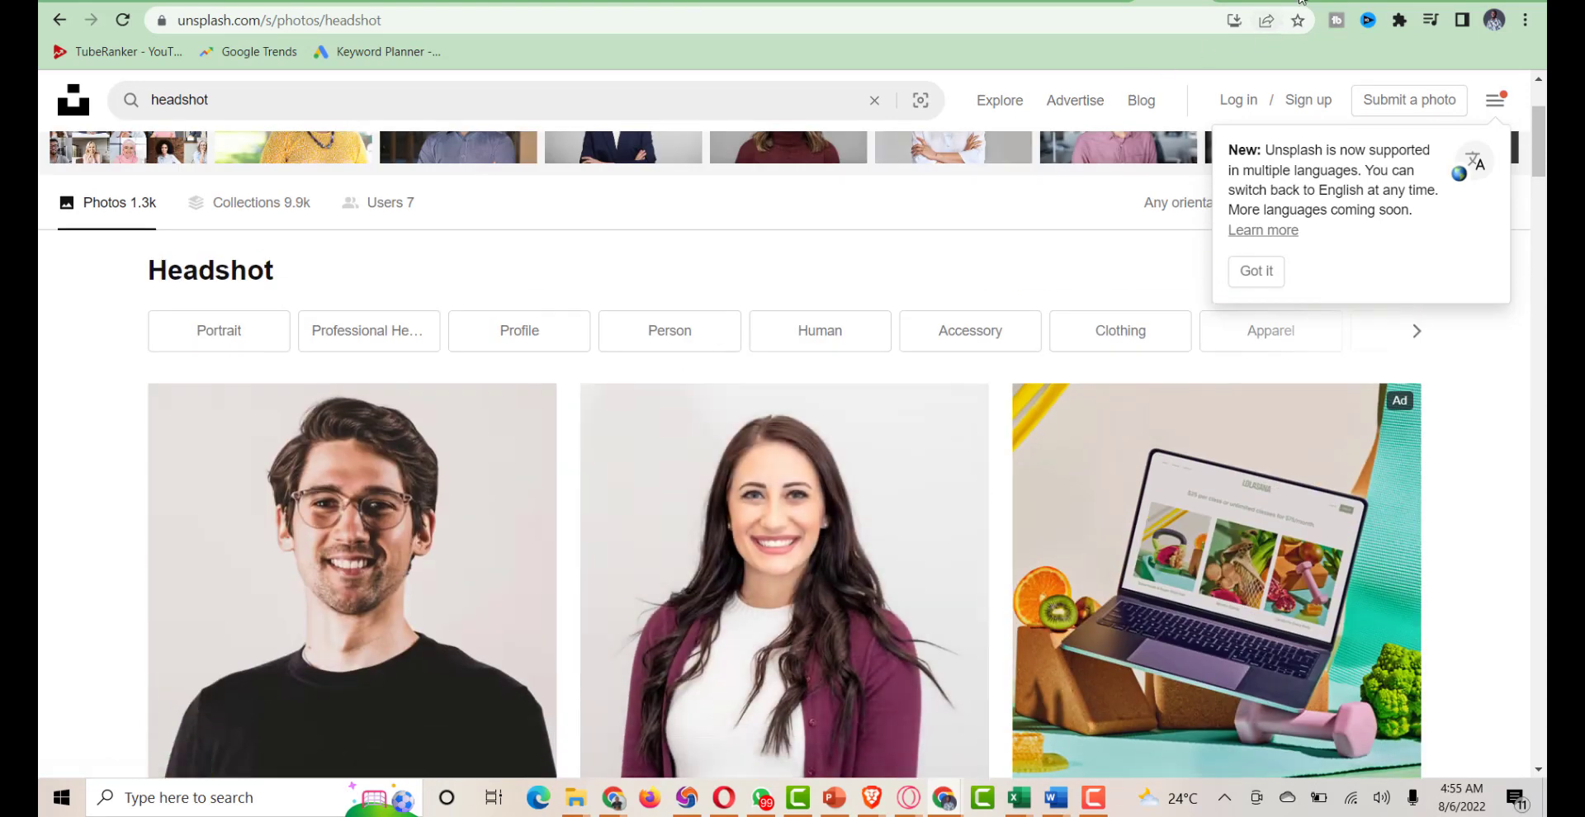
key(ctrl+t)
Try loading pixel.com, then pixels.com, in the address bar
text(pixe)
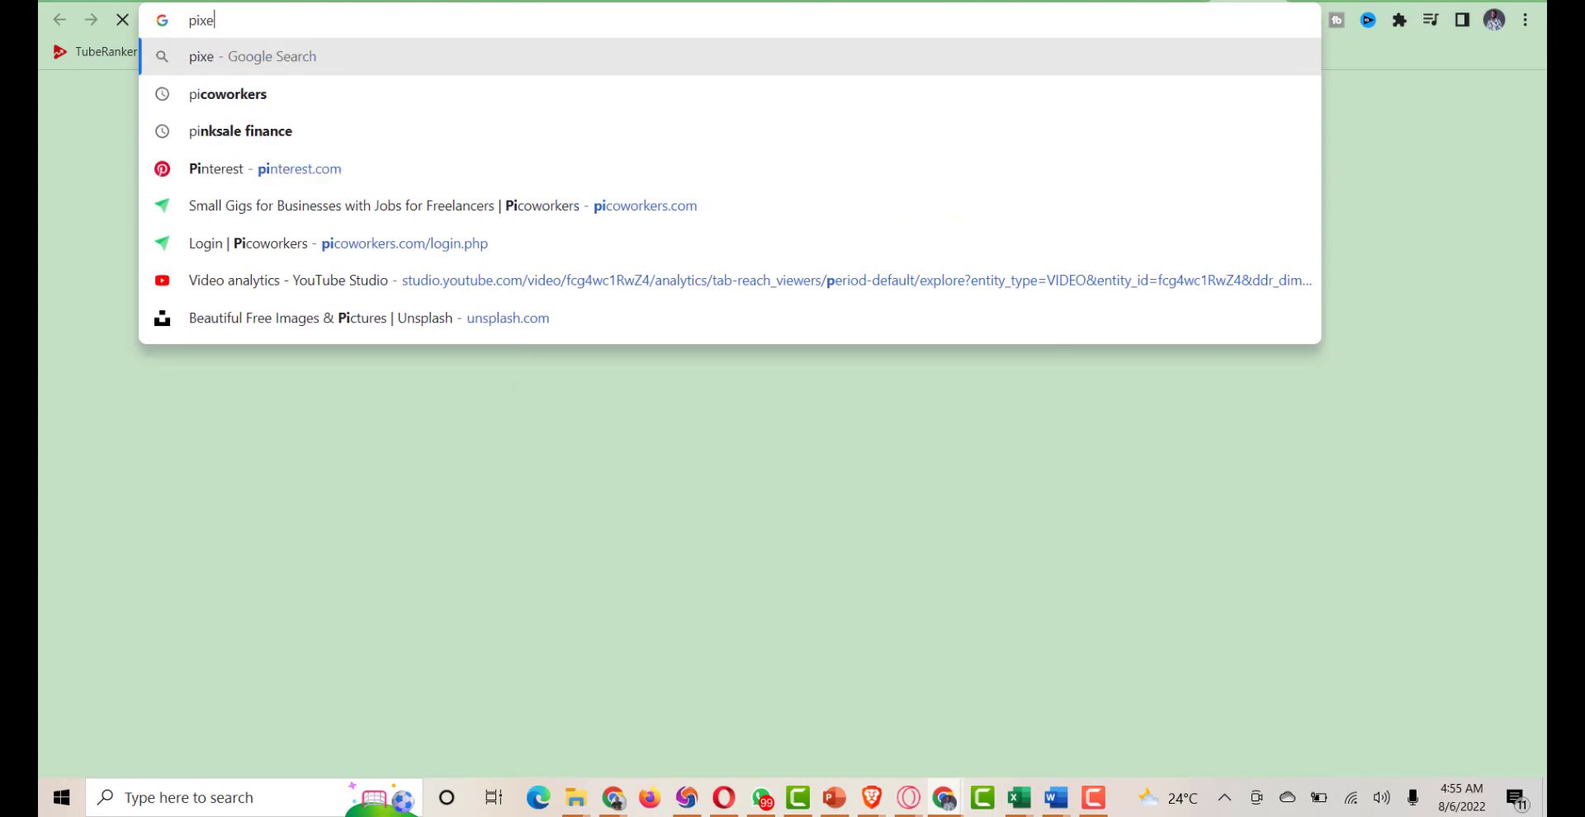
text(l.com)
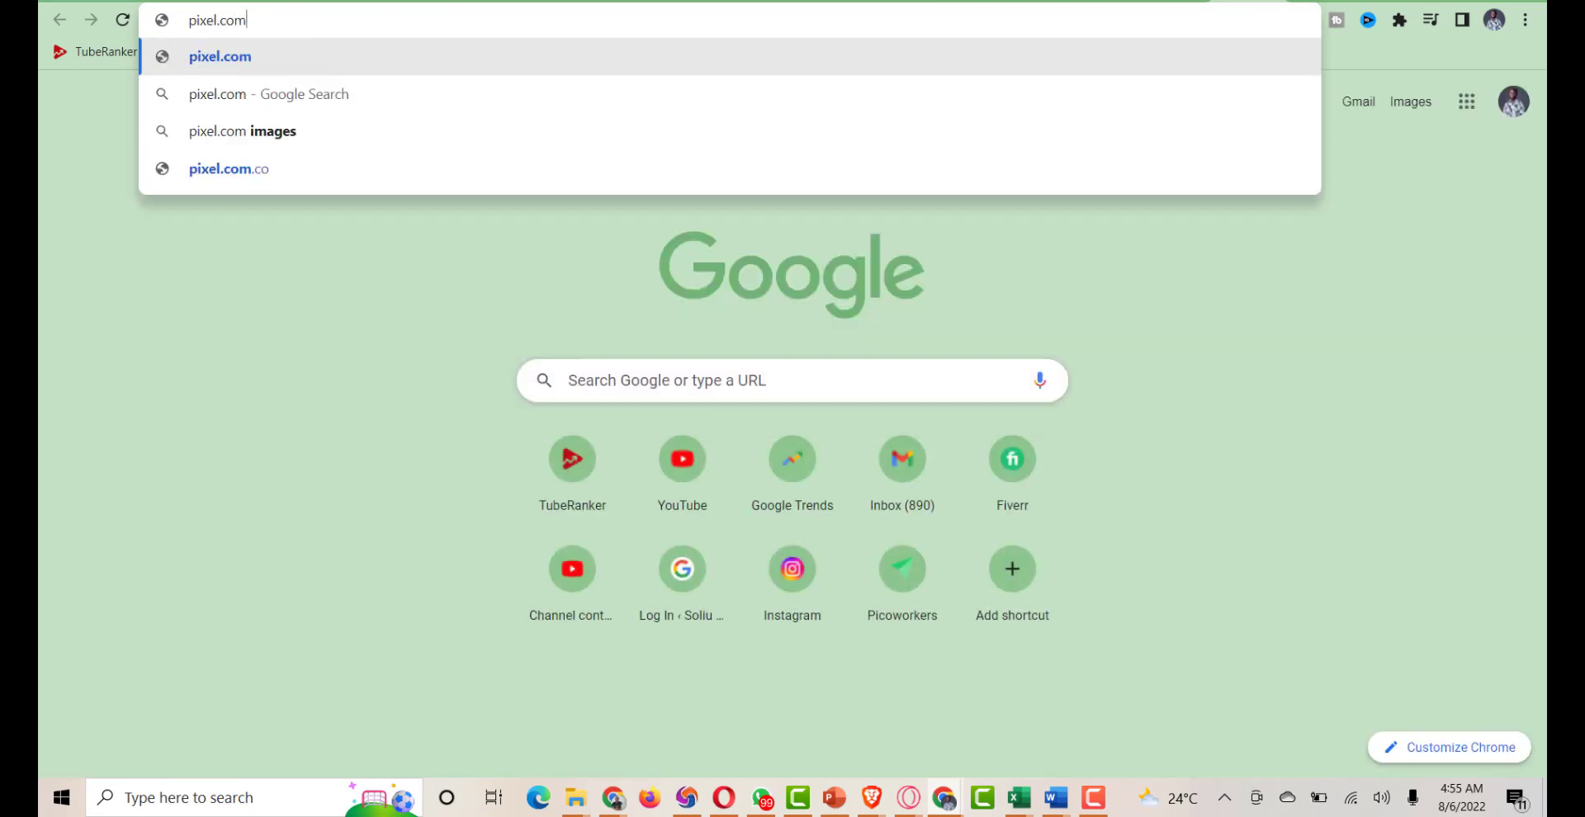
key(Return)
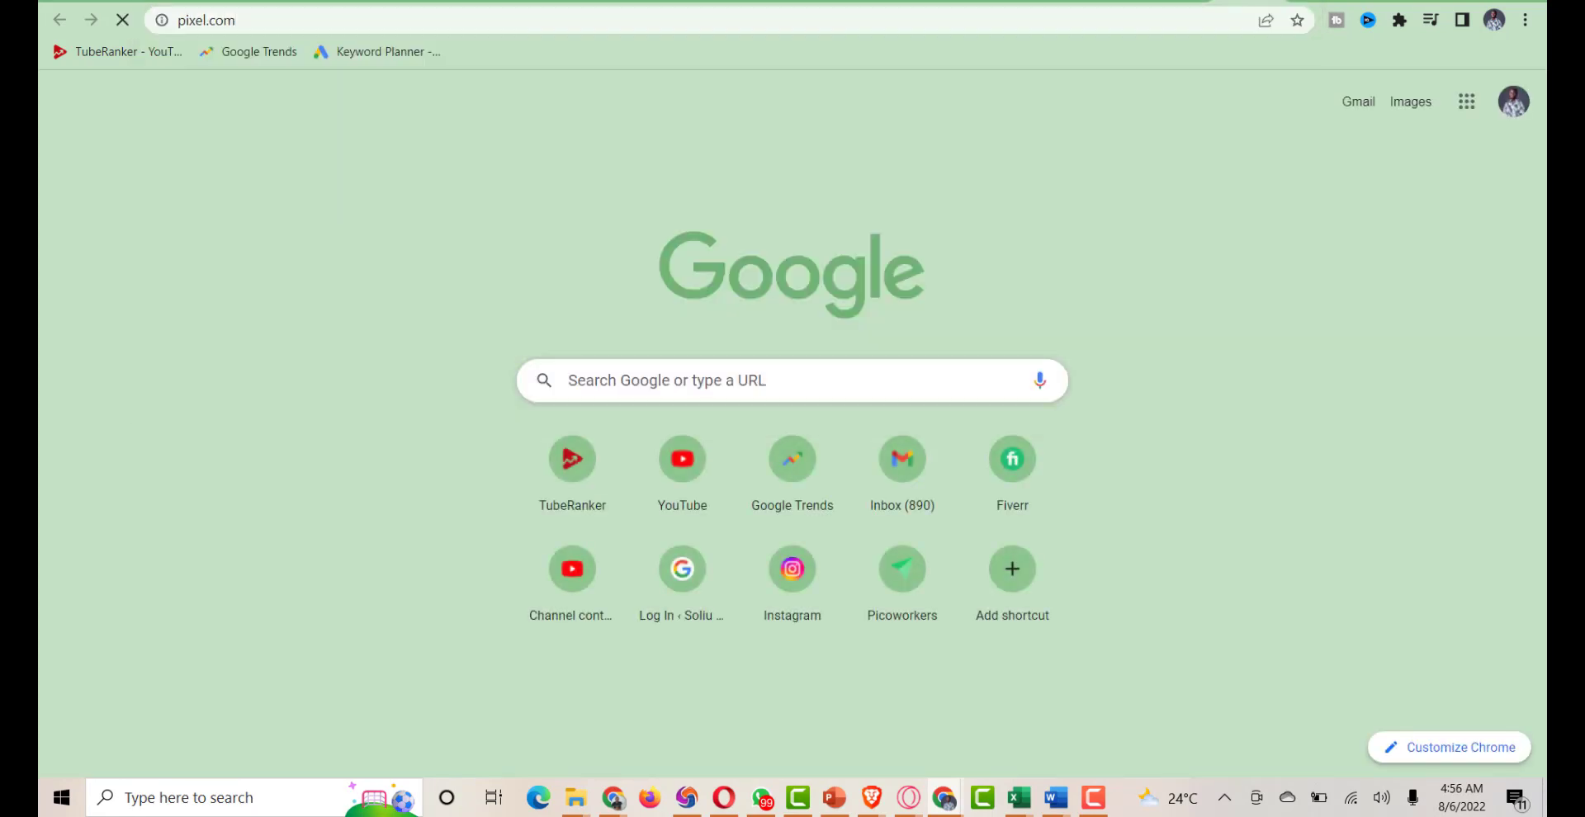
click(211, 19)
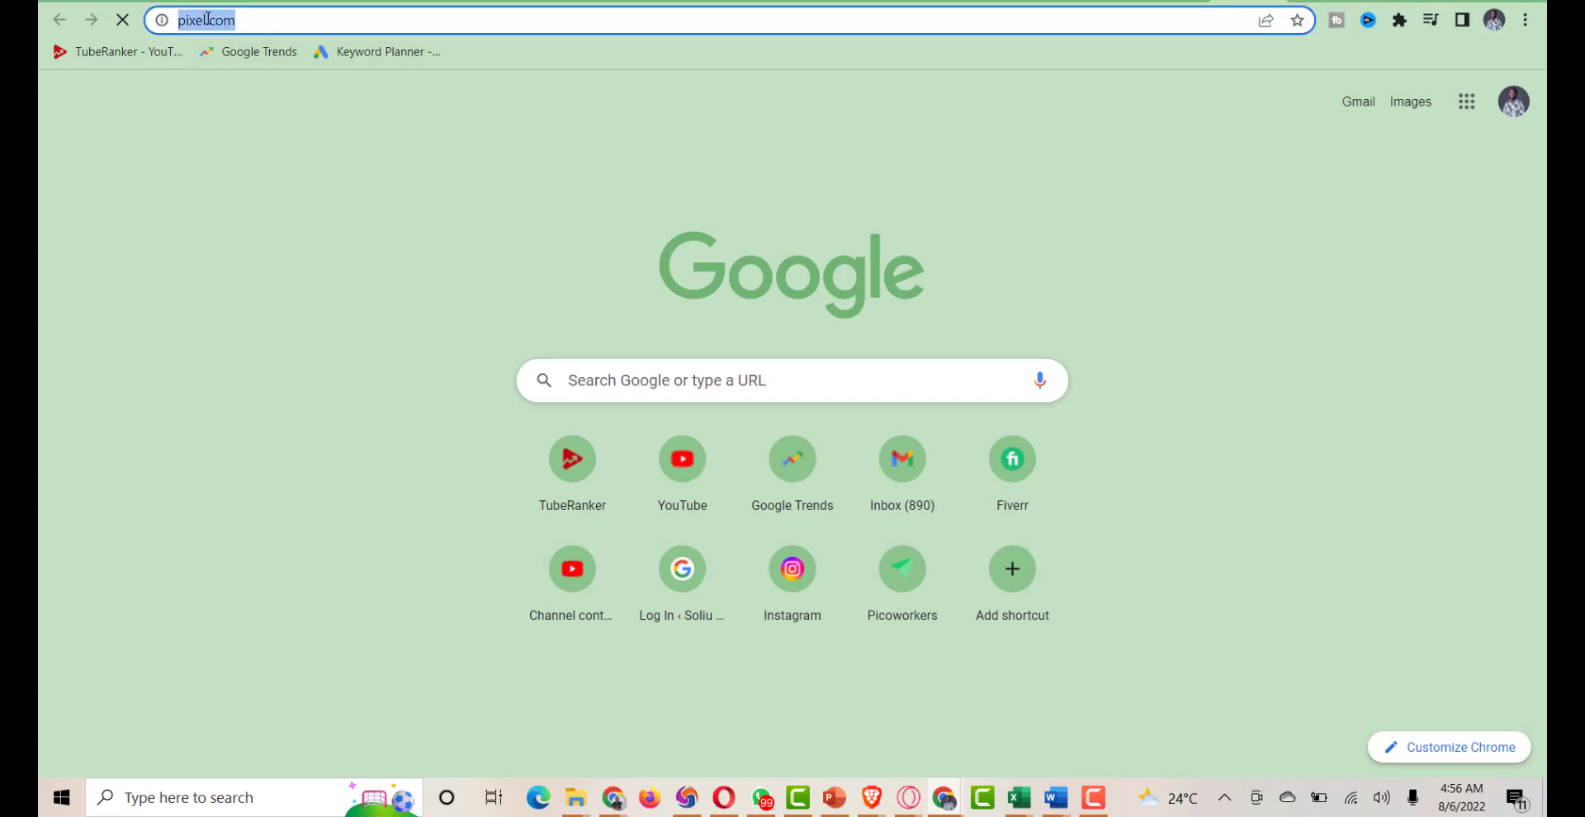
click(208, 21)
text(s)
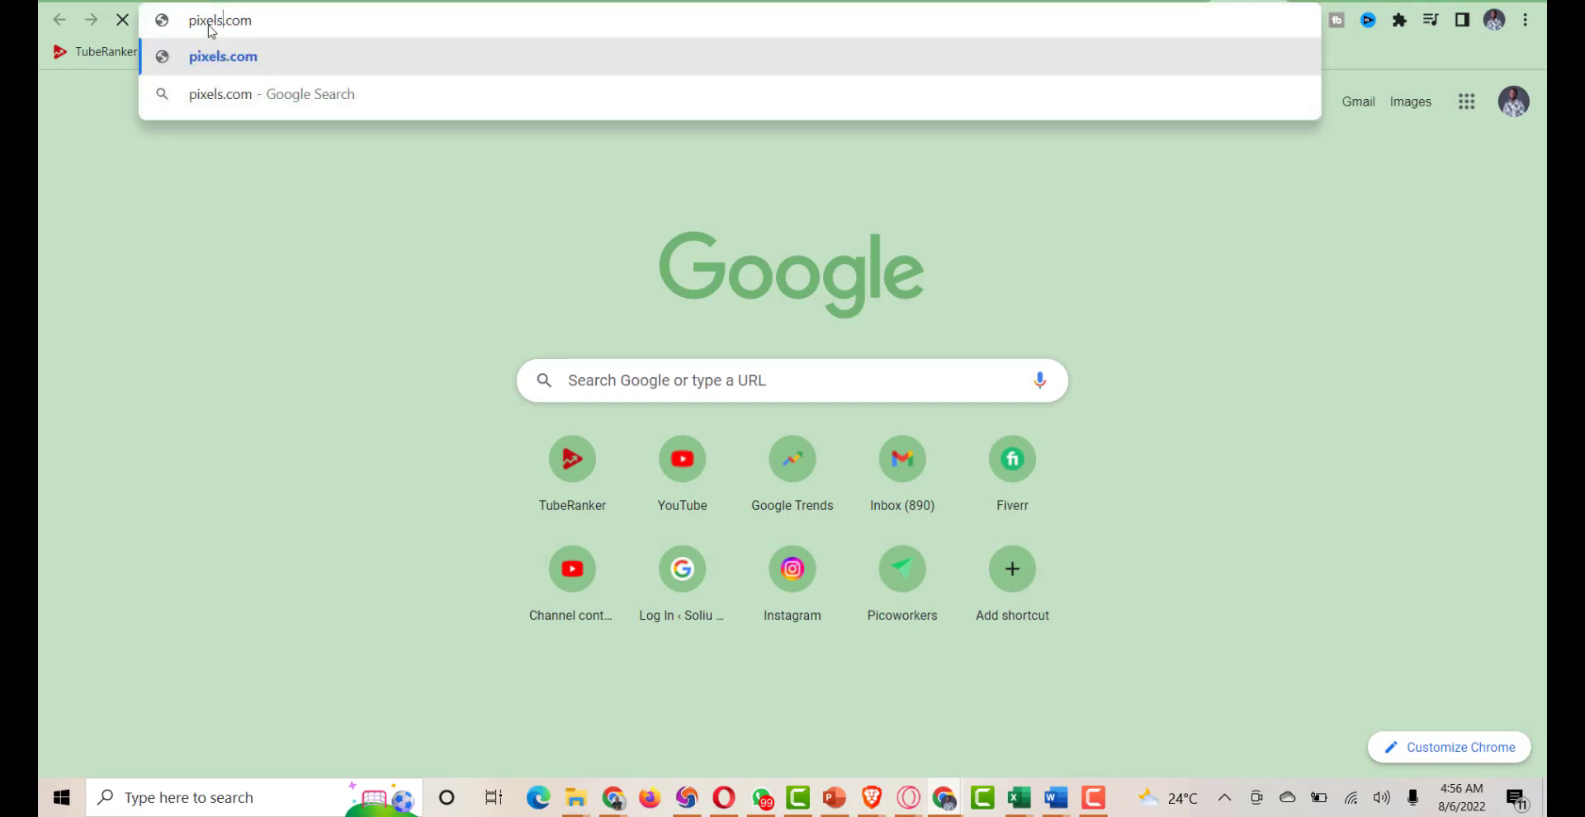
key(Return)
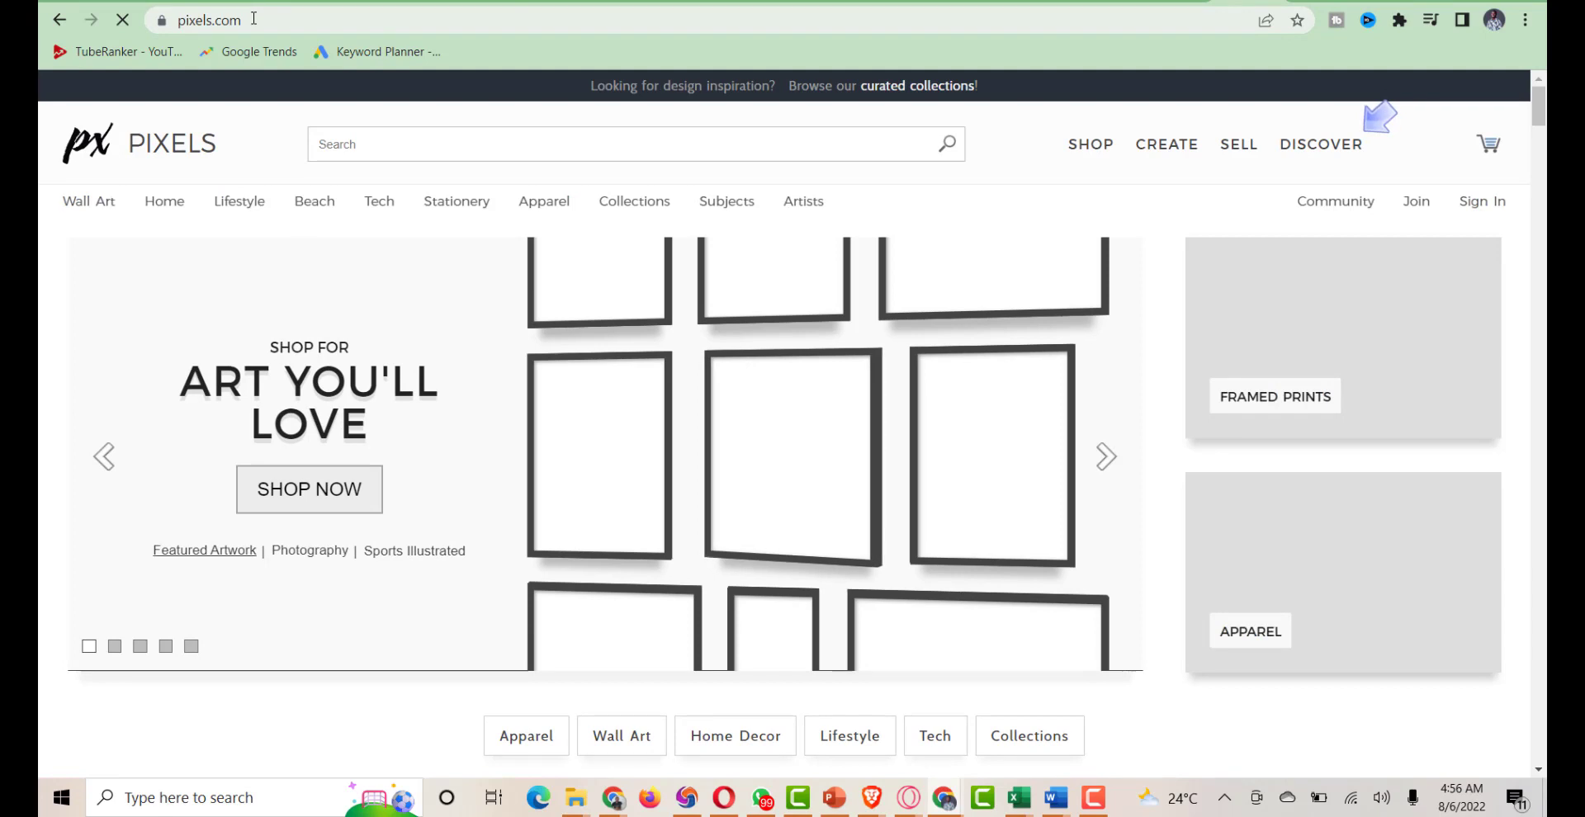
Search Google for 'pixel' and open the Pexels free stock photos result
drag(240, 20, 214, 21)
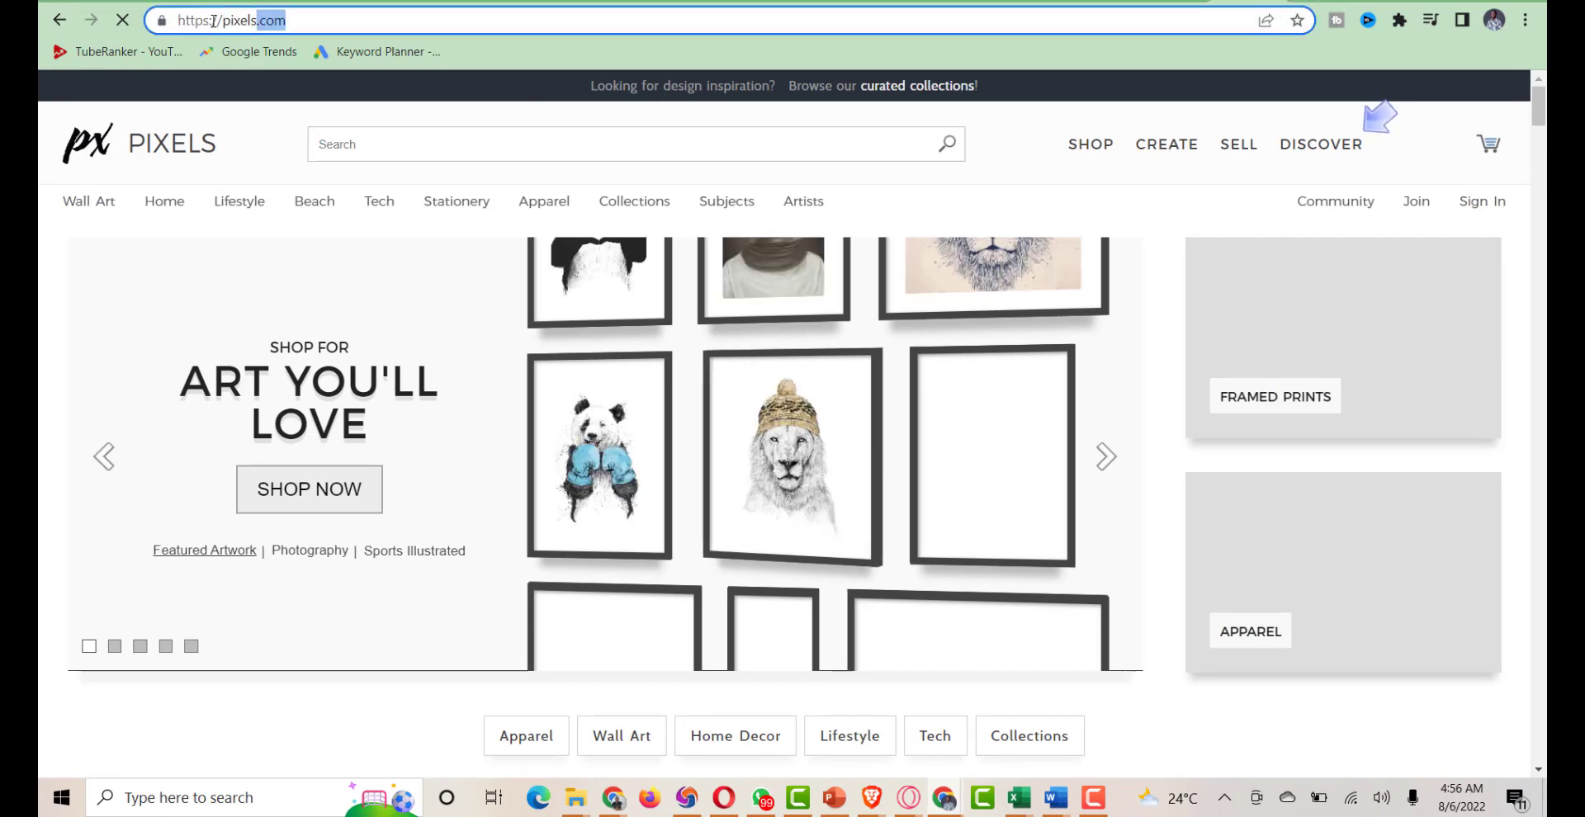
key(BackSpace)
key(BackSpace)
key(BackSpace)
key(Return)
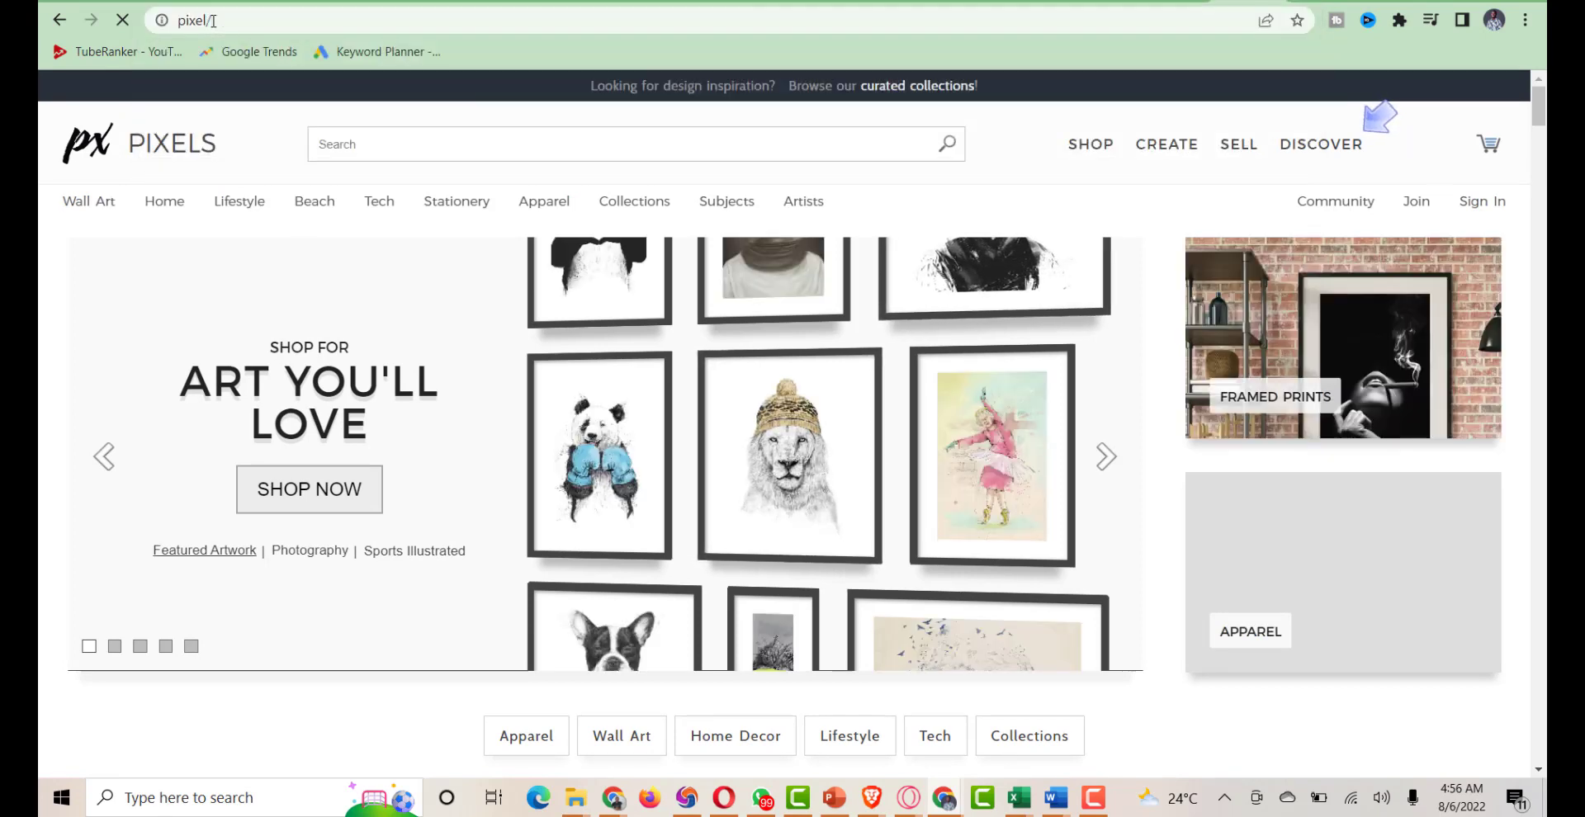
click(213, 20)
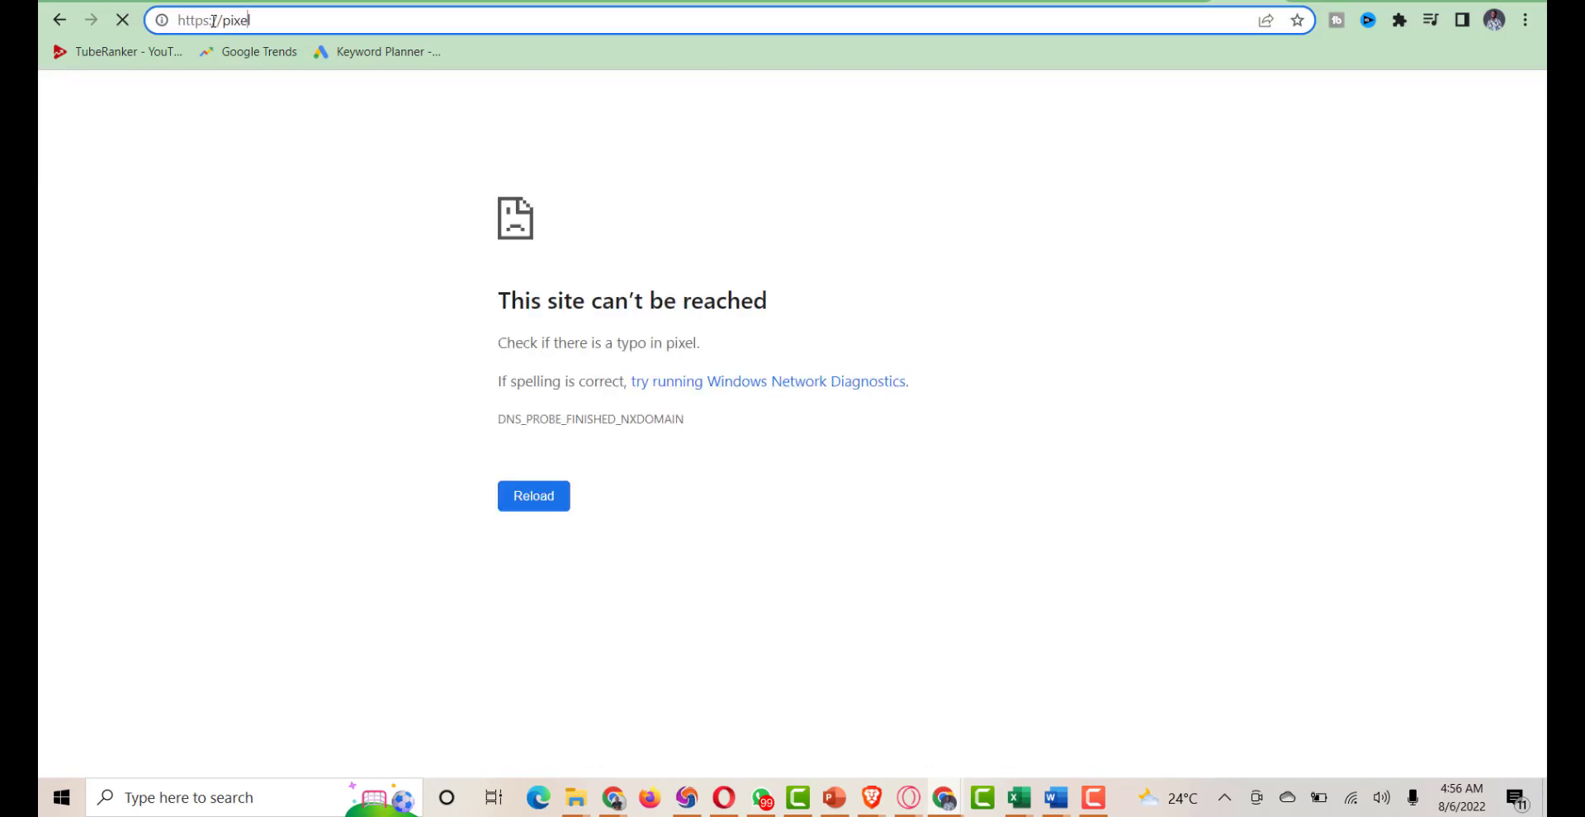
click(213, 21)
key(BackSpace)
key(BackSpace)
key(BackSpace)
key(BackSpace)
key(BackSpace)
key(BackSpace)
key(BackSpace)
key(BackSpace)
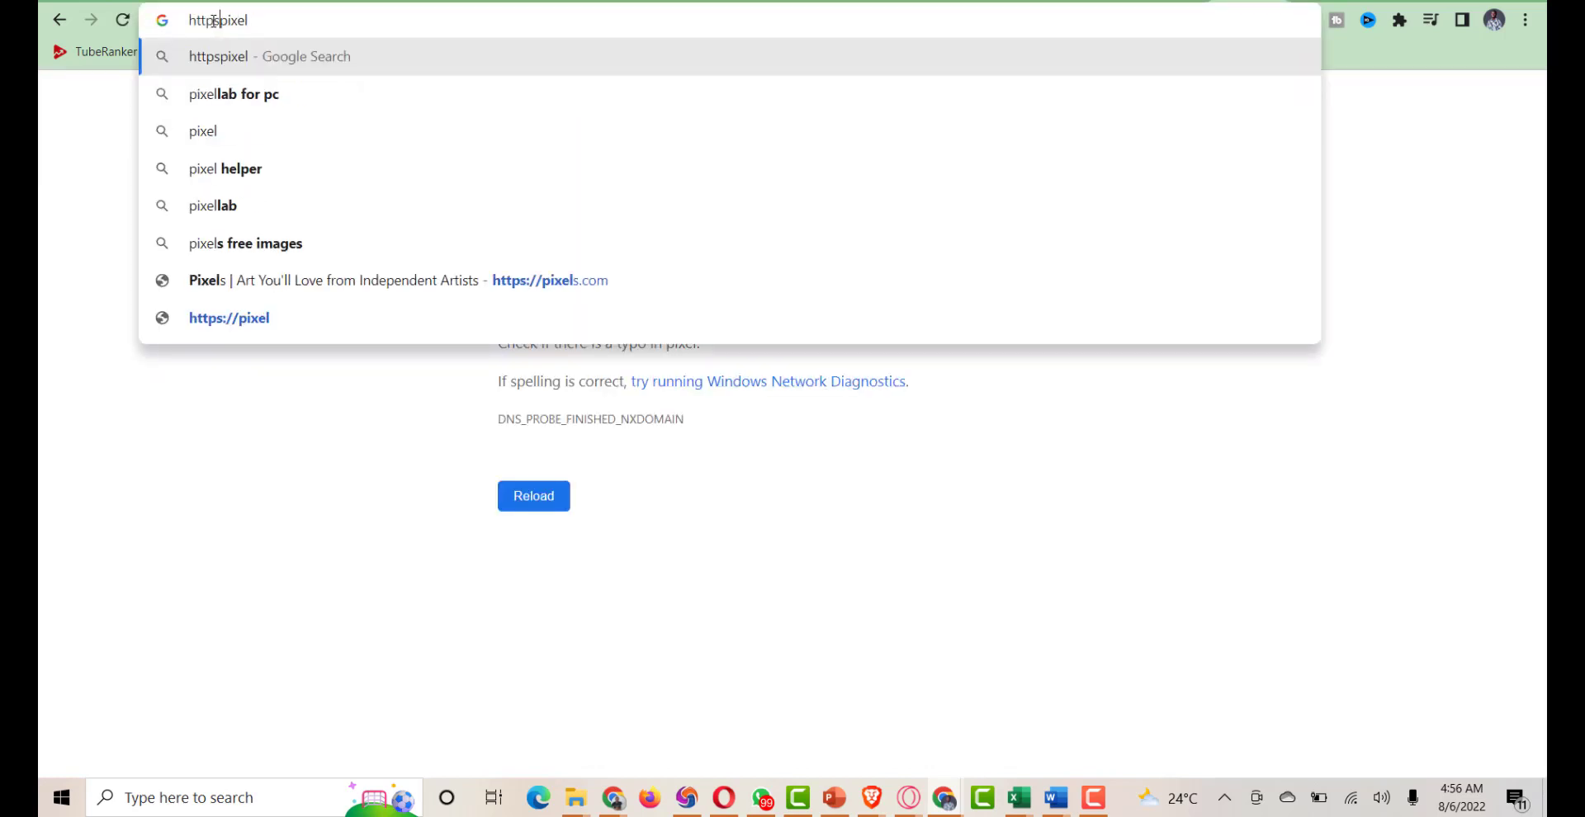
key(Return)
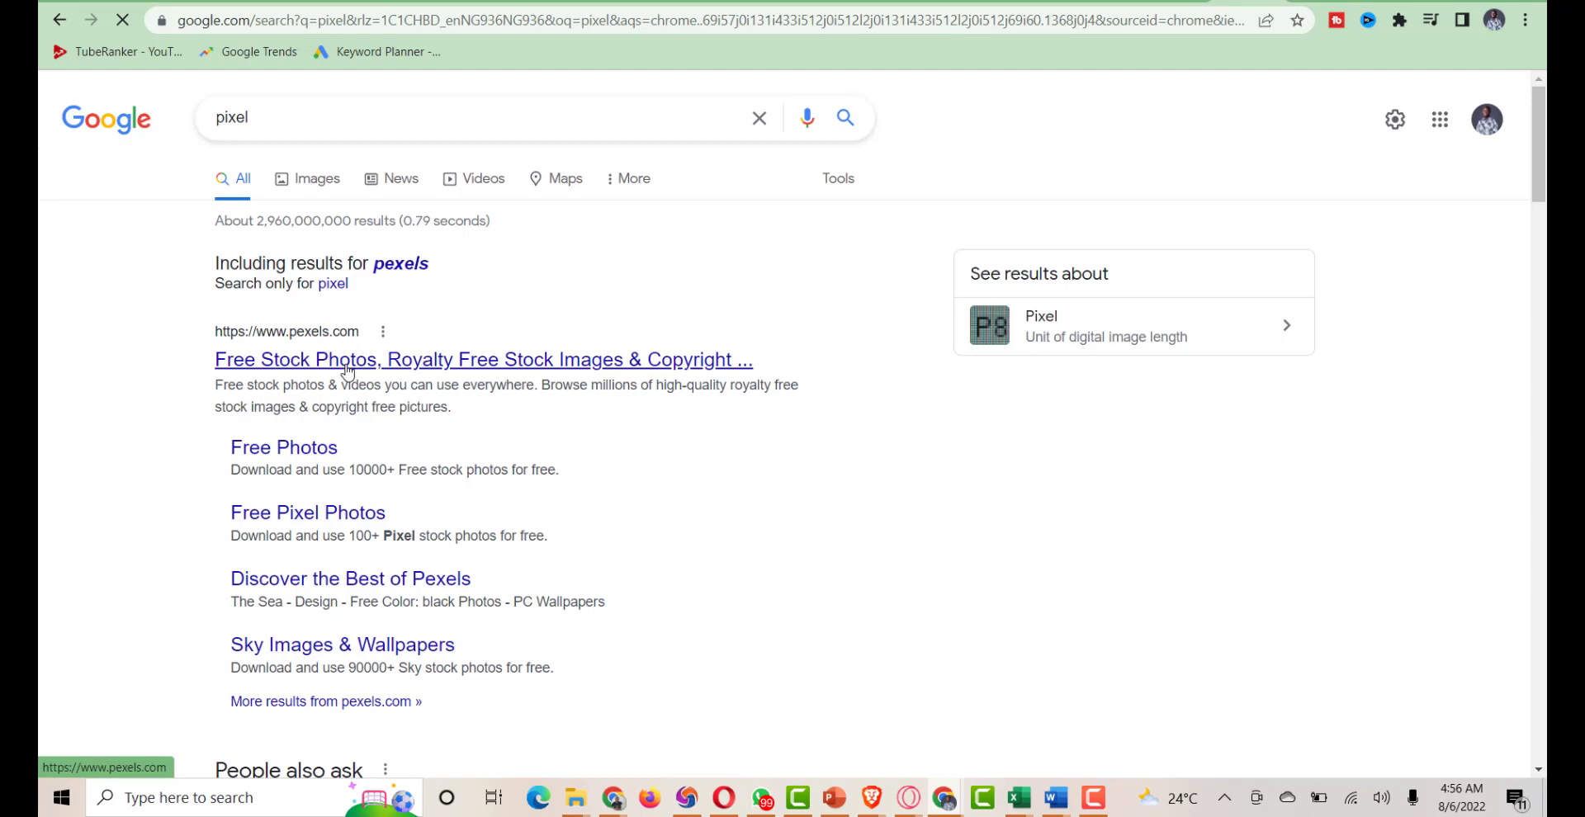
click(347, 370)
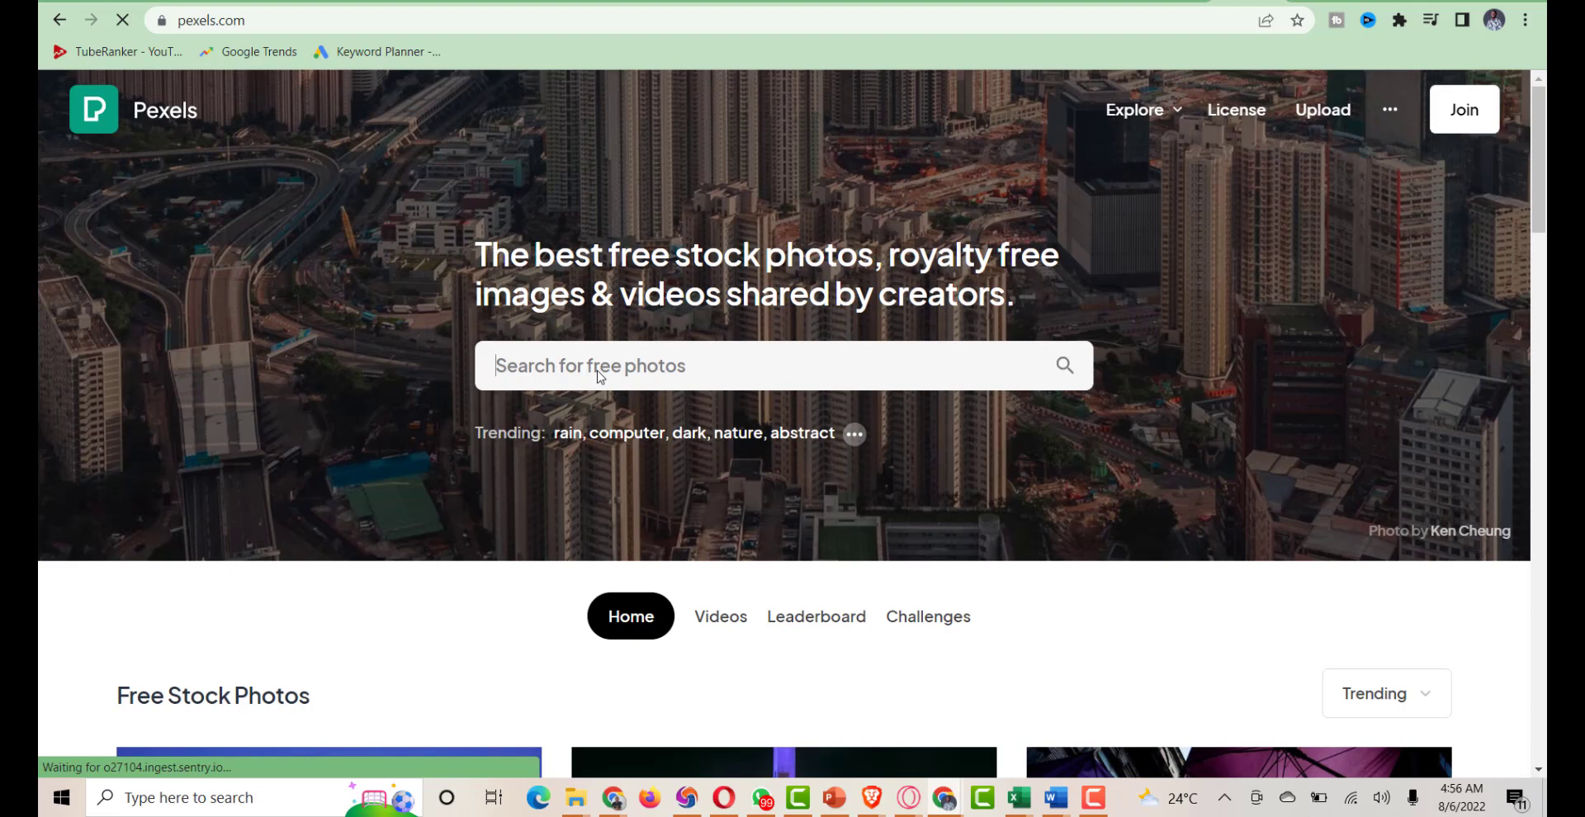
Search Pexels for 'headshot' and scroll down through the photo results
click(600, 376)
text(hea)
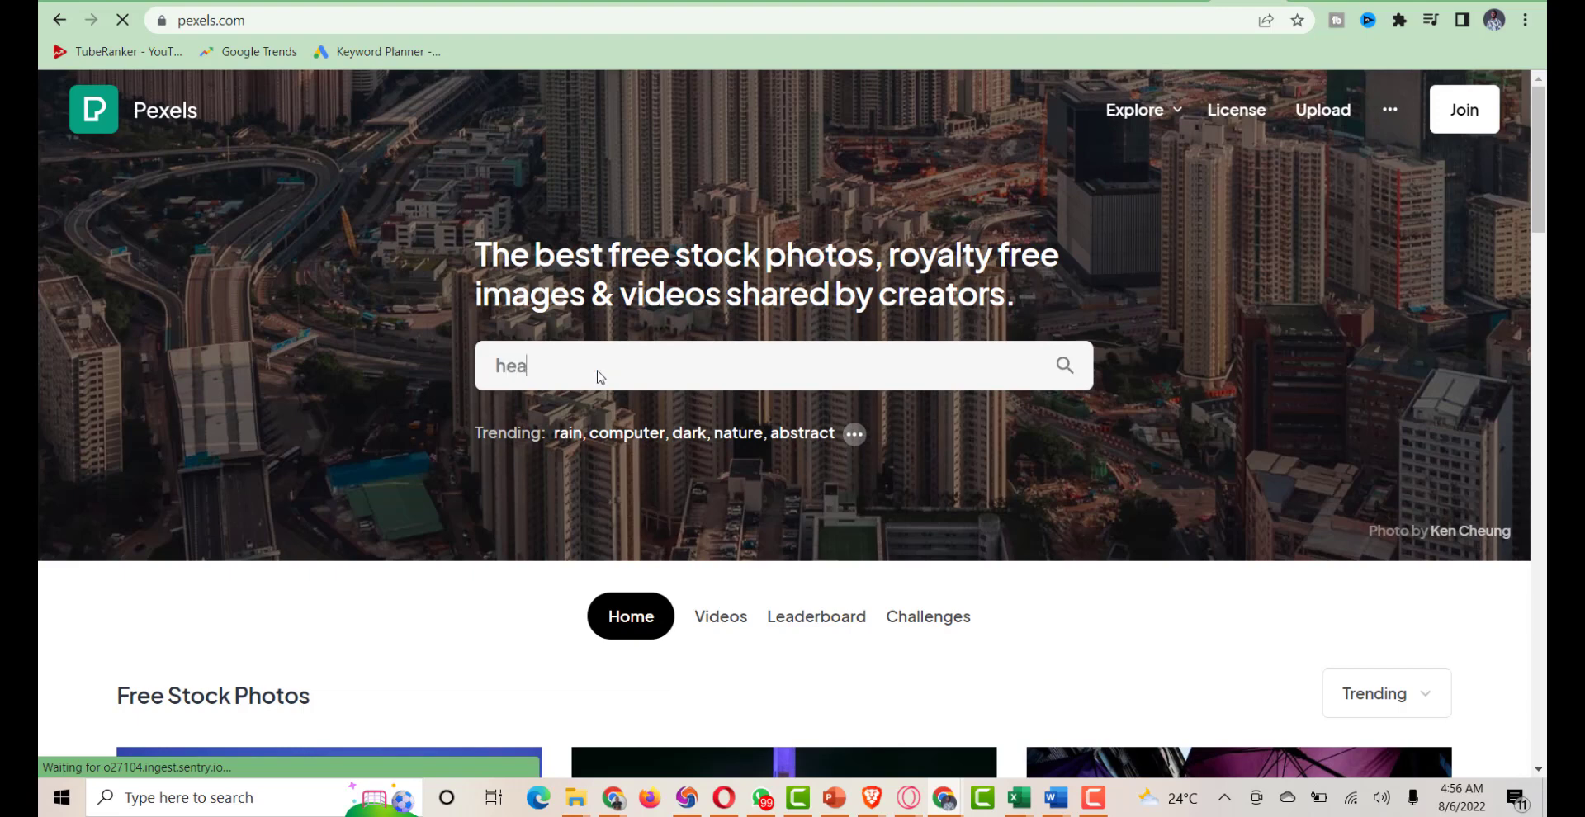
text(dshot)
key(Return)
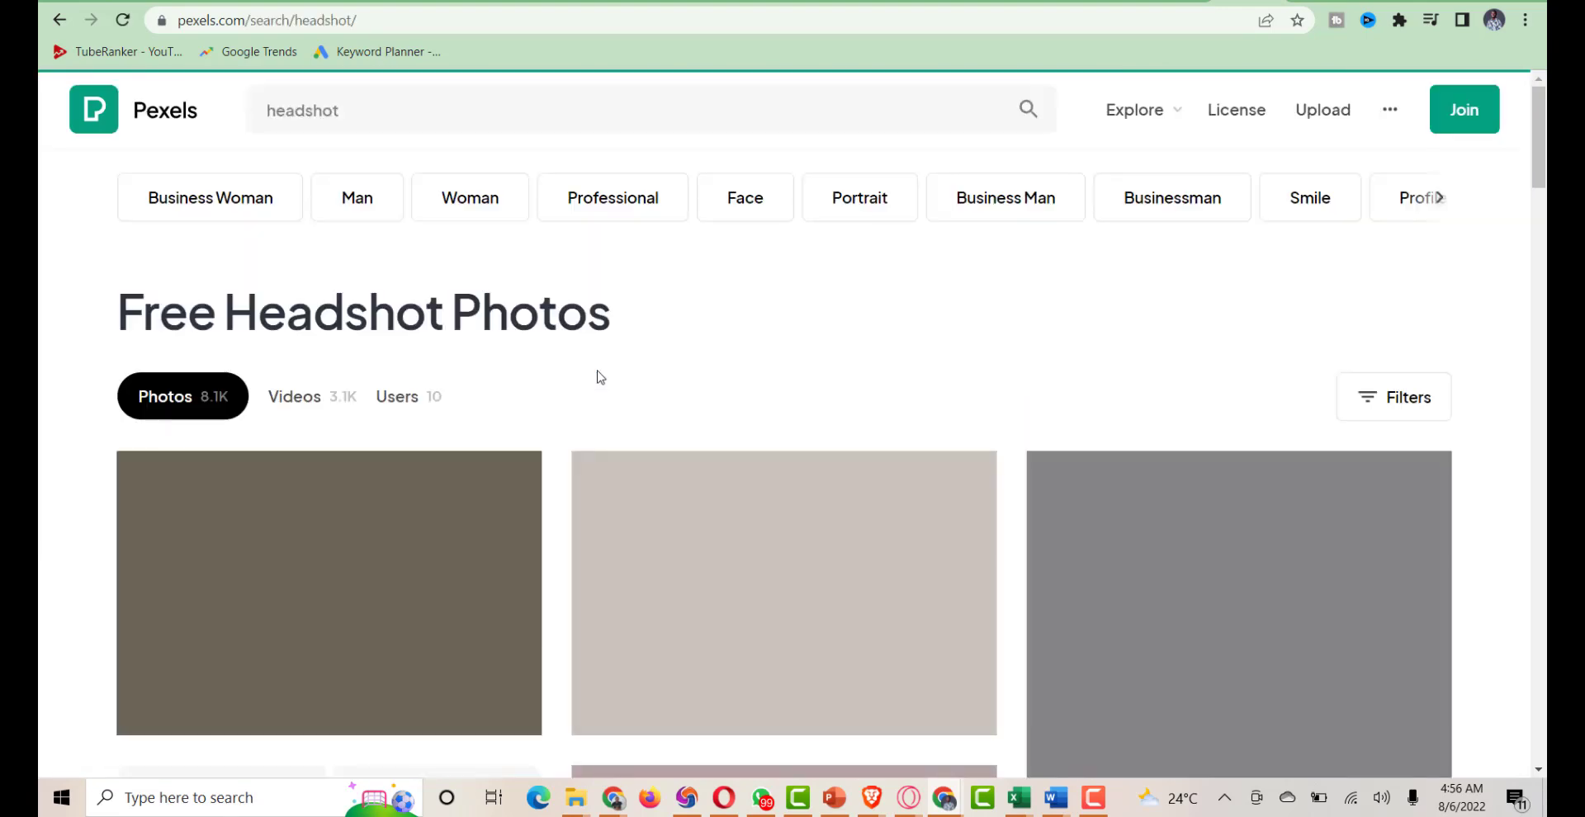
scroll(780, 347, down, 3)
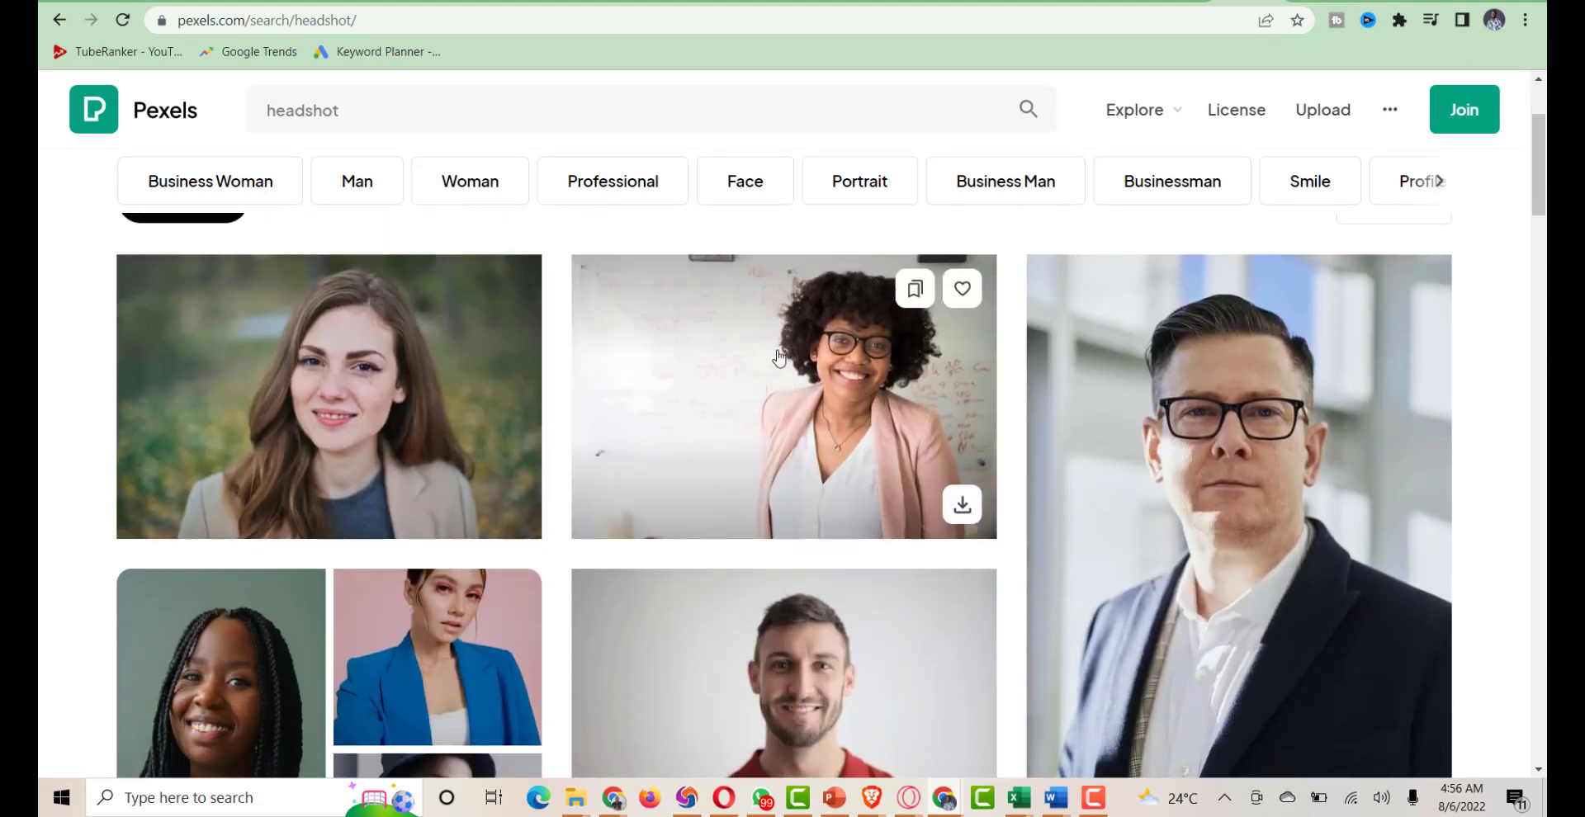
scroll(771, 412, down, 3)
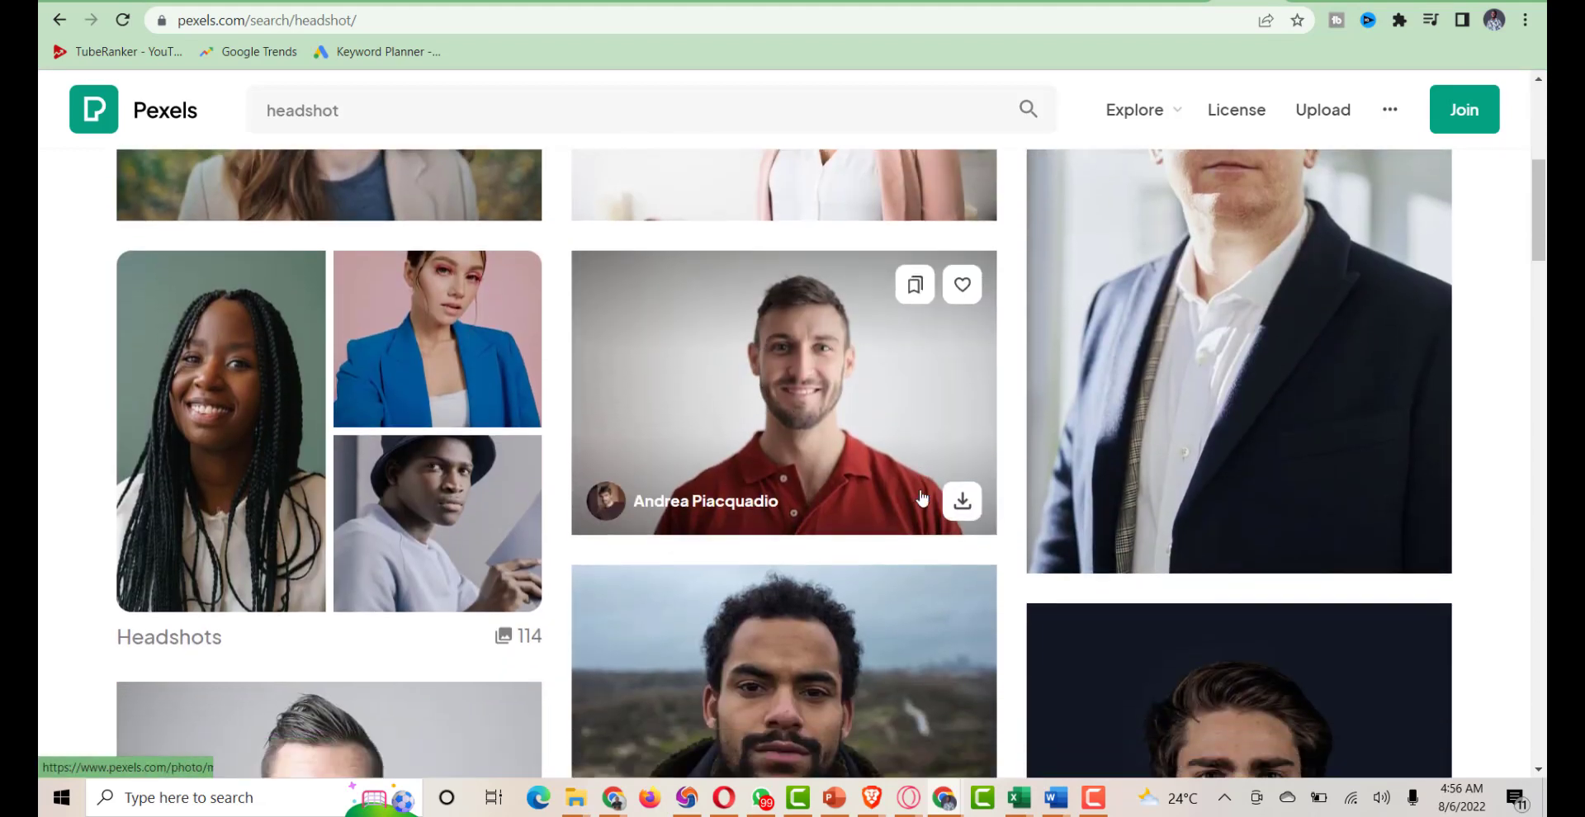
scroll(747, 529, down, 3)
scroll(747, 532, down, 3)
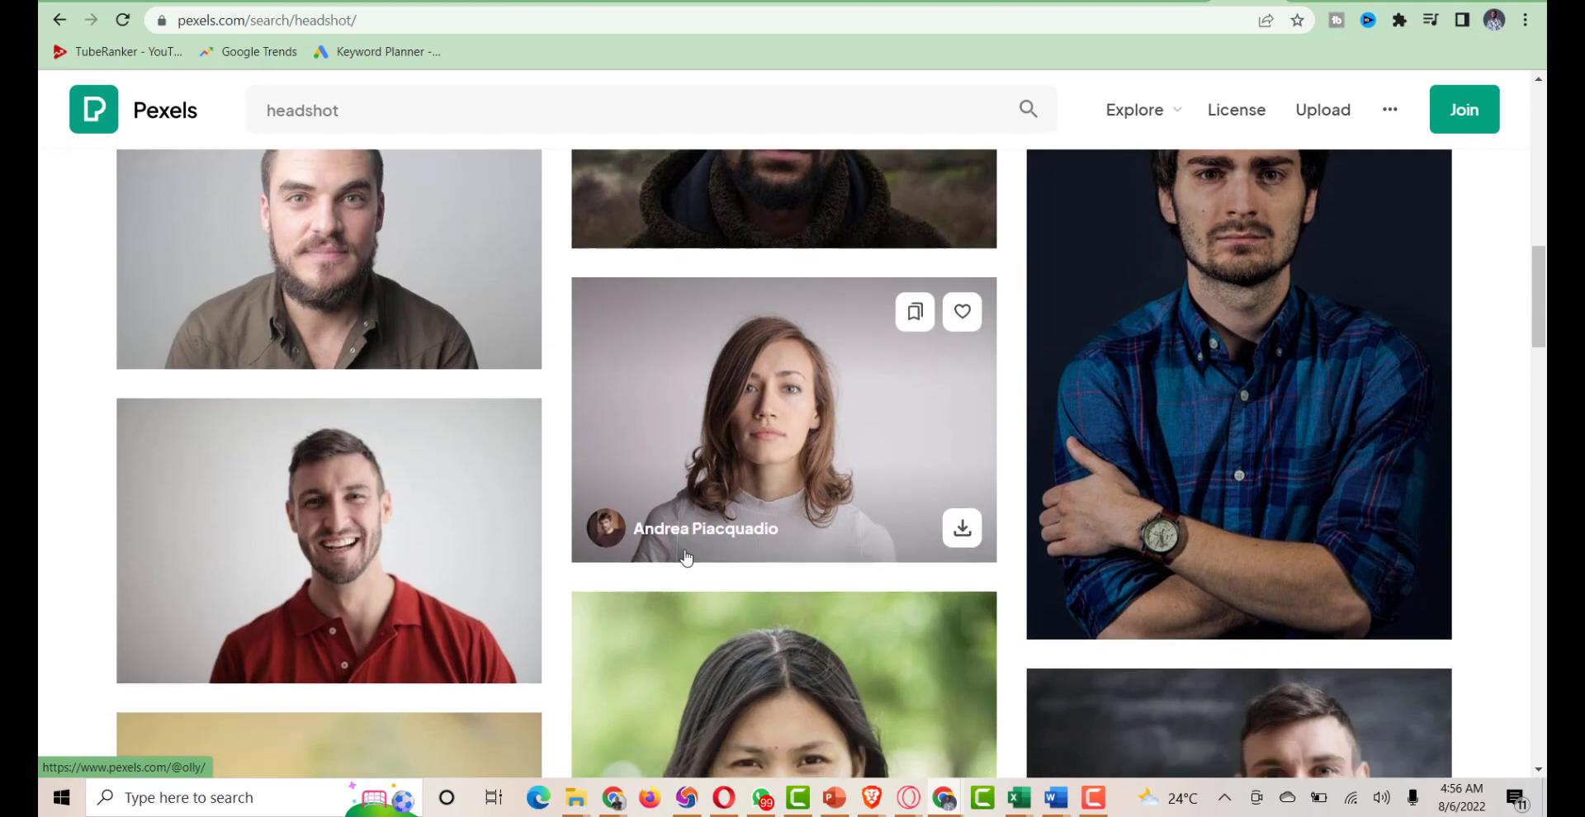
scroll(702, 548, down, 4)
scroll(751, 532, down, 1)
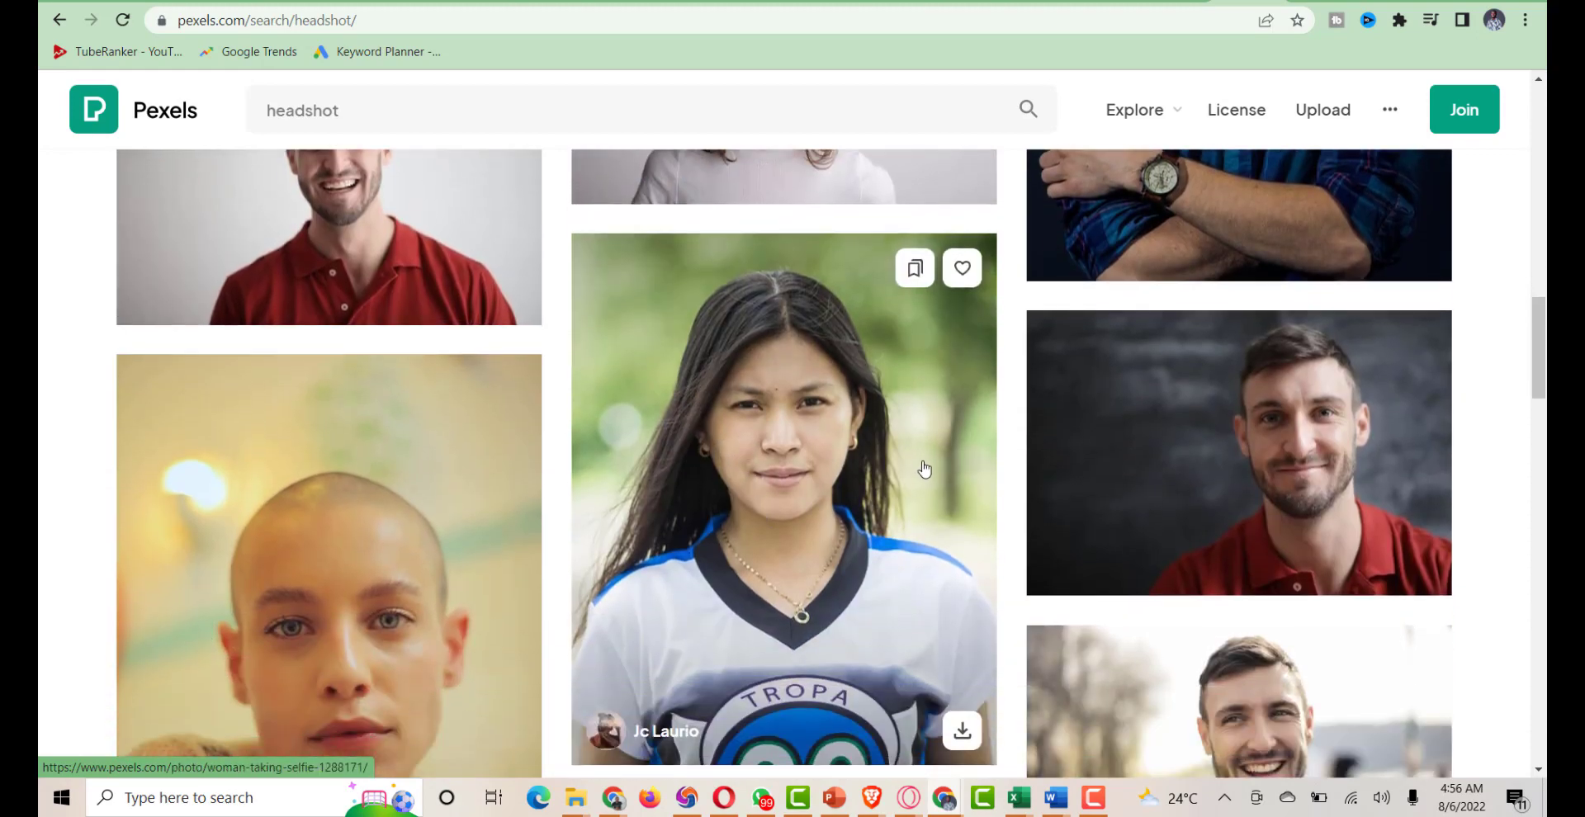
scroll(908, 471, down, 3)
scroll(880, 479, down, 12)
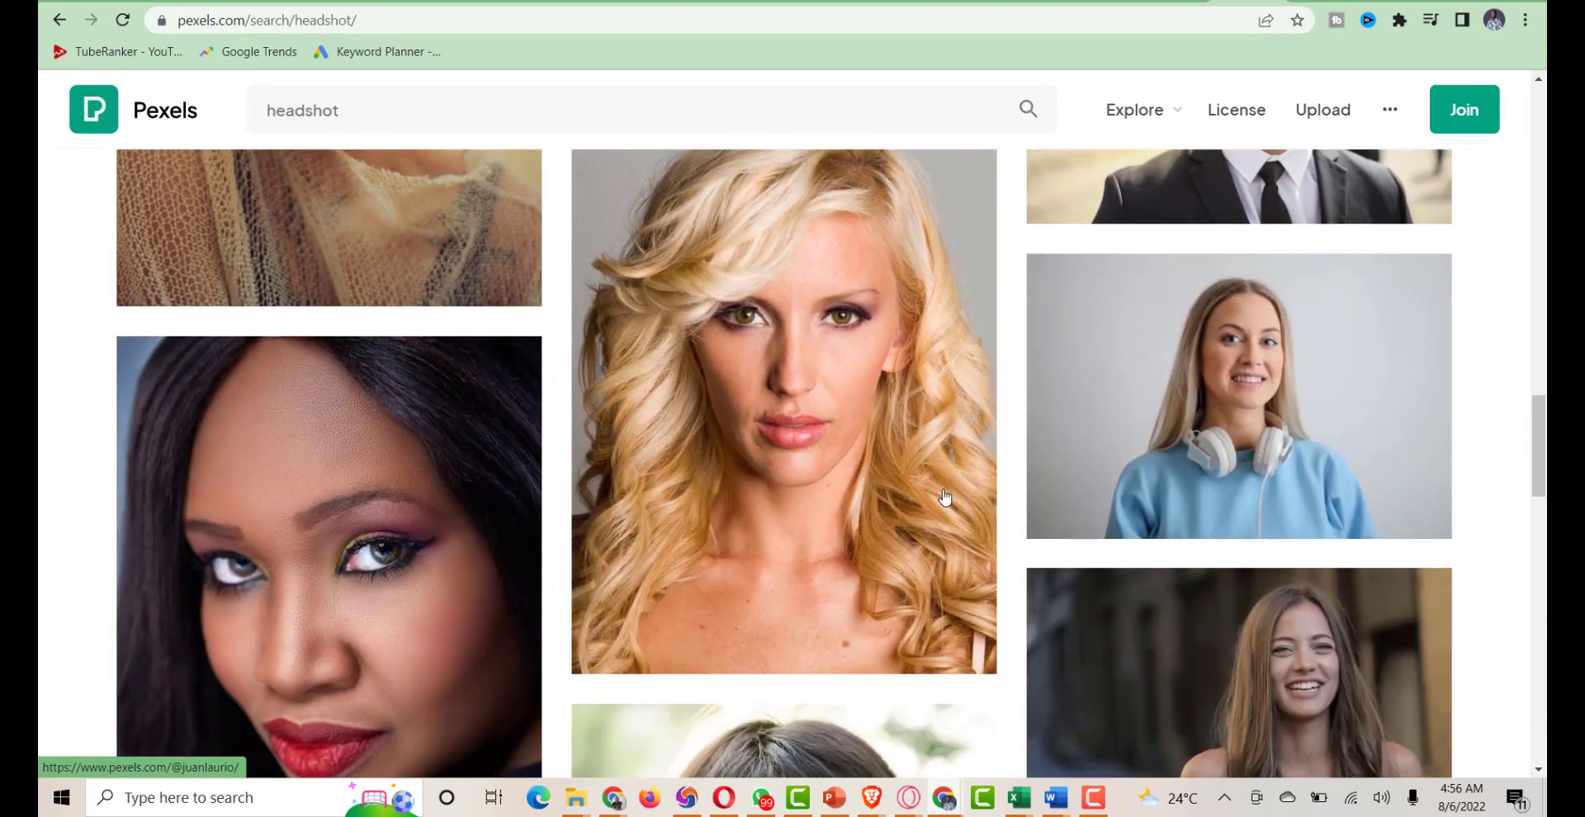
scroll(918, 514, down, 2)
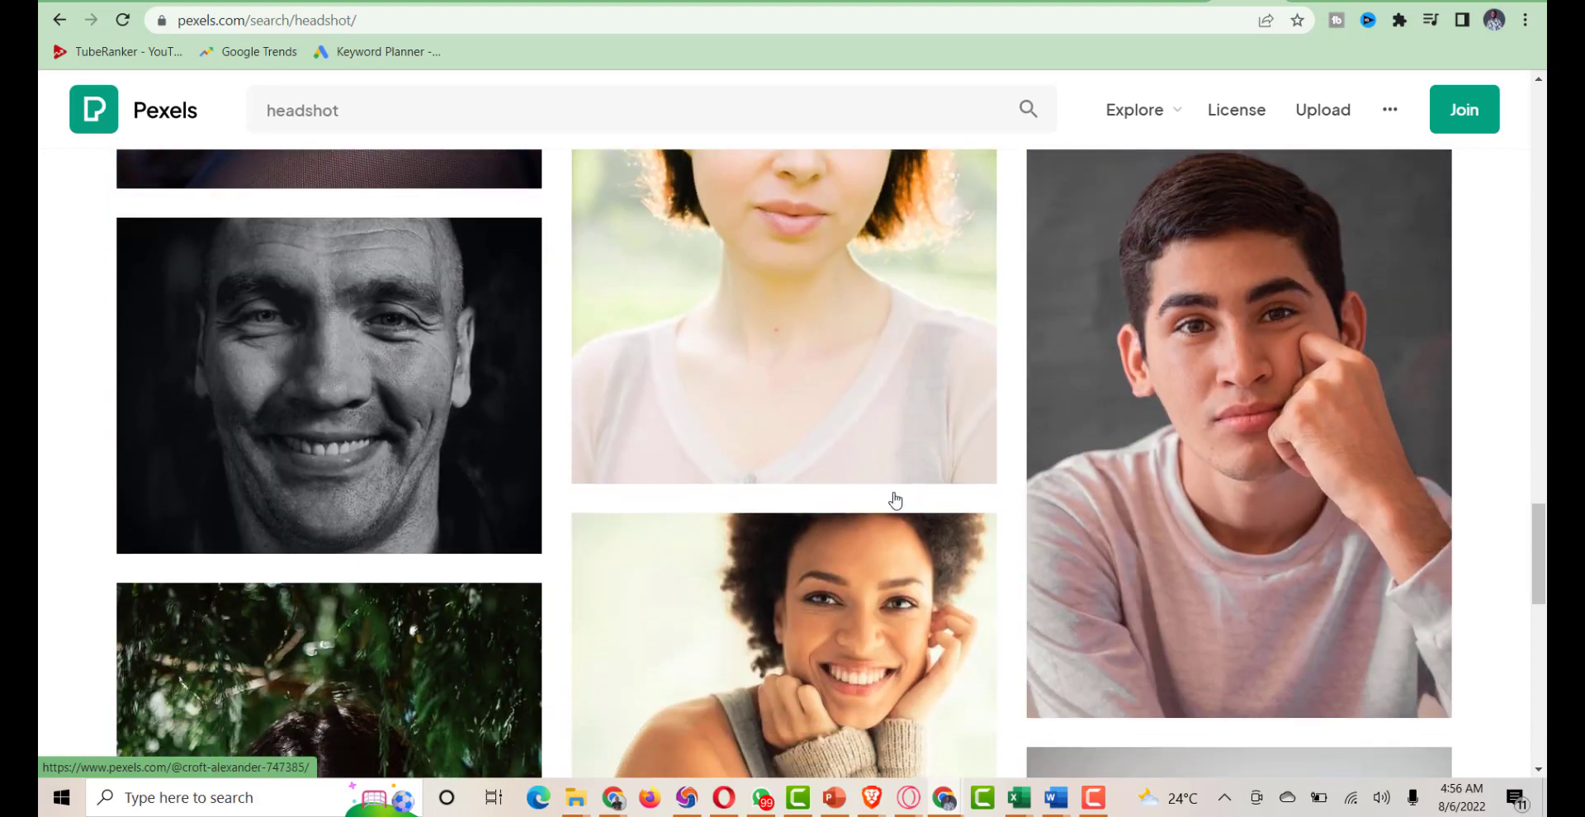
scroll(898, 502, down, 6)
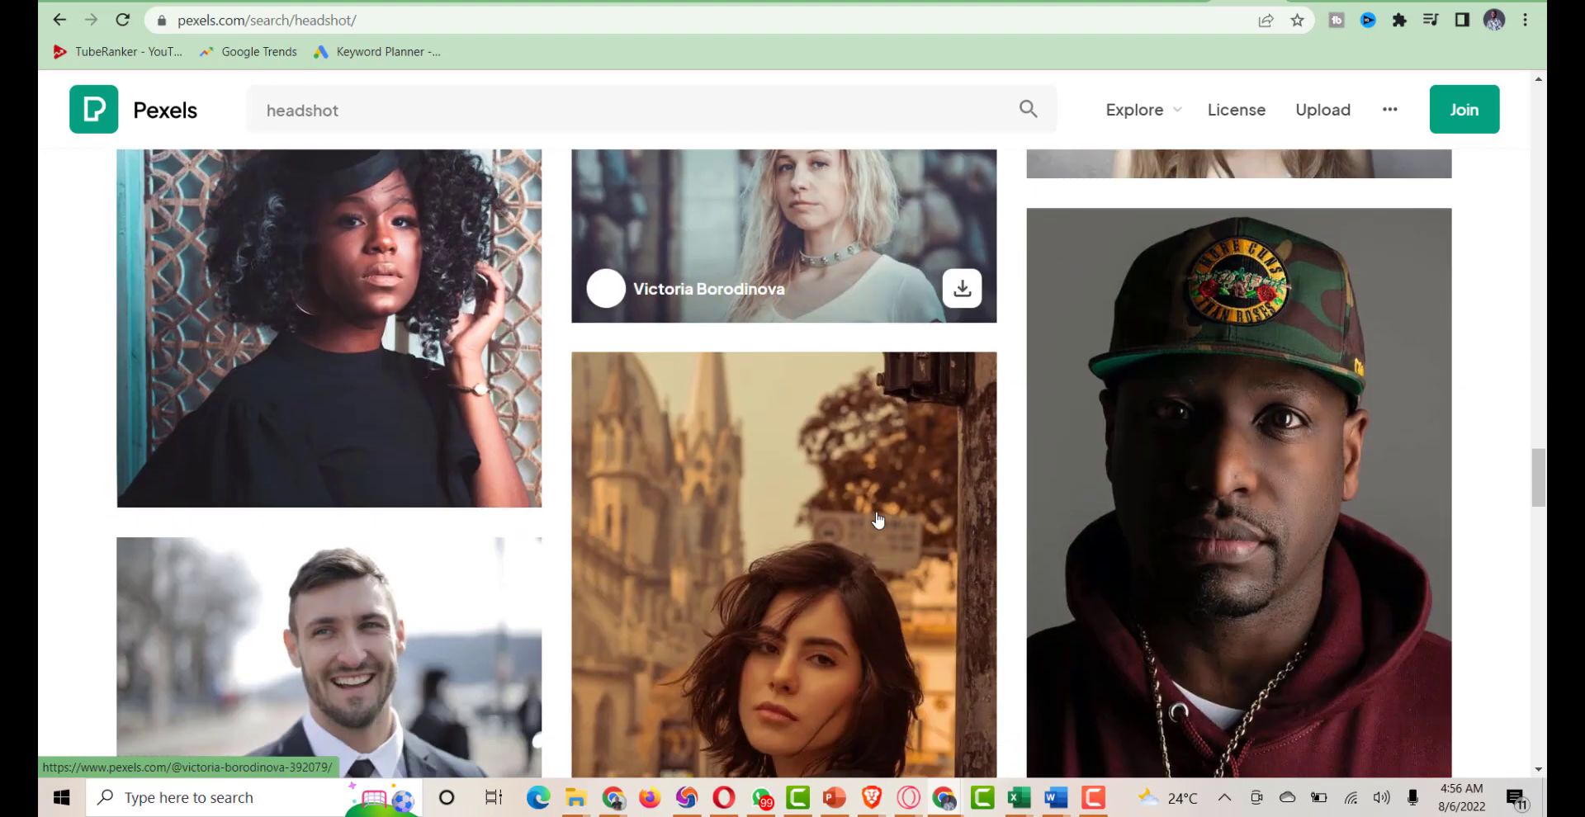
scroll(881, 525, down, 4)
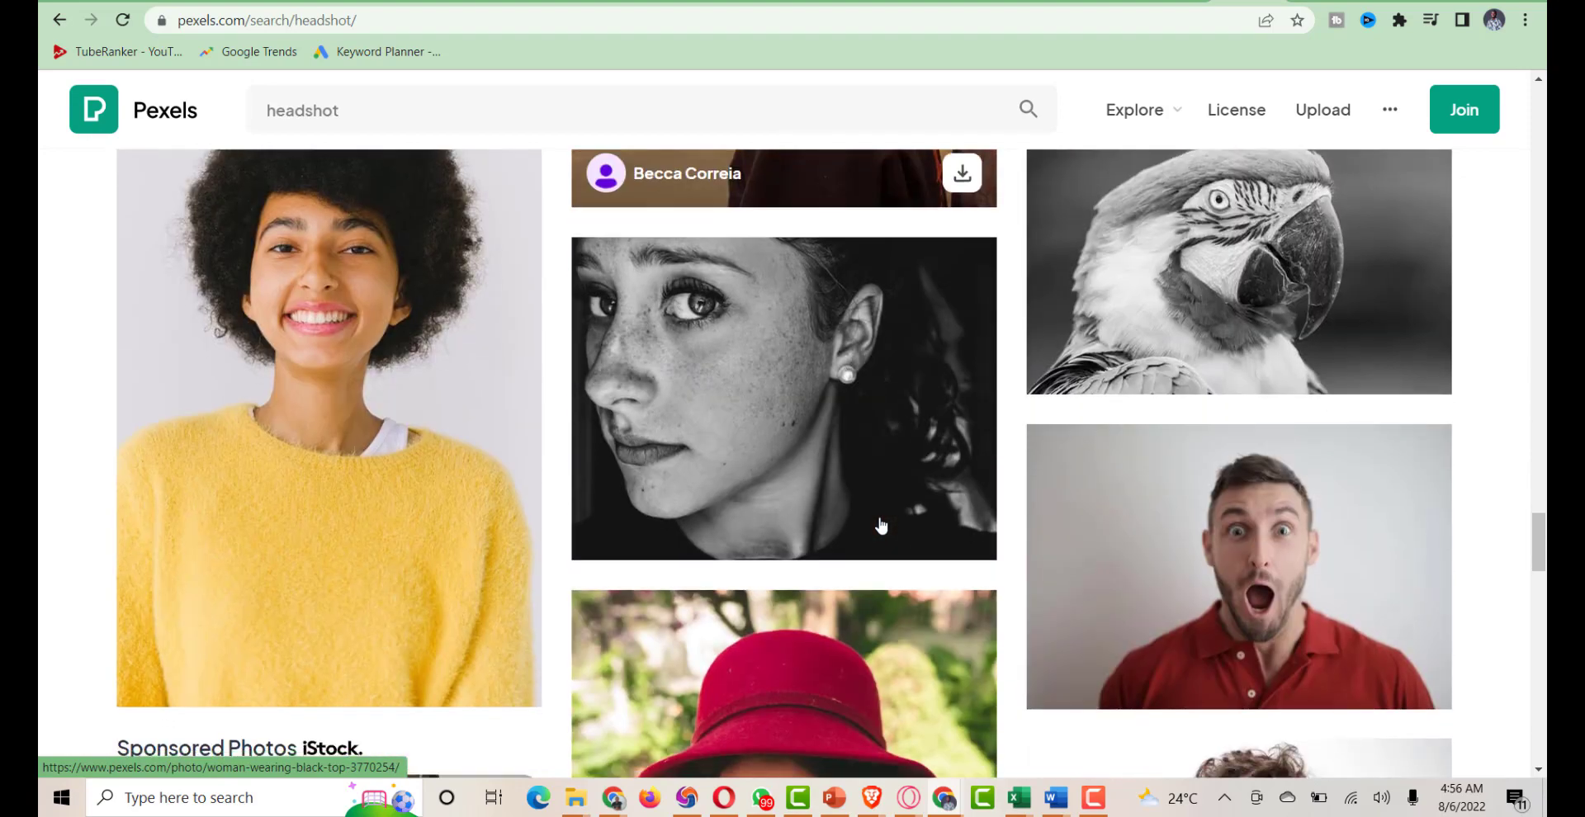
scroll(784, 533, down, 1)
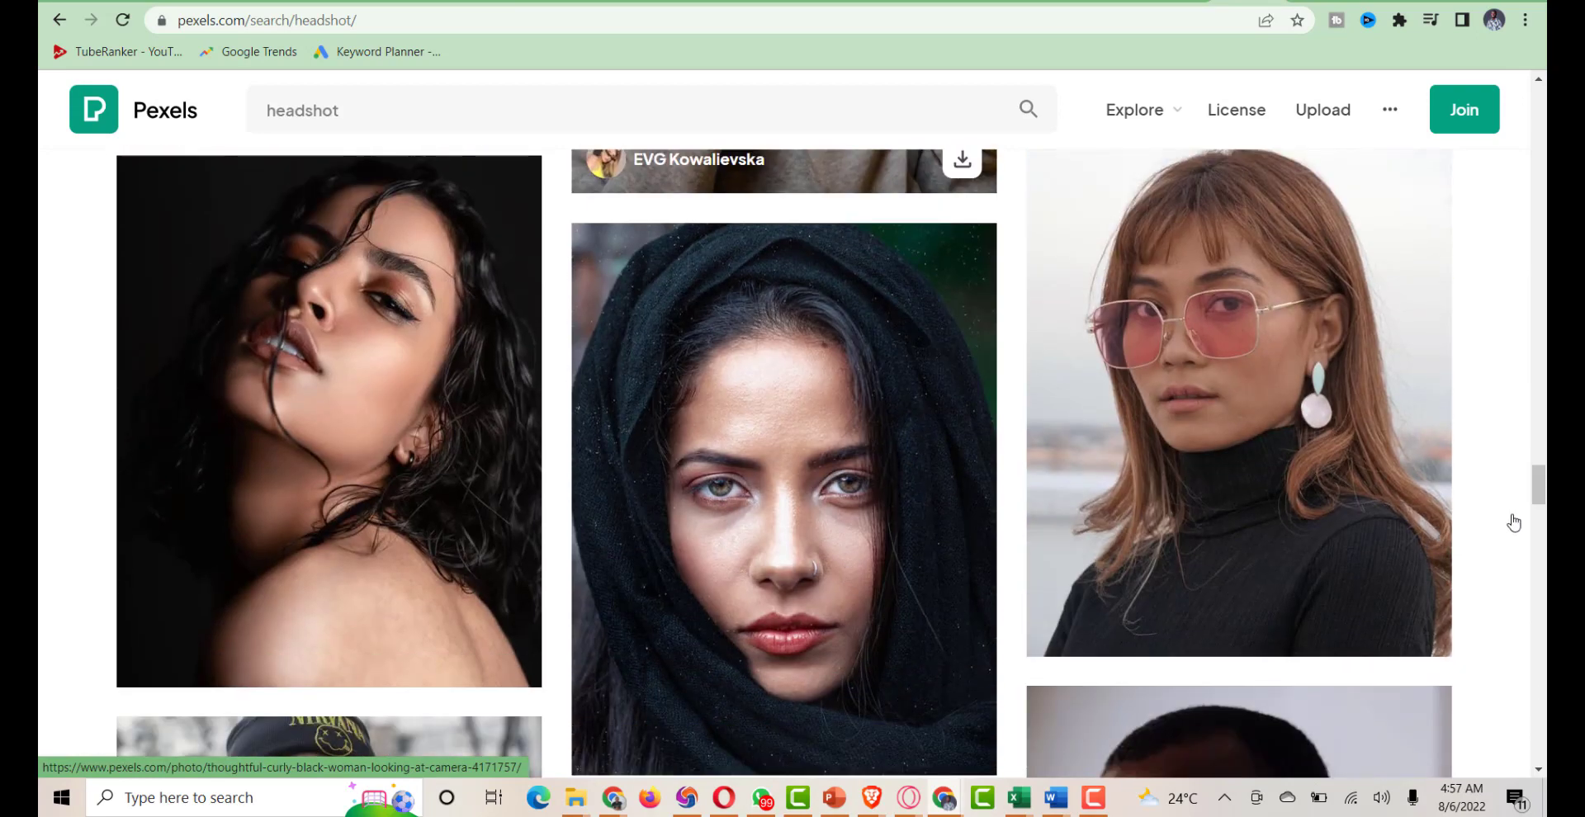
Scroll back to the top and open the related Portrait photo results
drag(1540, 492, 1542, 511)
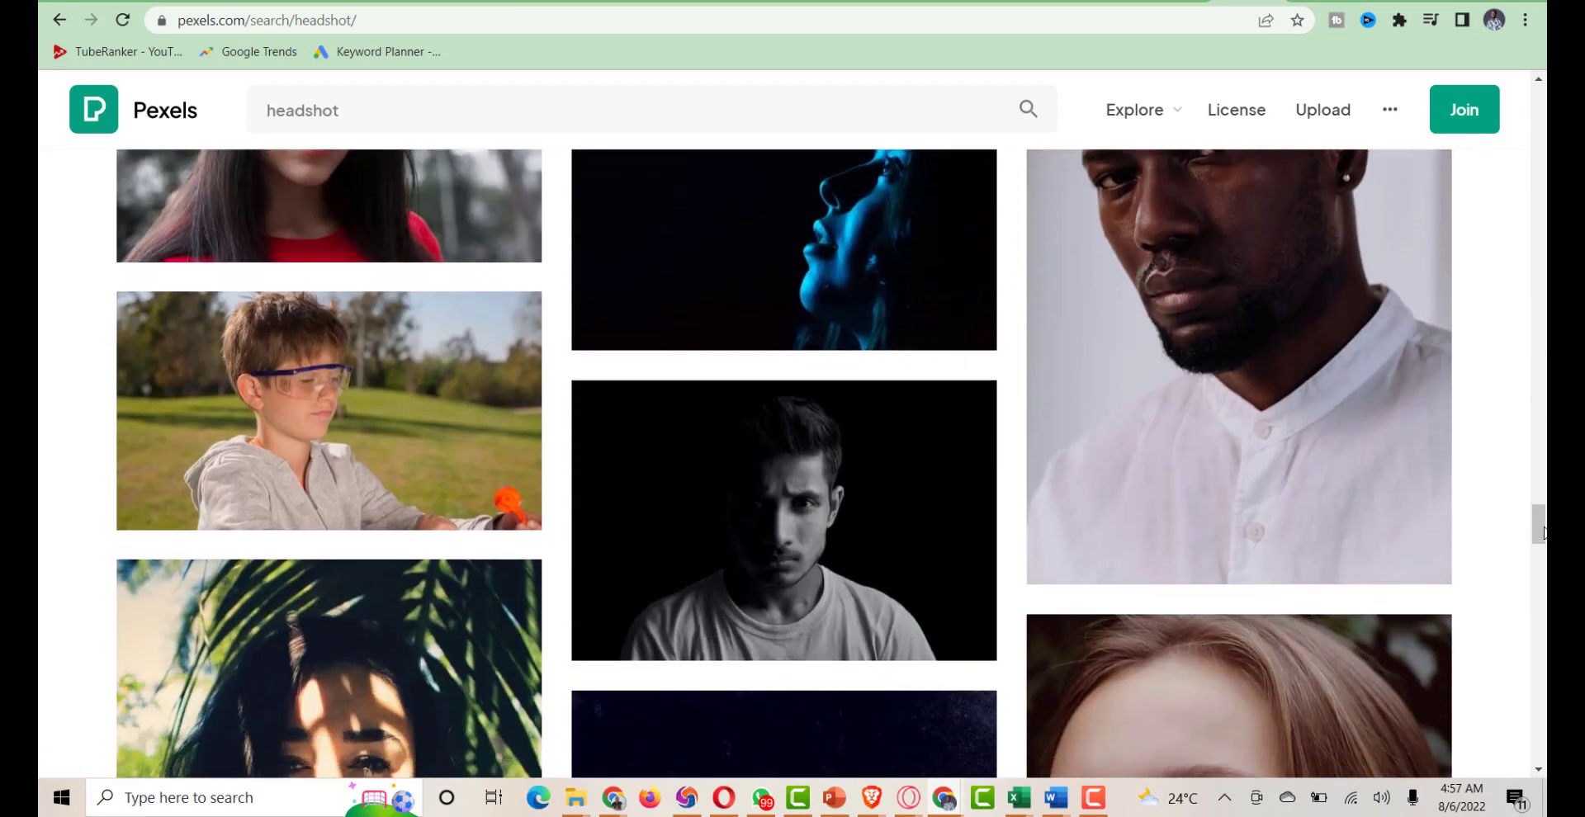
scroll(1542, 551, down, 1)
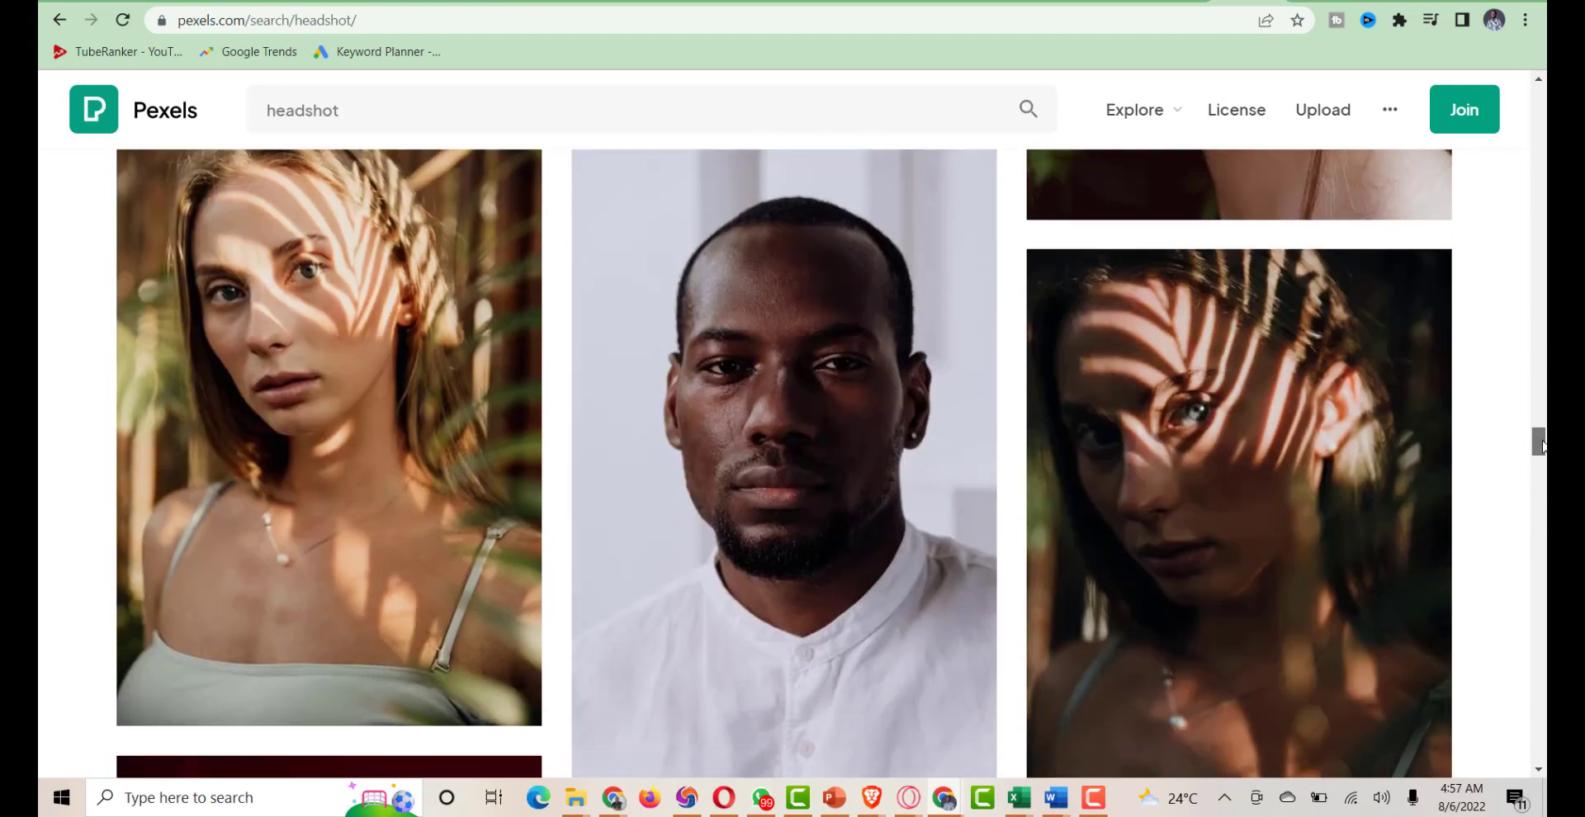
drag(1541, 445, 1541, 470)
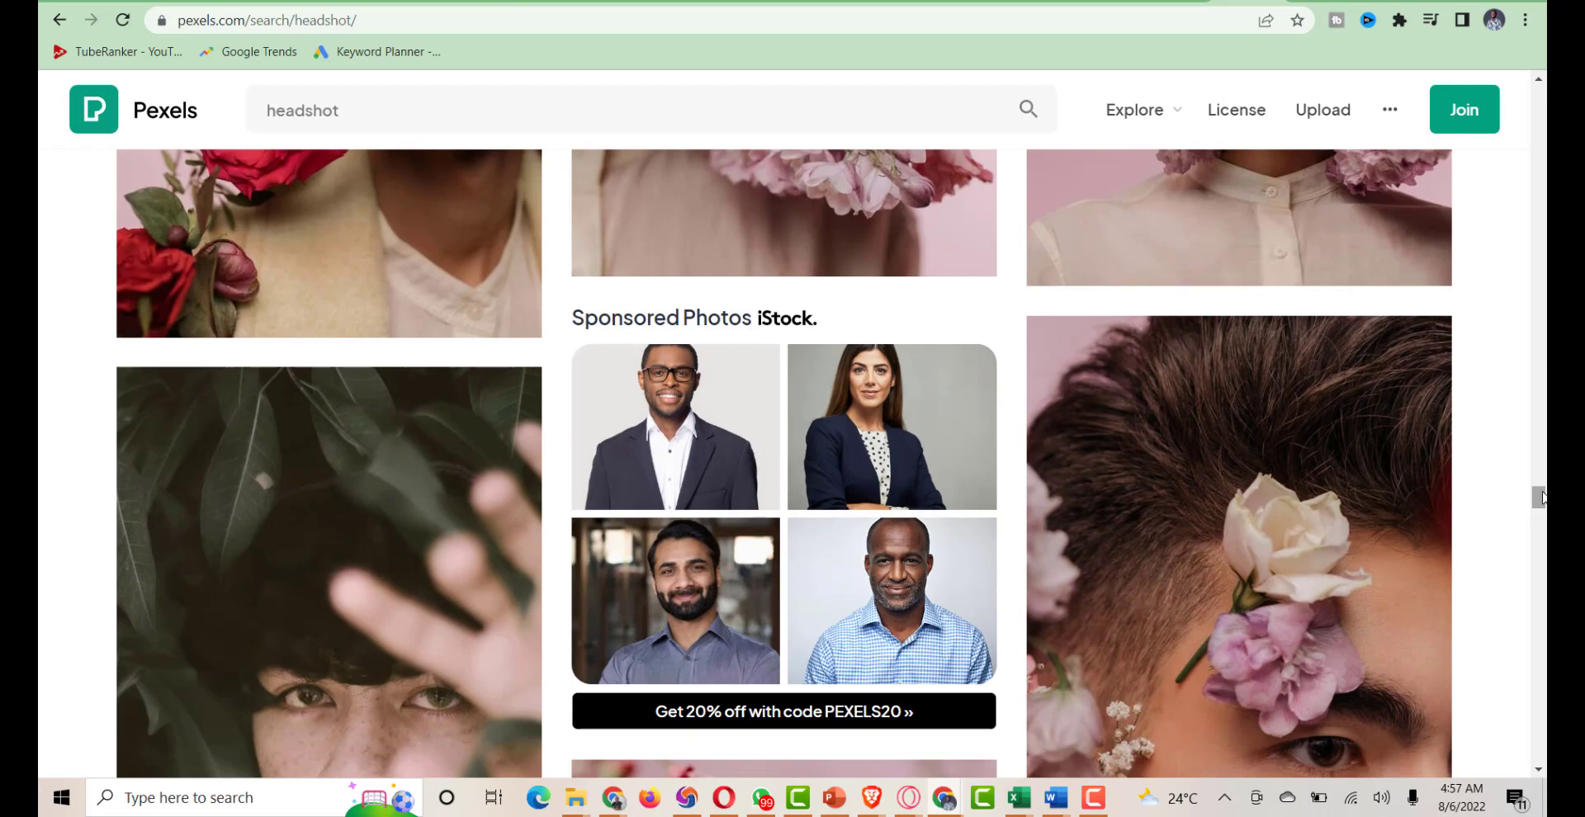
drag(1542, 497, 1546, 683)
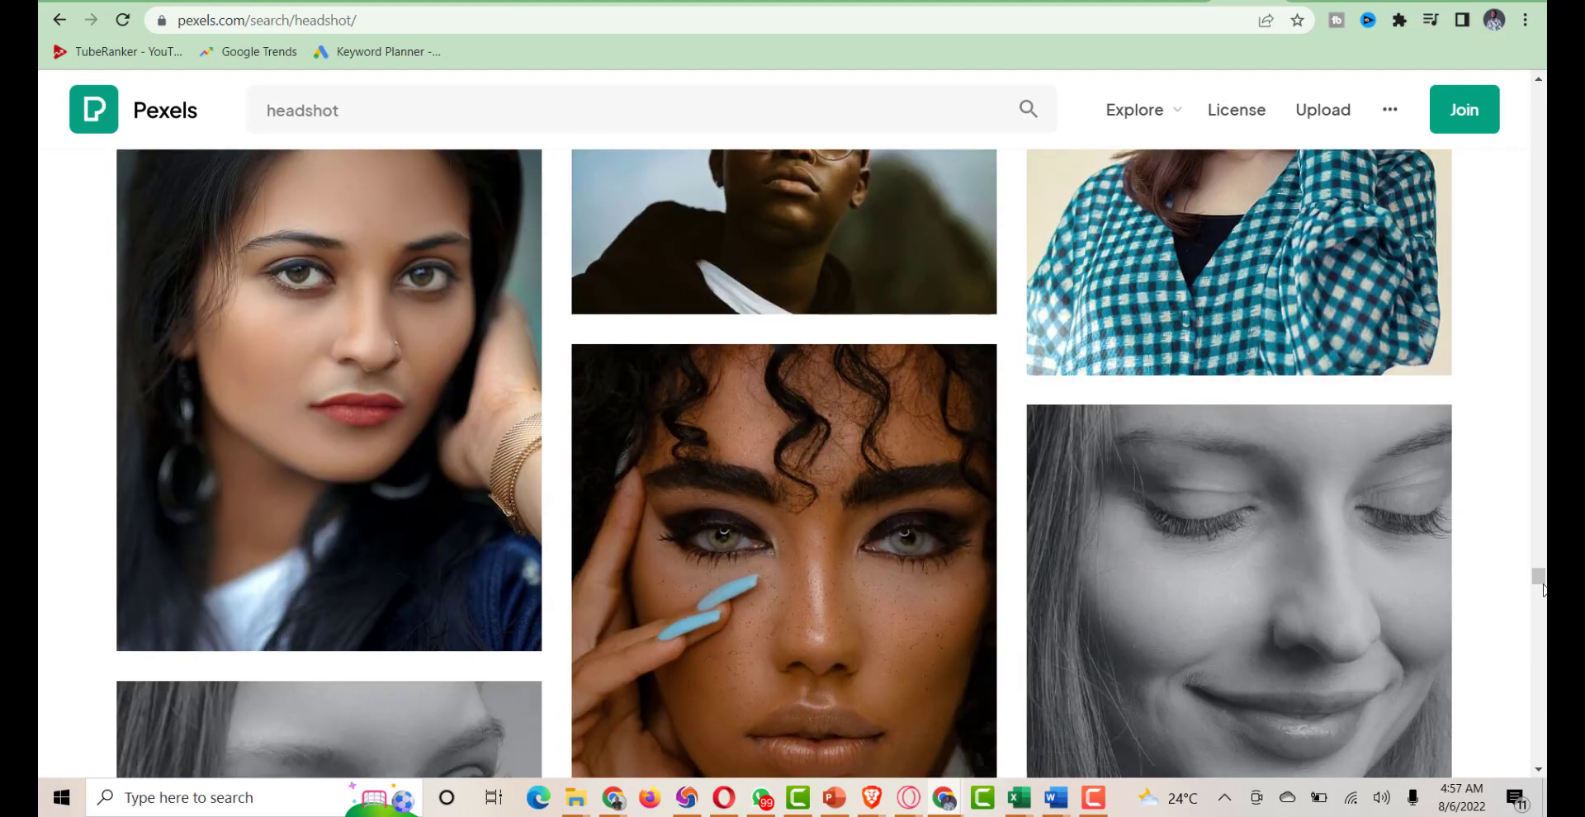
drag(1543, 589, 1543, 95)
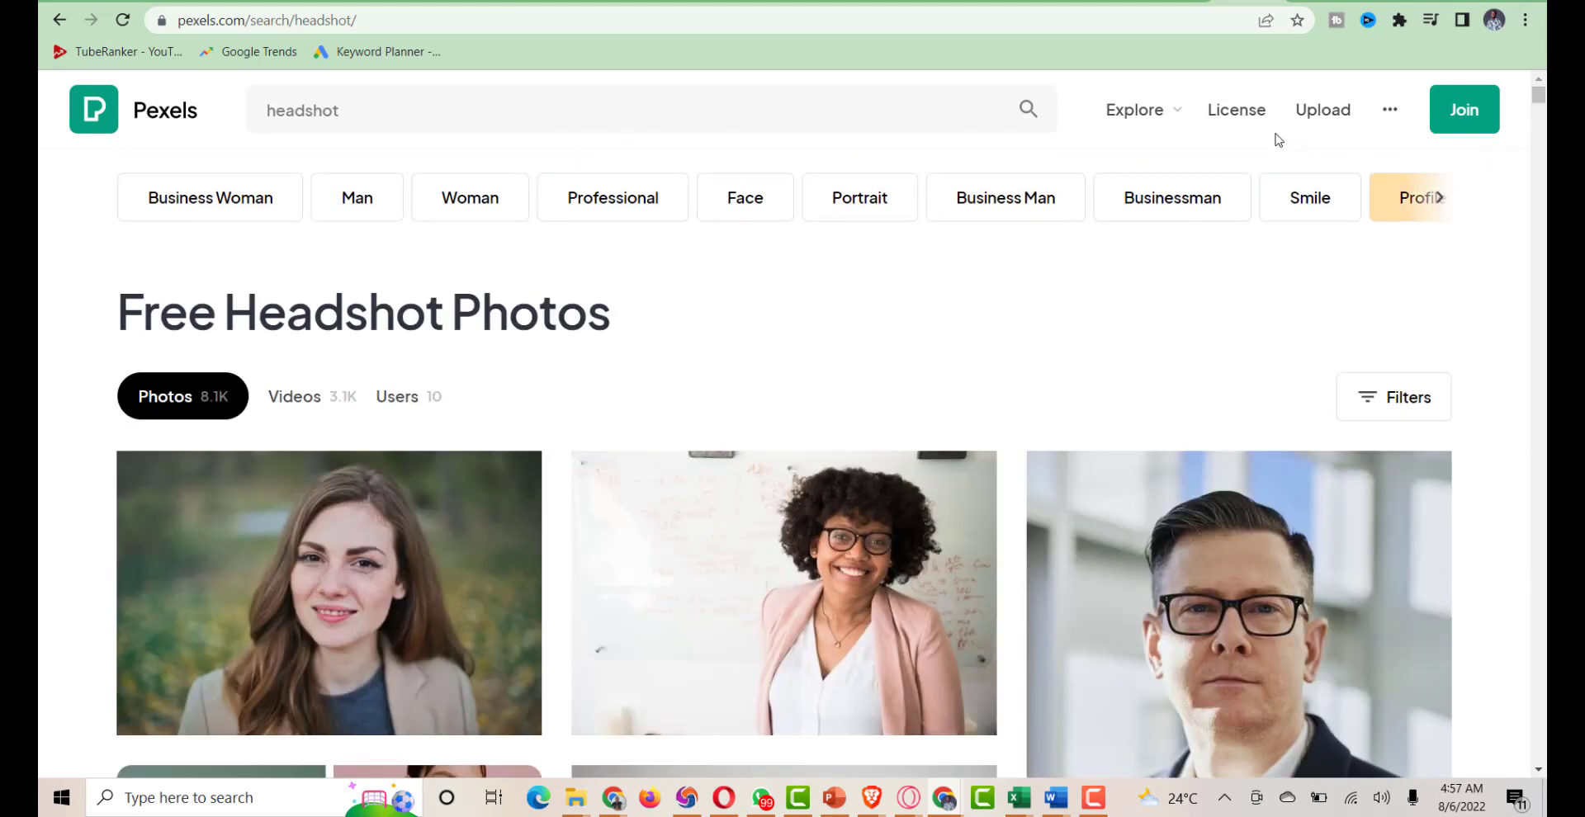
click(846, 206)
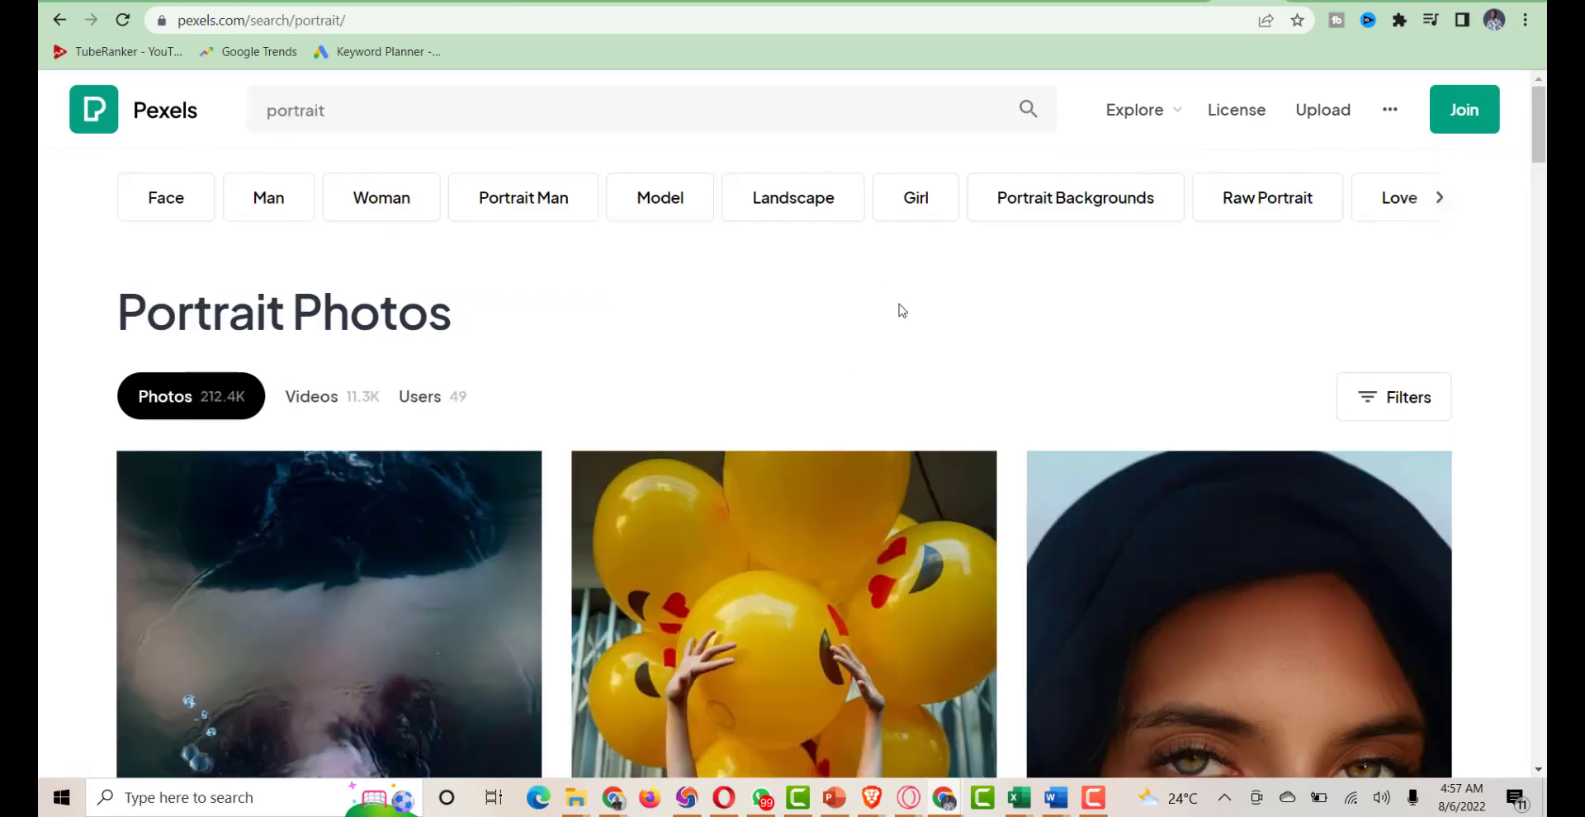
Browse the Portrait results and drag the smiling man with crossed arms onto remove.bg
scroll(902, 310, down, 15)
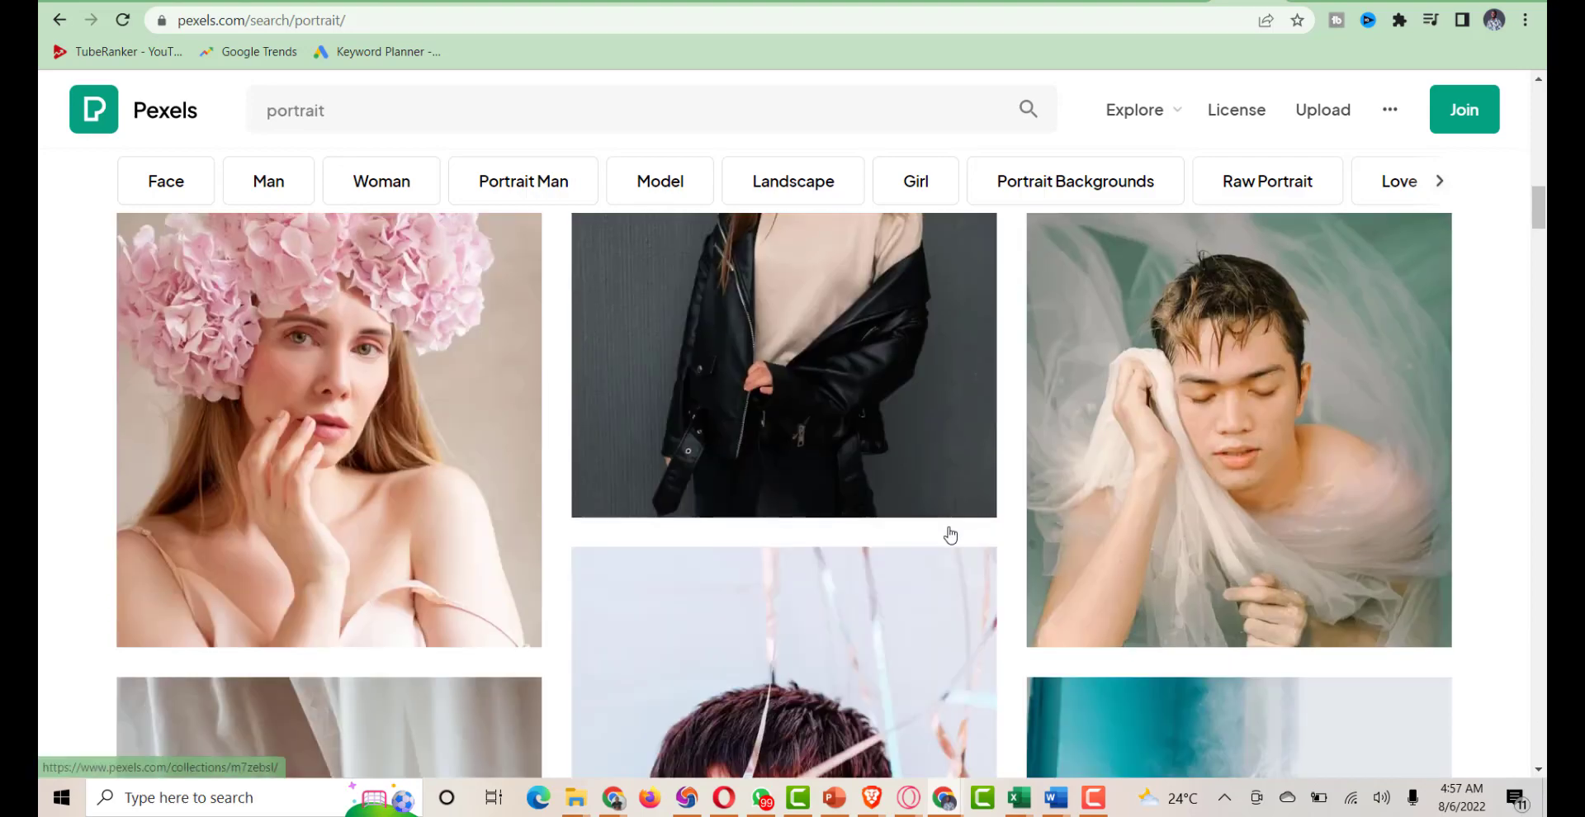
scroll(950, 535, down, 2)
scroll(1539, 259, down, 3)
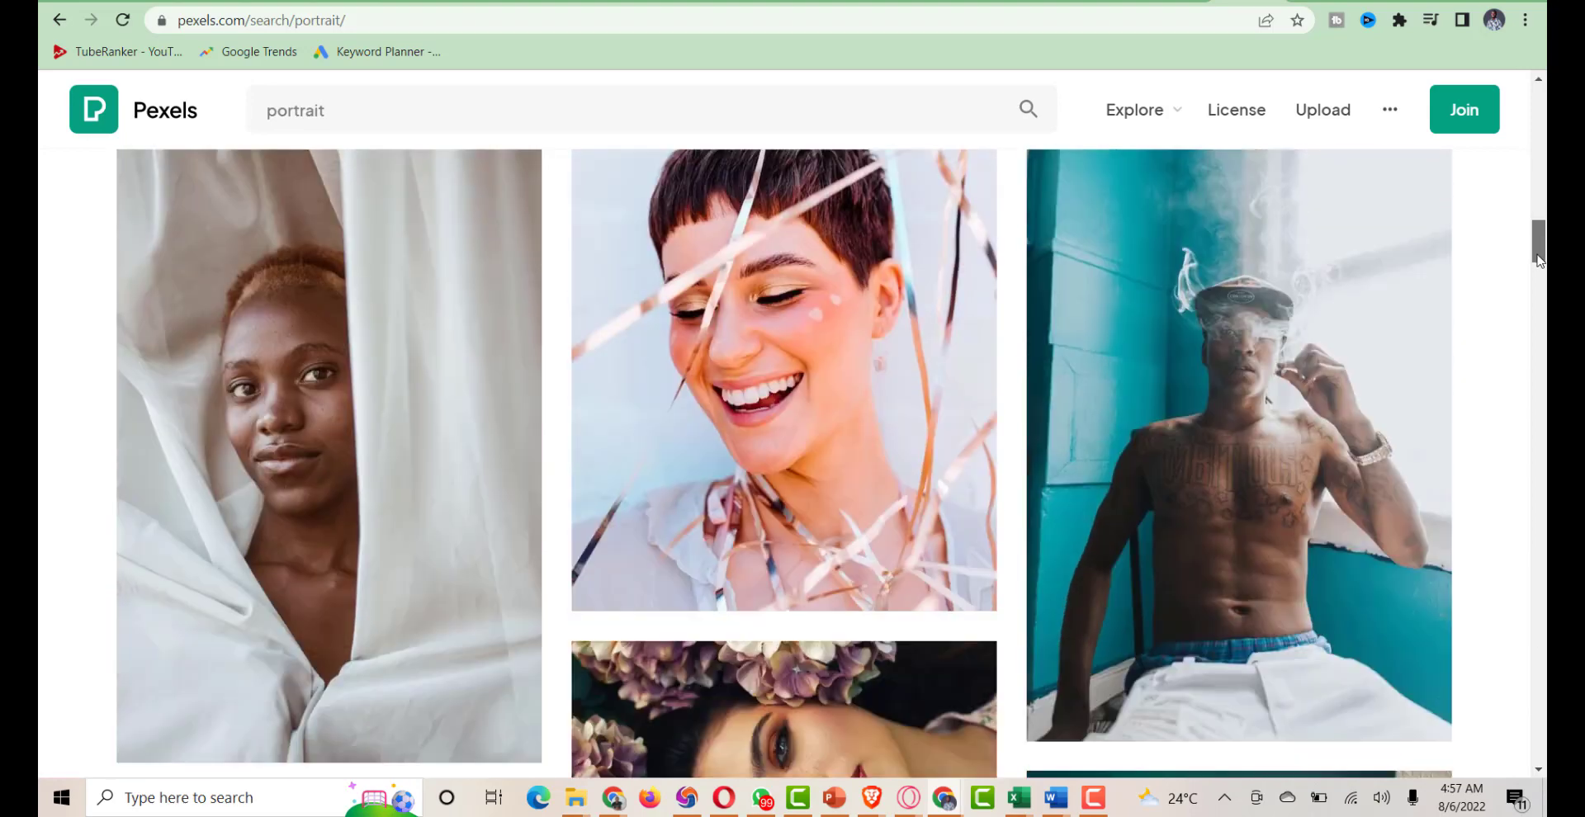
drag(1539, 259, 1544, 475)
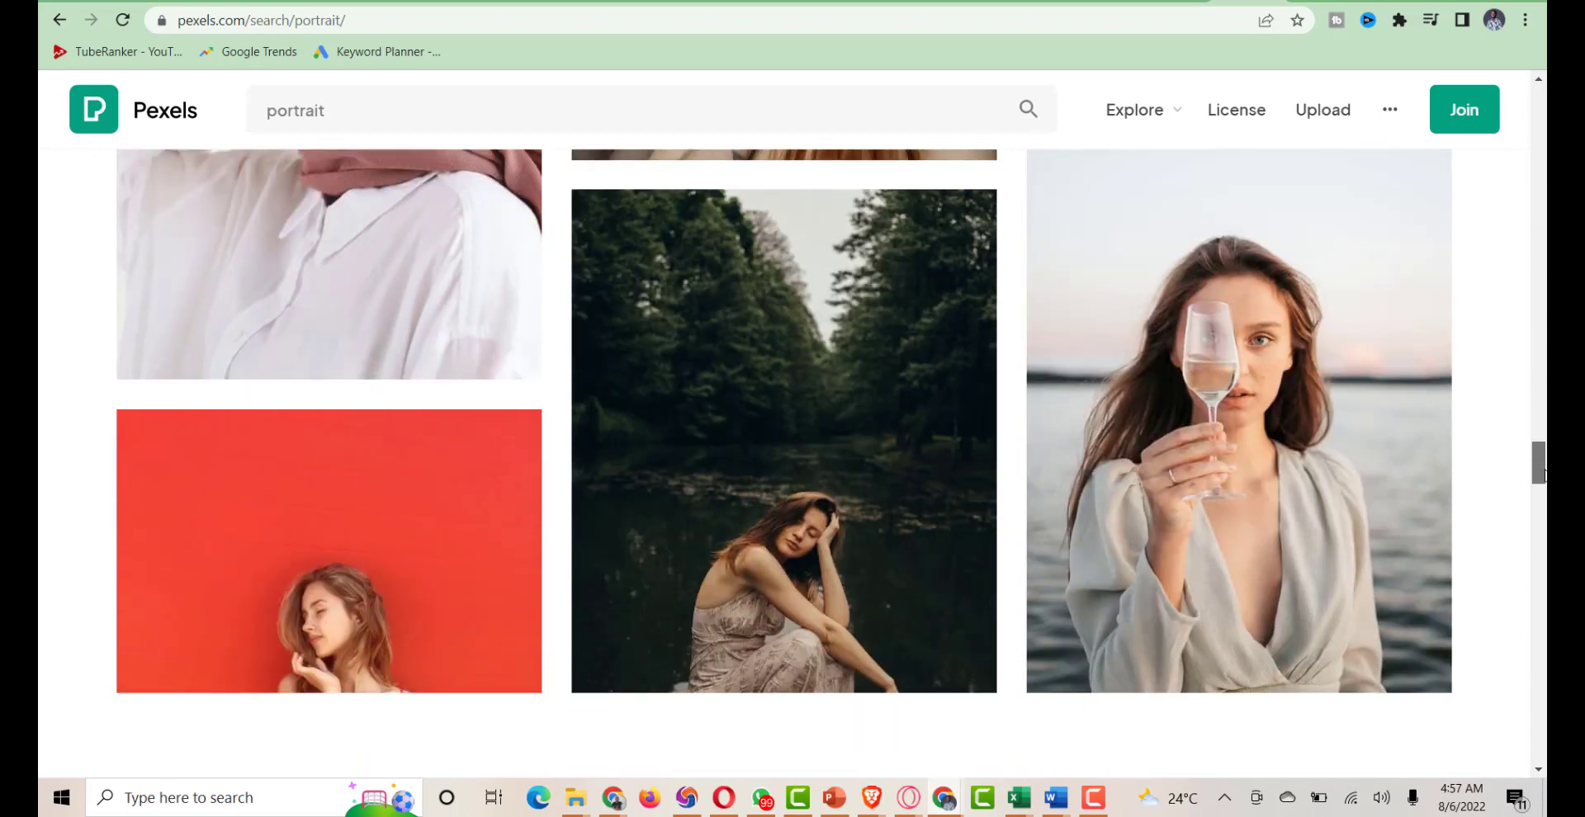
scroll(1543, 512, down, 15)
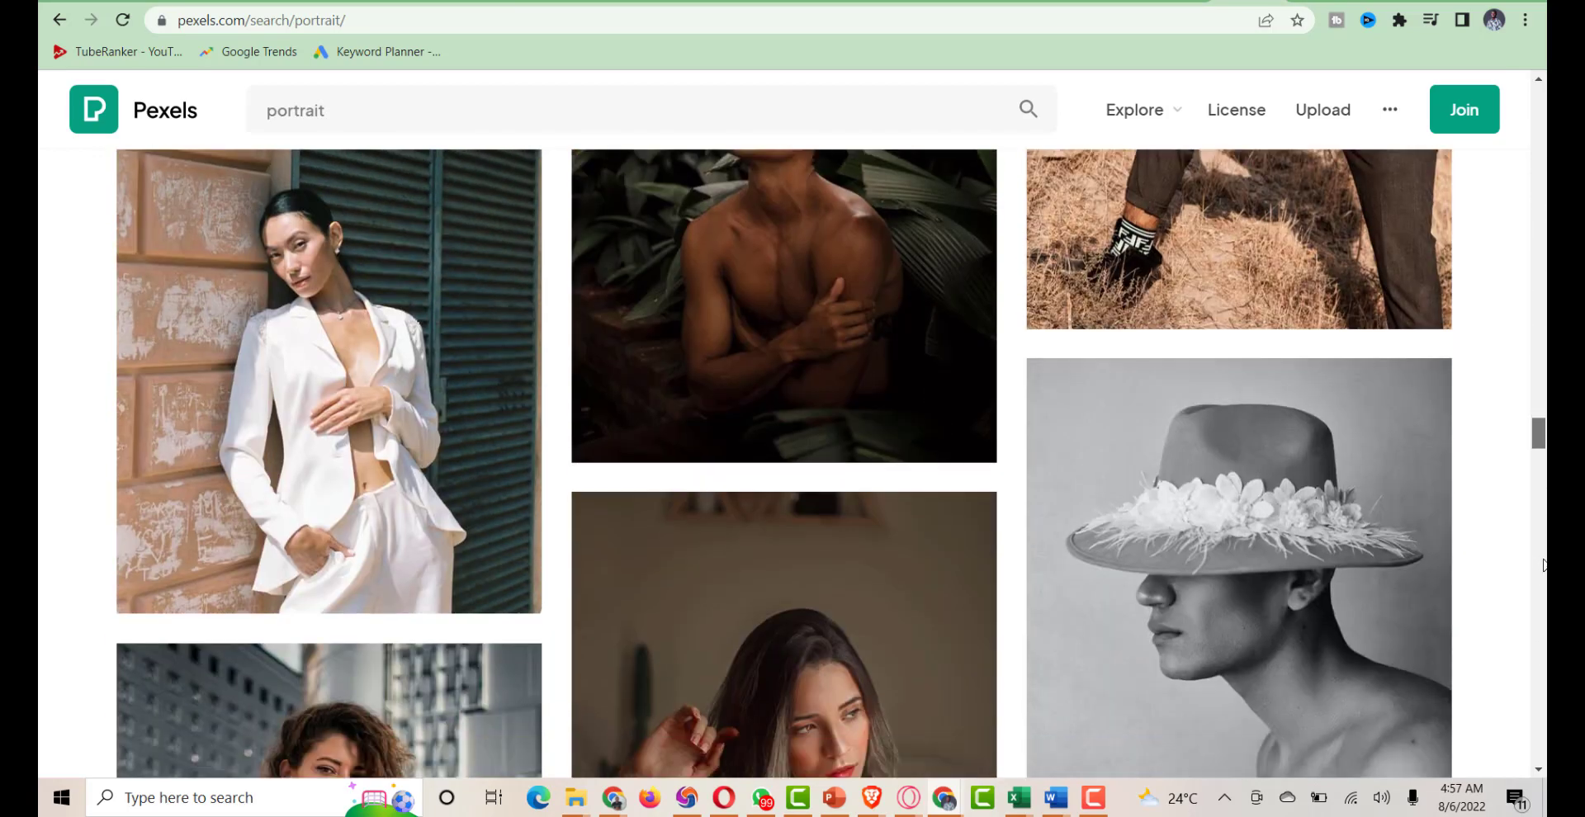
scroll(1543, 566, down, 10)
scroll(1543, 578, up, 4)
scroll(1545, 593, down, 4)
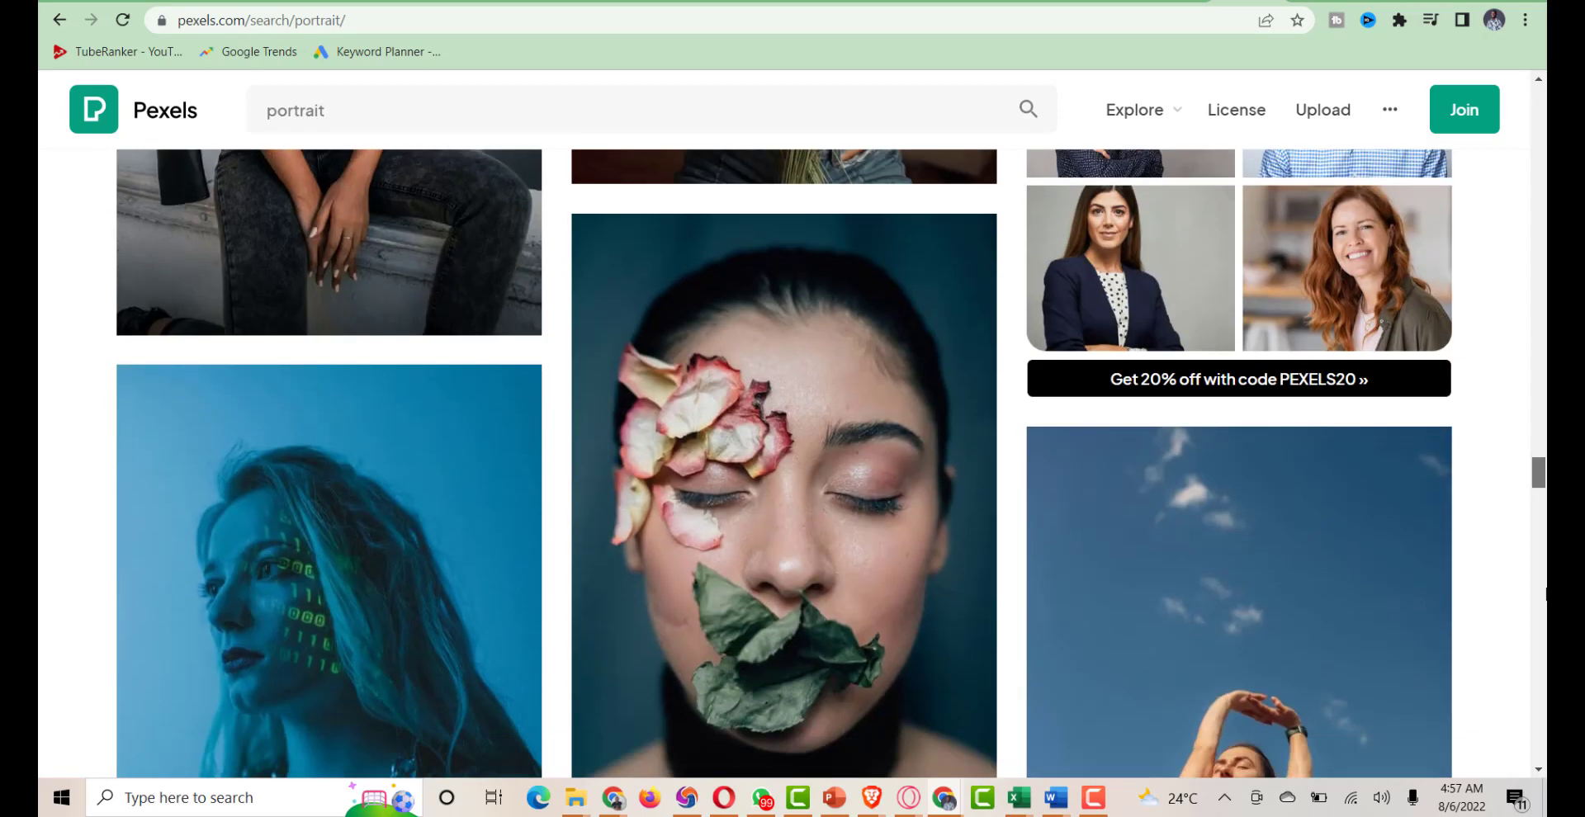
scroll(1543, 603, up, 5)
scroll(1542, 627, down, 15)
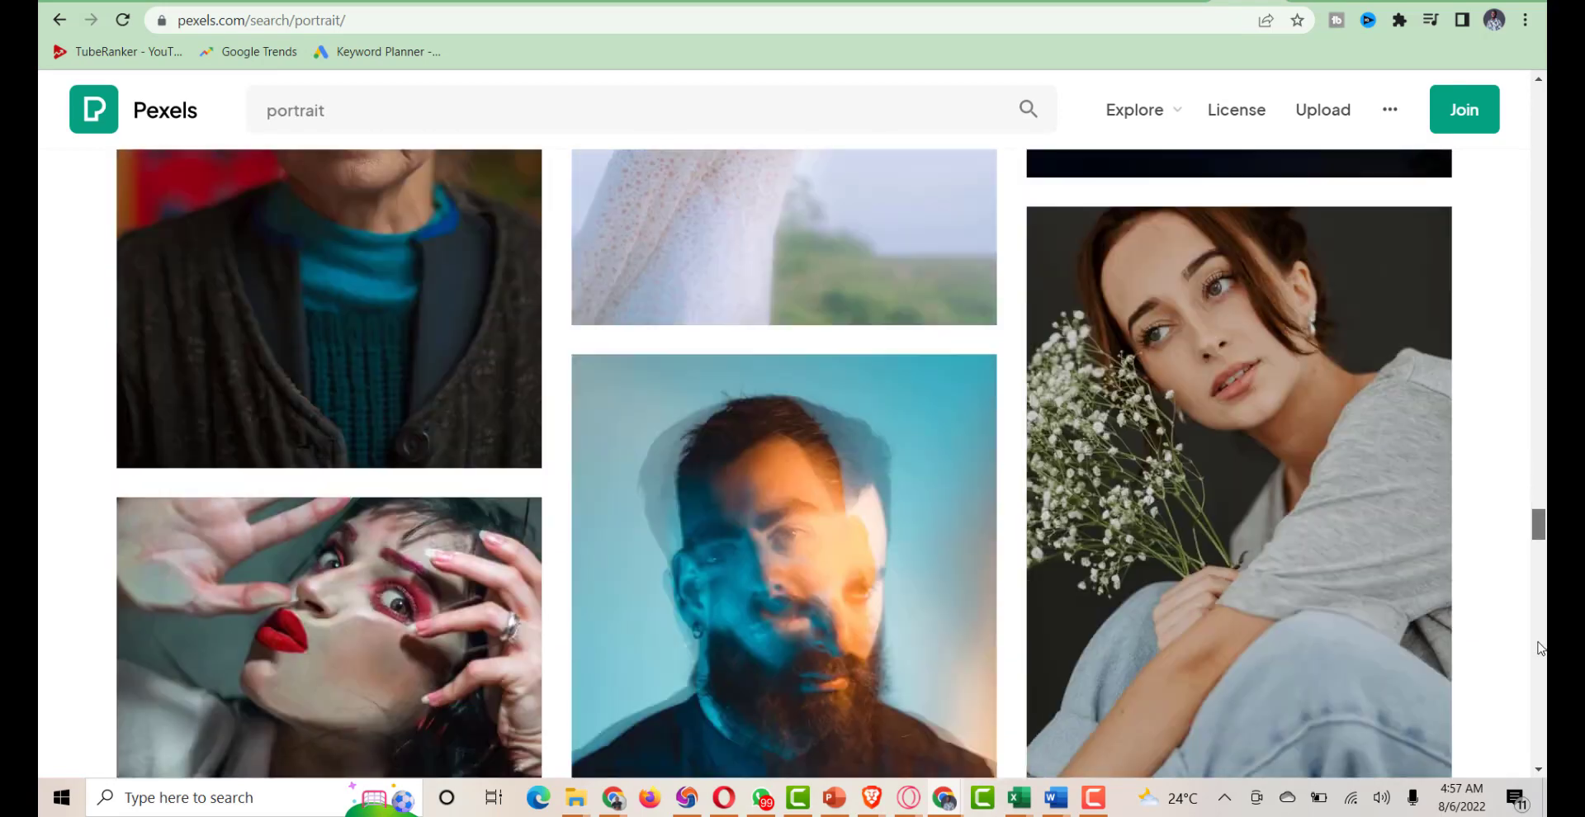
scroll(1540, 652, down, 5)
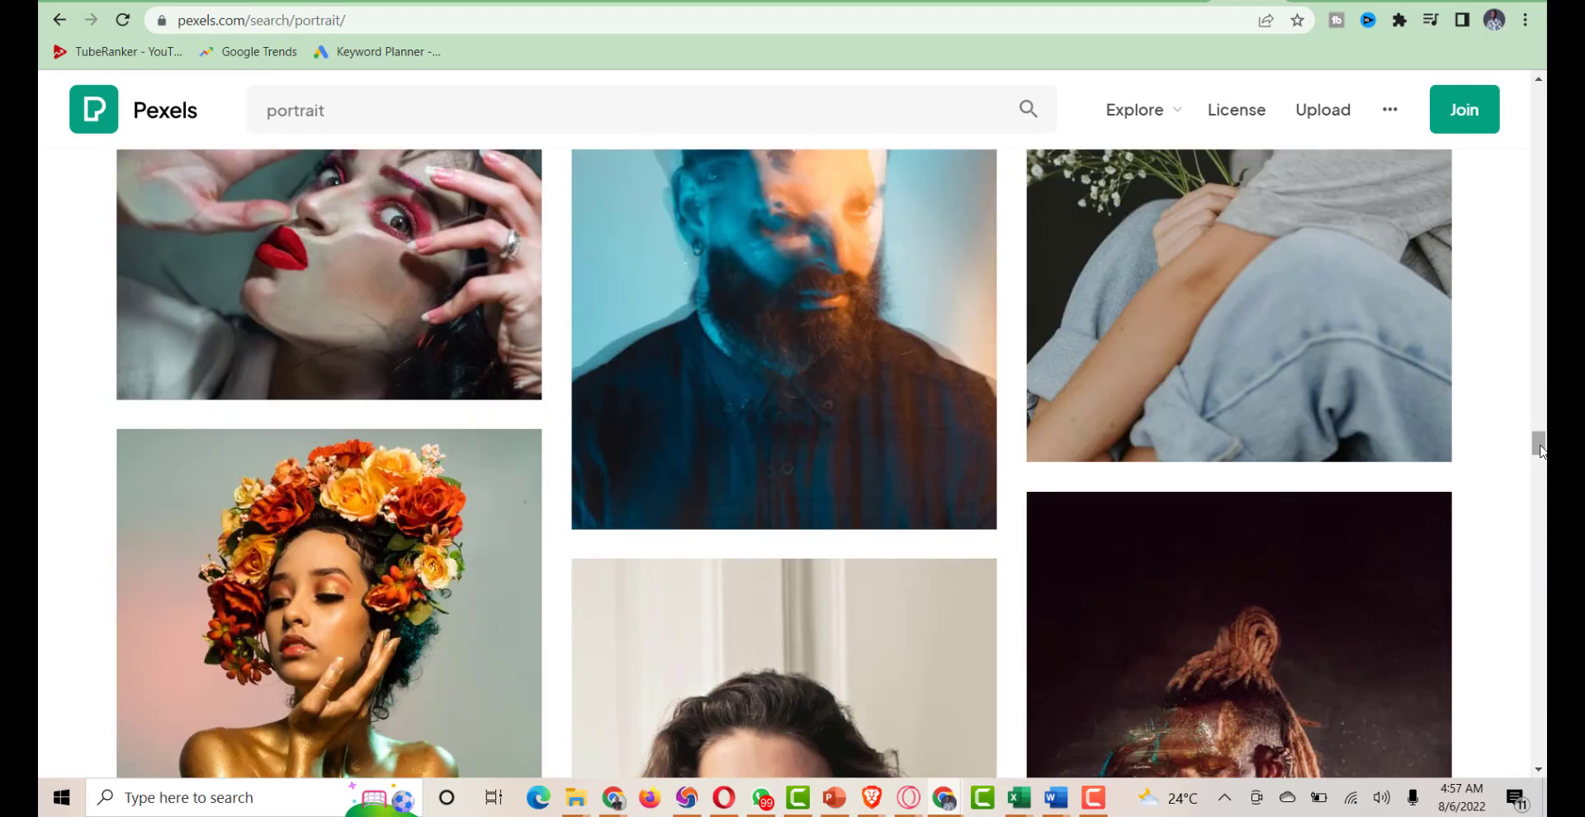
drag(1540, 450, 1540, 513)
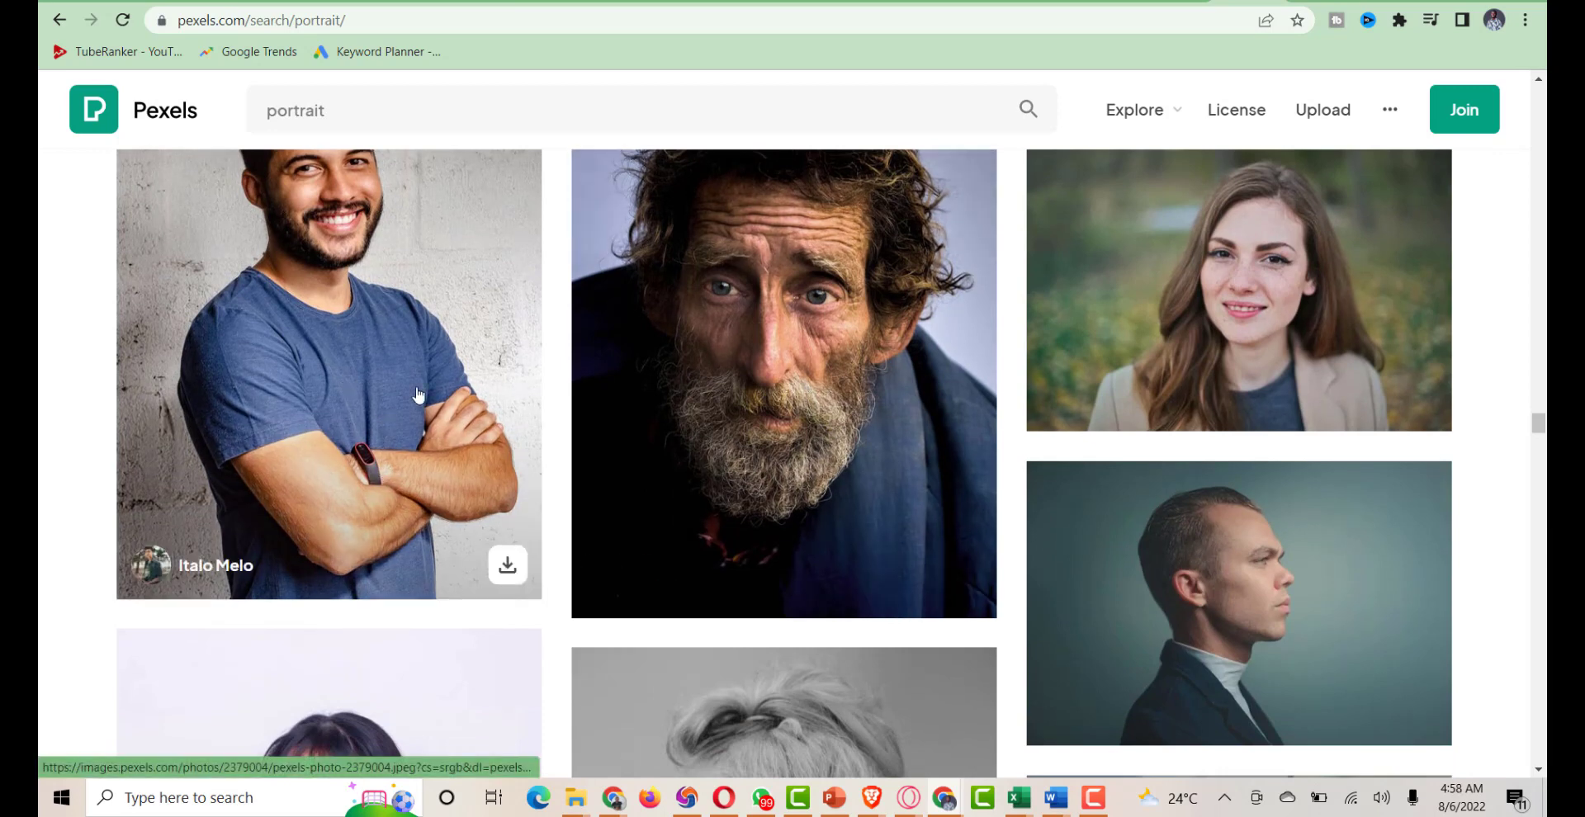
drag(418, 395, 777, 520)
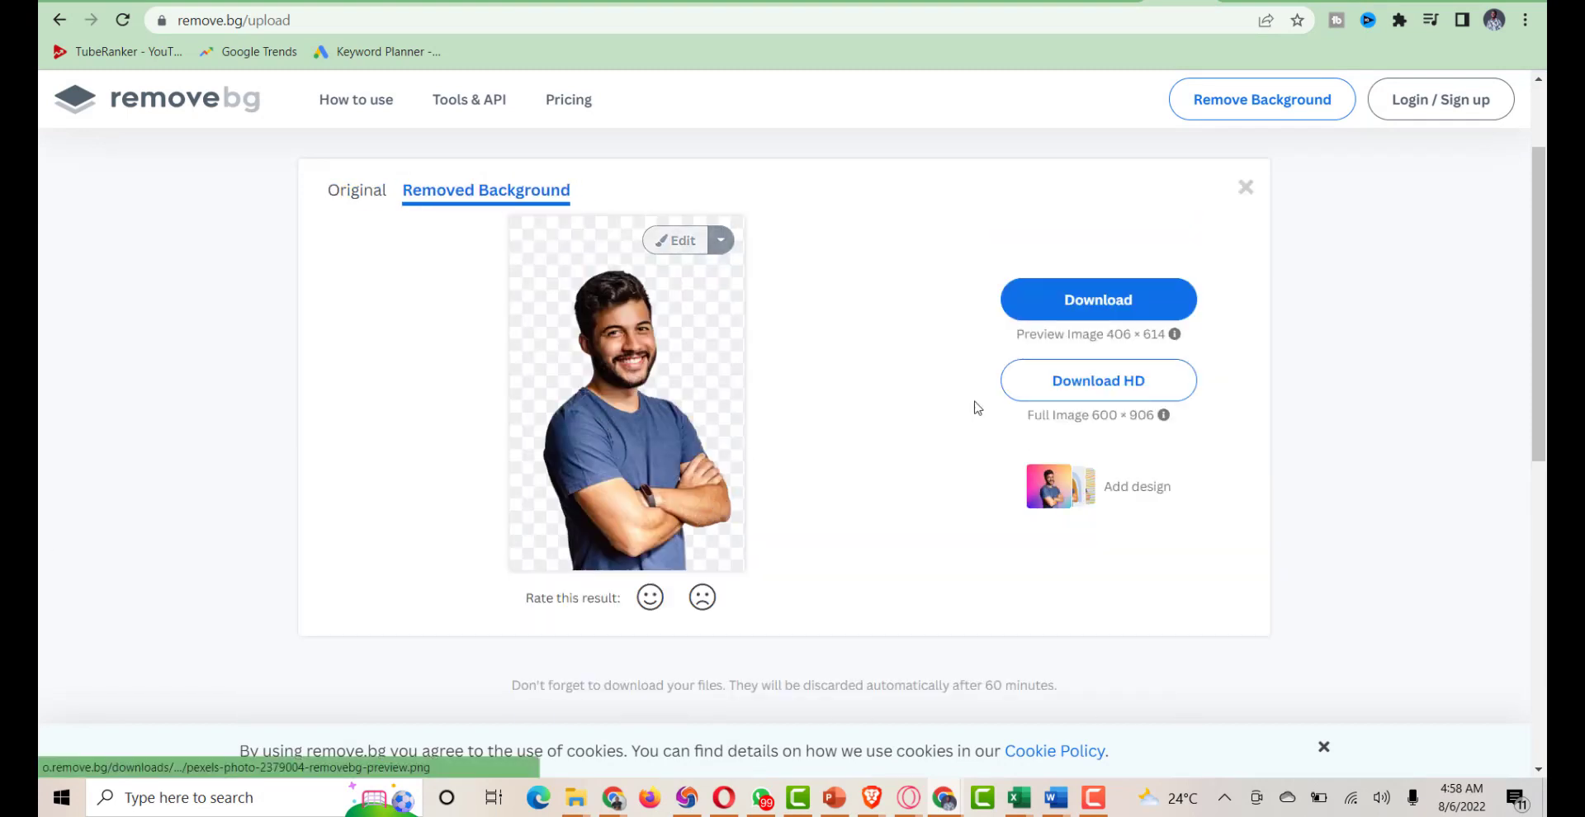
Download the smiling man's background-removed cut-out as a PNG and go back to the Canva design
click(1105, 297)
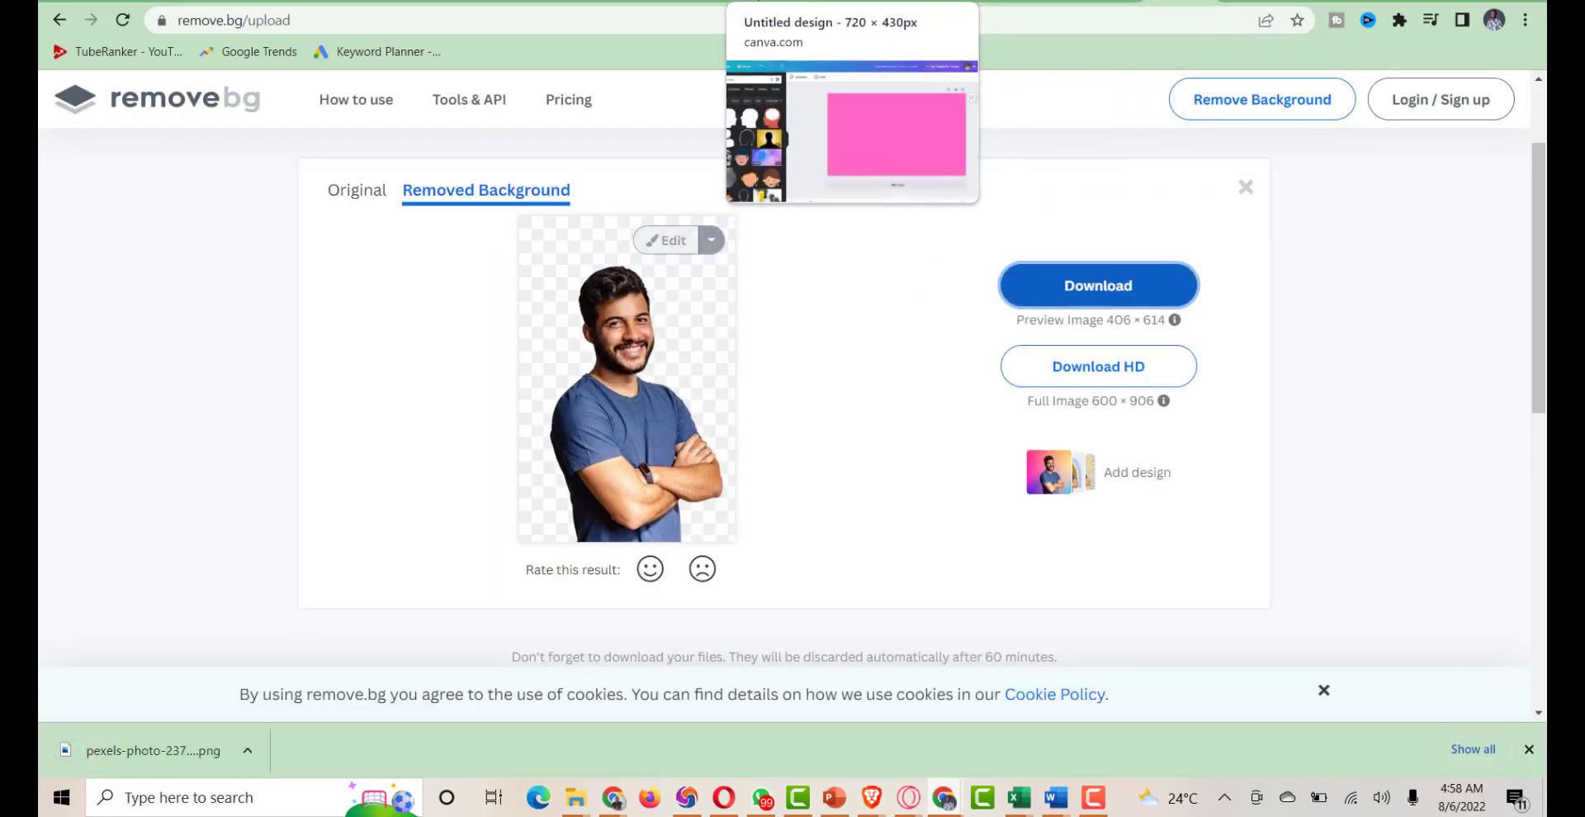
click(834, 3)
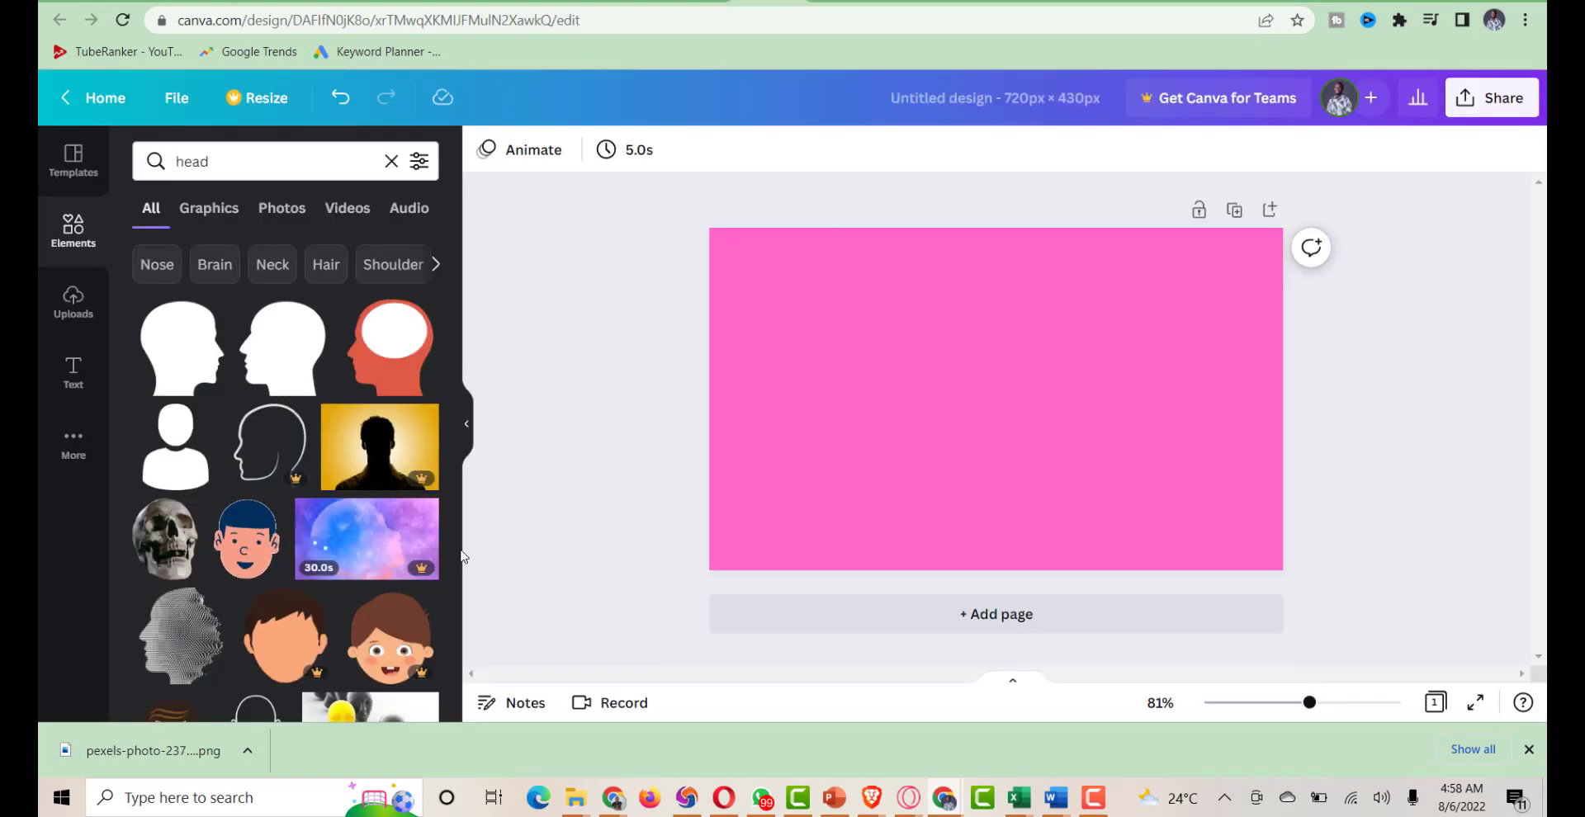
Upload the cut-out PNG onto the pink page, move it lower right, and flip it horizontally
drag(188, 758, 1024, 426)
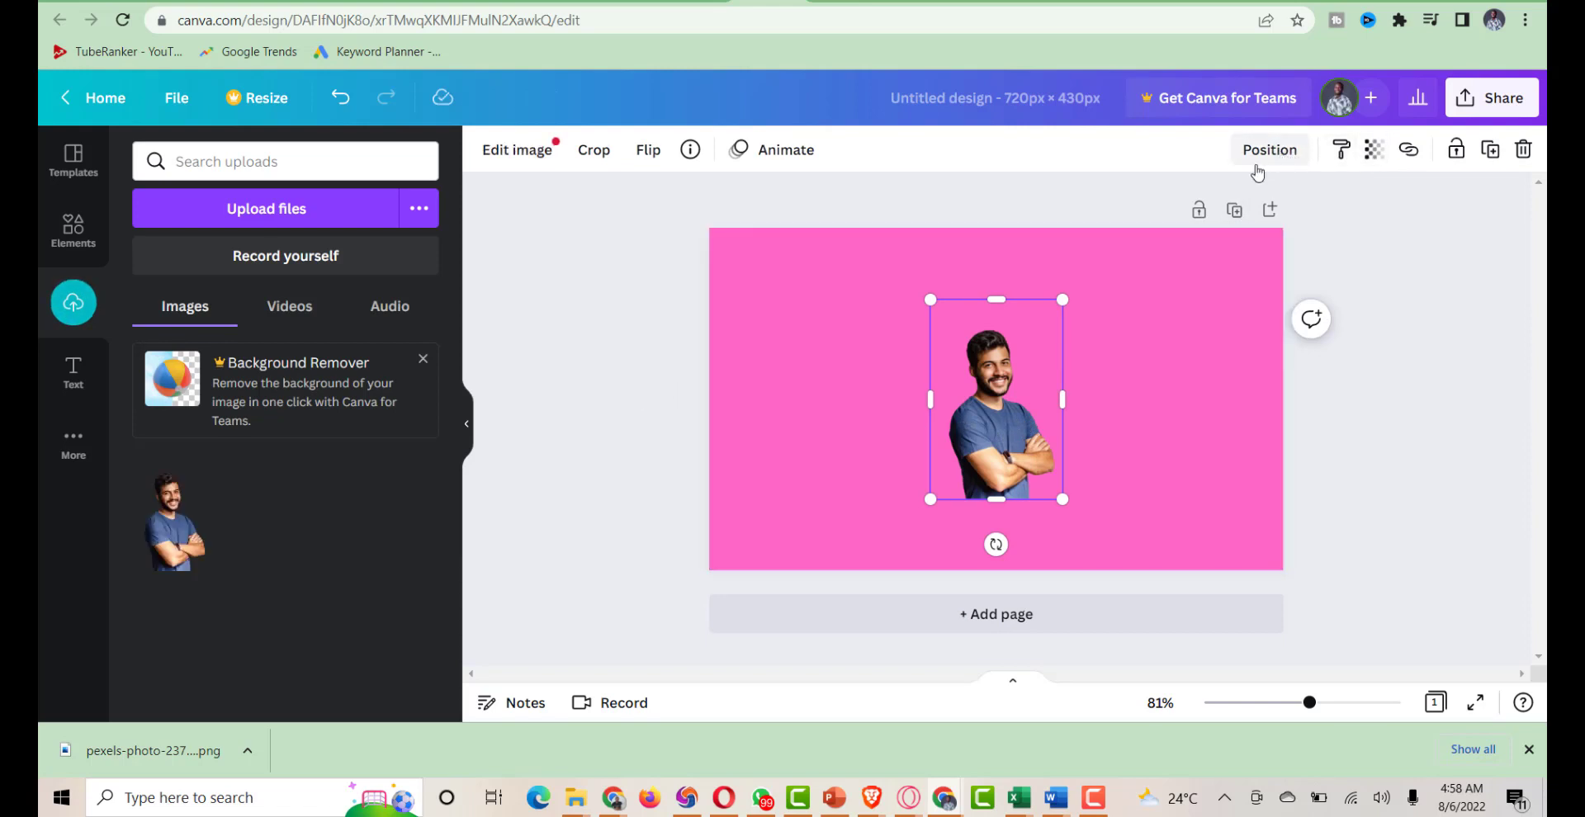
drag(1066, 434, 1228, 470)
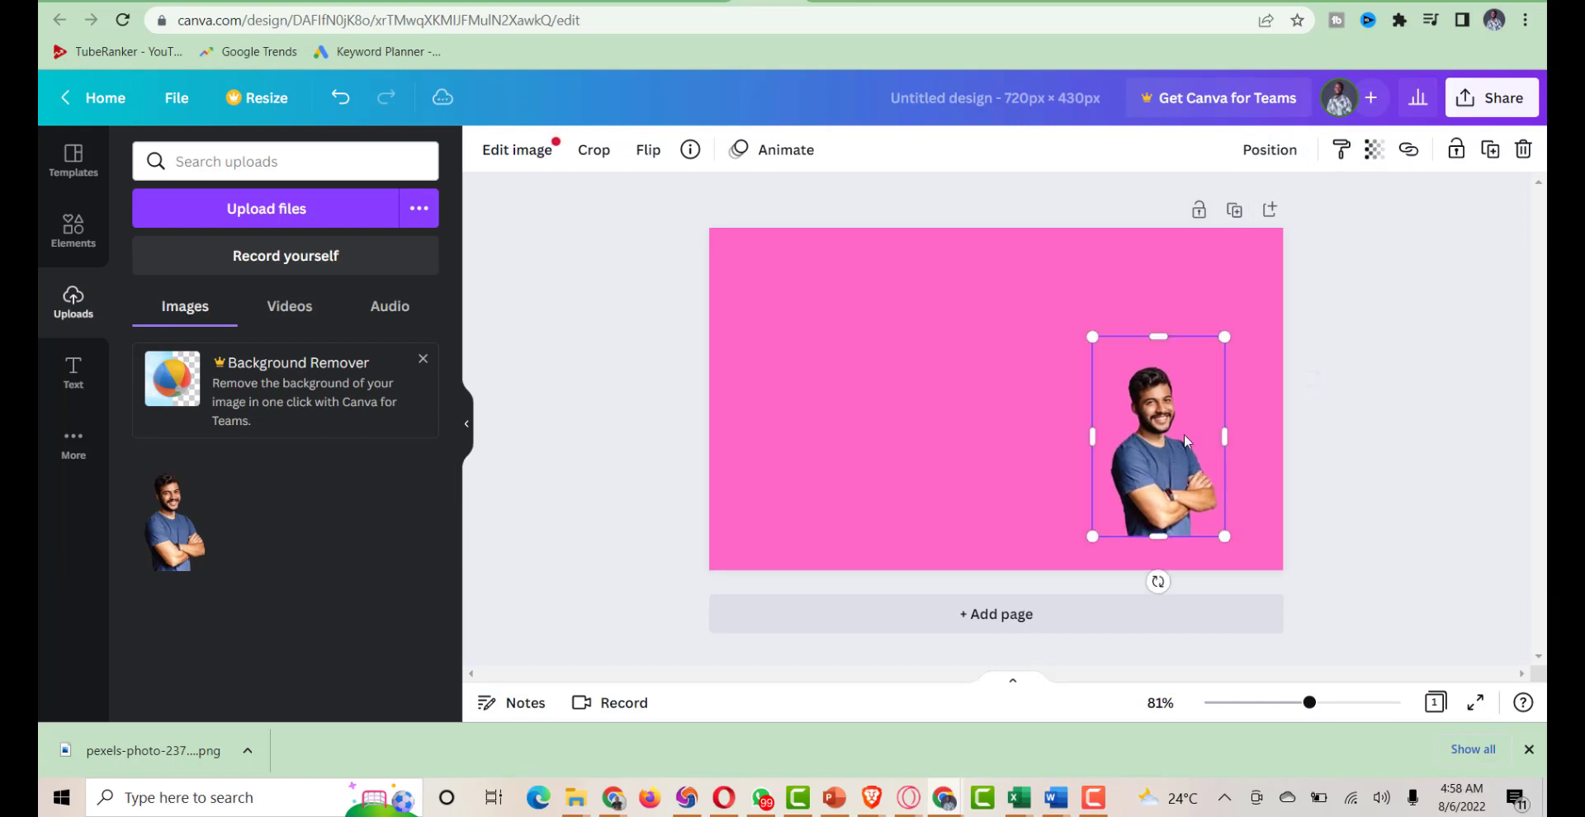
click(1268, 150)
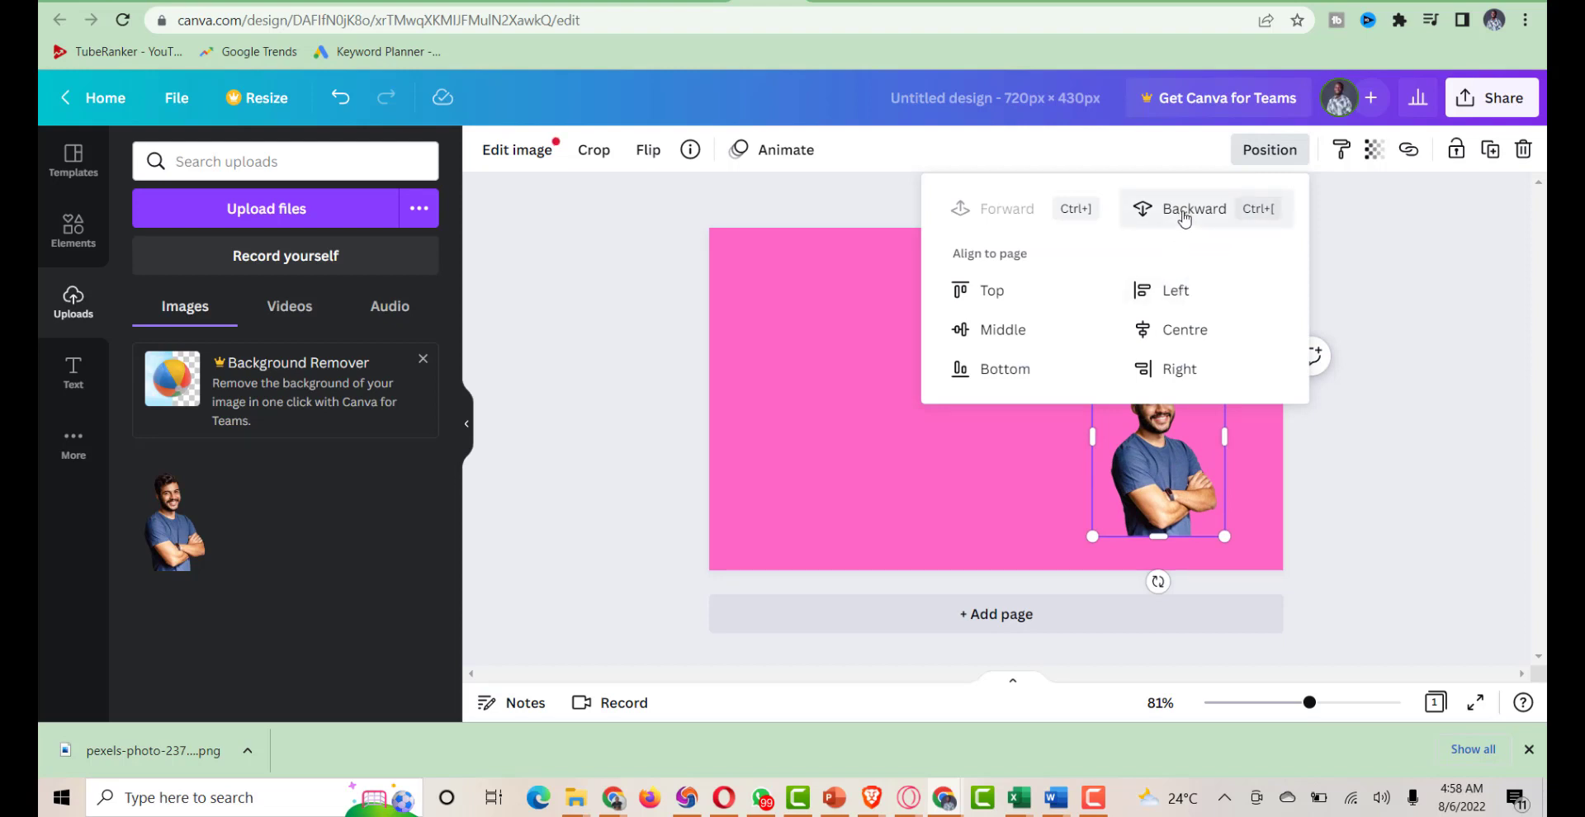
click(1400, 283)
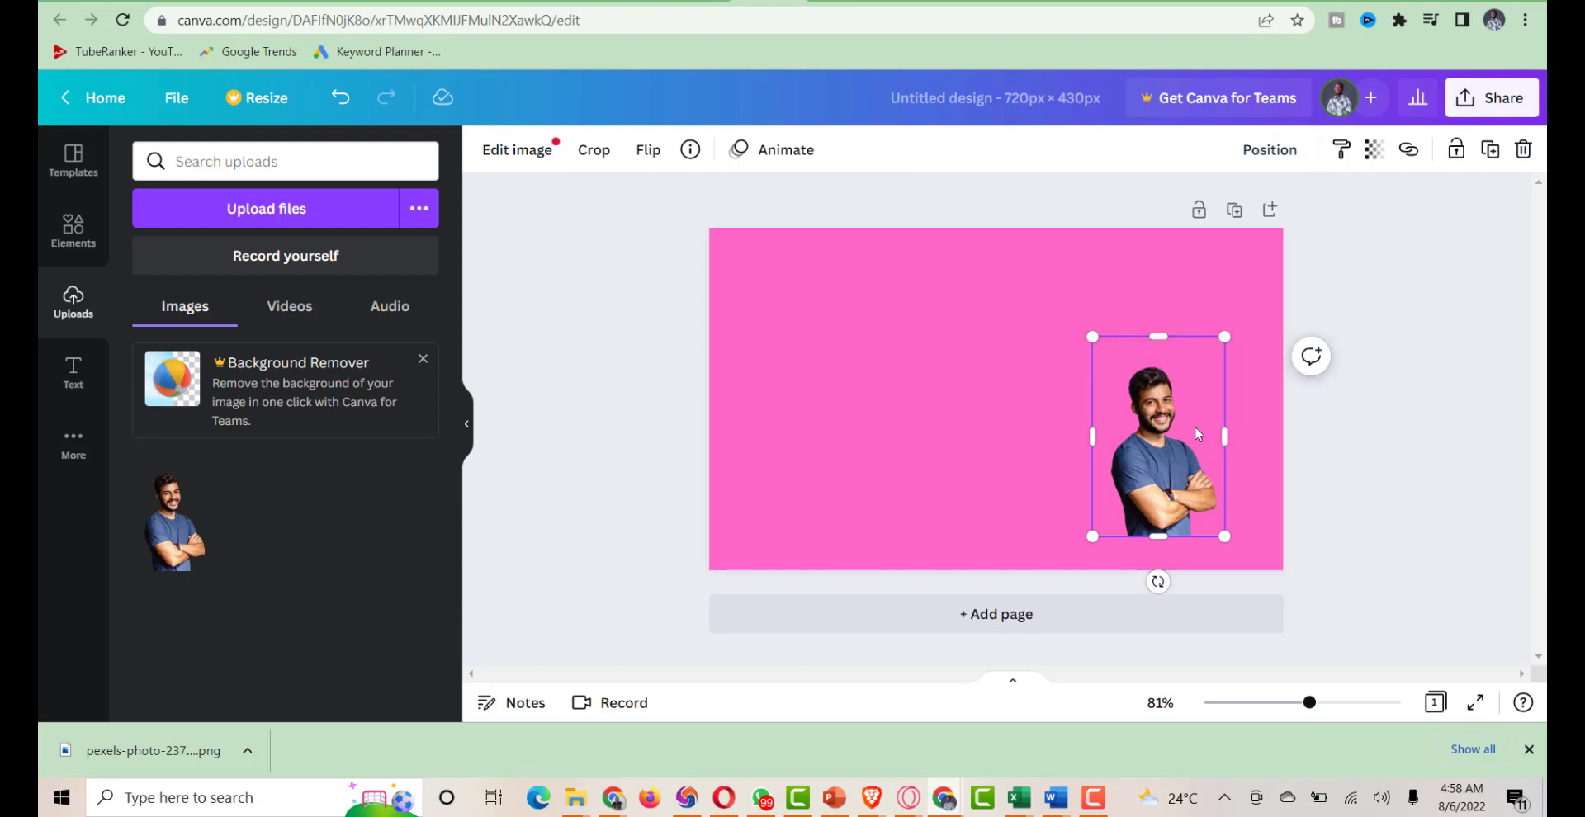
click(649, 150)
click(650, 201)
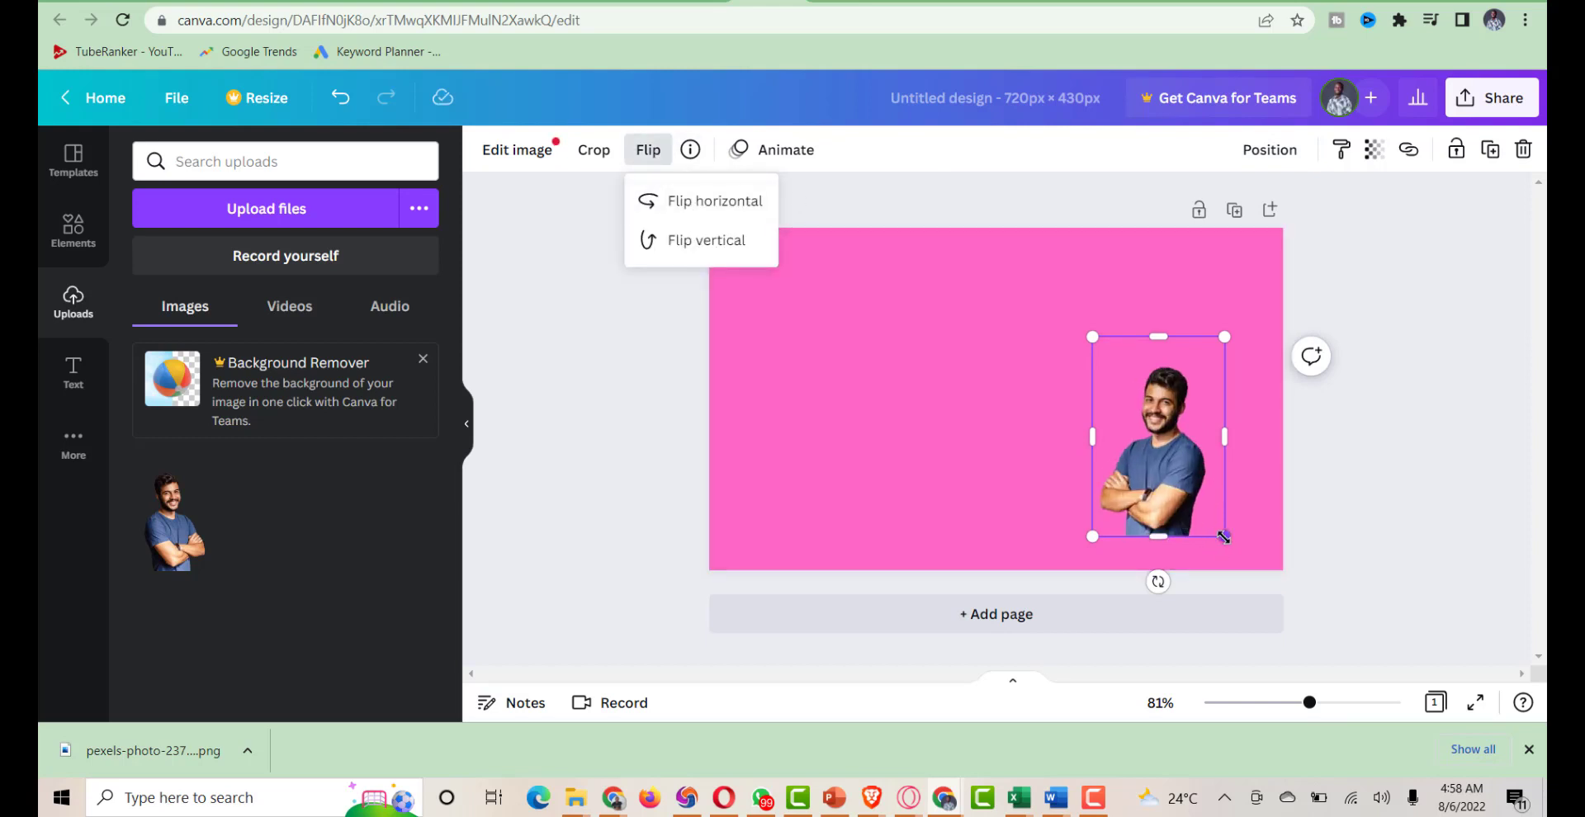
Enlarge the man to full page height, pushed against the right edge
drag(1224, 536, 1257, 586)
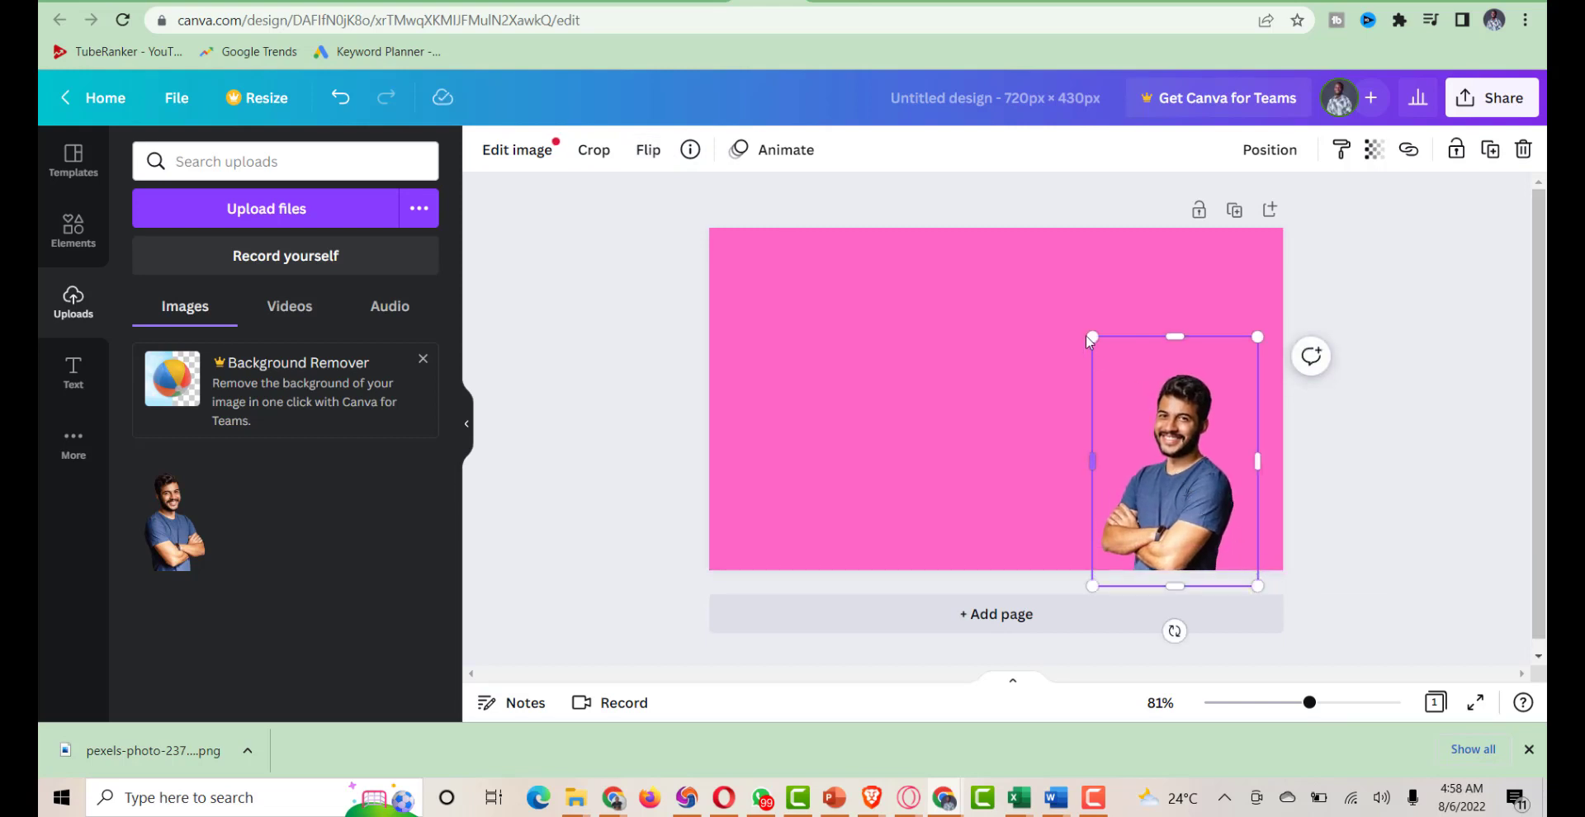
drag(1092, 337, 913, 240)
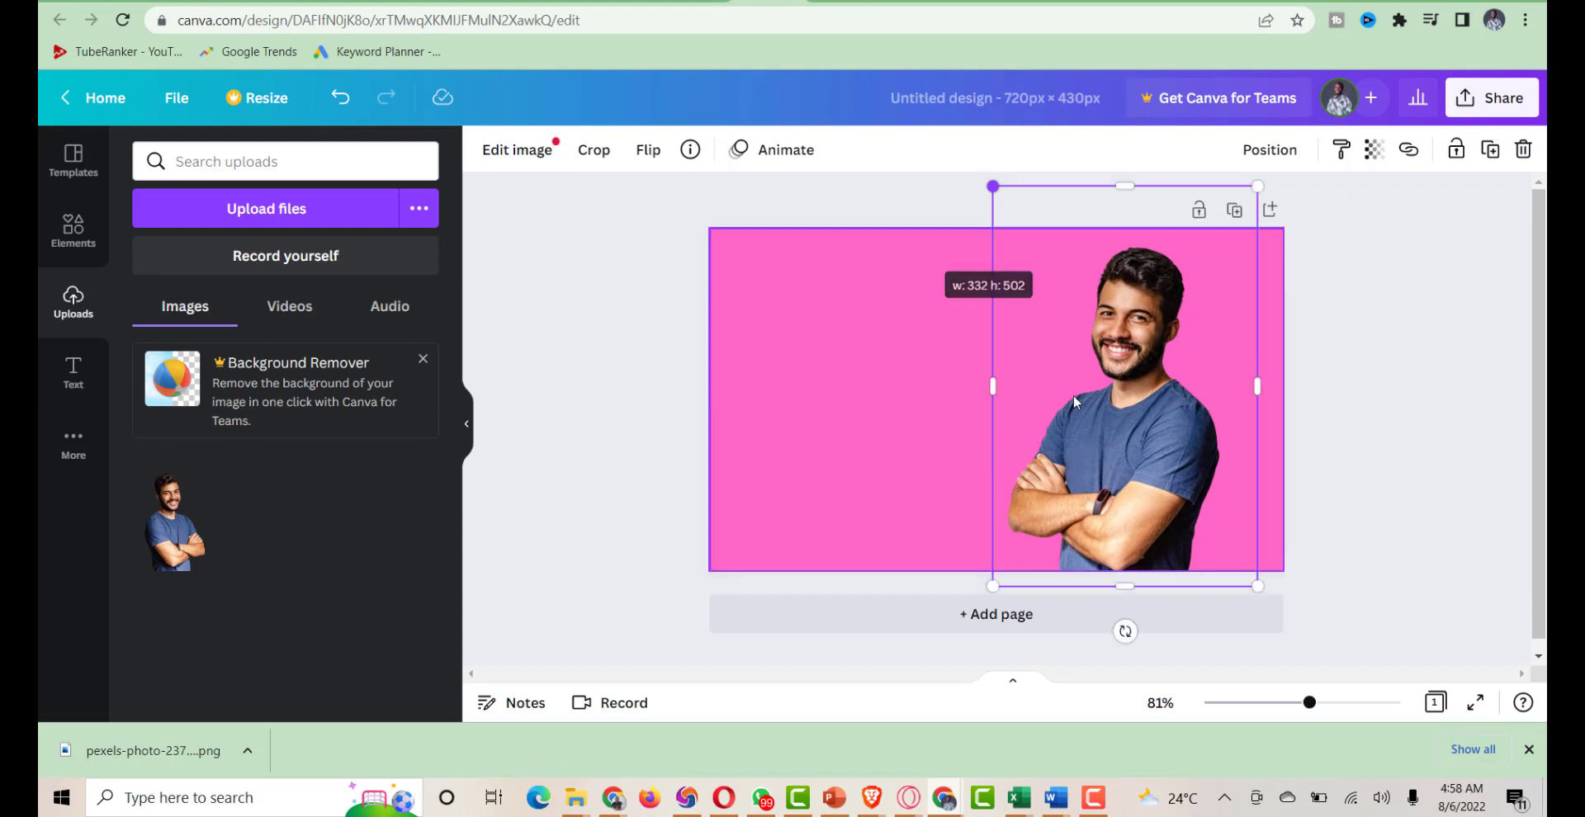
drag(1119, 424, 1152, 462)
drag(1013, 225, 948, 177)
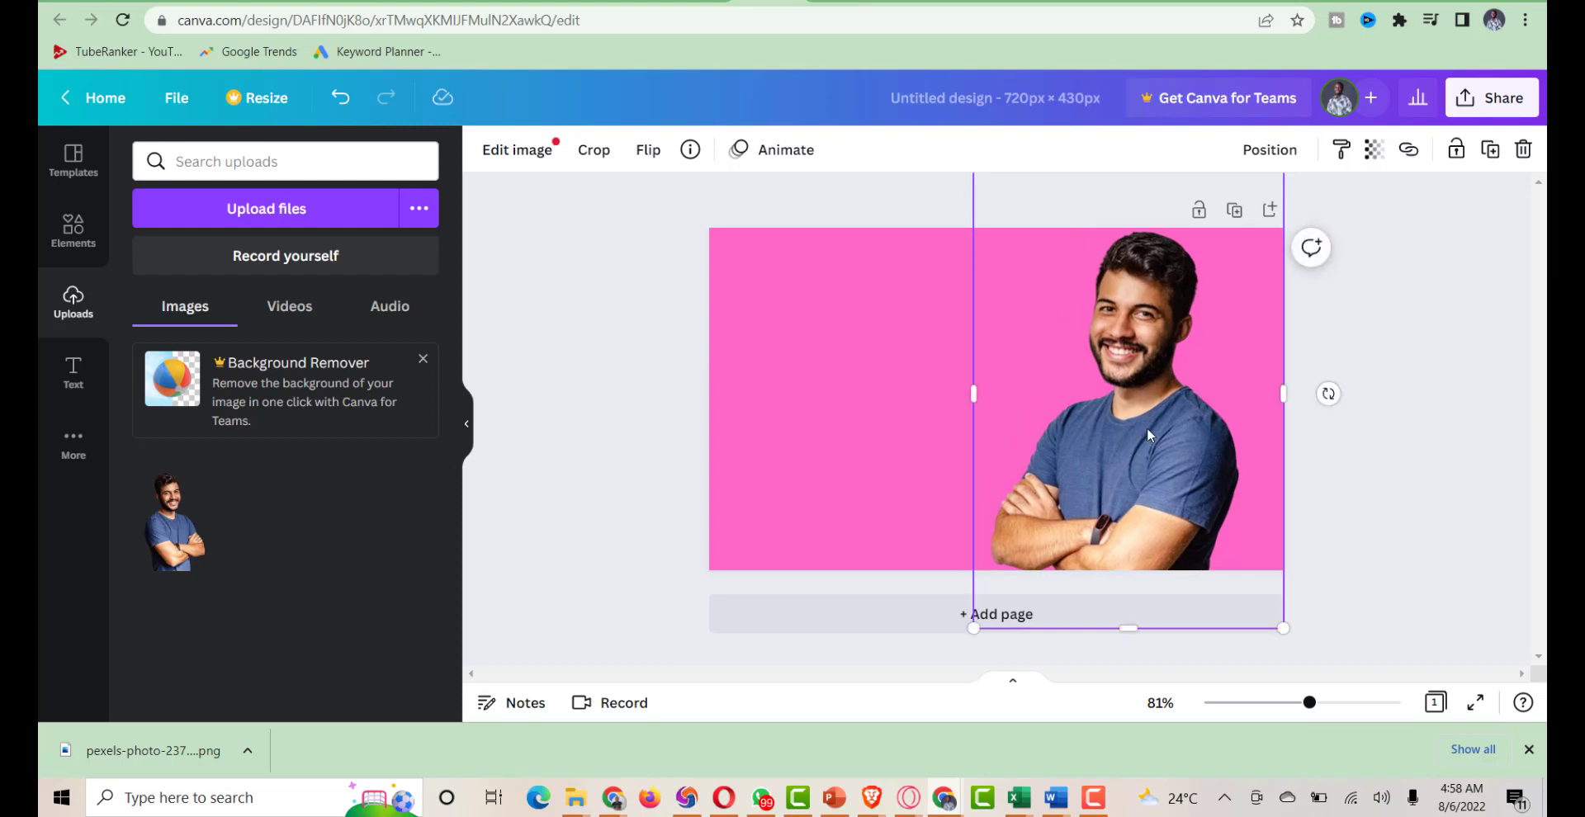
drag(1146, 427, 1164, 430)
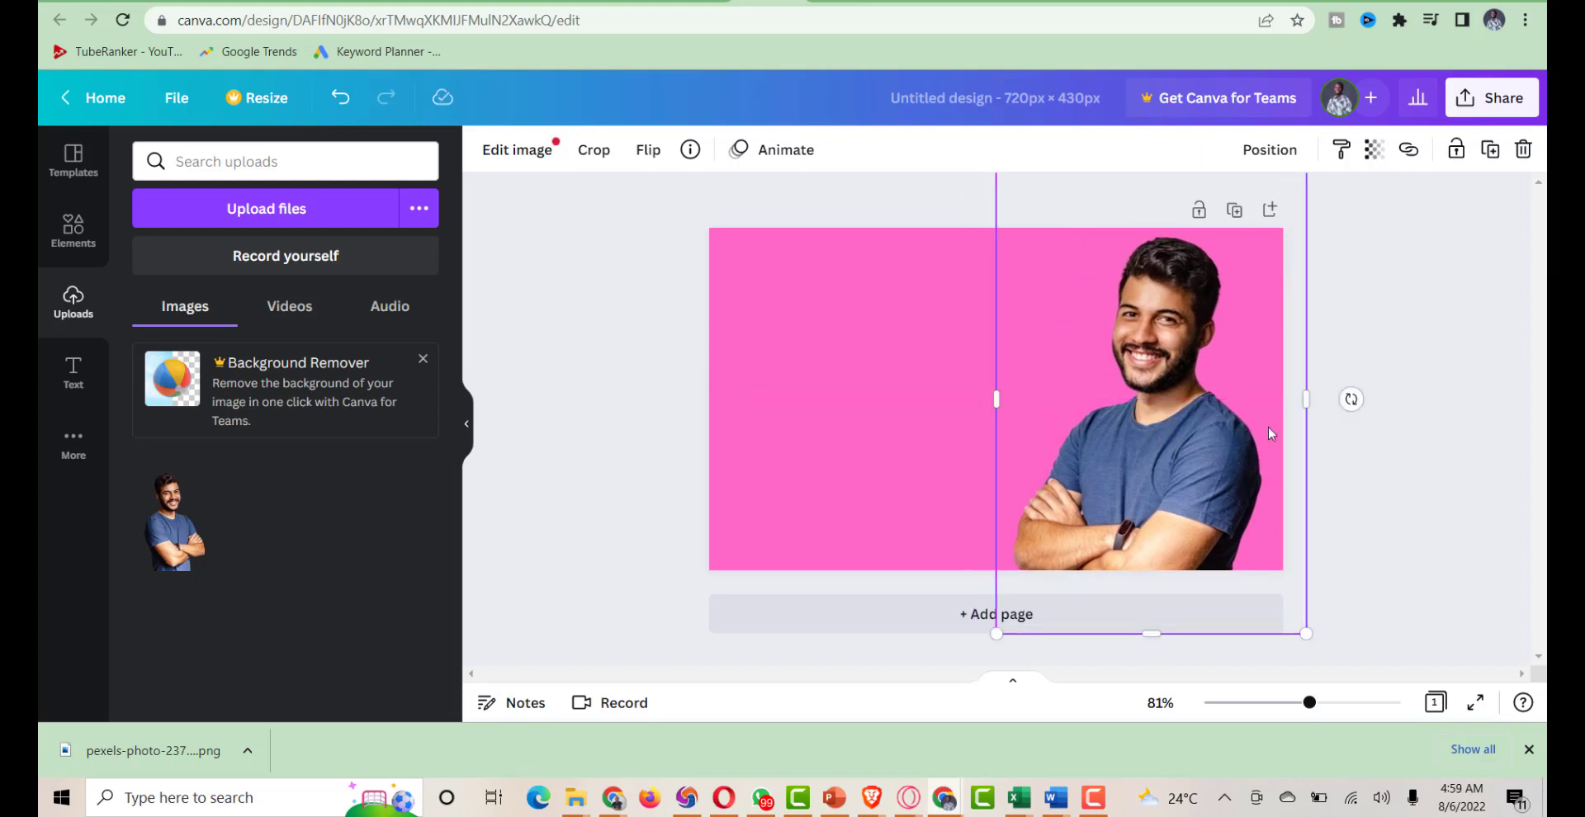
click(1394, 487)
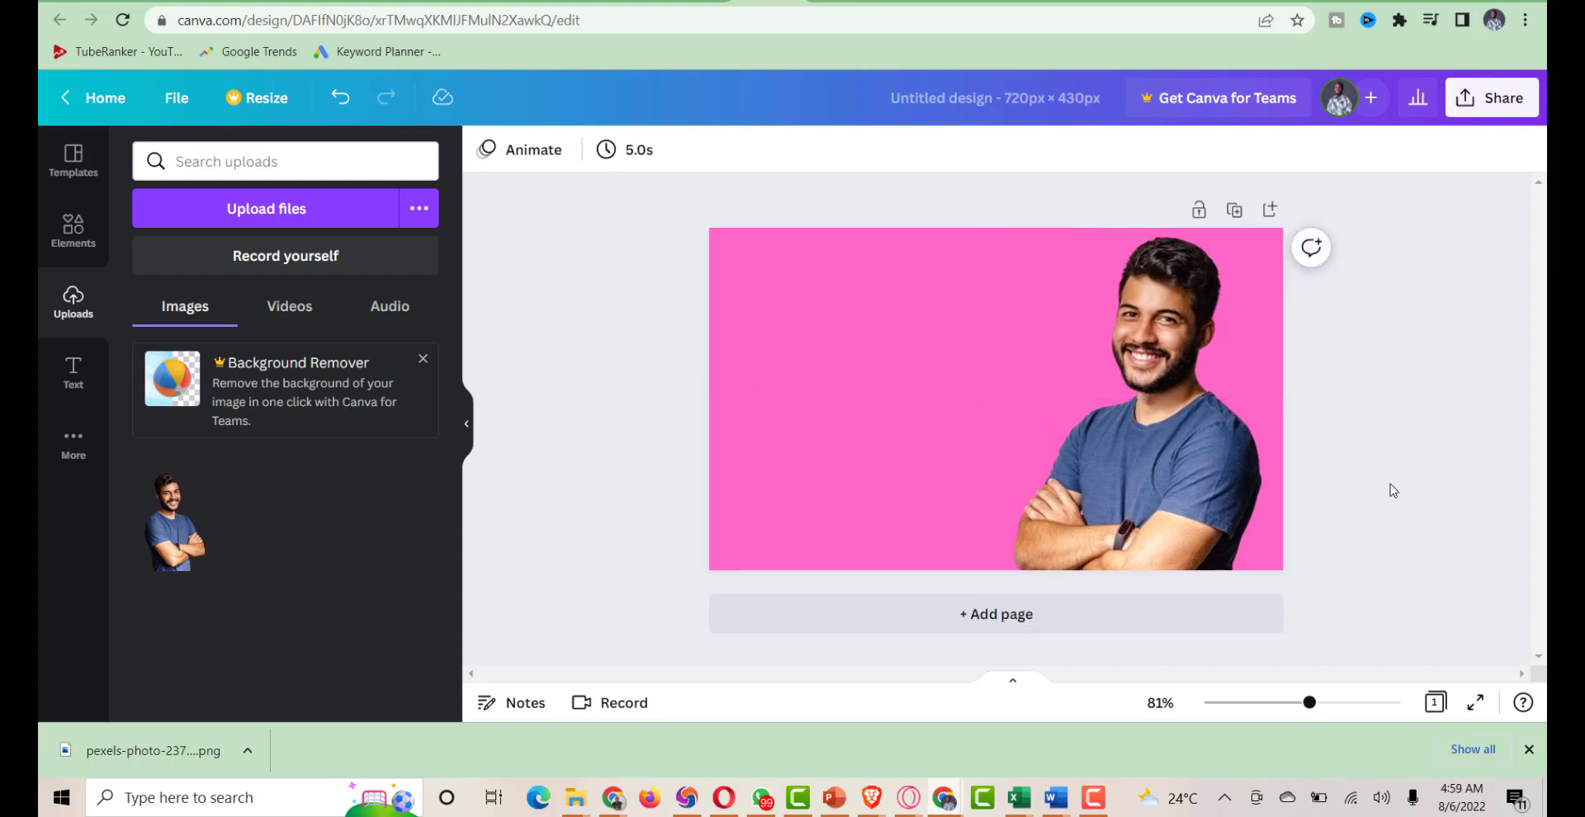
click(1248, 528)
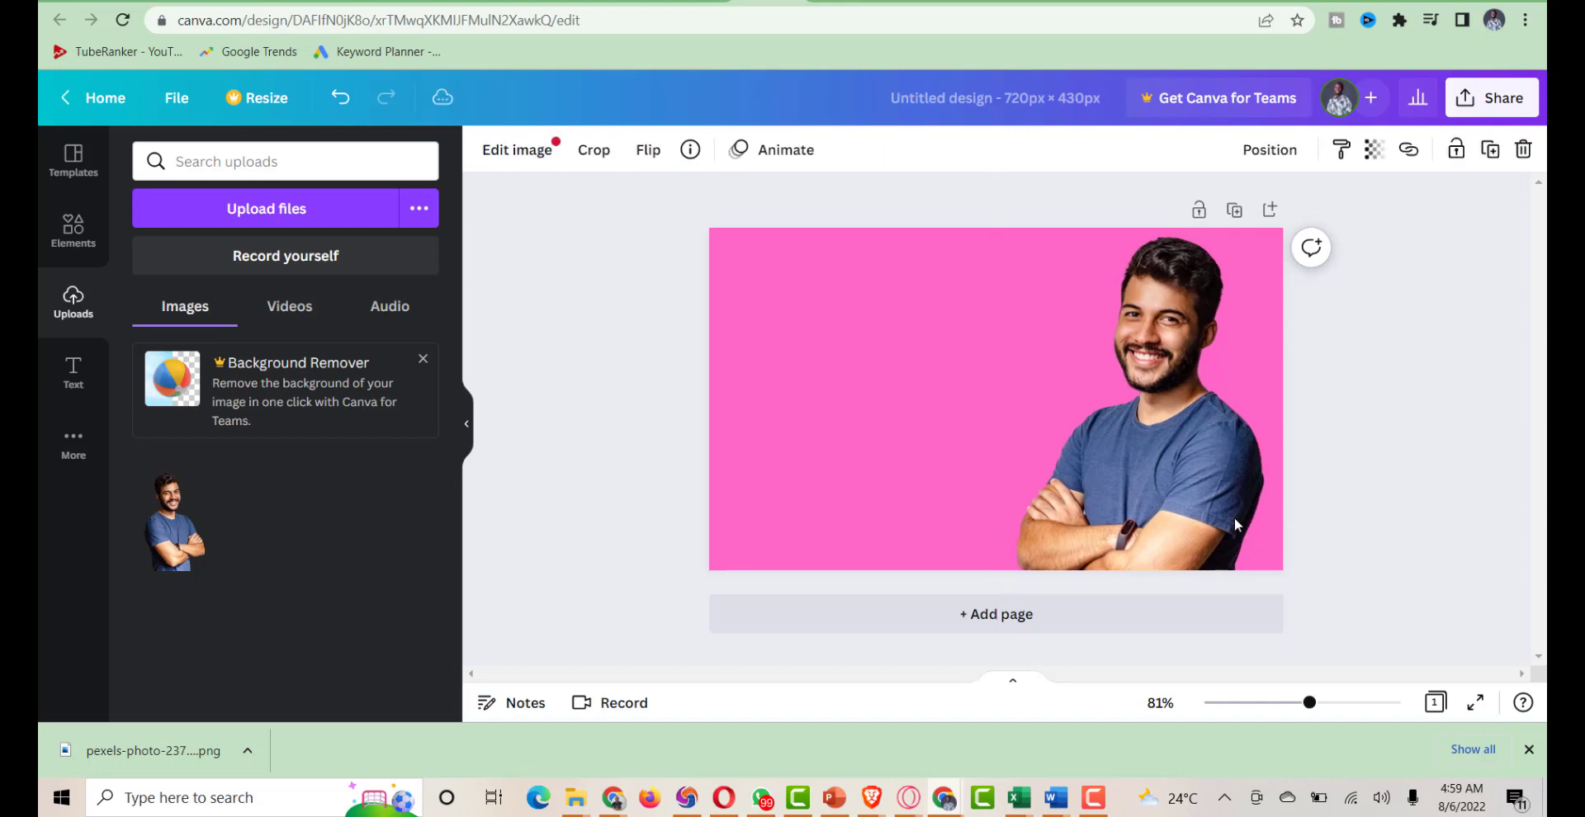
click(1353, 477)
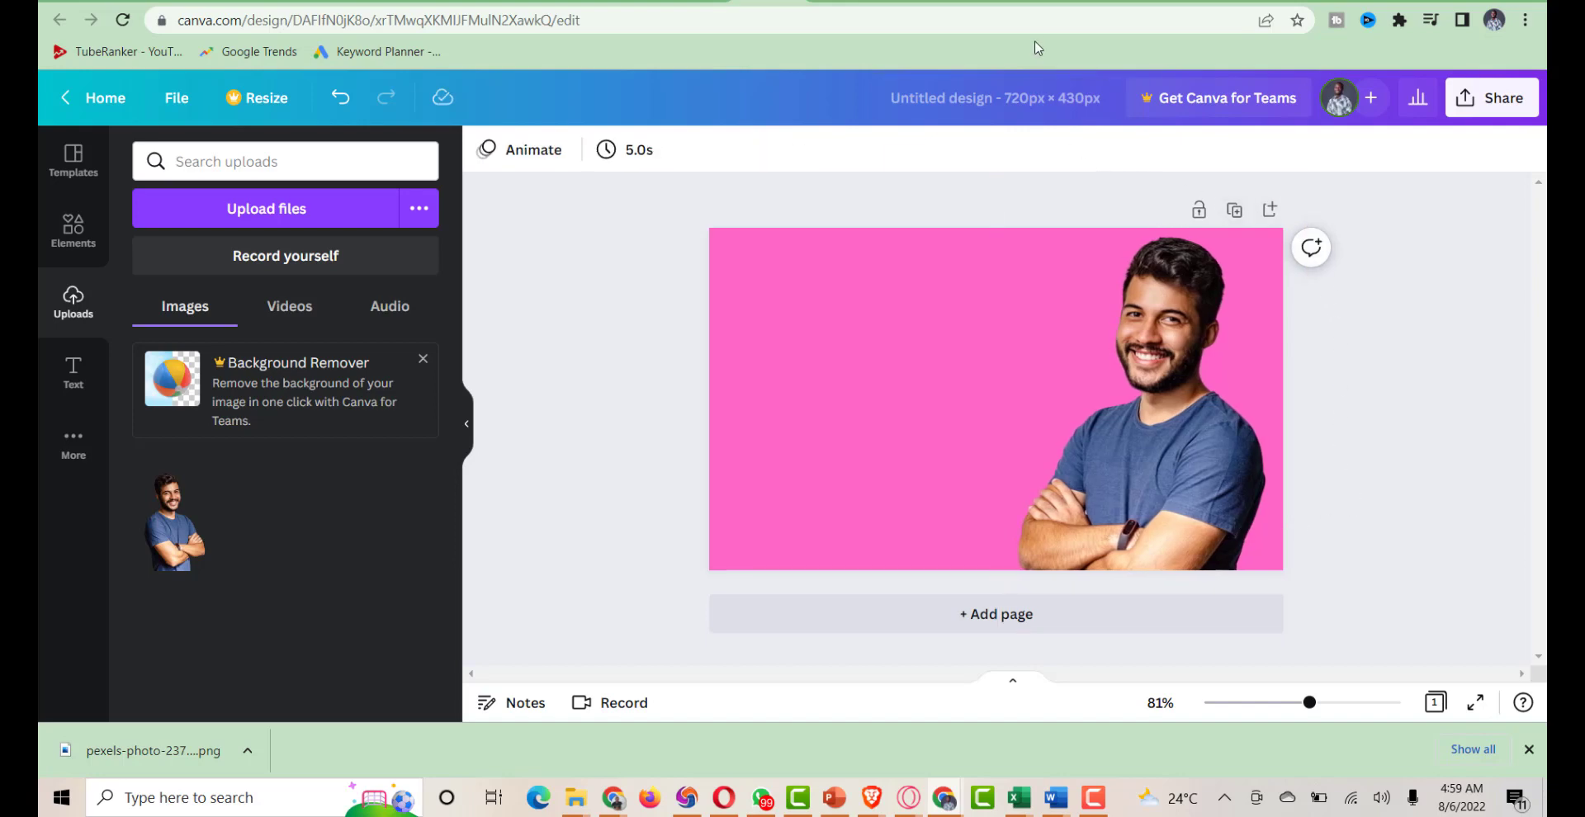
key(ctrl+Tab)
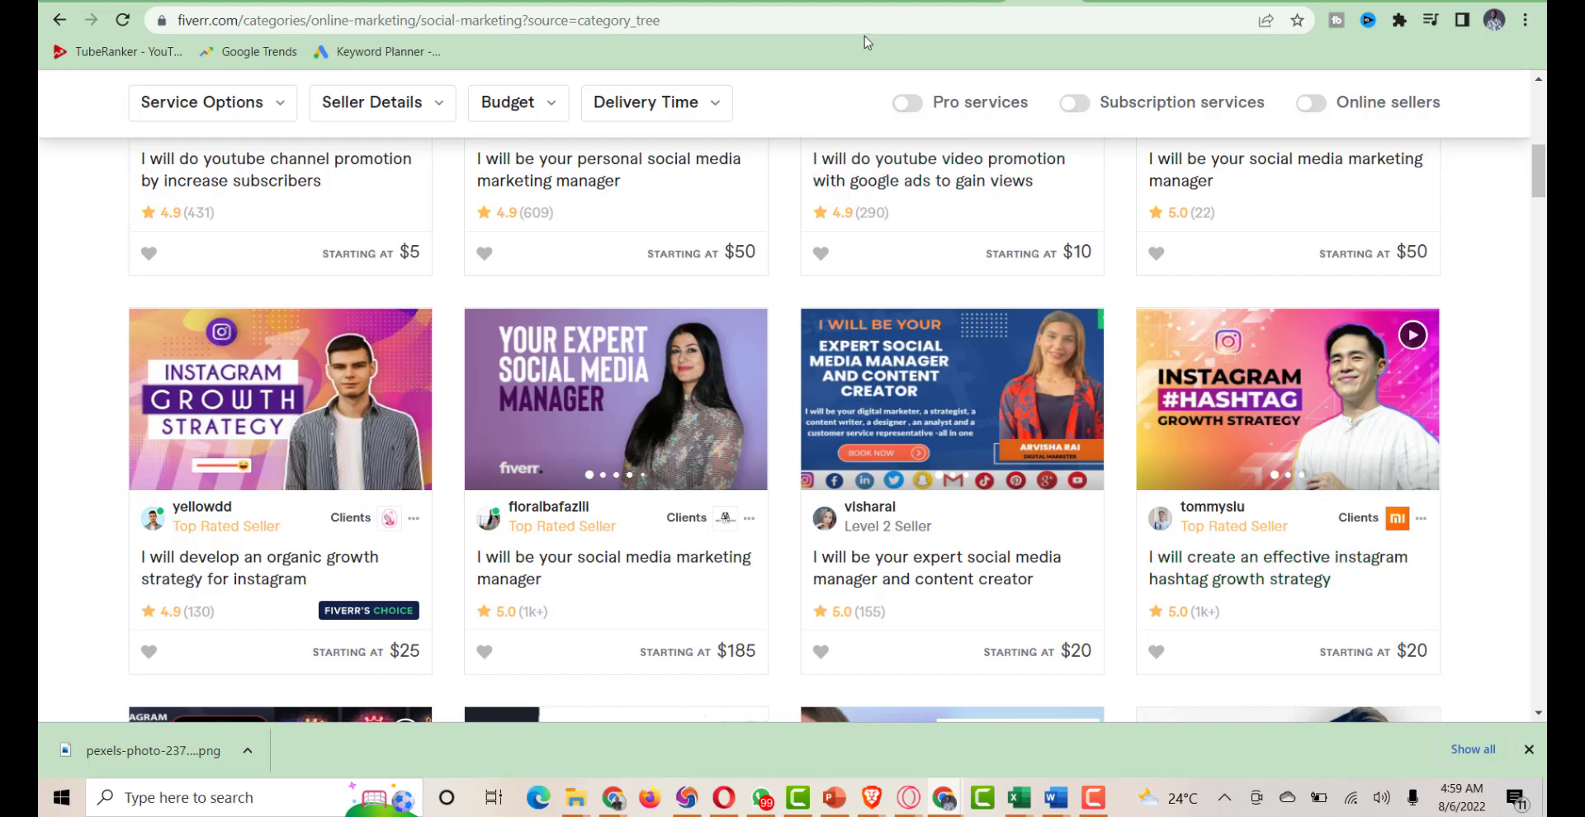
mouse_move(825, 2)
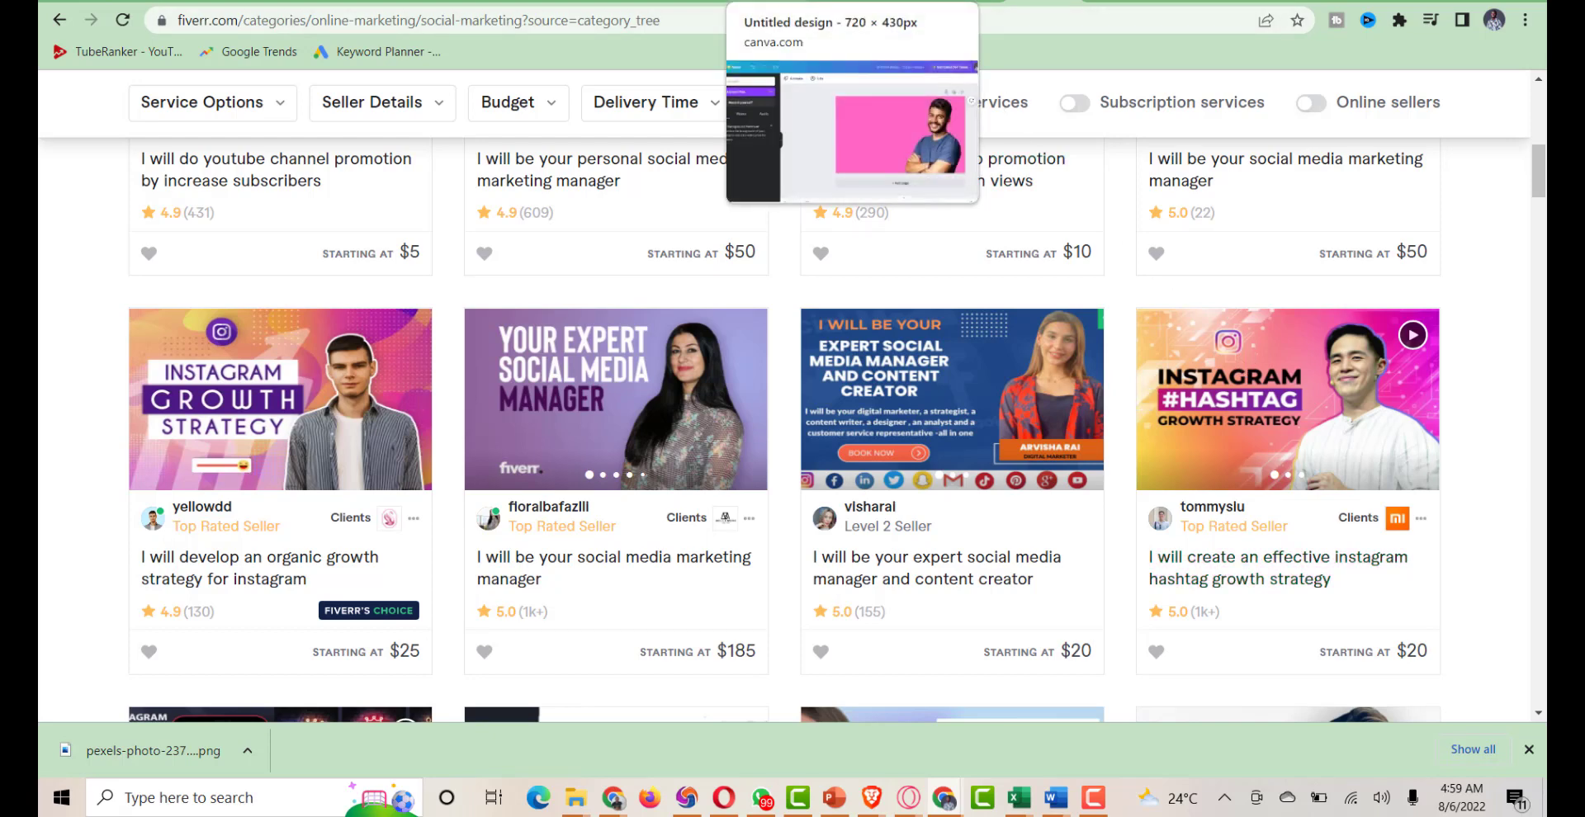
click(826, 2)
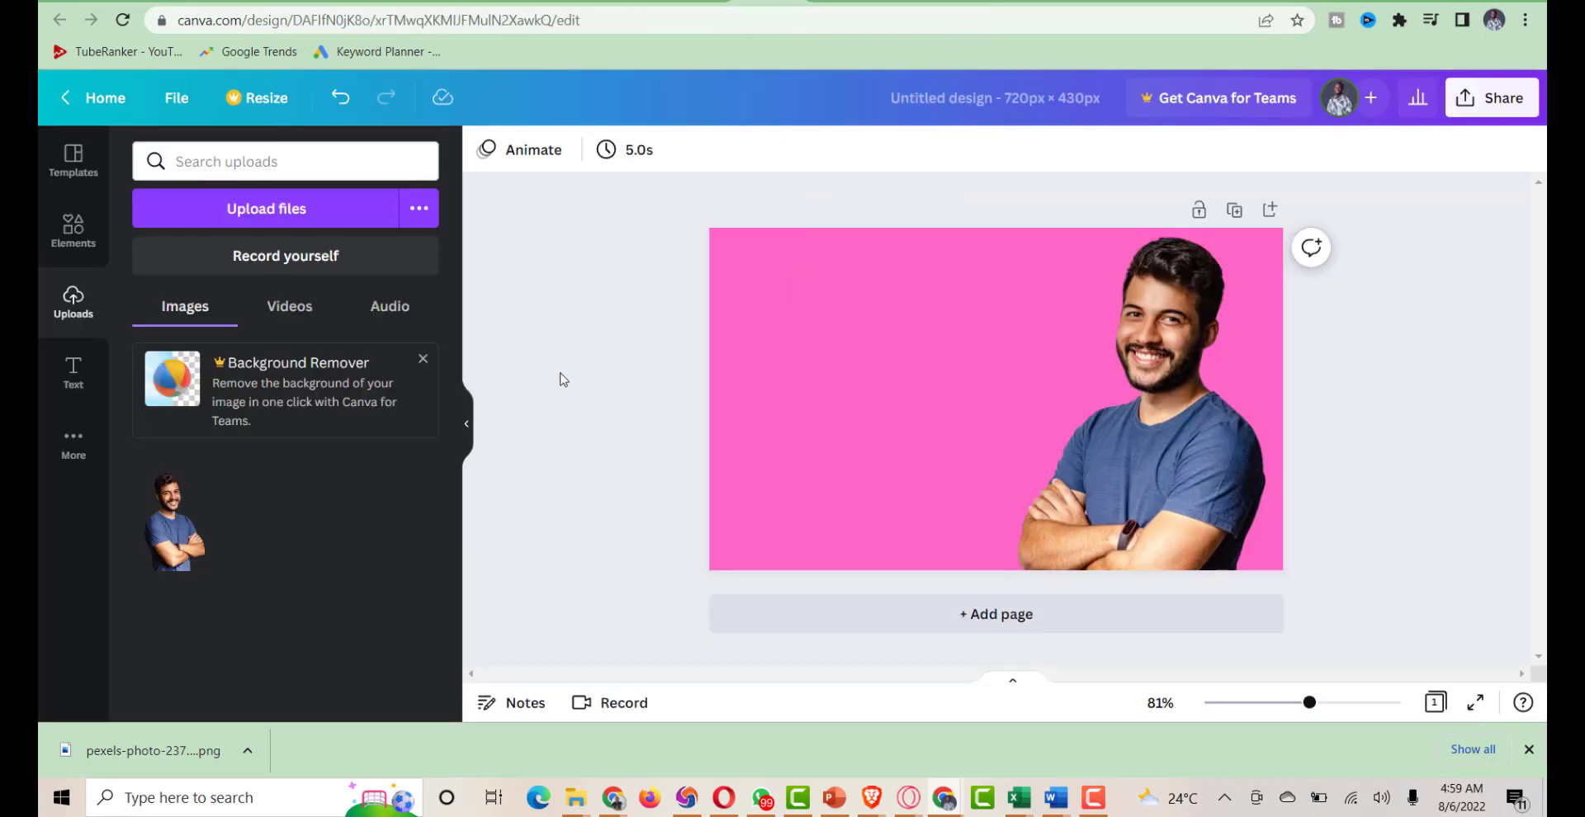
Search the Elements library for 'instagram'
click(755, 384)
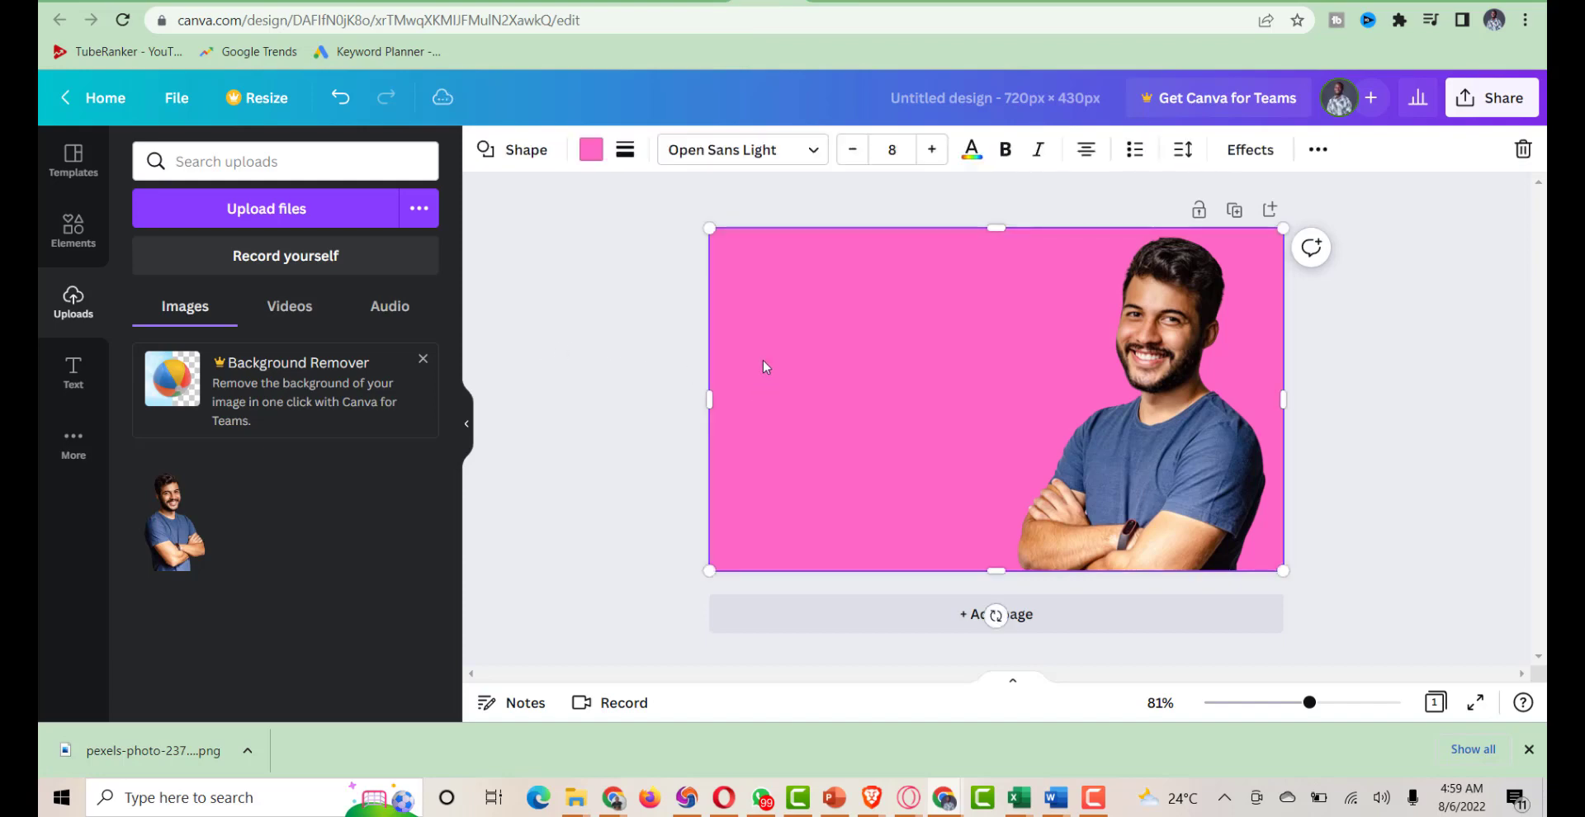
click(74, 234)
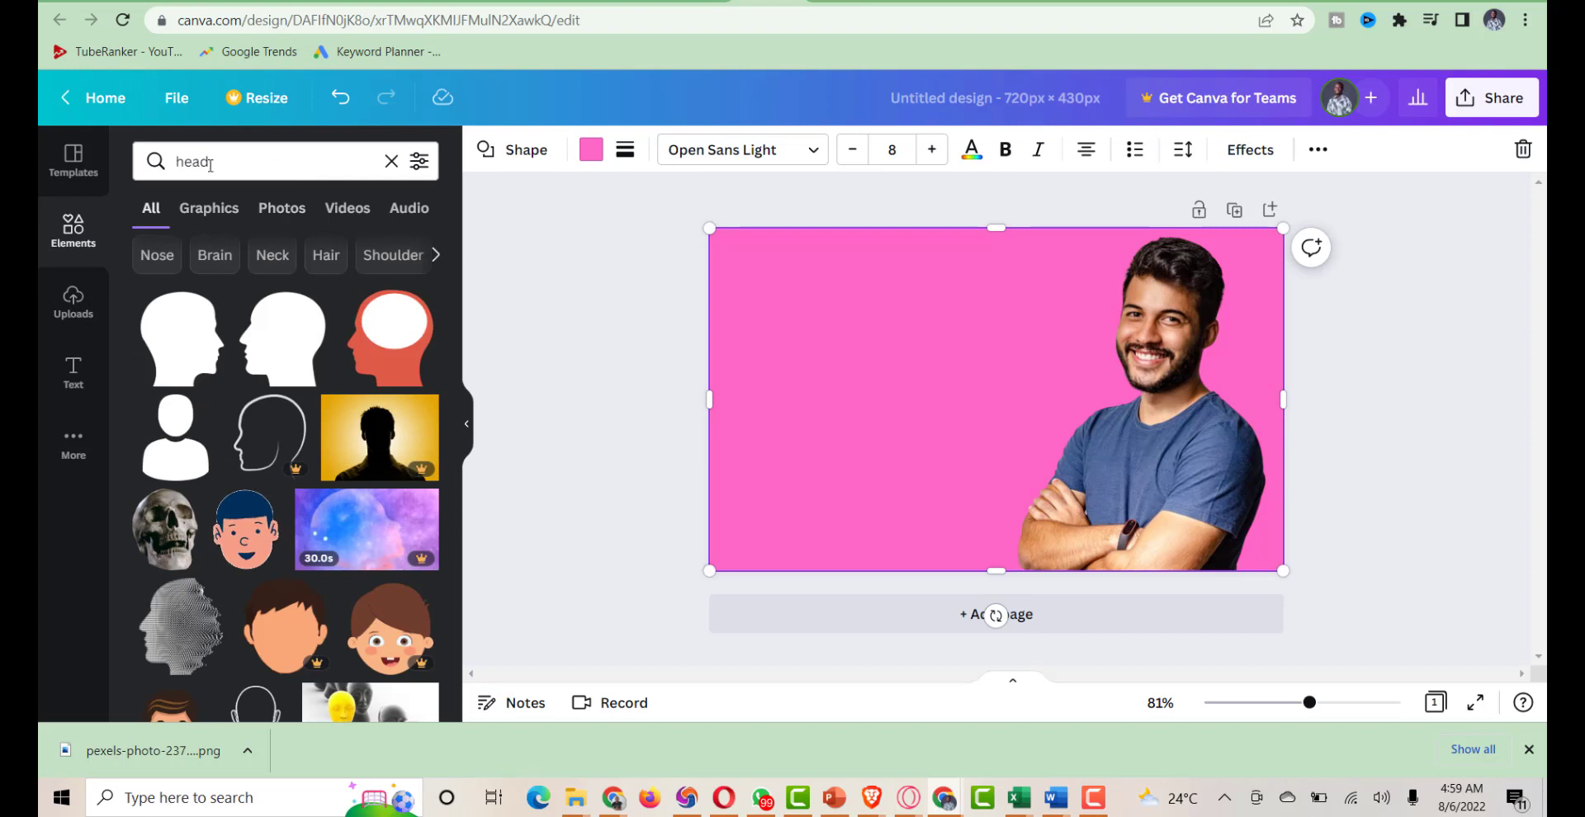
click(167, 168)
text(in)
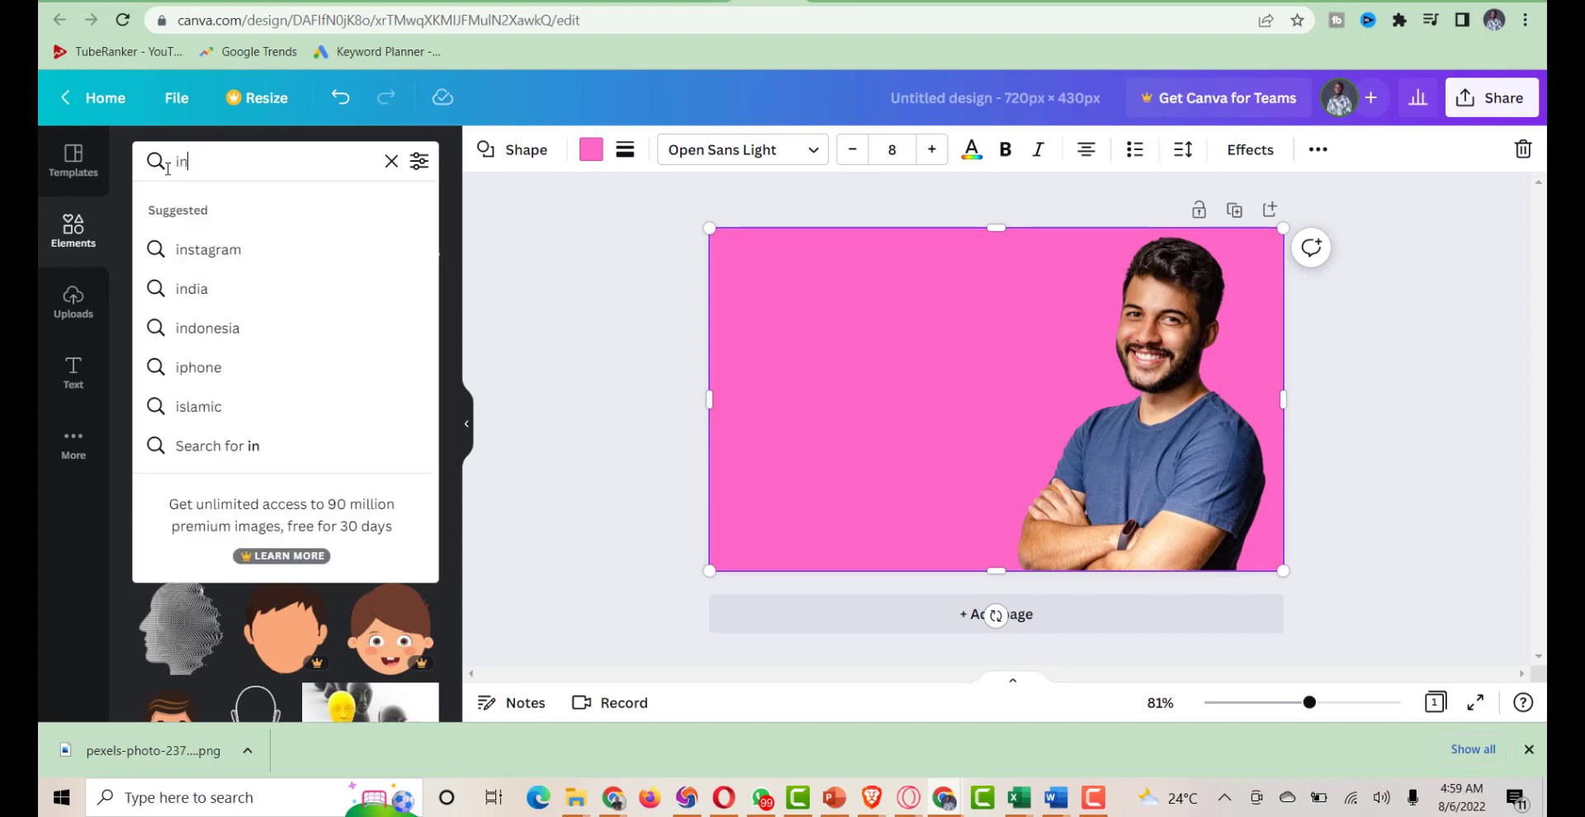
text(stra)
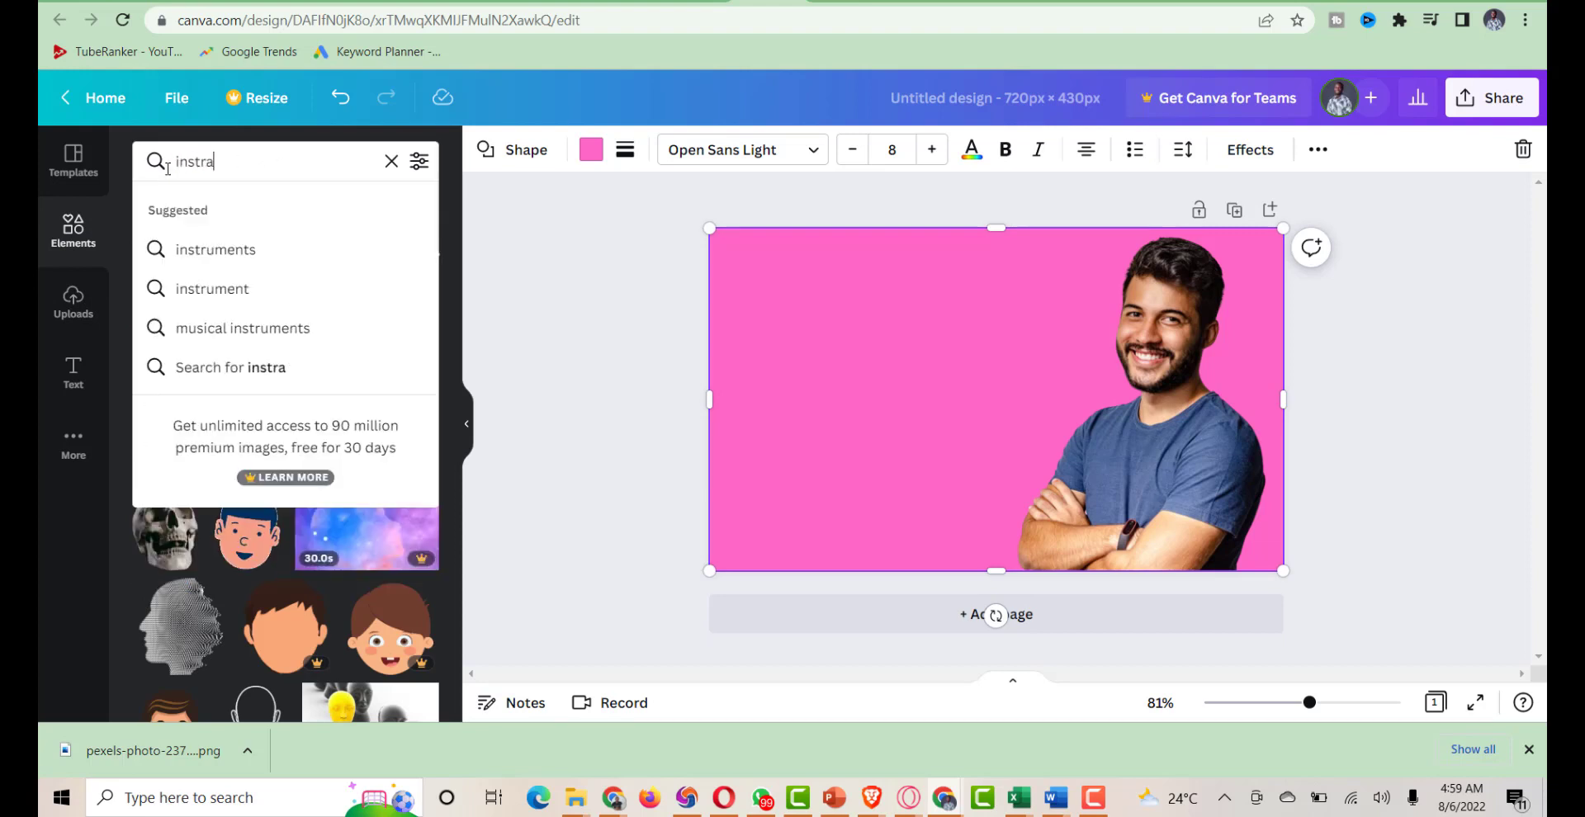
key(BackSpace)
key(BackSpace)
text(agram)
key(Return)
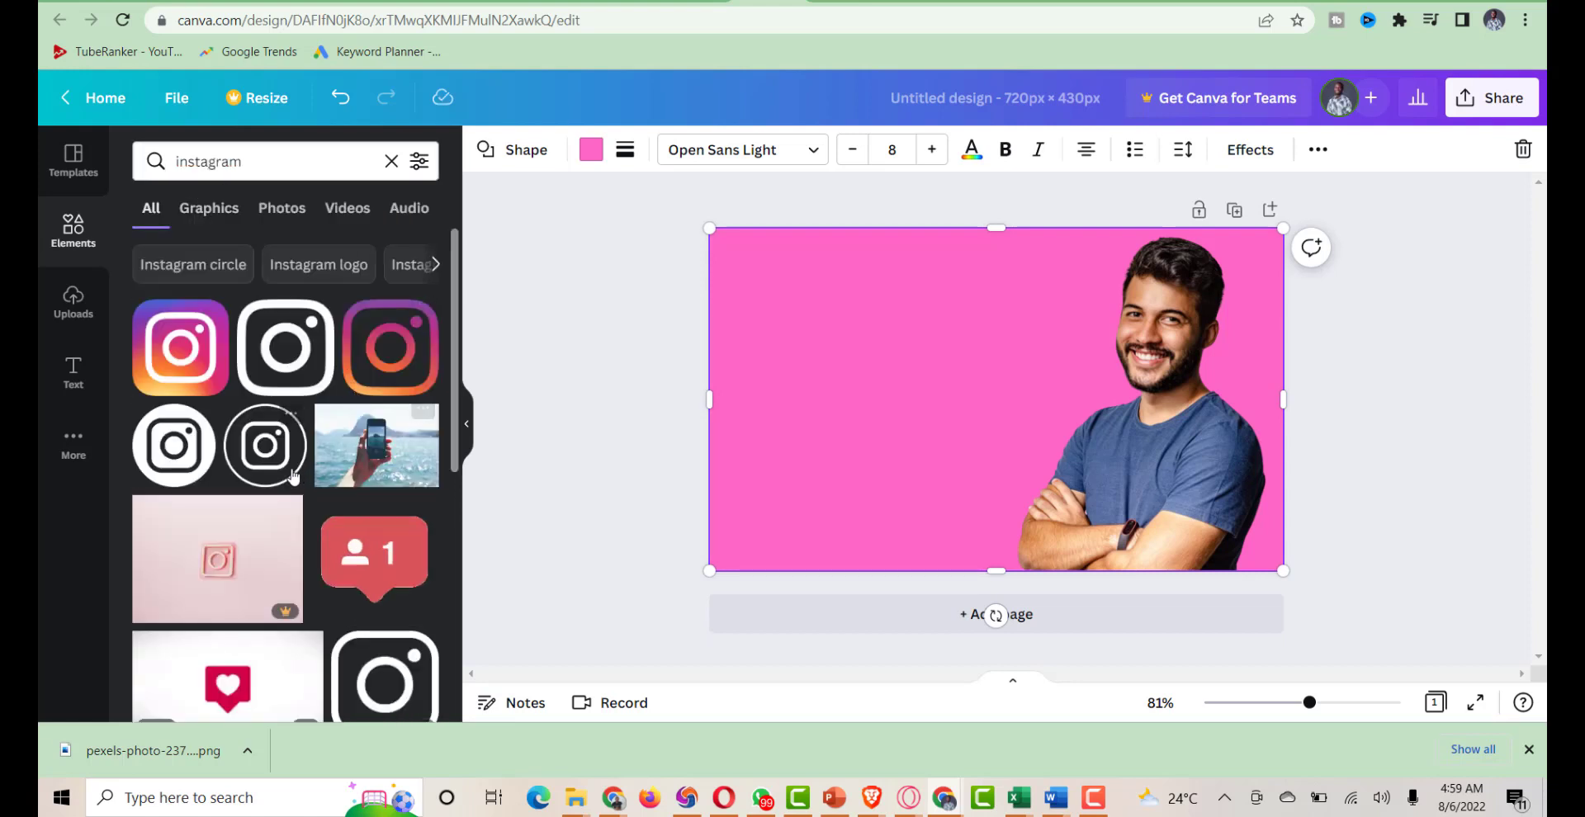
Add the black outlined Instagram logo and place it at the upper left, beside the man
scroll(322, 499, down, 4)
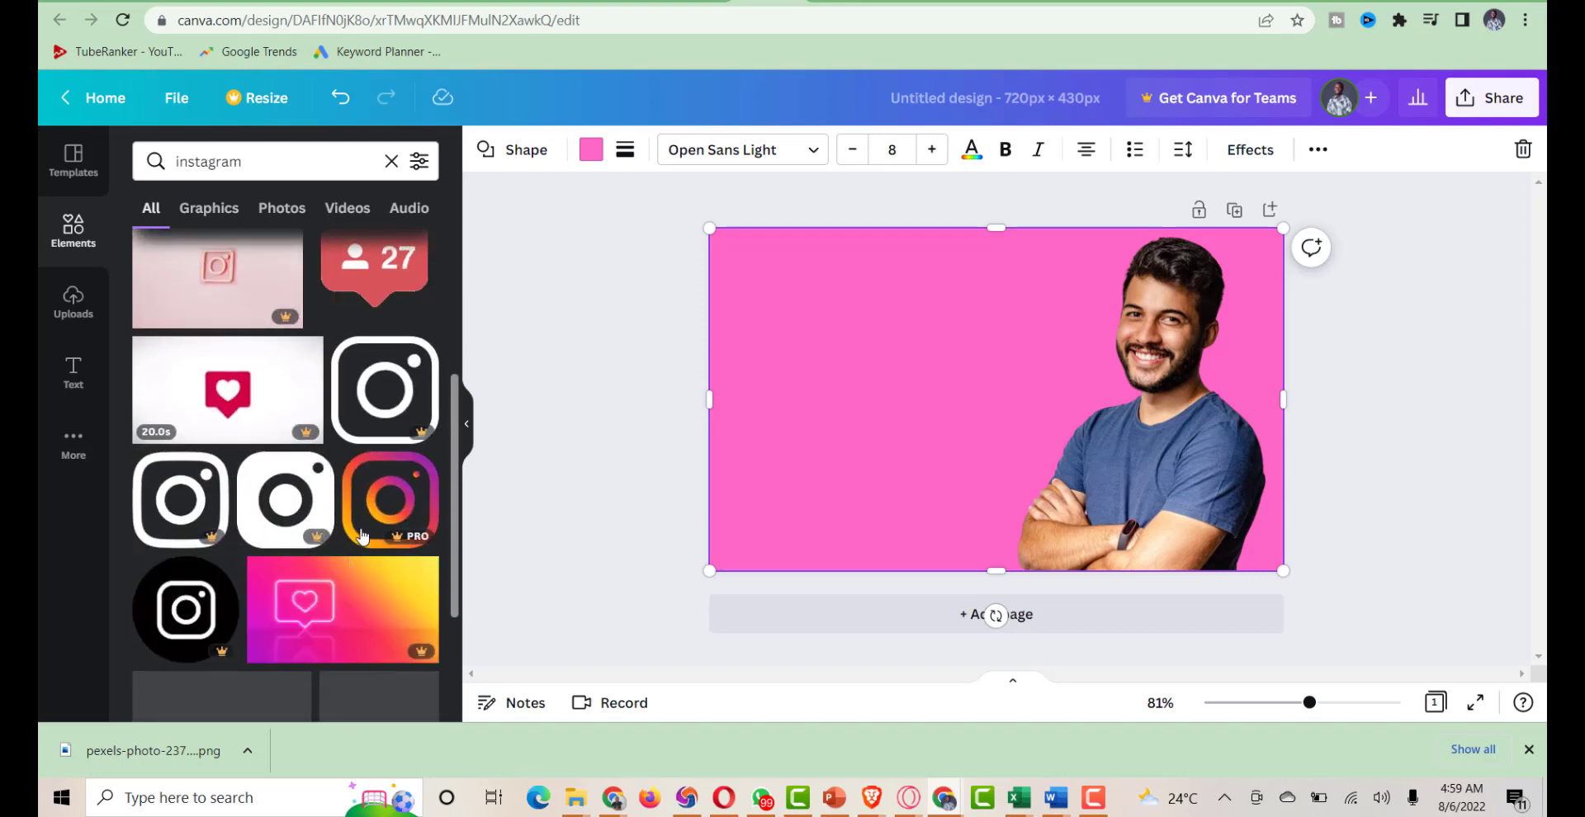
scroll(460, 512, down, 2)
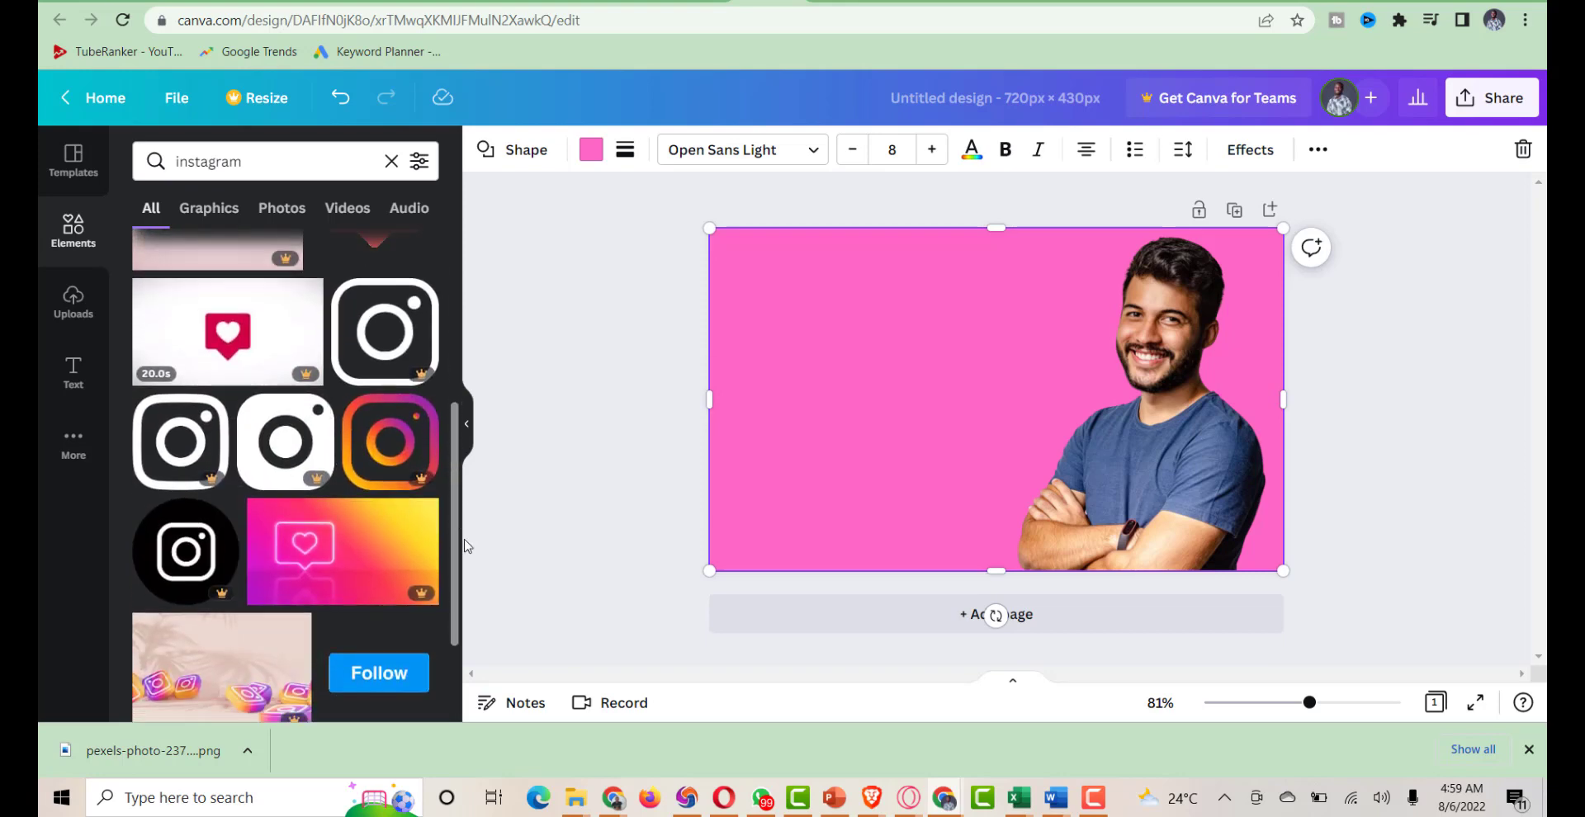
scroll(388, 462, up, 6)
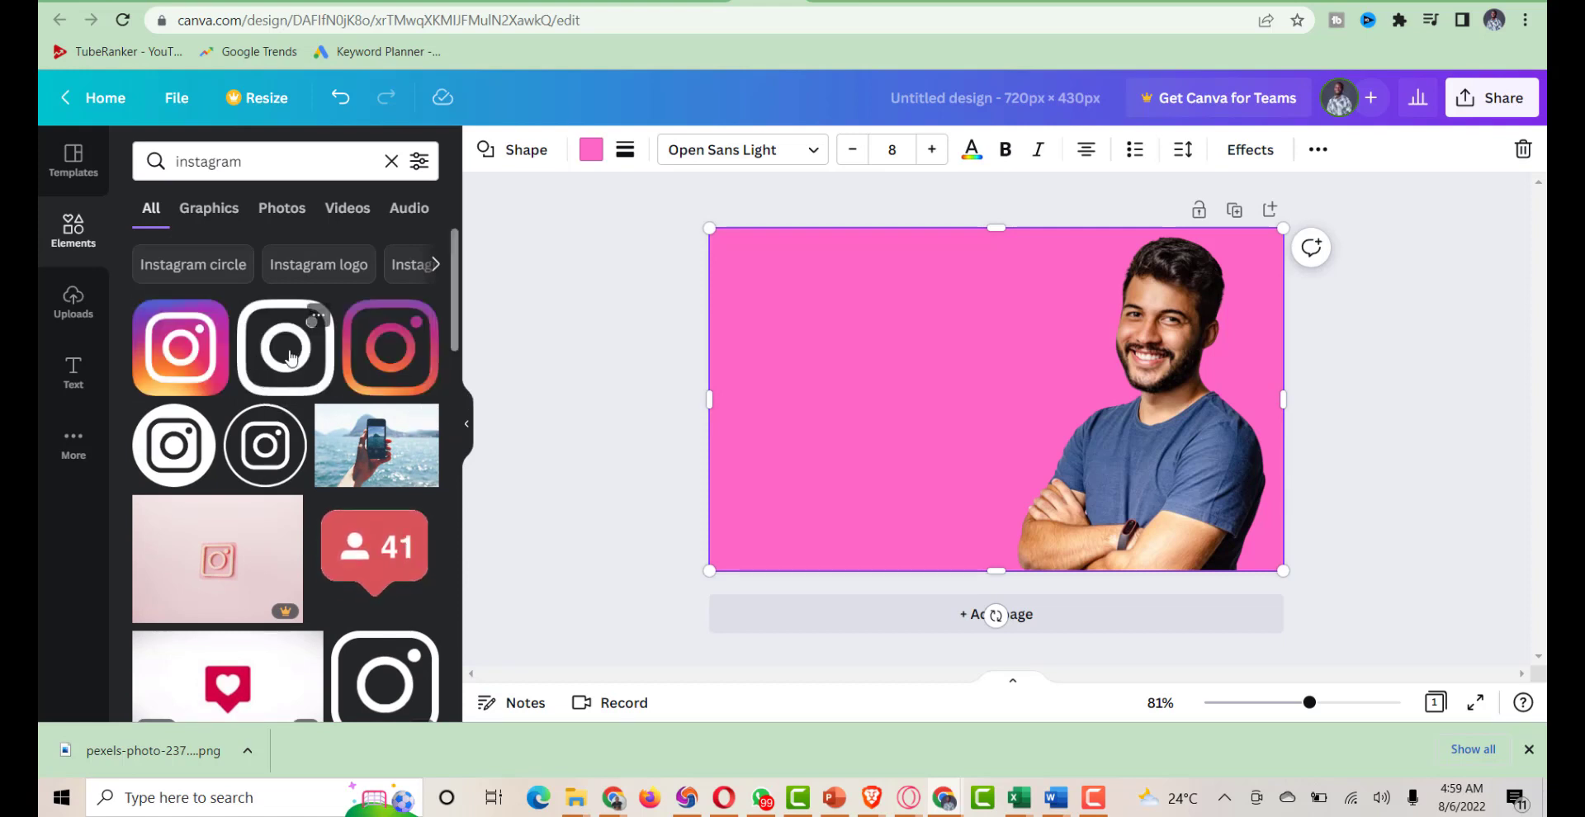
click(273, 366)
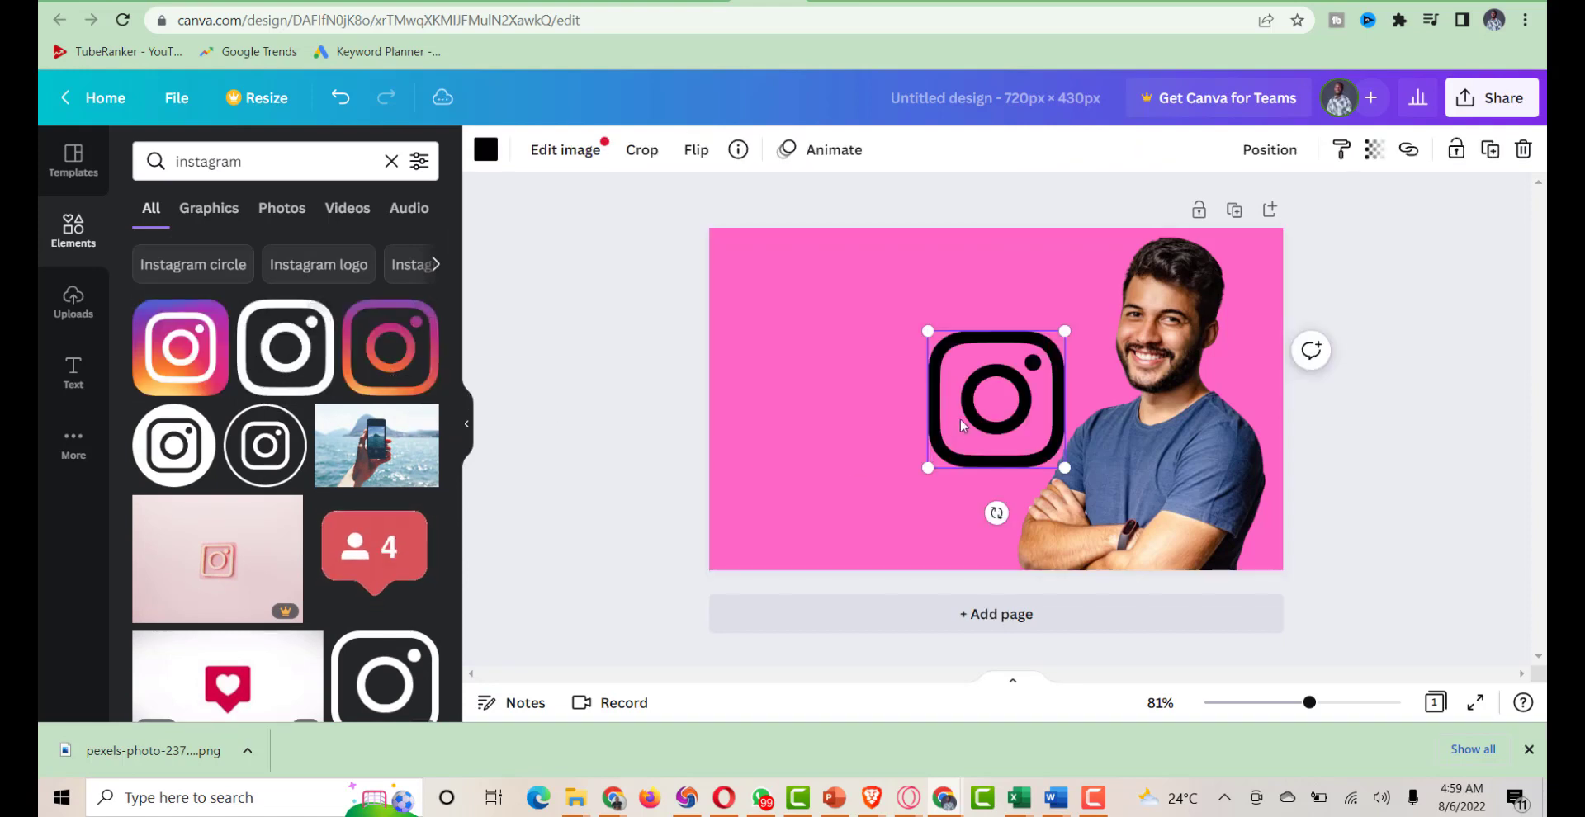
drag(1007, 470, 848, 304)
click(770, 254)
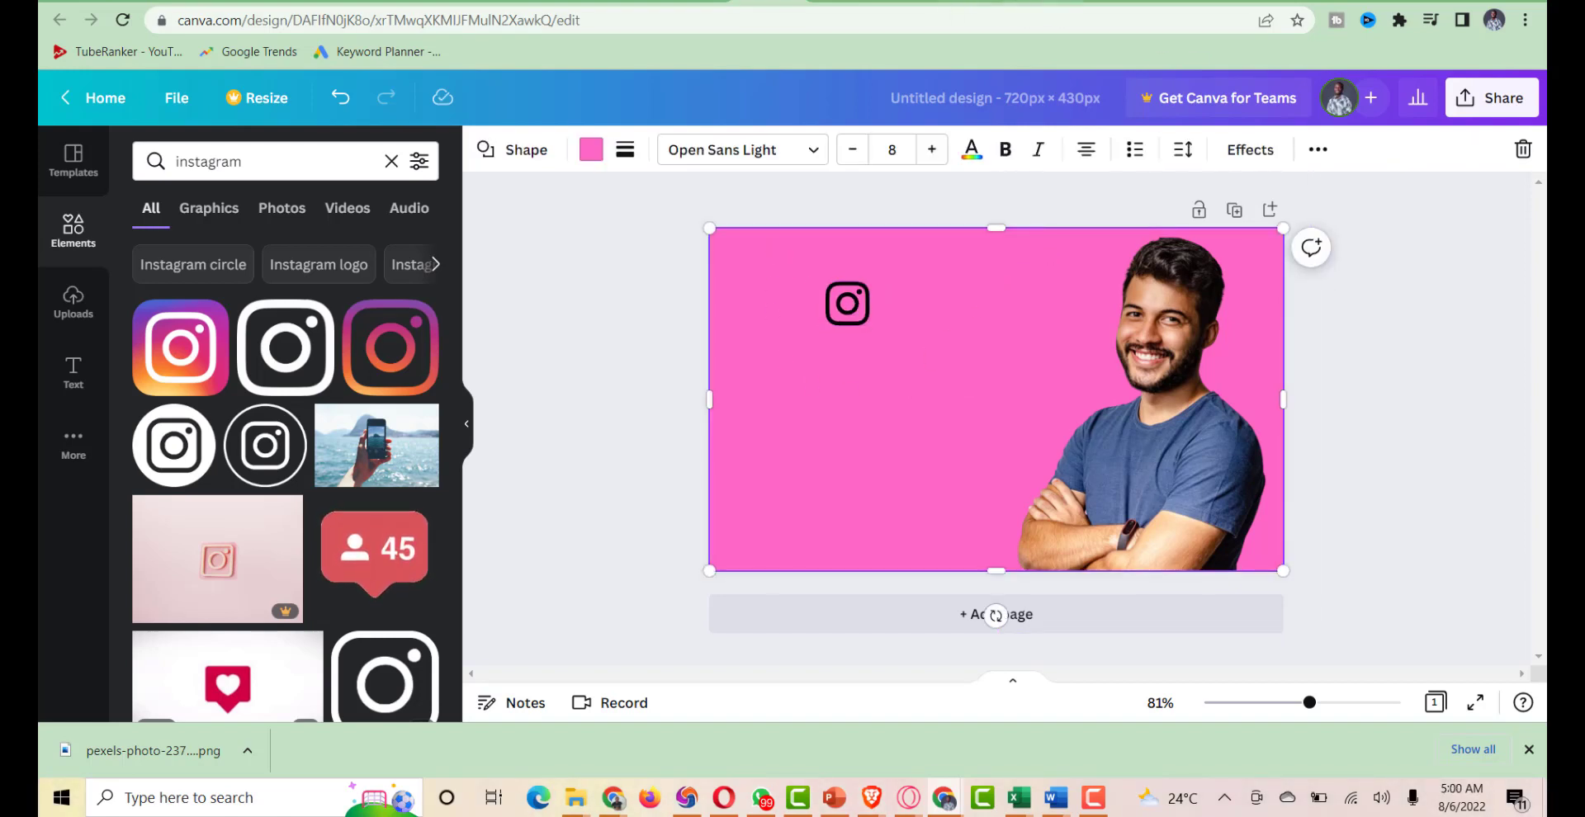
click(1023, 2)
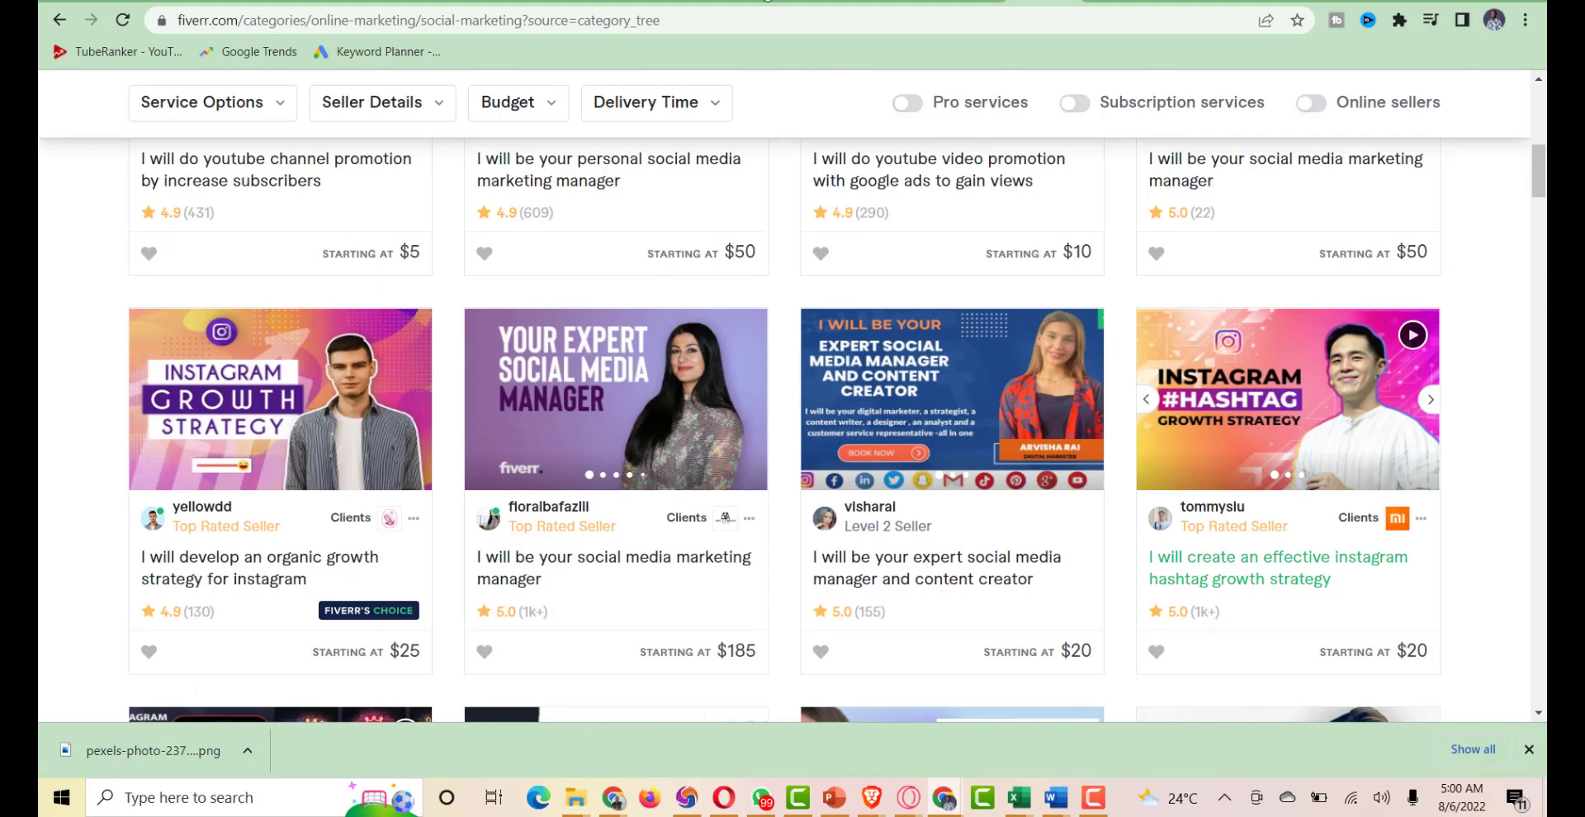
Switch from the Fiverr Instagram gig listings back to the Canva design
click(767, 2)
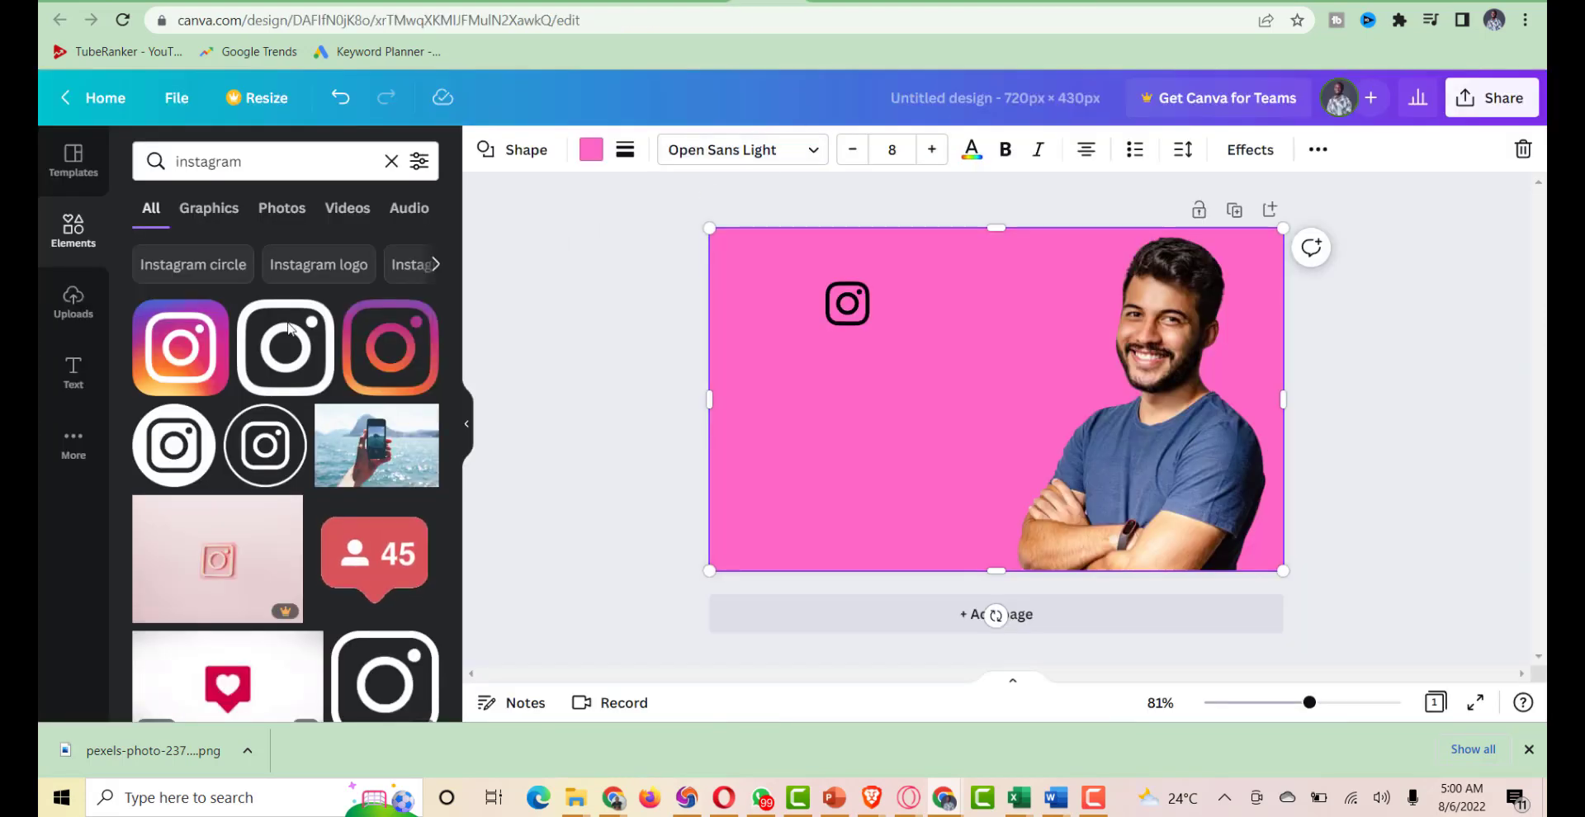
Add an 'INSTAGRAM' heading and position it just below the Instagram logo
click(76, 234)
click(73, 372)
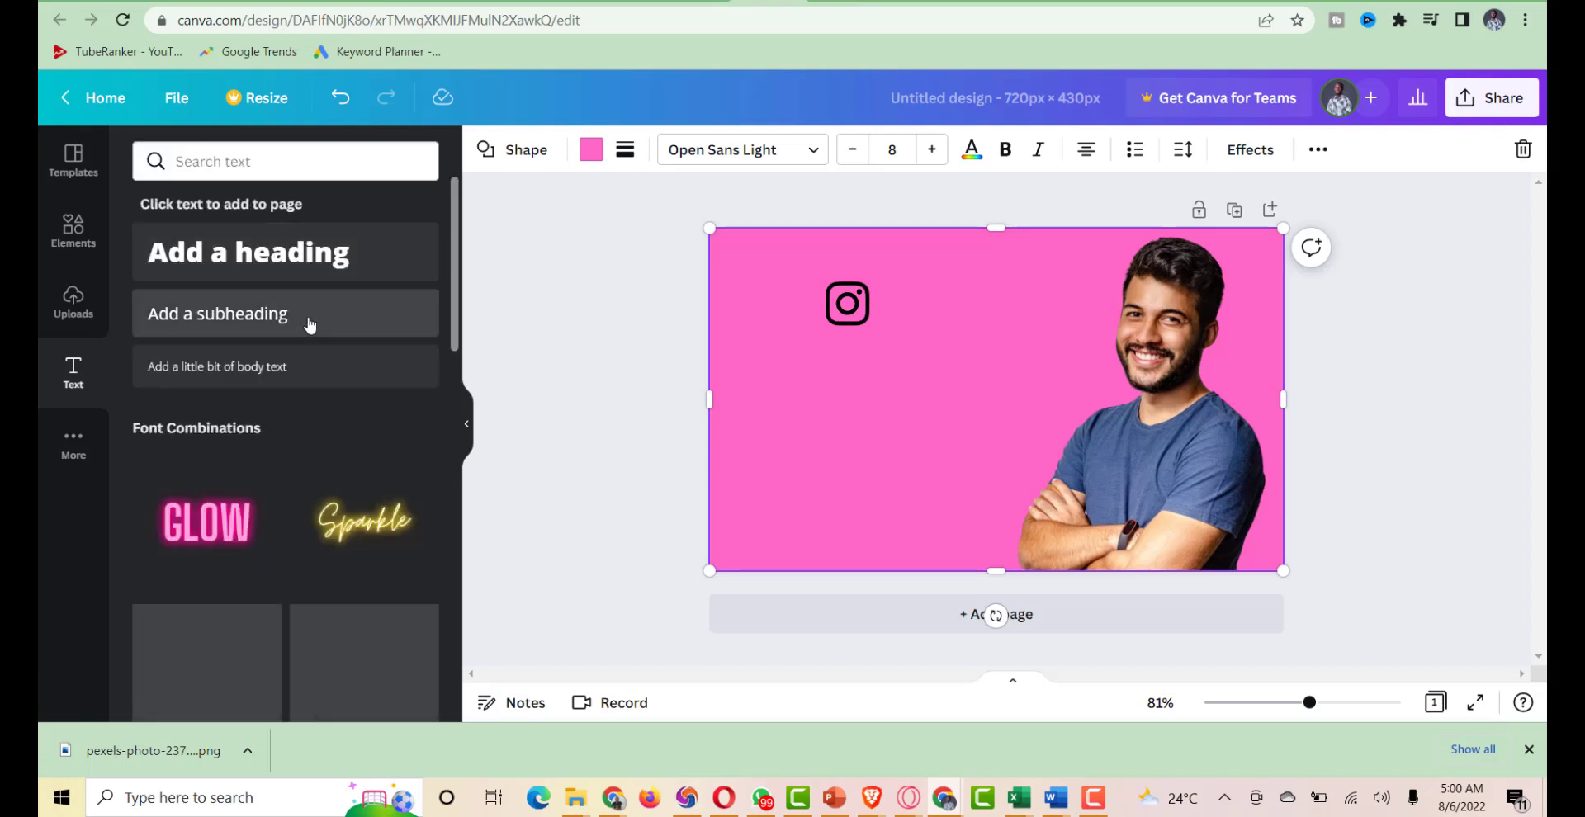
click(274, 259)
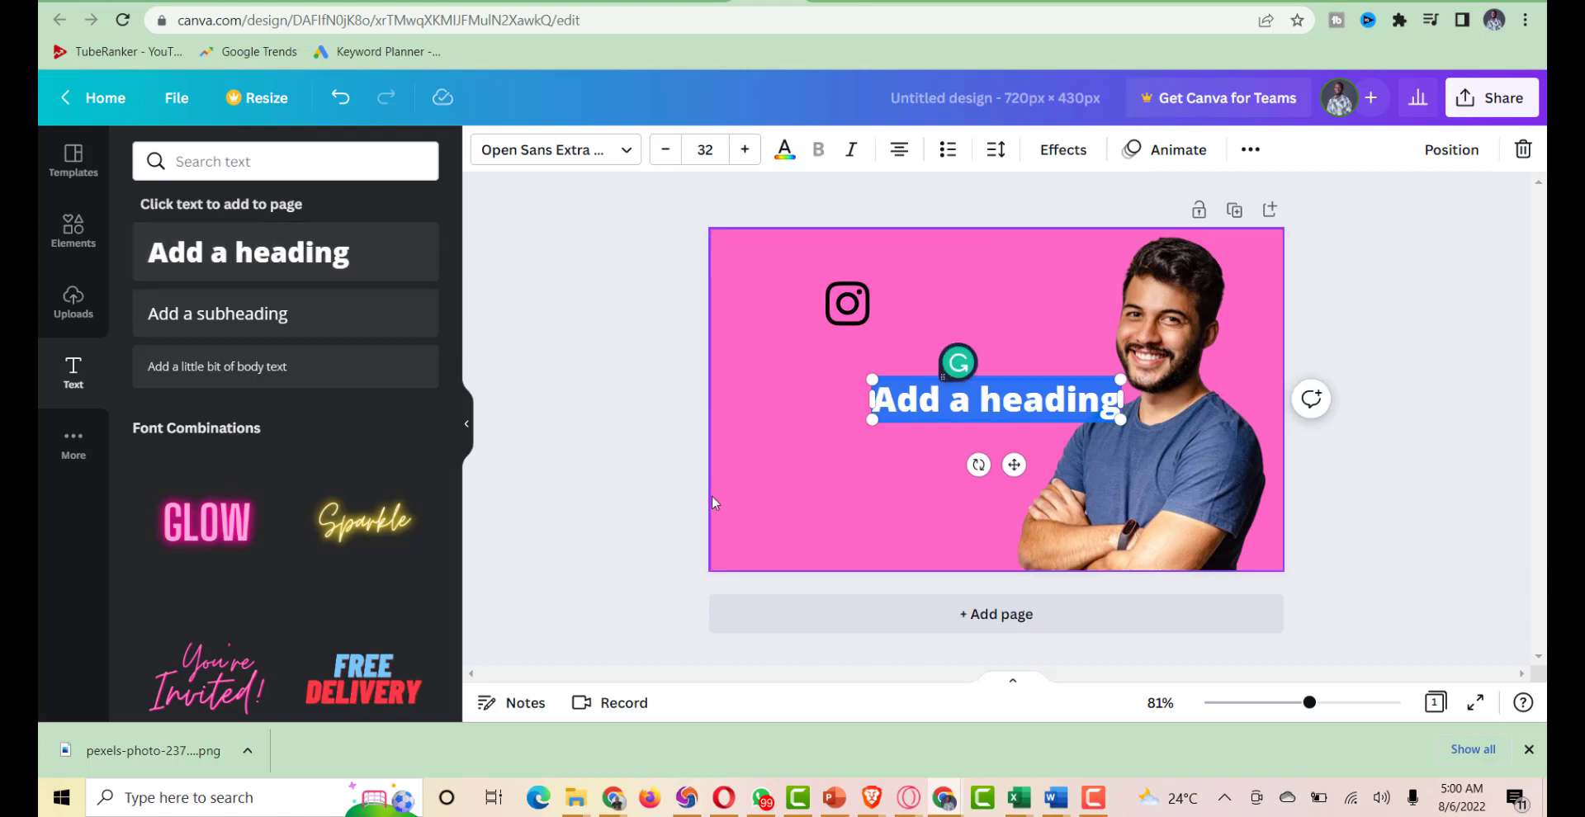
text(INST)
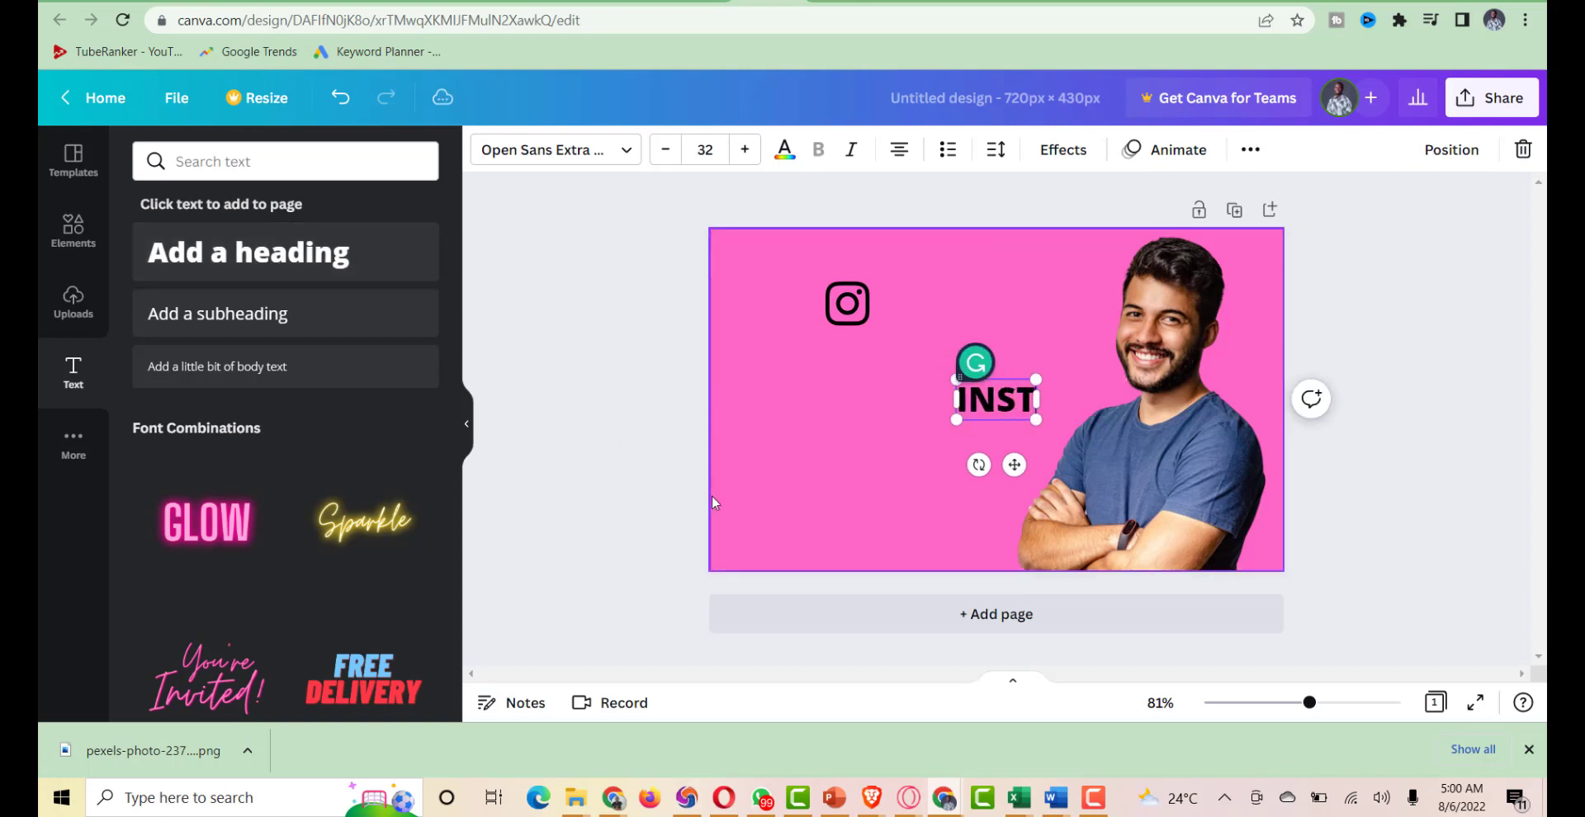
text(AGRAM)
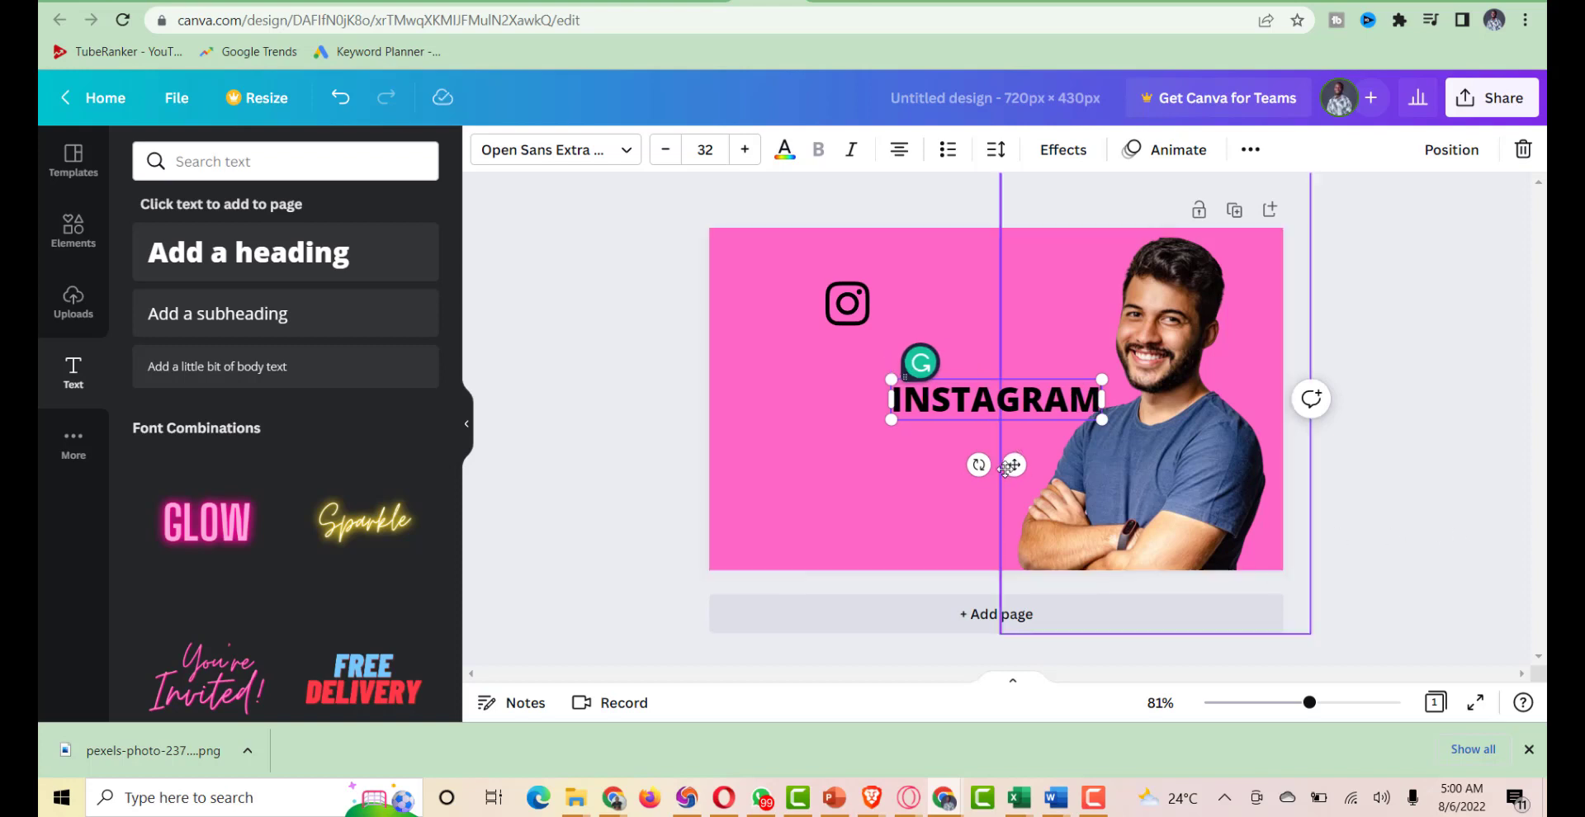
drag(1004, 469, 886, 431)
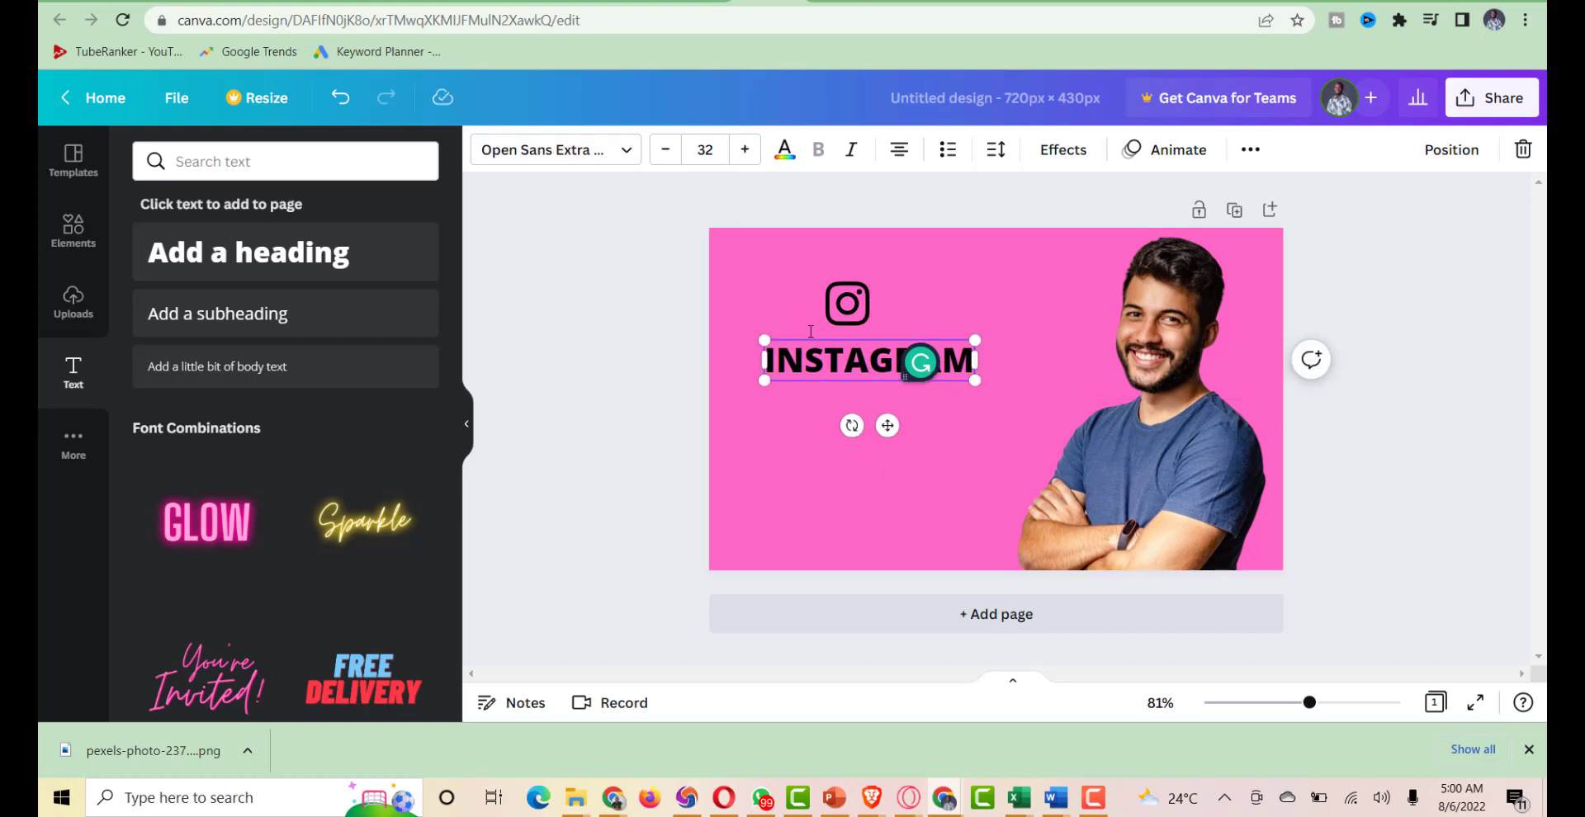
click(586, 149)
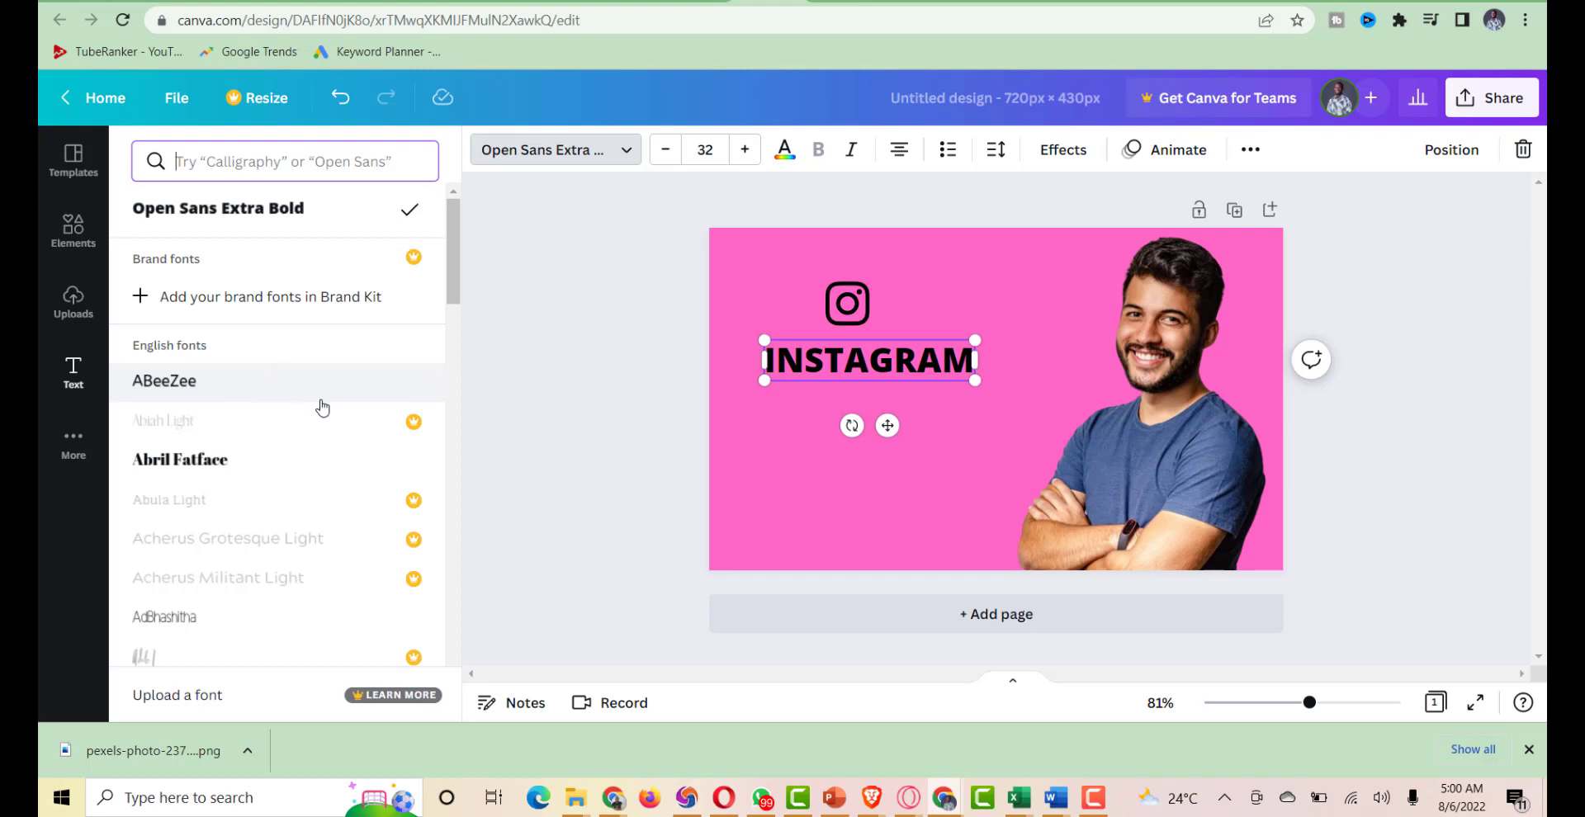
Apply Agrandir Tight Black to the INSTAGRAM heading, then check the Fiverr gig listings for reference
scroll(264, 387, down, 5)
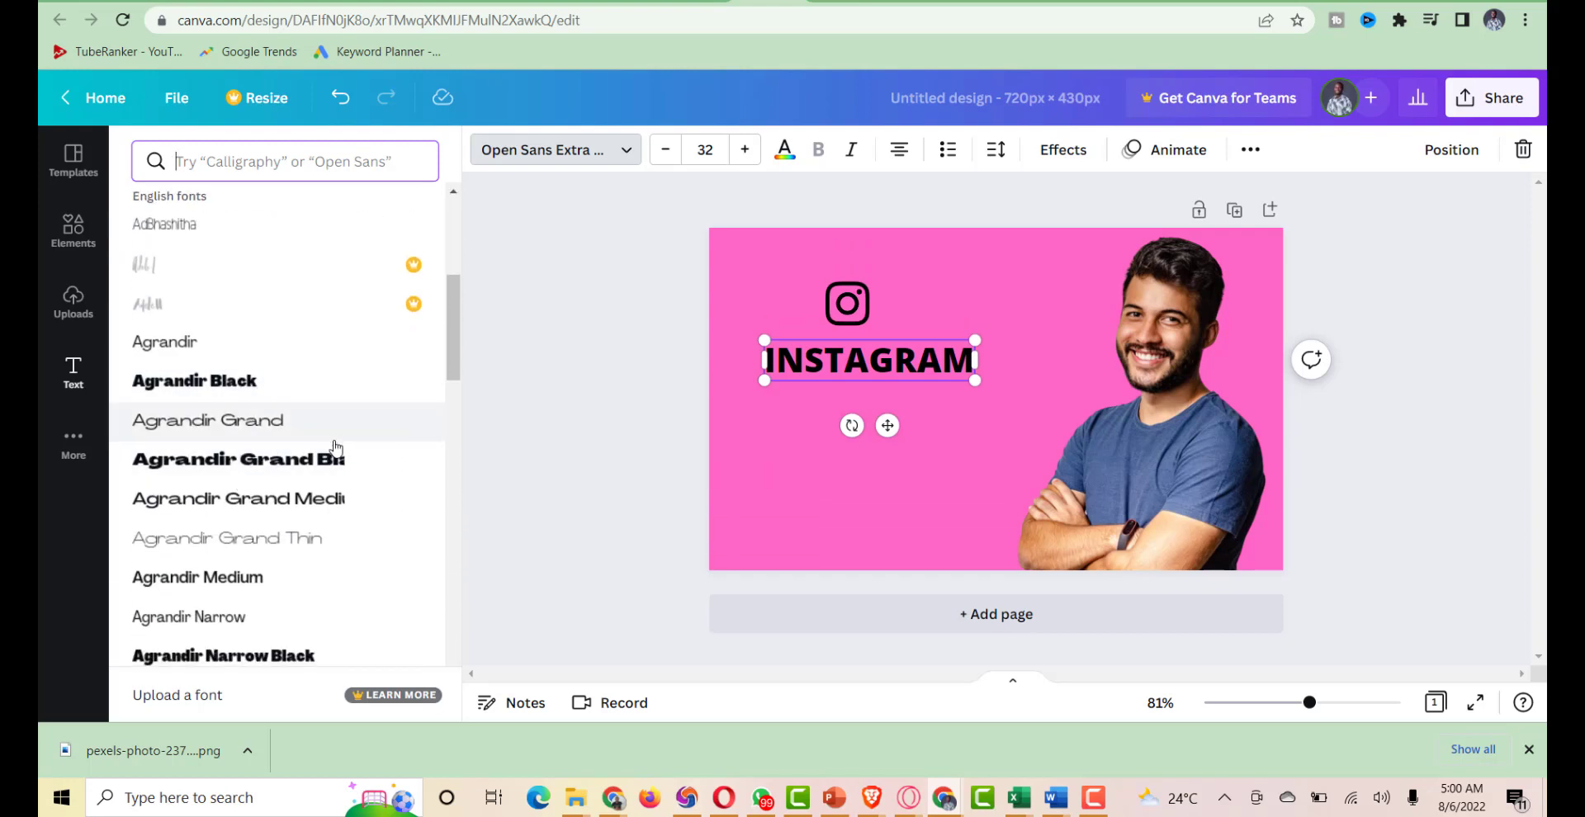
scroll(334, 447, down, 5)
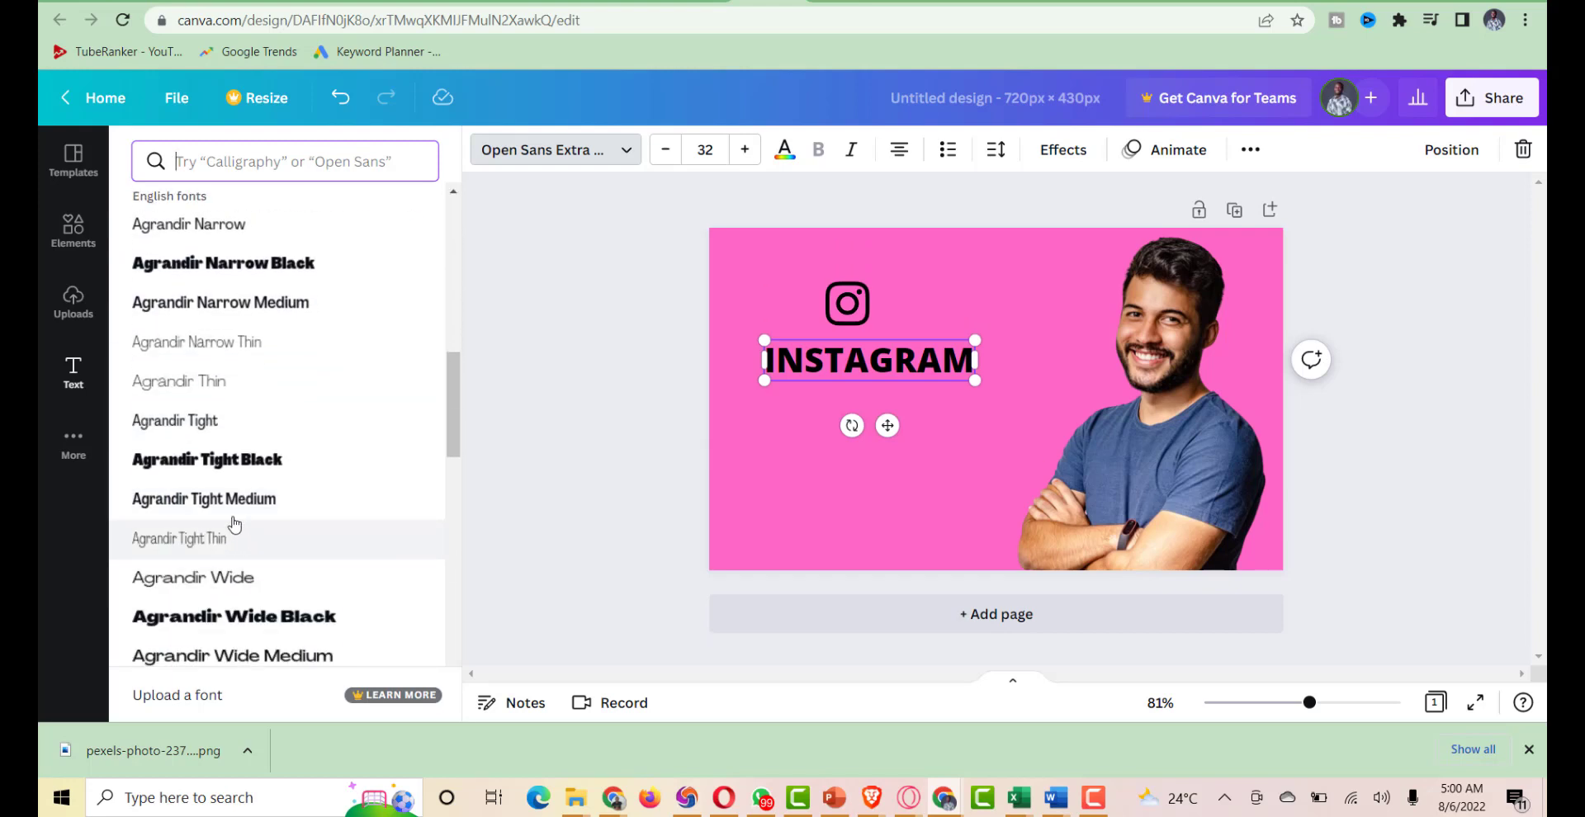
click(231, 474)
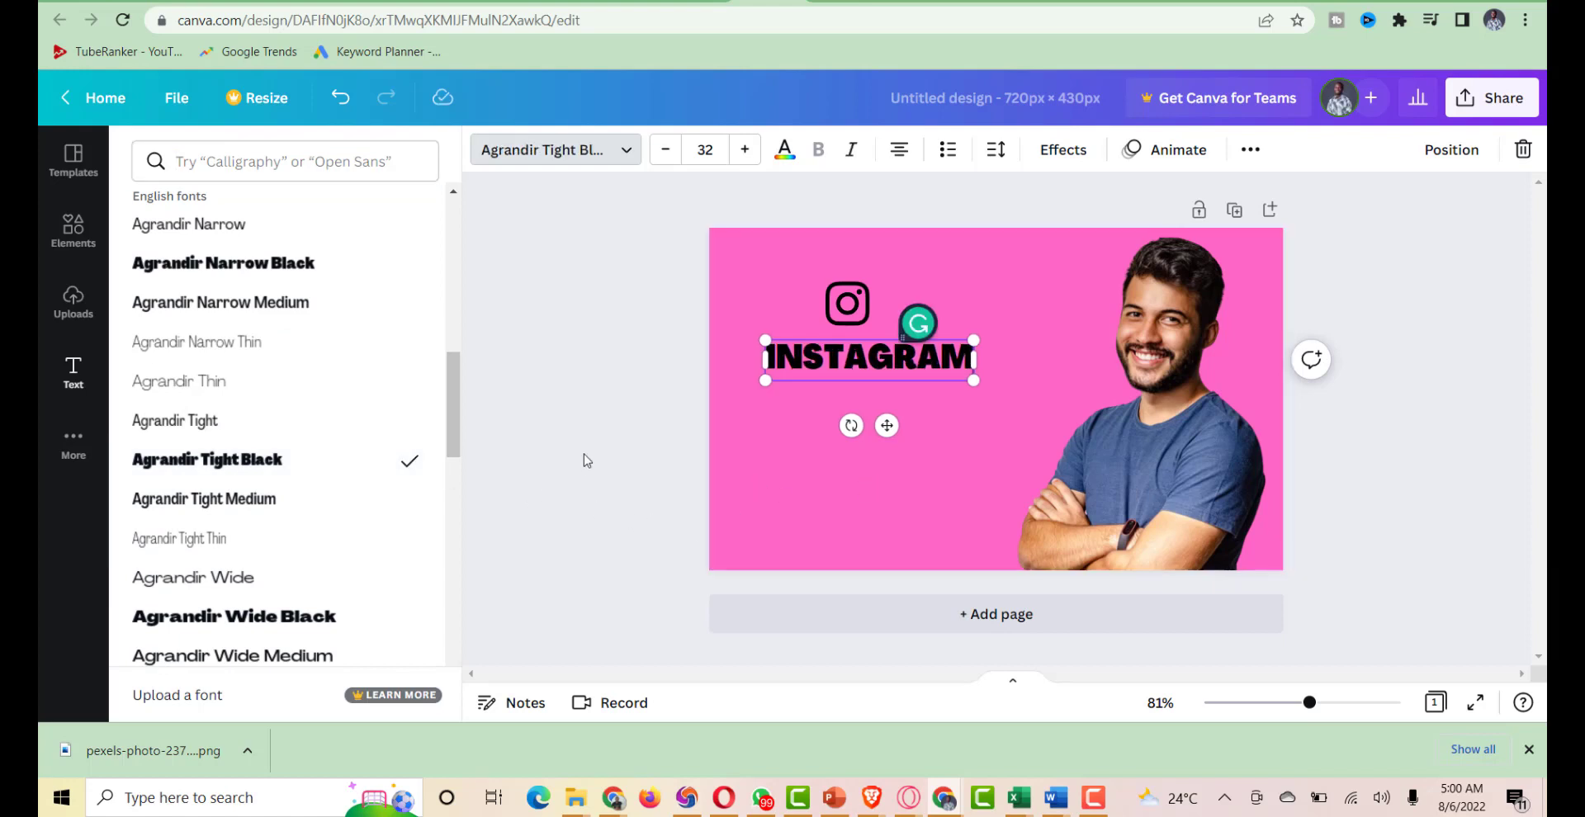
key(Escape)
click(692, 448)
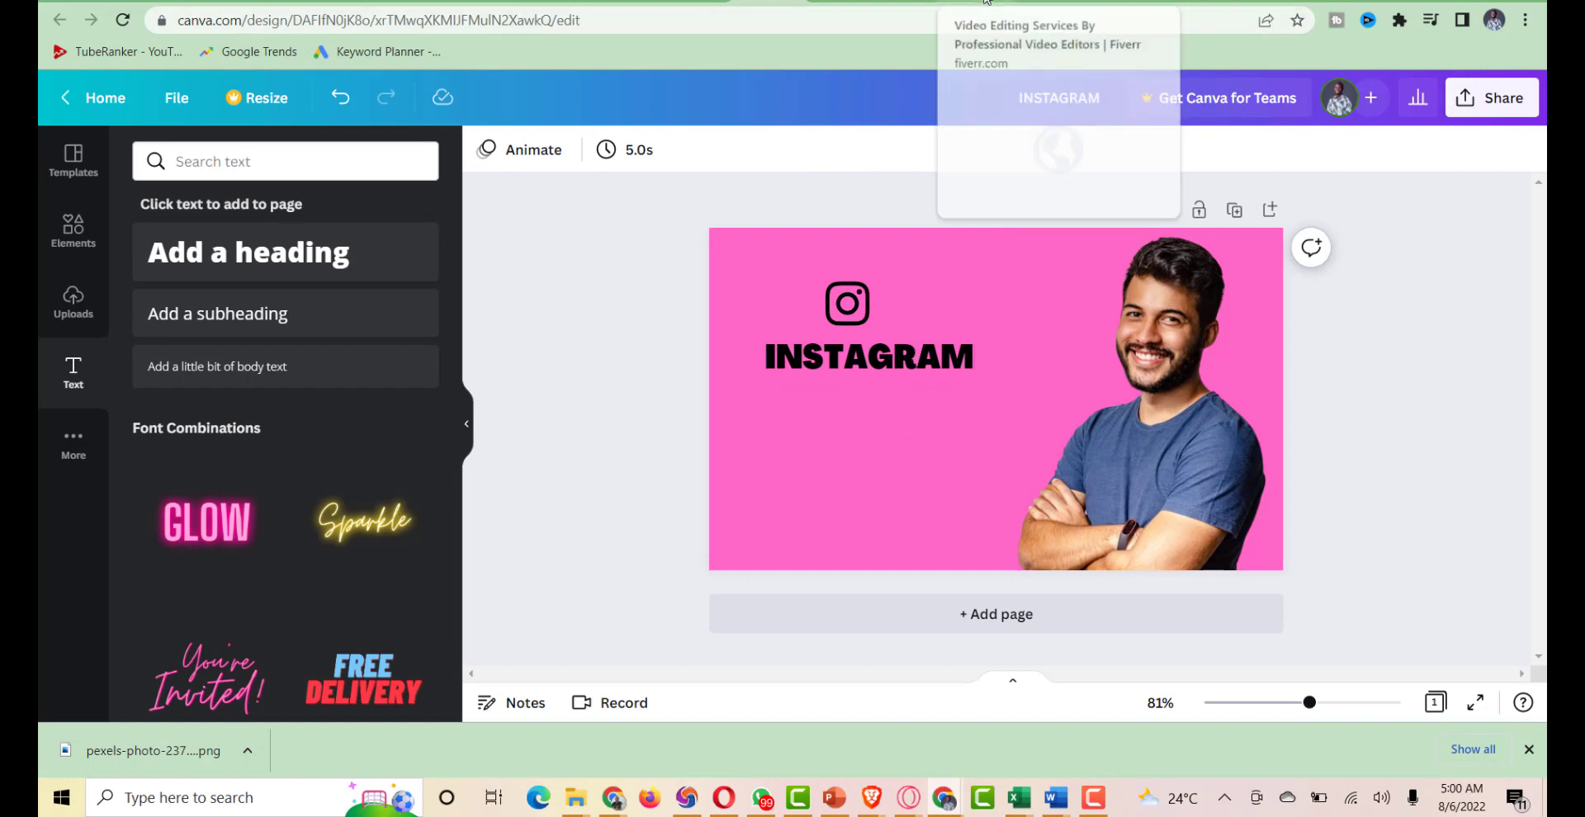
click(1041, 2)
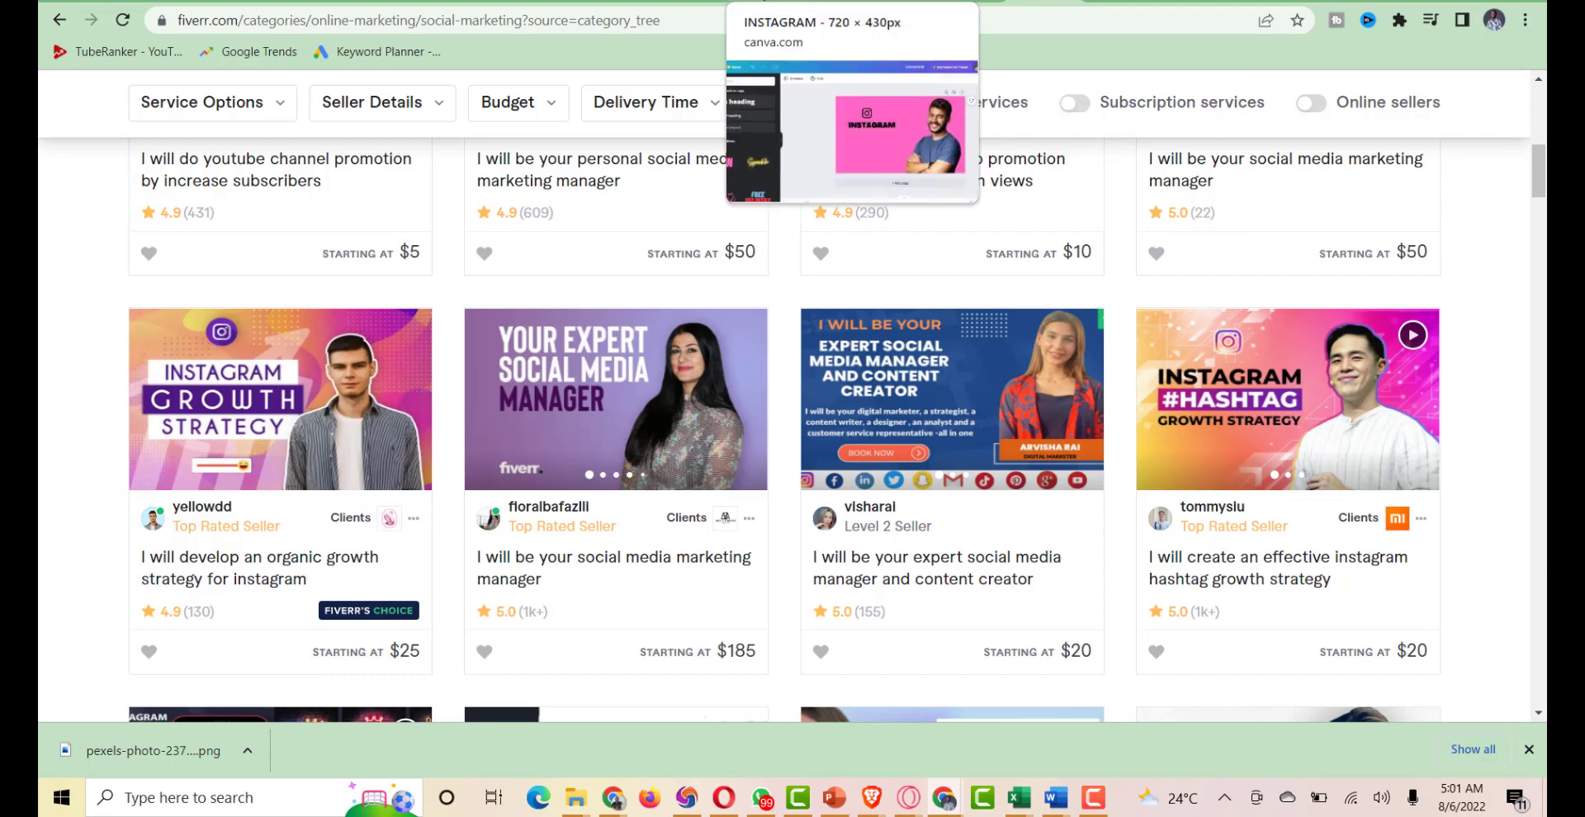
click(850, 2)
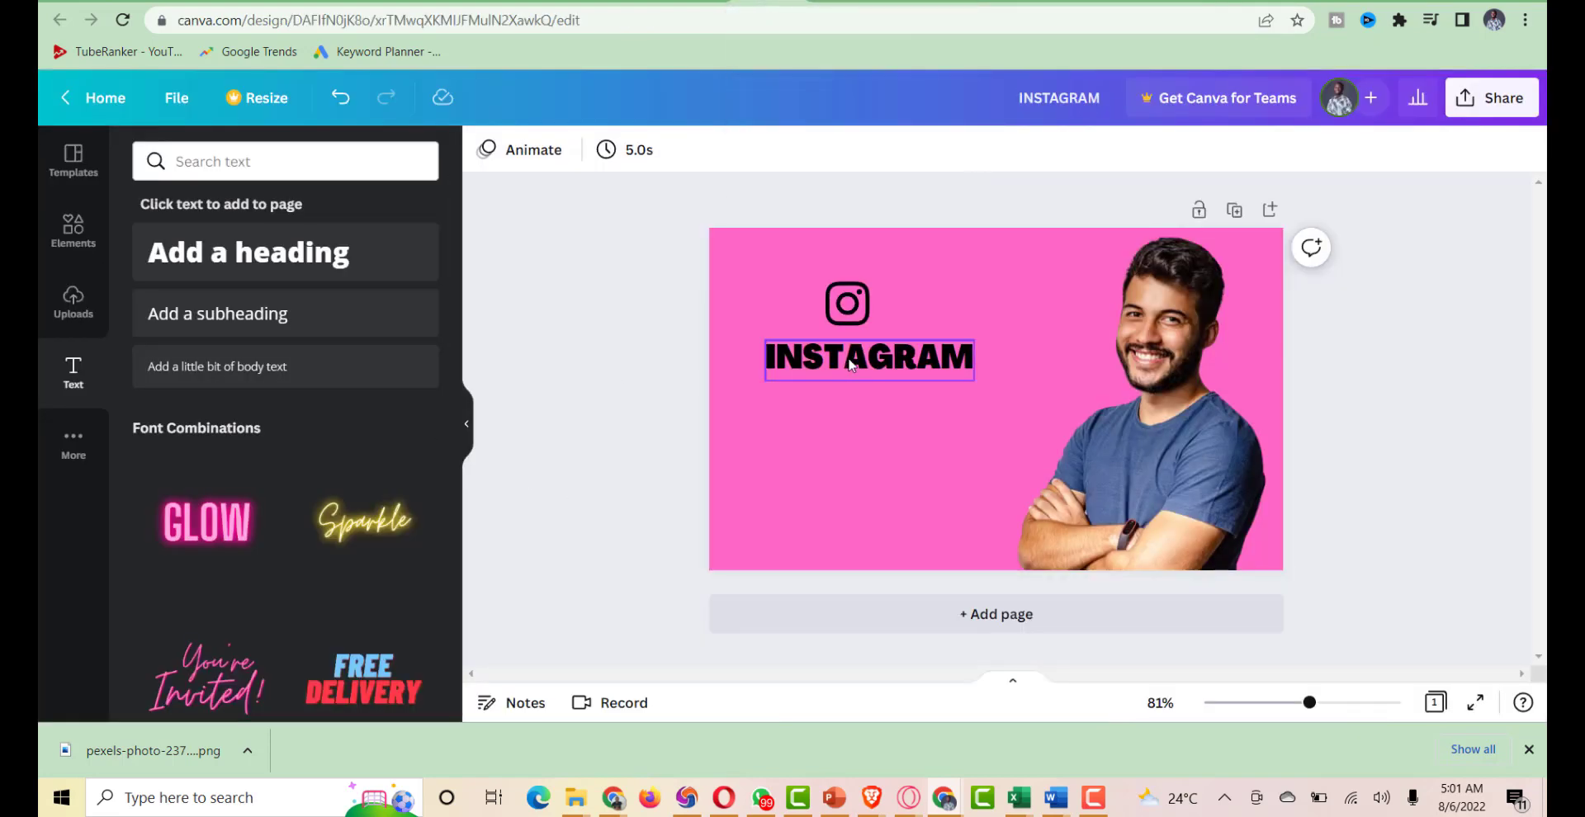
Duplicate the INSTAGRAM heading below itself, retype it as #HASHTAG, and tuck it under INSTAGRAM
click(850, 365)
drag(869, 369, 874, 406)
double_click(875, 405)
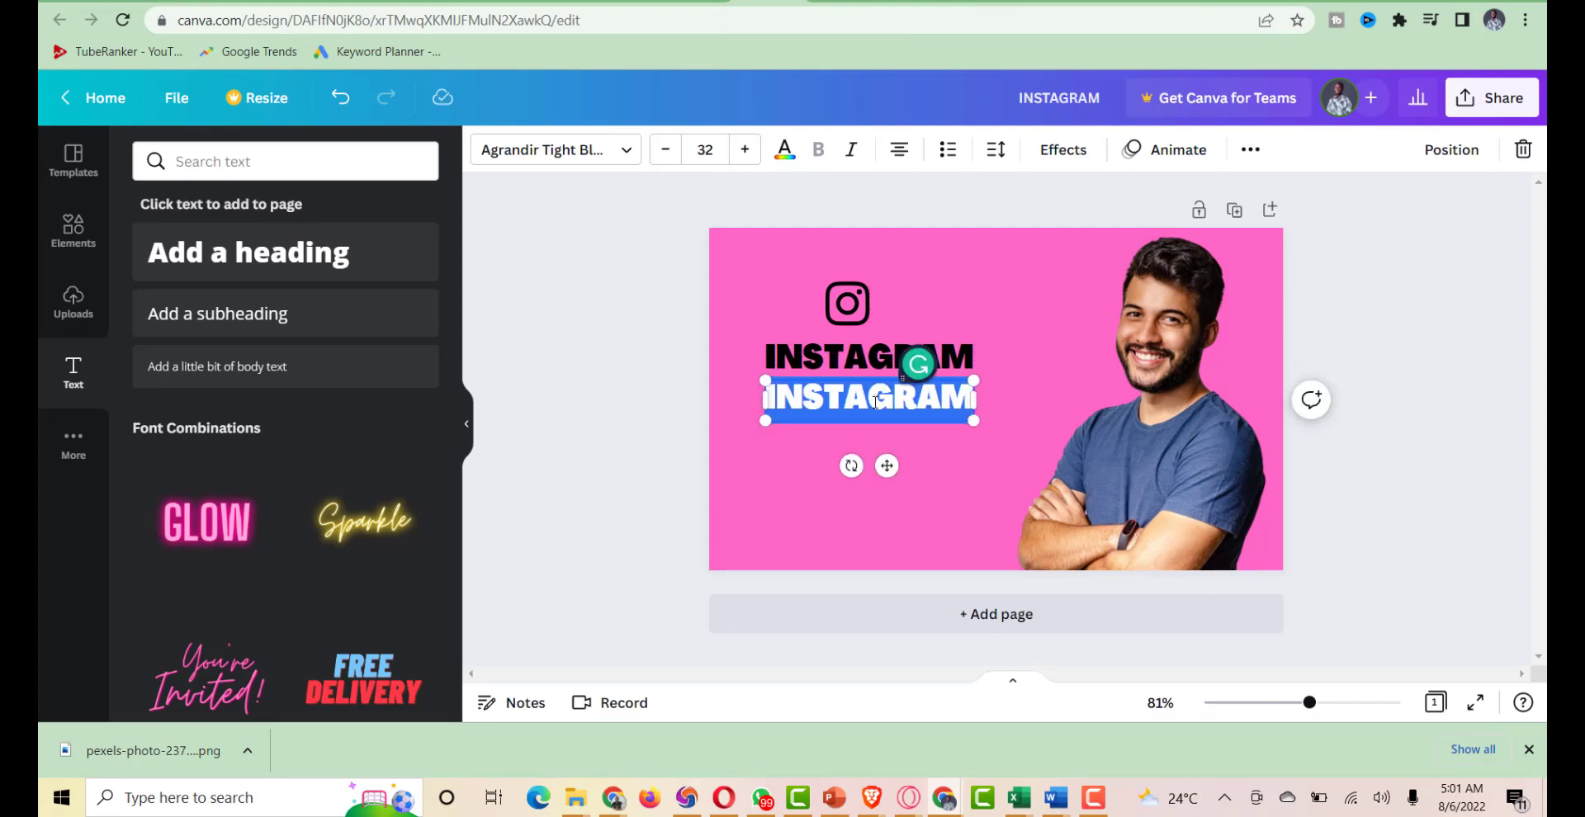
text(#)
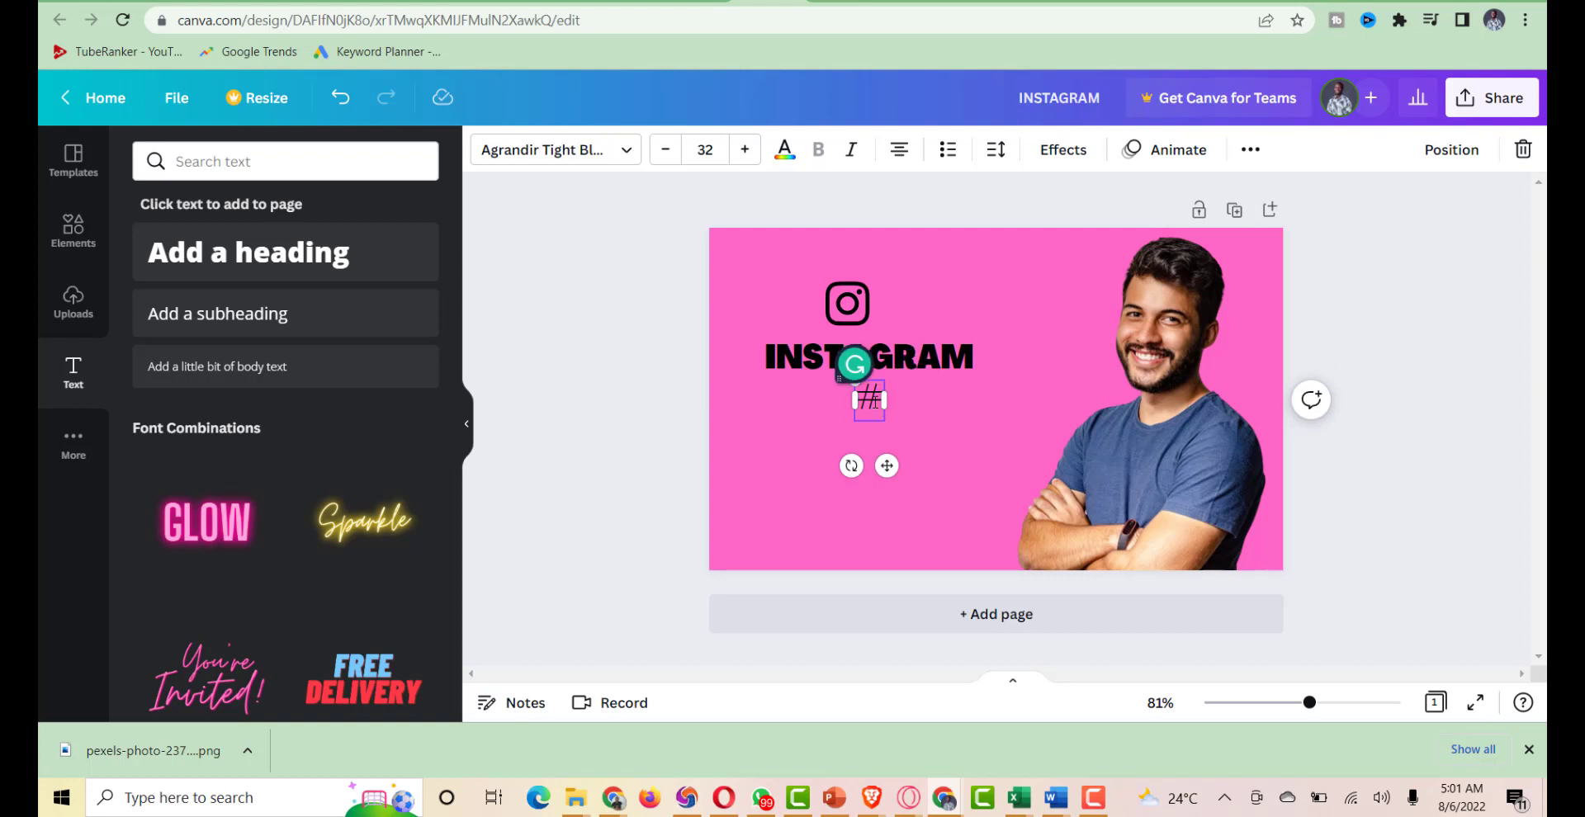
text(G)
key(BackSpace)
text(HAS)
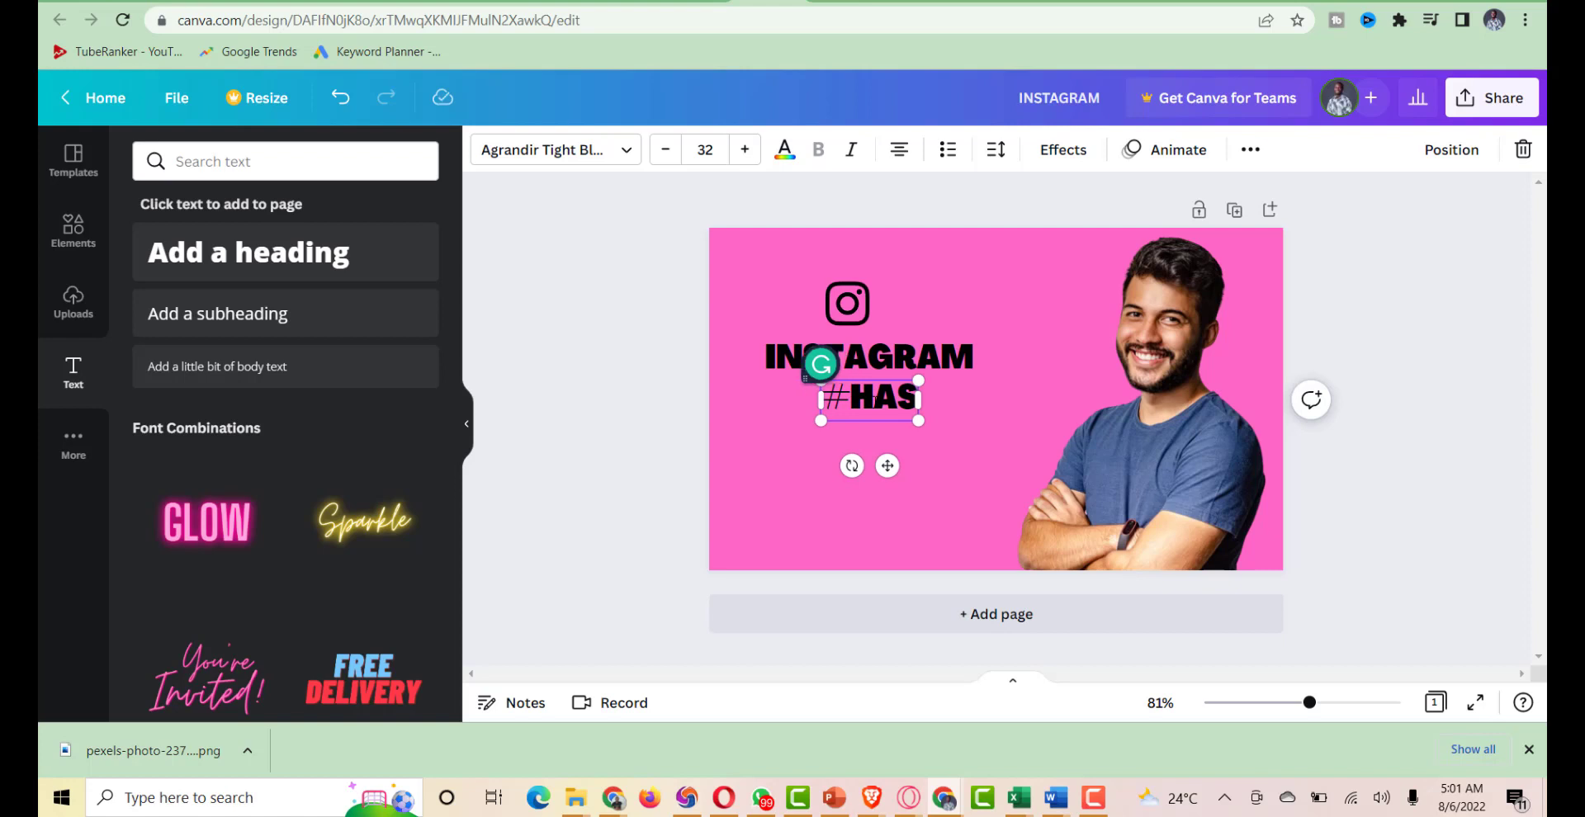
text(HTAG)
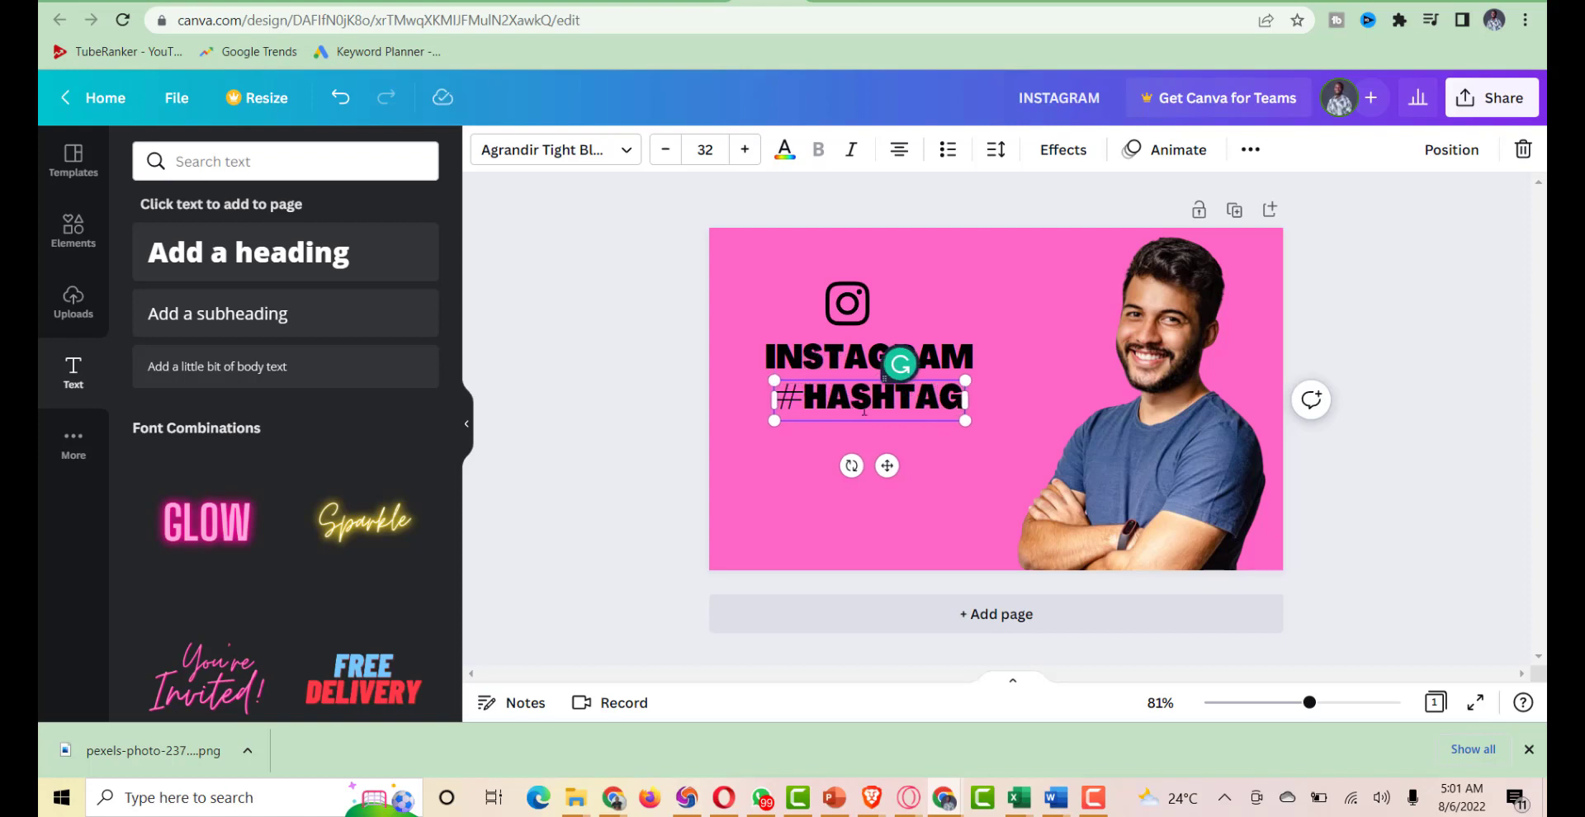
click(660, 413)
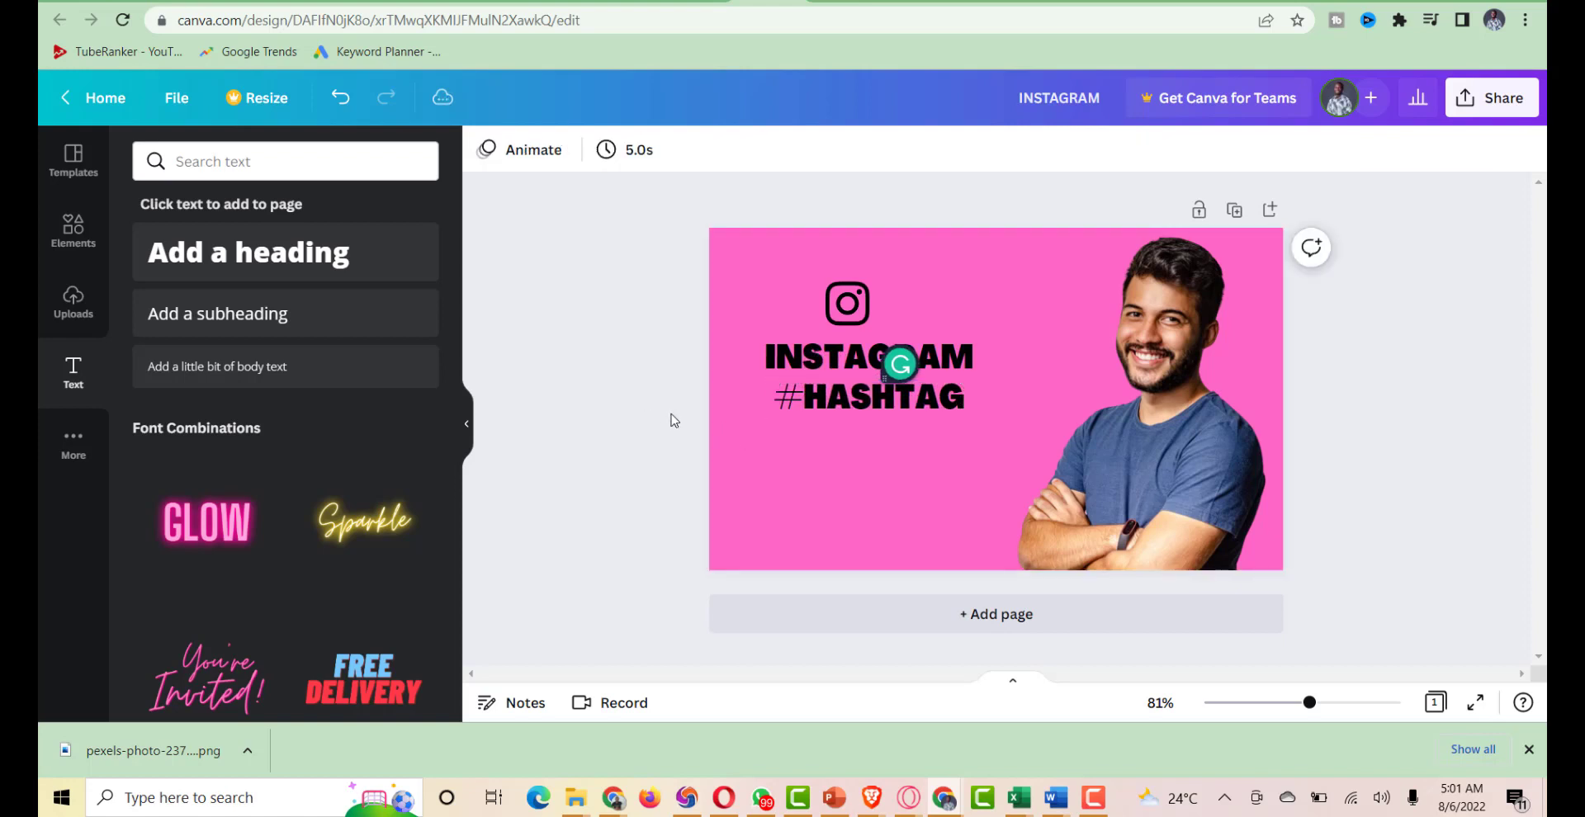
click(867, 405)
drag(867, 405, 859, 396)
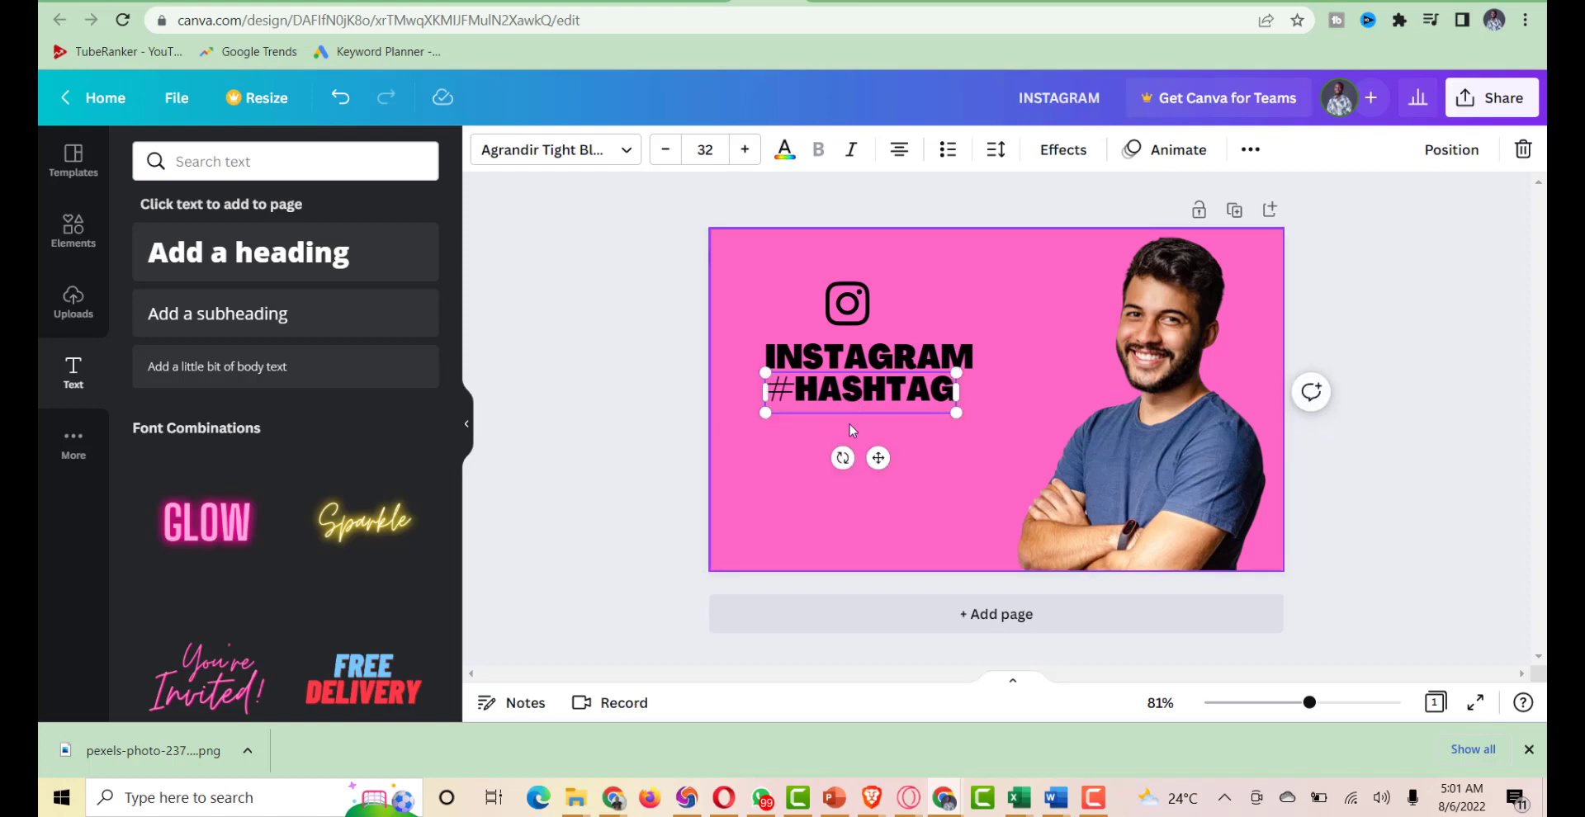
Add a third copy reading GROWTH STRATEGY, widened so it fits on one line
drag(904, 356, 905, 428)
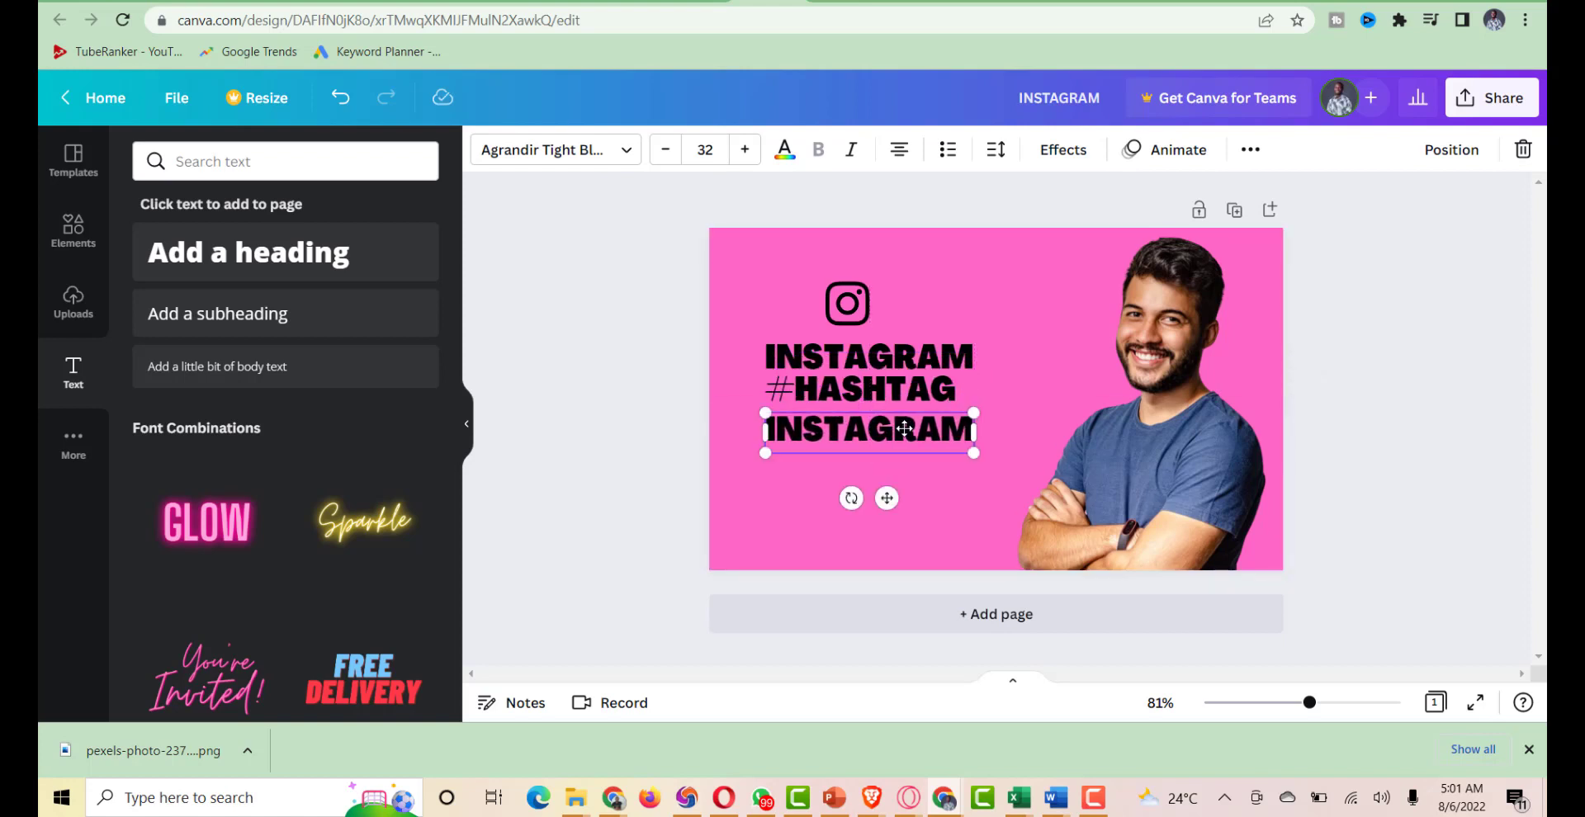
double_click(905, 428)
text(GROW)
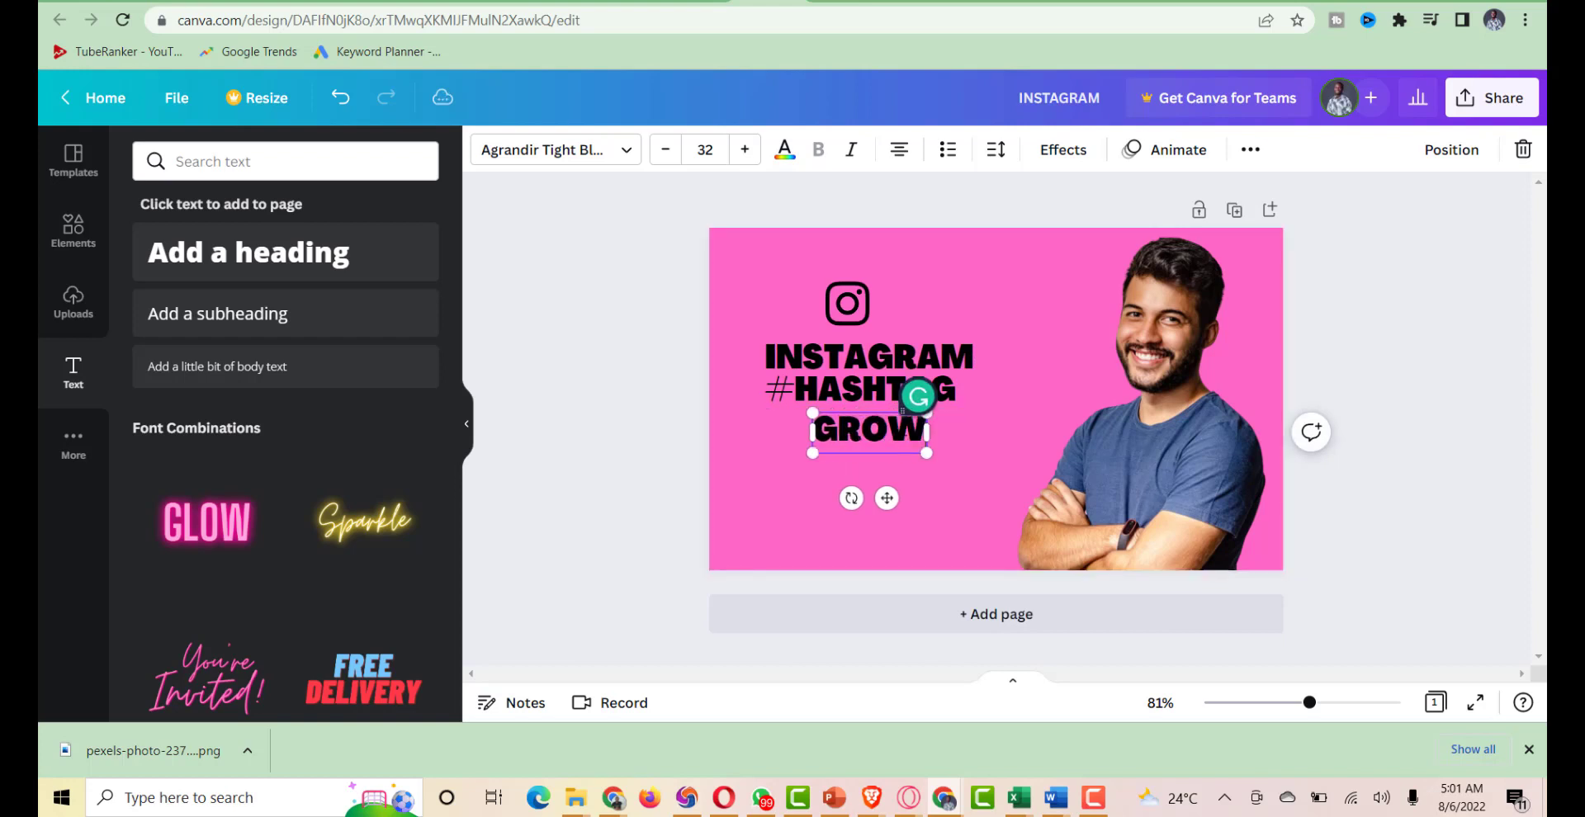
text(TH STRATEGY)
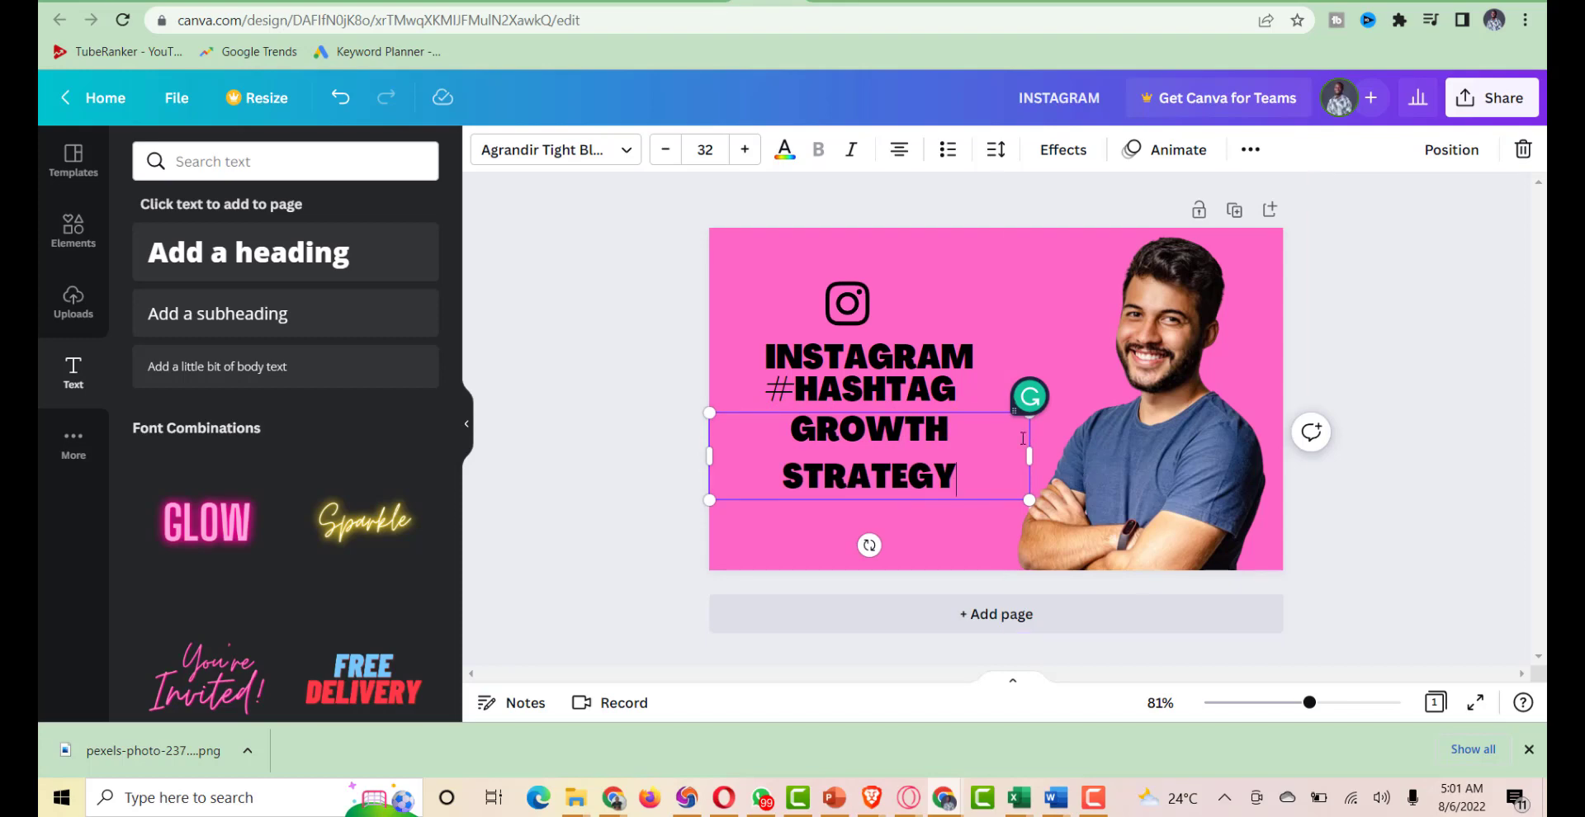
drag(1034, 468, 1096, 454)
key(ctrl+Tab)
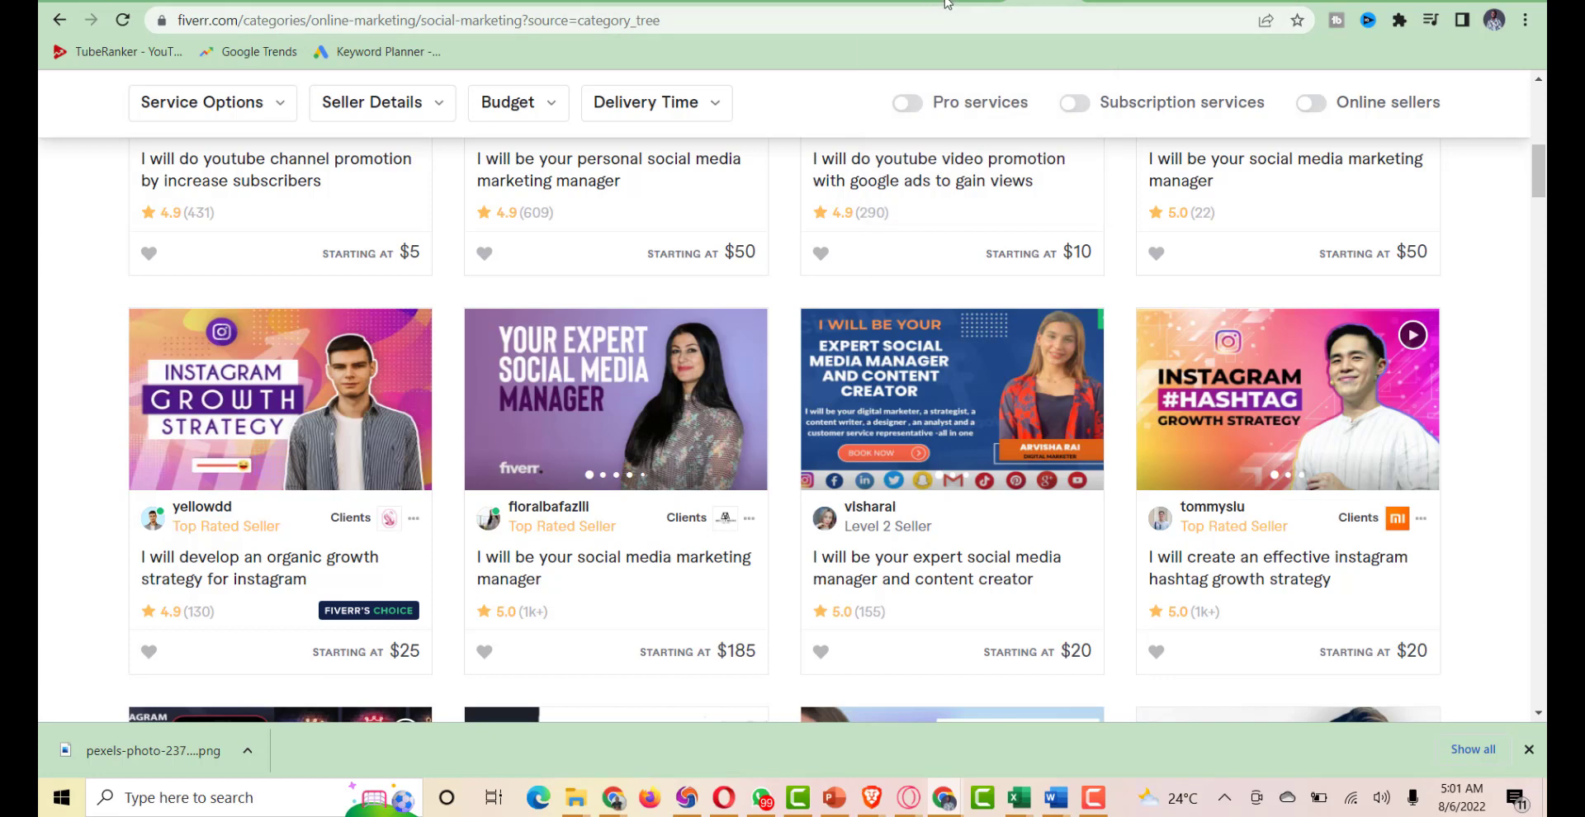
click(767, 3)
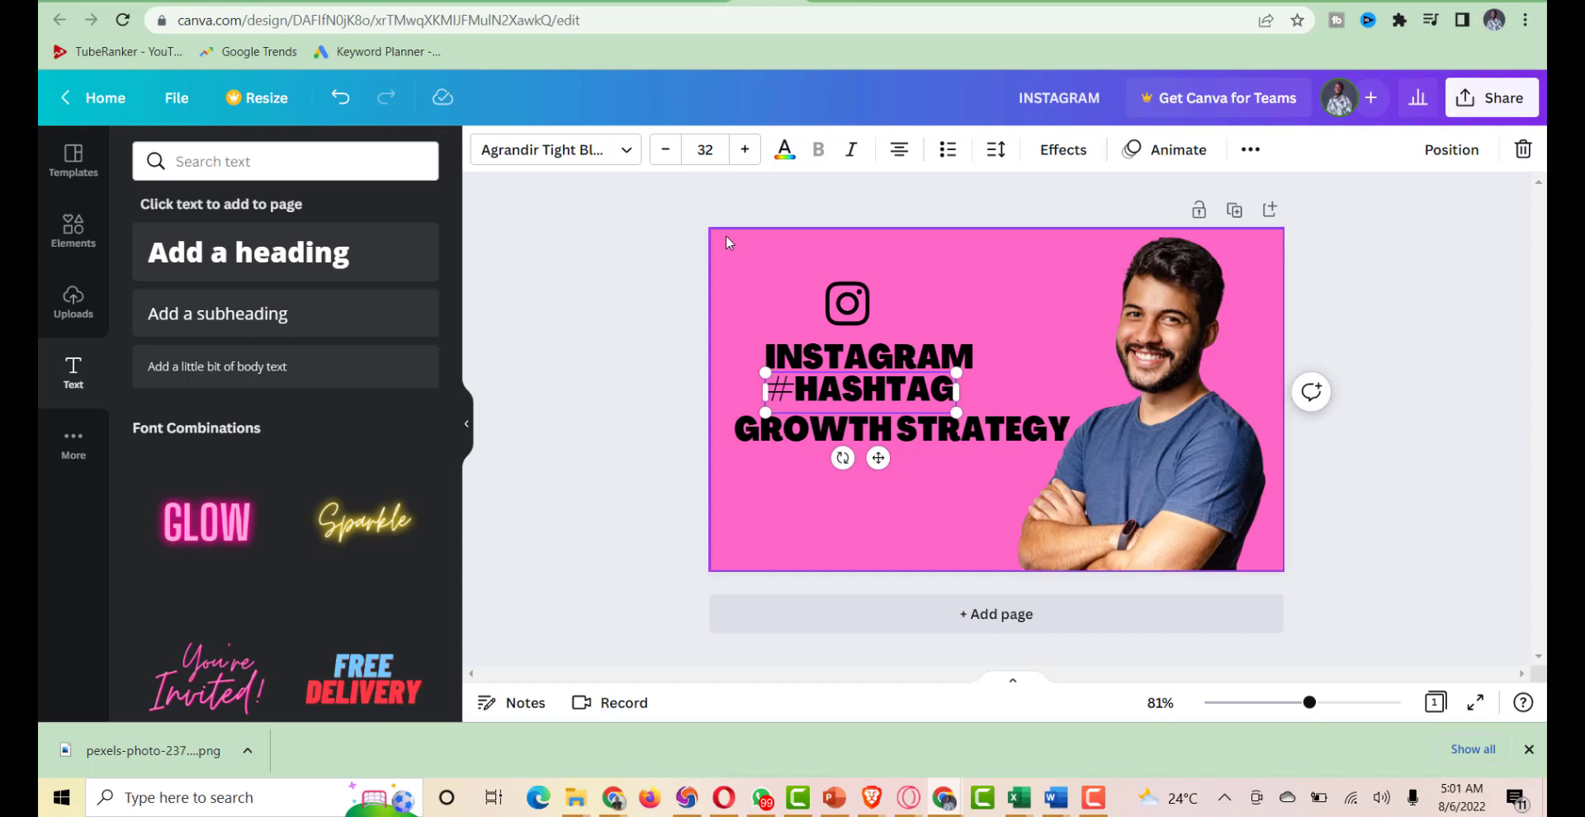
Color the #HASHTAG text white using the document's white swatch
click(784, 150)
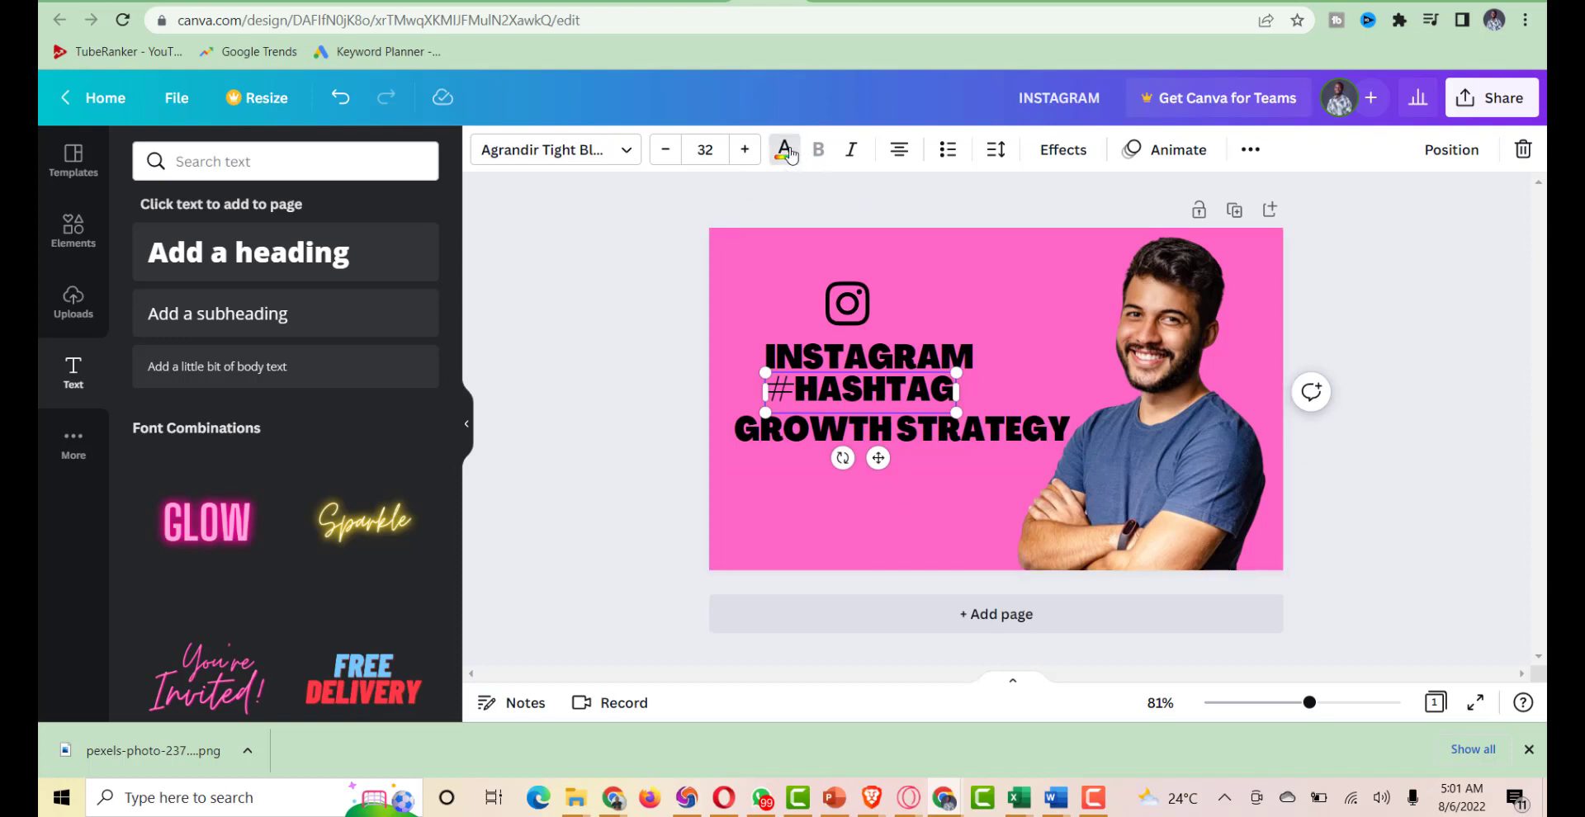
click(367, 266)
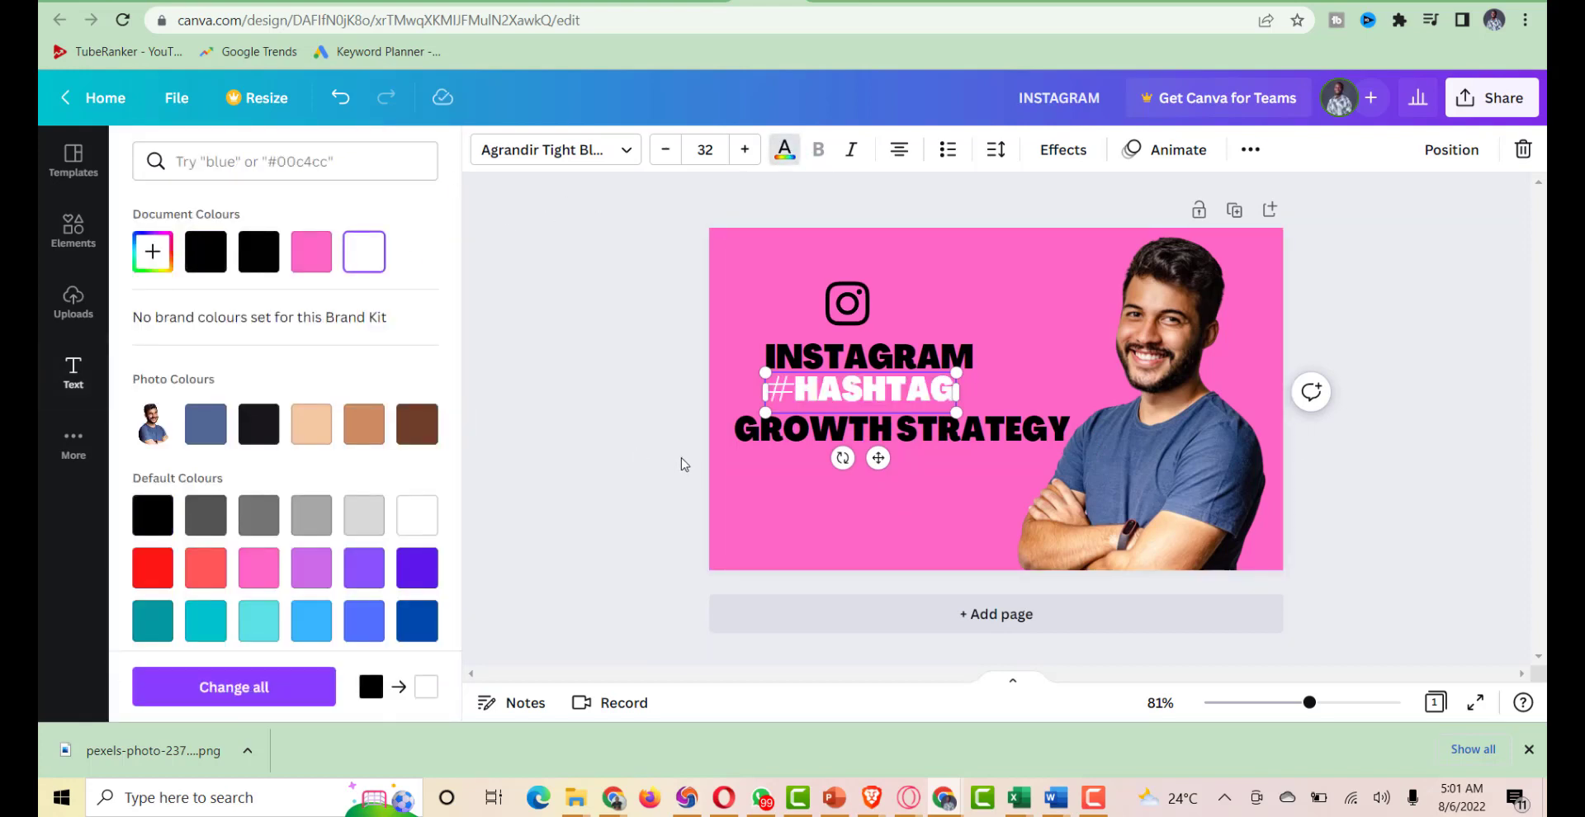
click(652, 404)
click(661, 380)
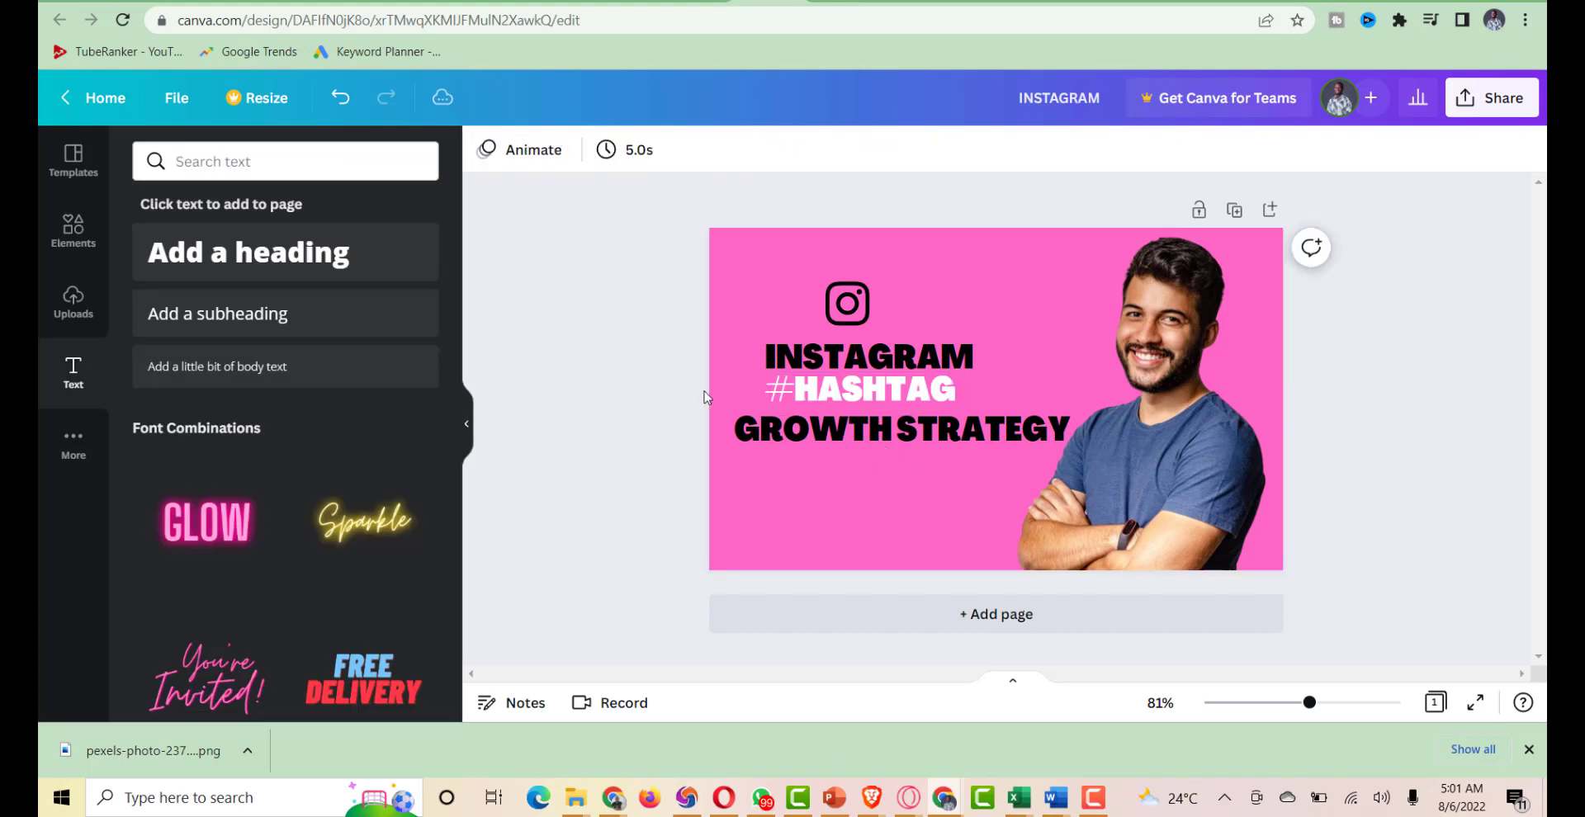
click(76, 229)
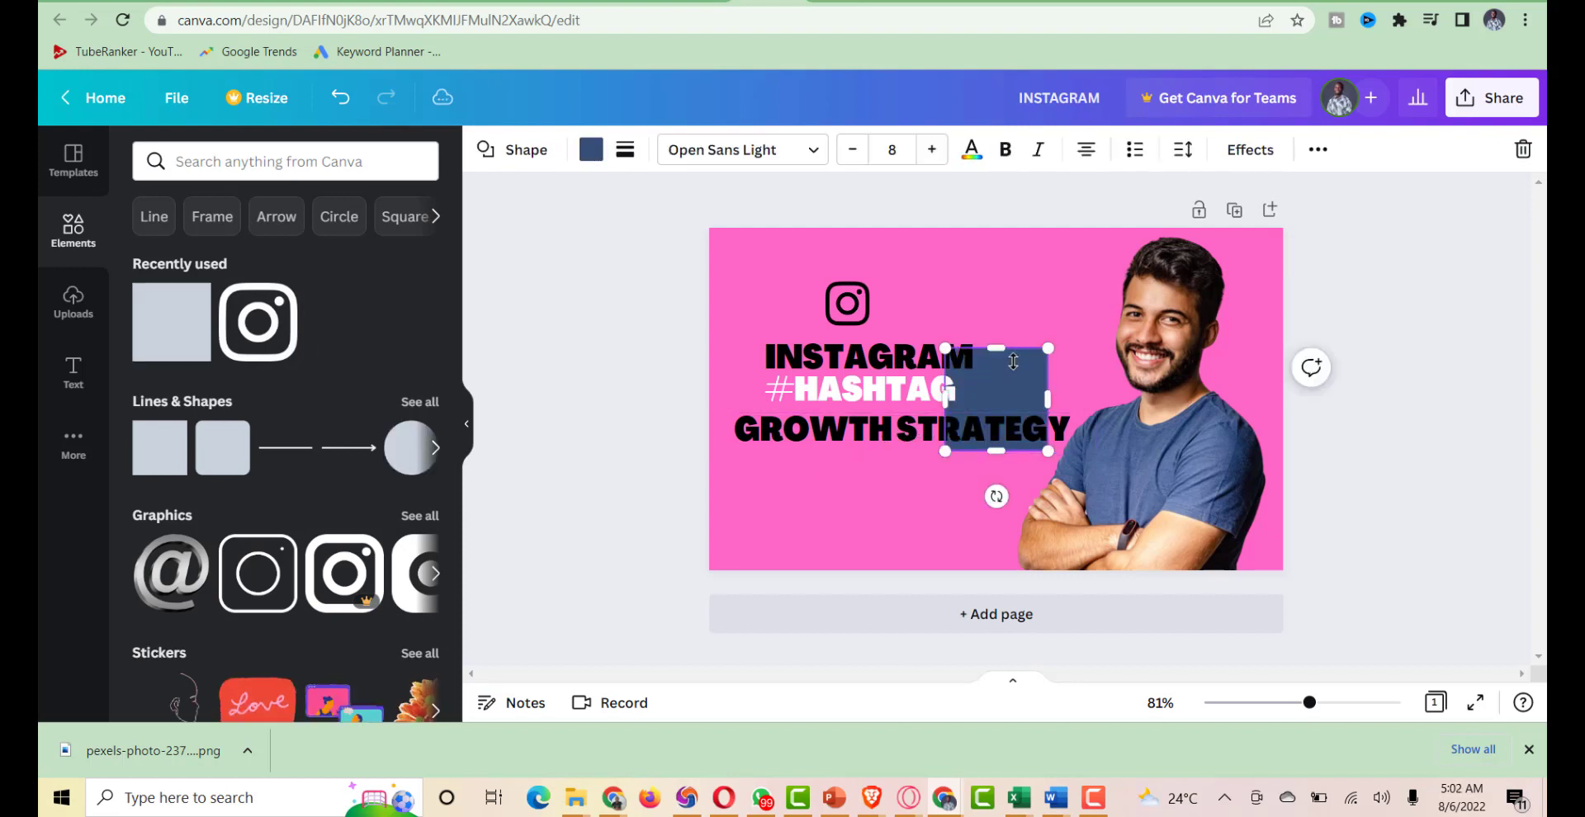
Stretch the dark blue square into a wide flat bar placed behind the #HASHTAG line
drag(1028, 378, 1032, 282)
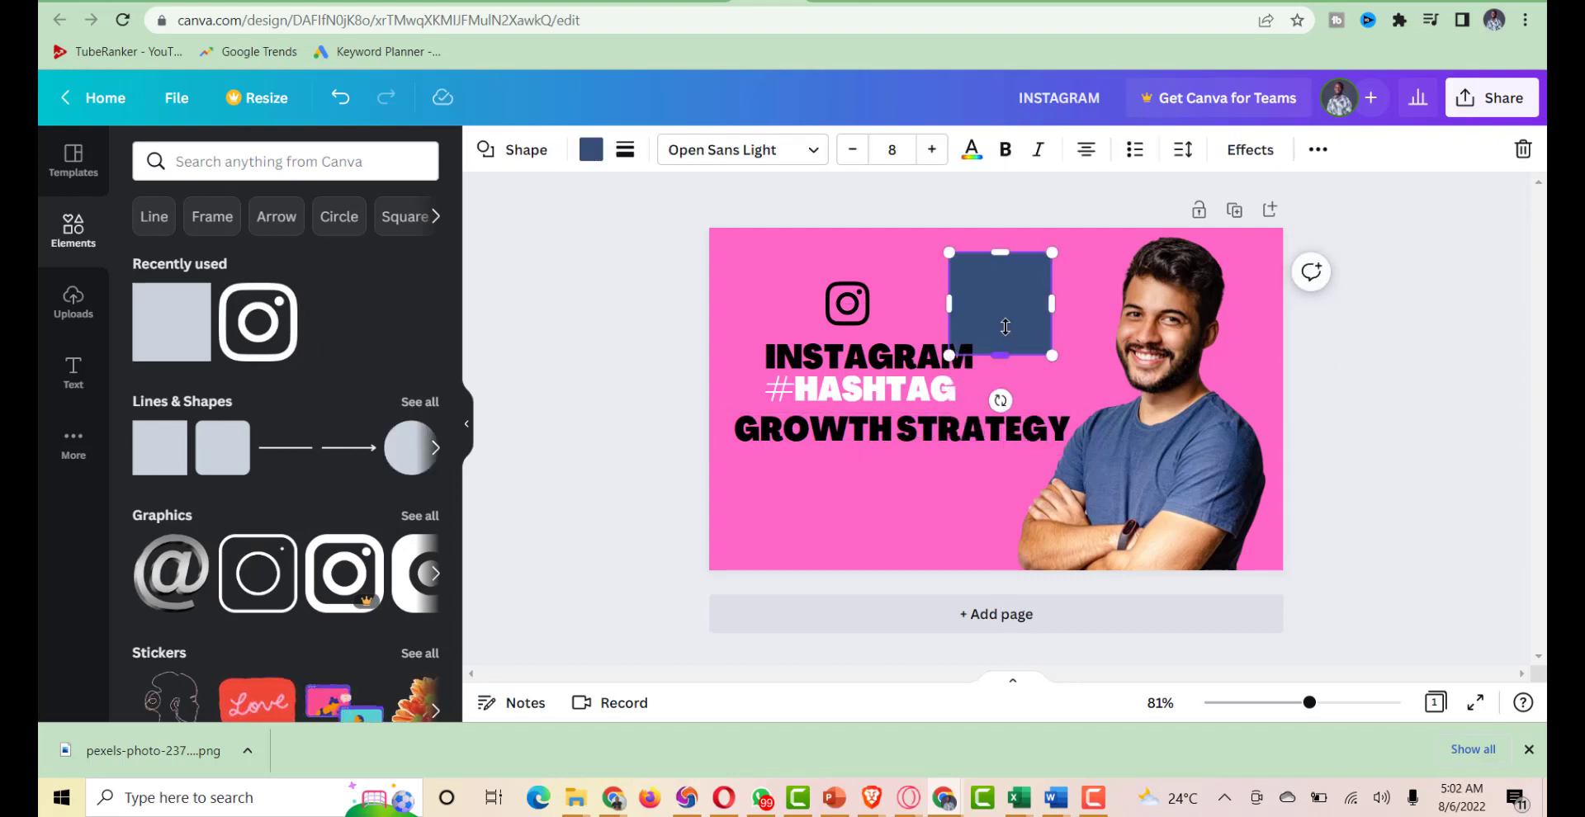
drag(1000, 352, 860, 271)
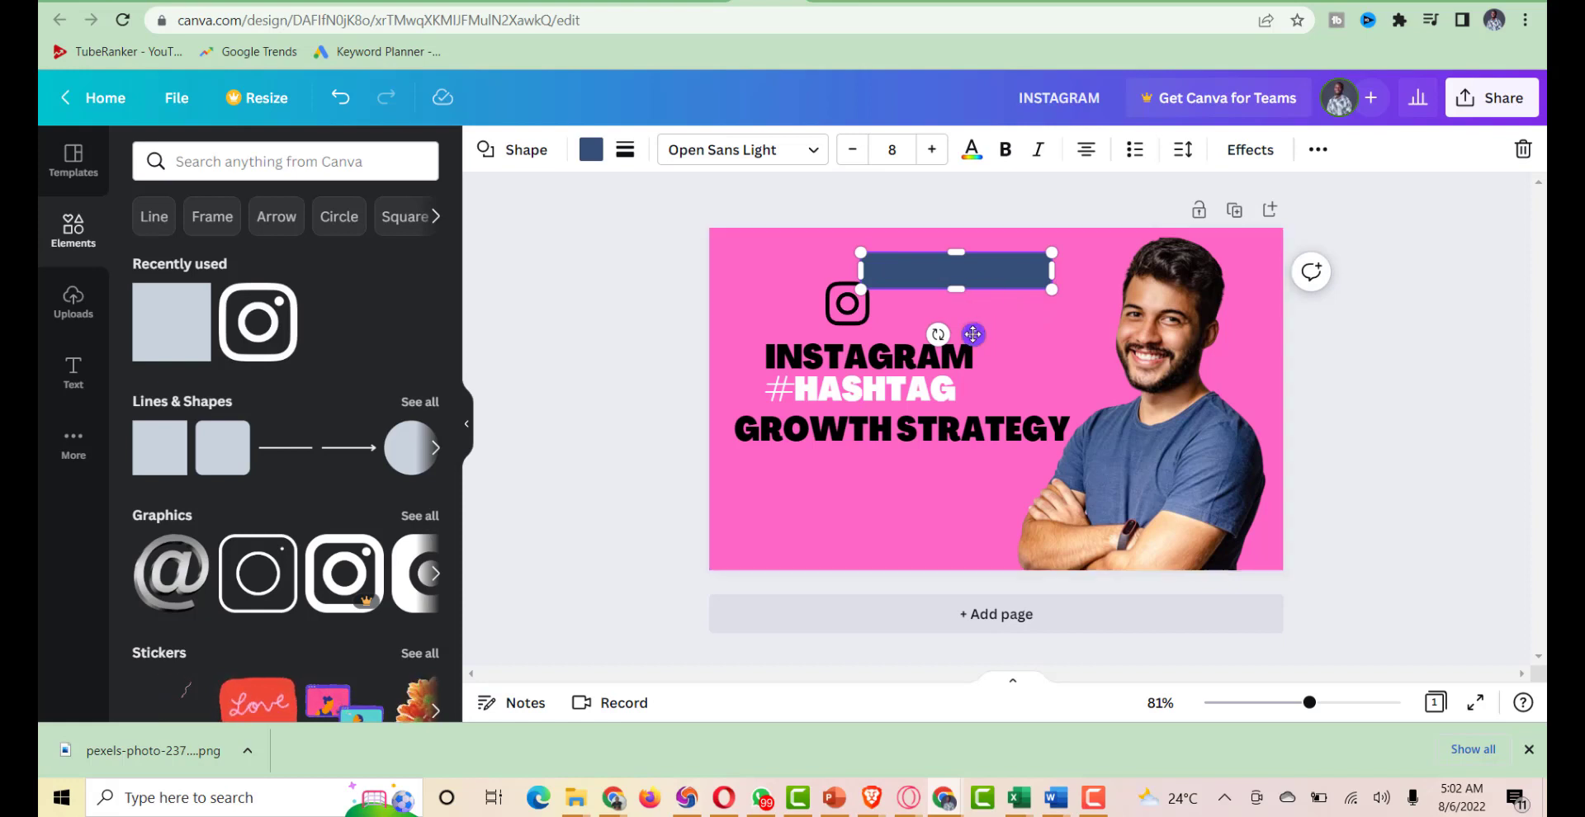
drag(973, 335, 888, 456)
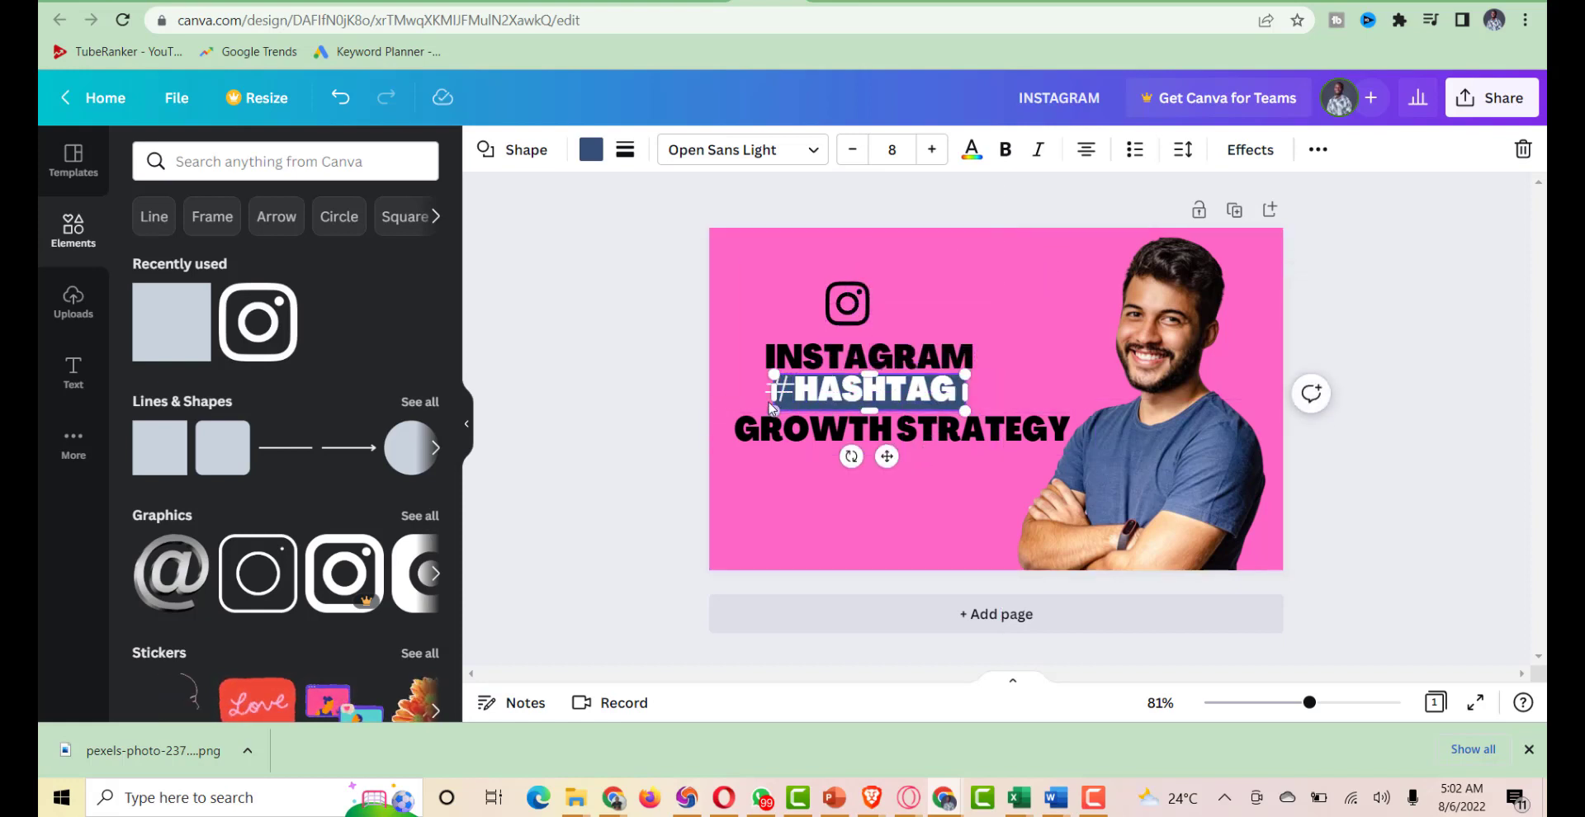
drag(769, 393, 761, 394)
click(954, 463)
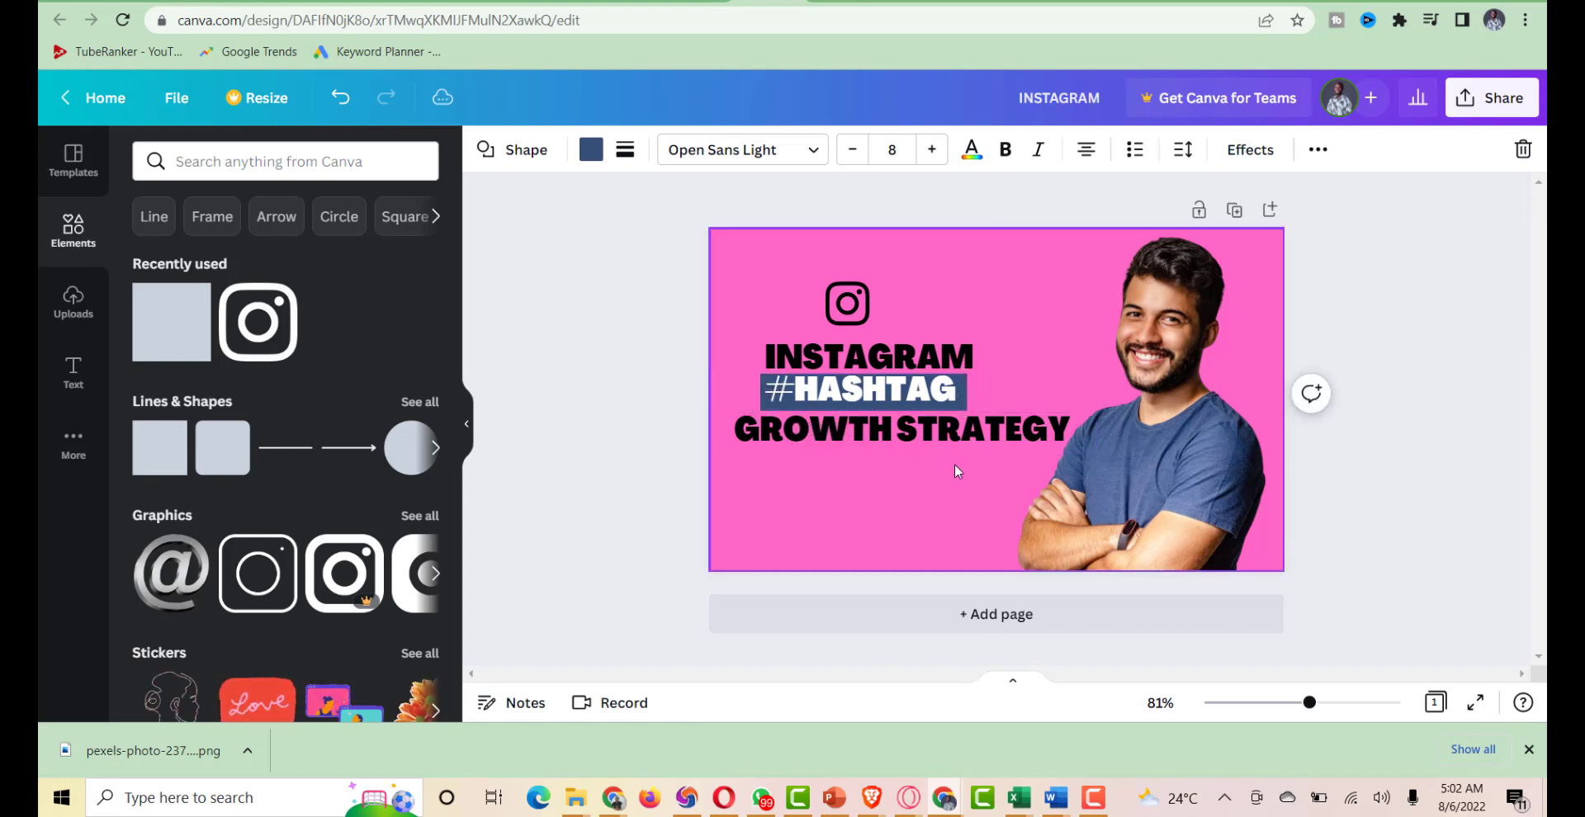
key(Right)
key(Right)
key(Right)
key(Right)
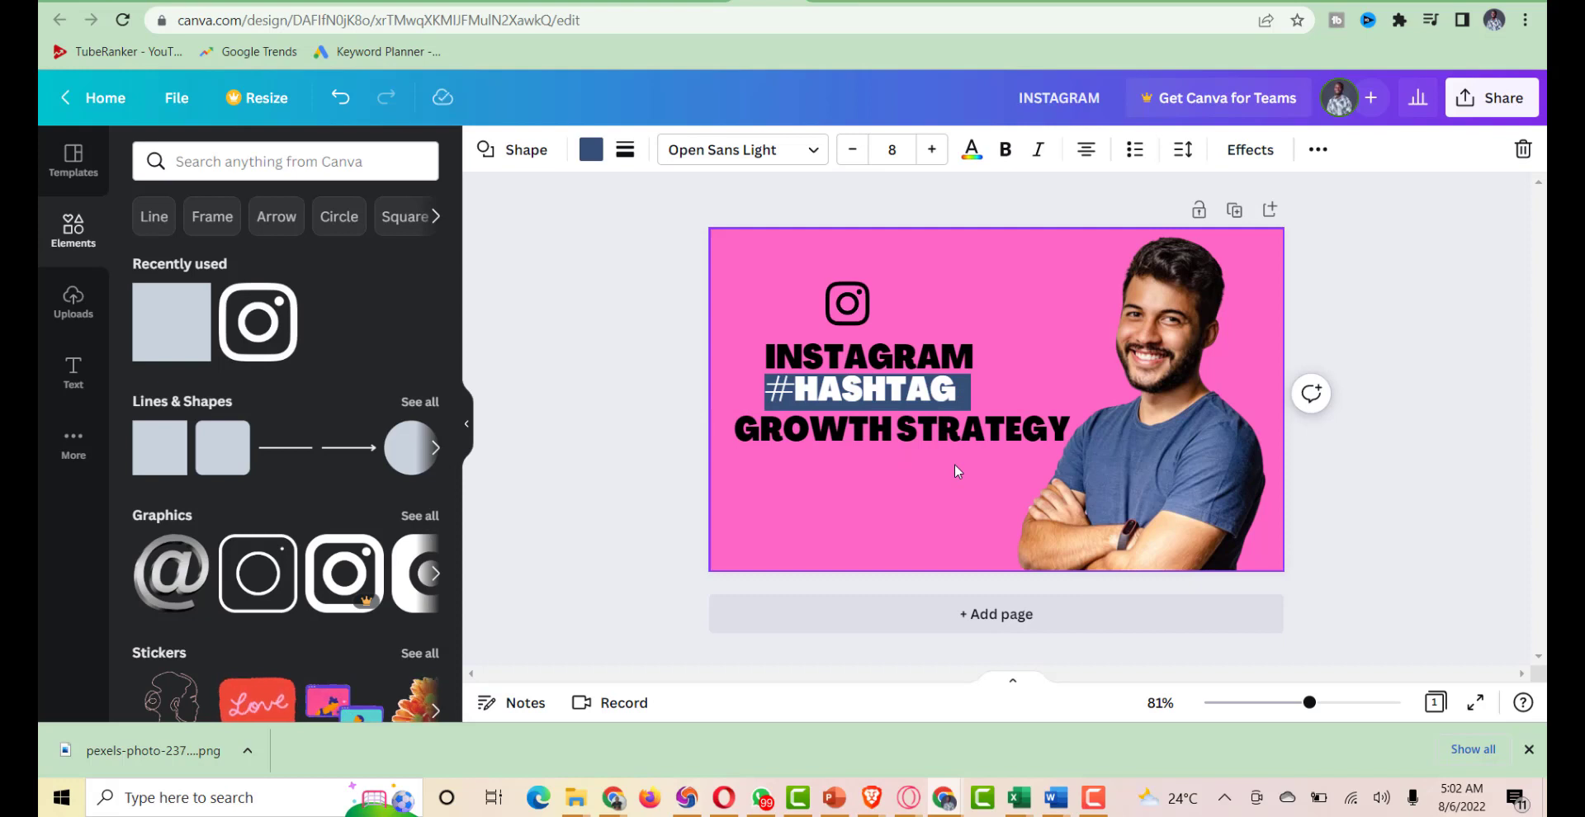
Set the GROWTH STRATEGY text's font size to 20
click(987, 433)
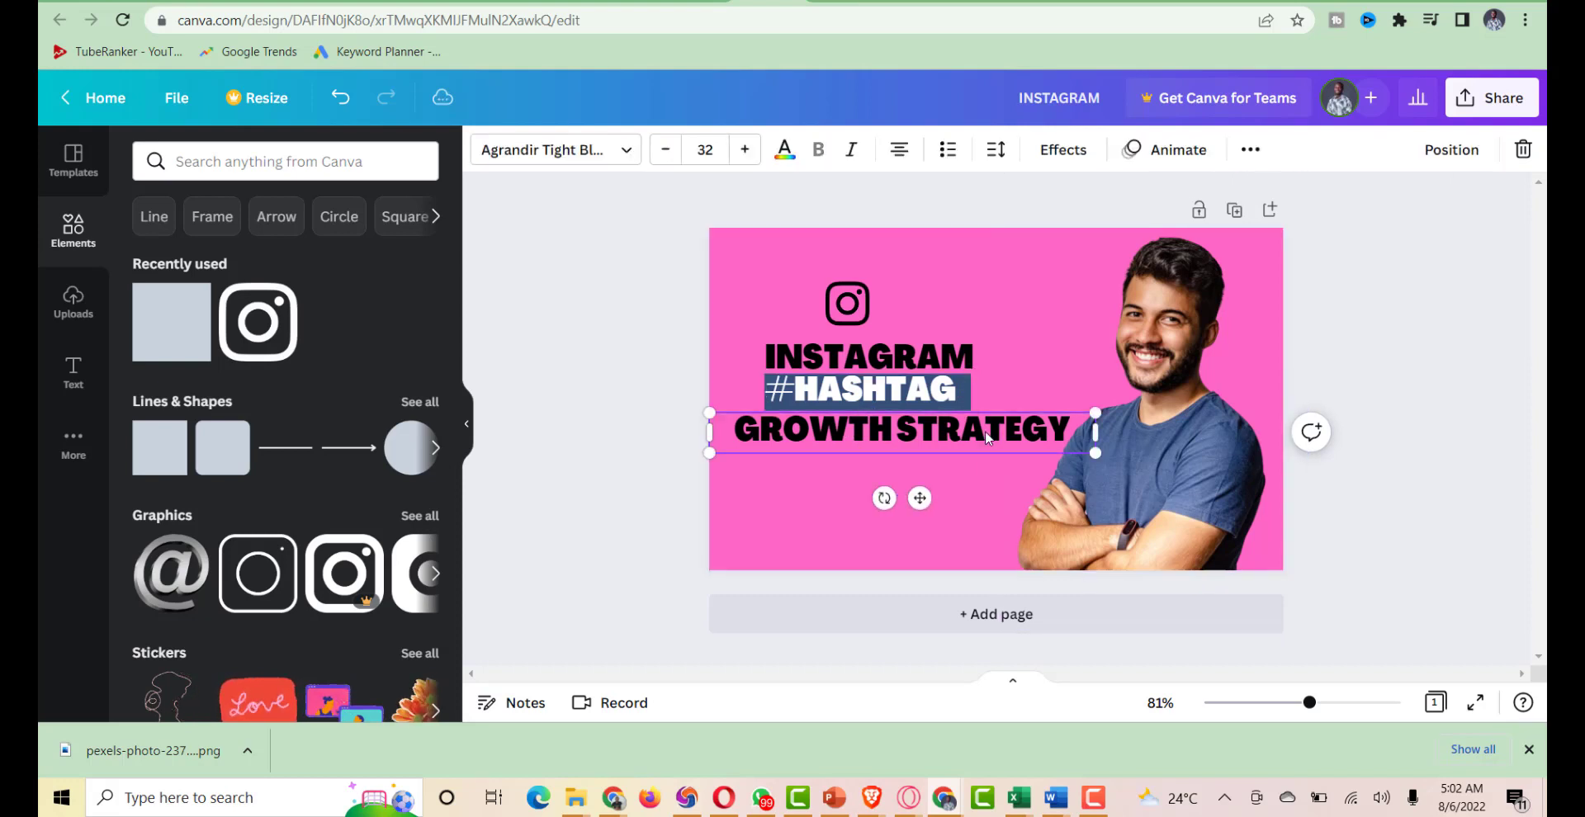
click(704, 149)
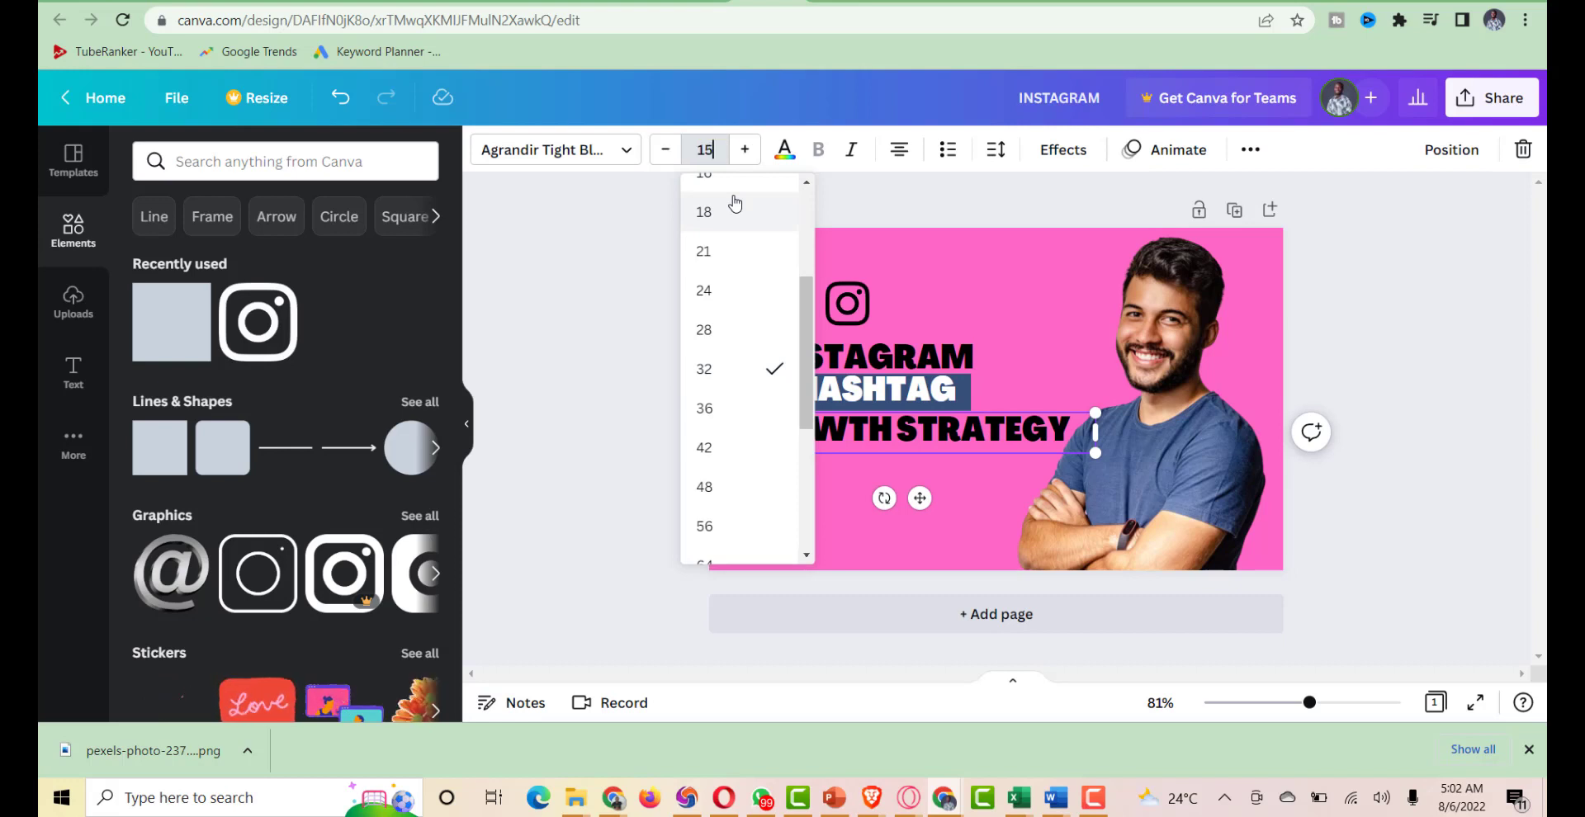
key(Return)
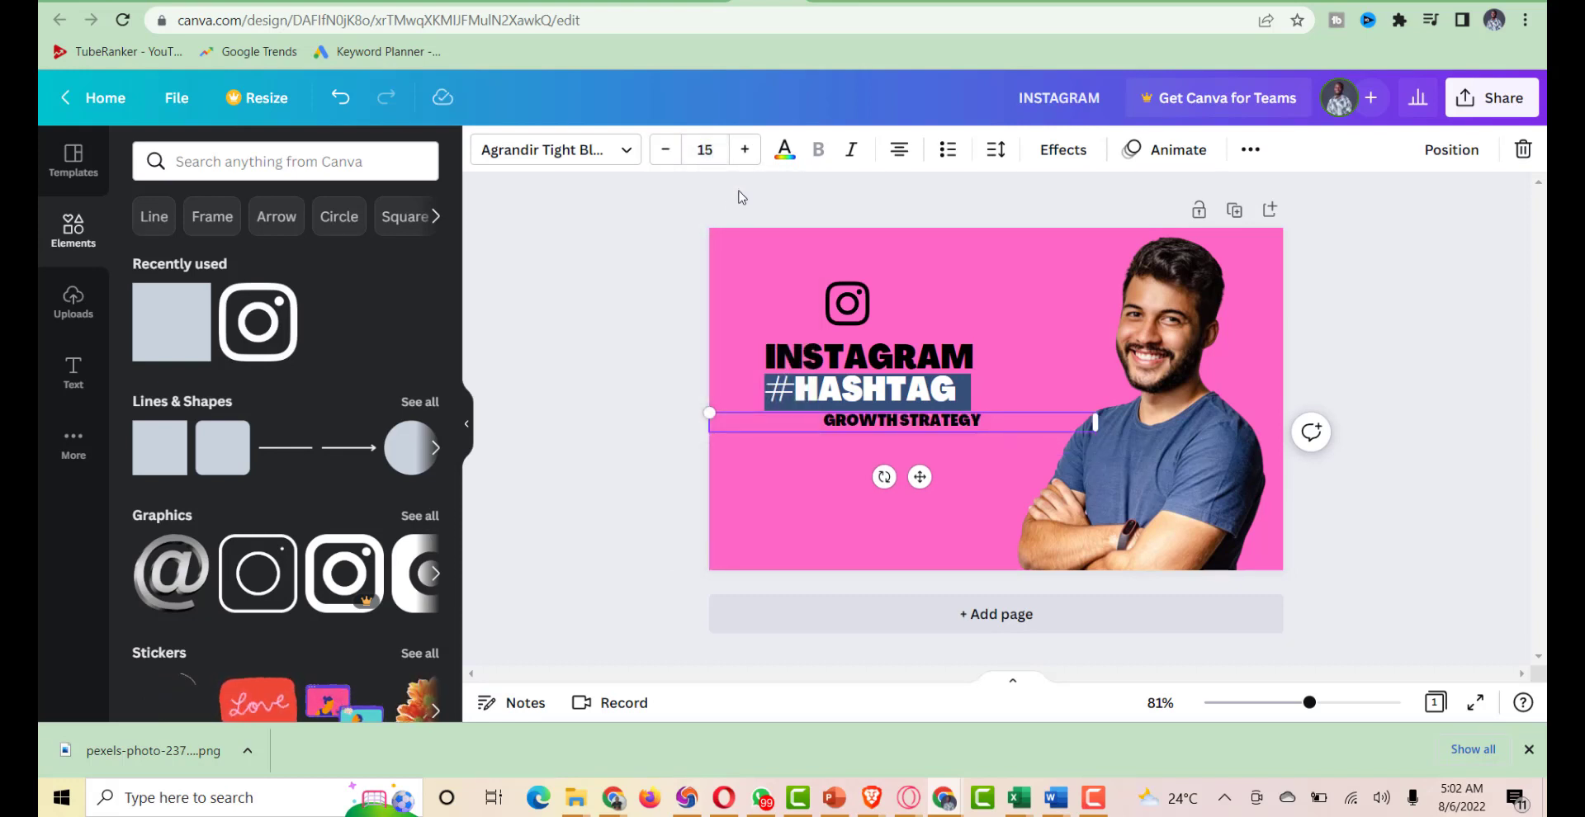
click(714, 155)
key(BackSpace)
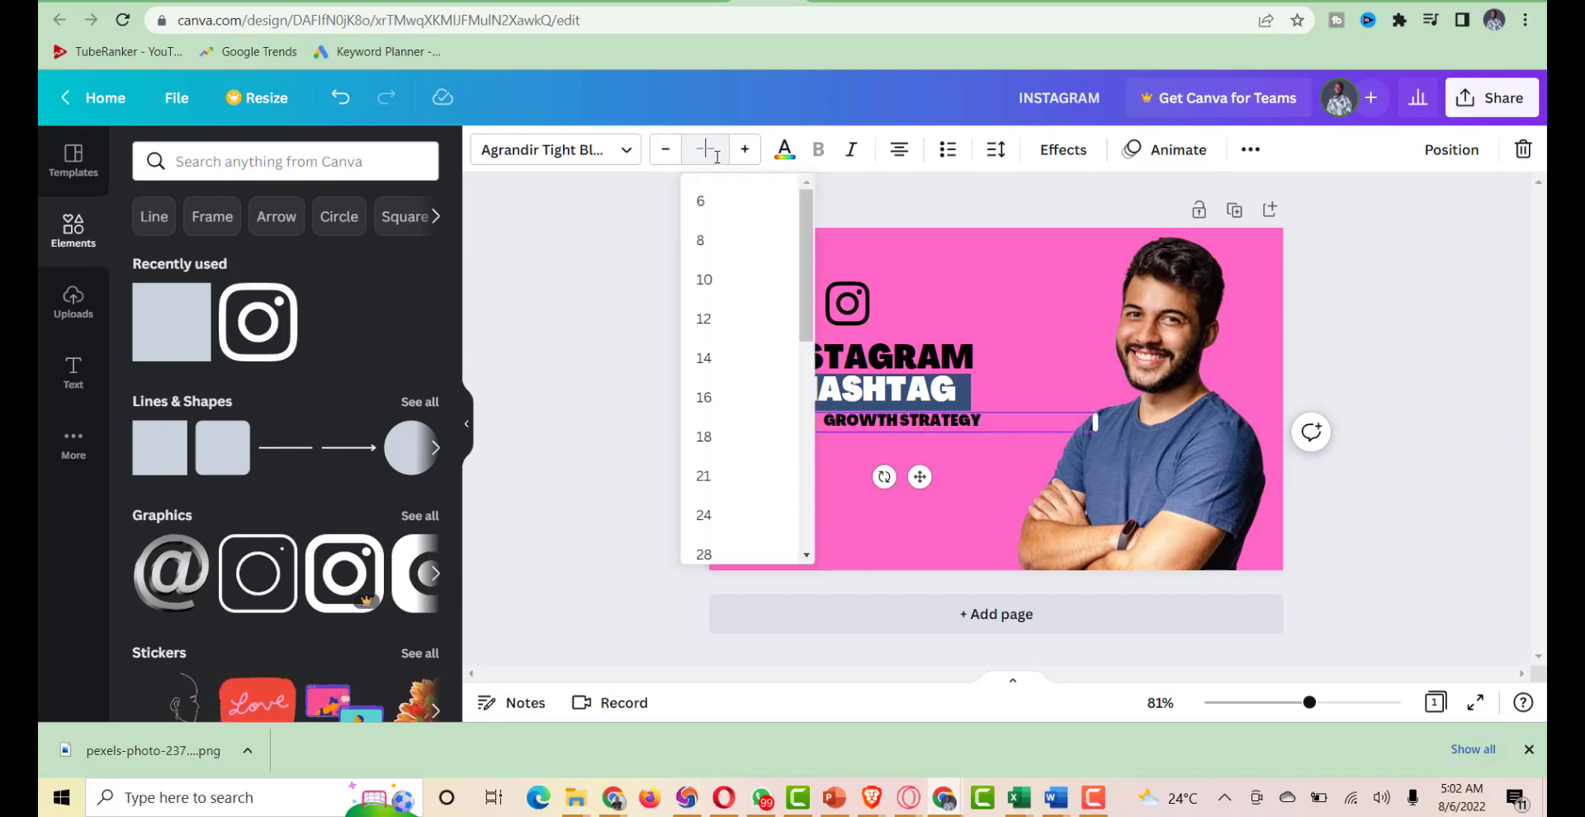
text(20)
key(Return)
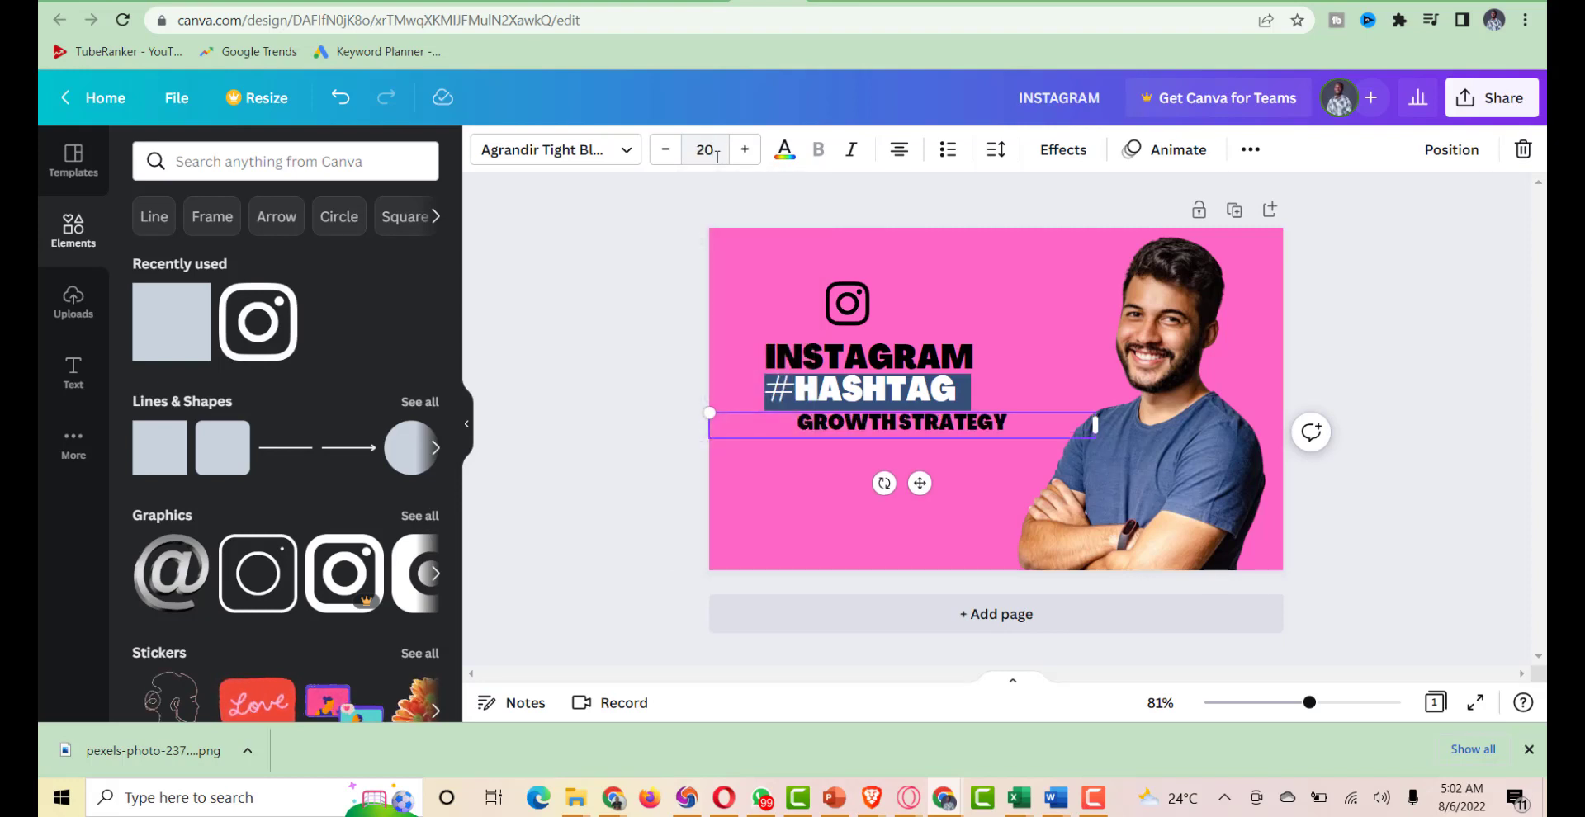
Move GROWTH STRATEGY left so it aligns under the #HASHTAG bar
click(624, 433)
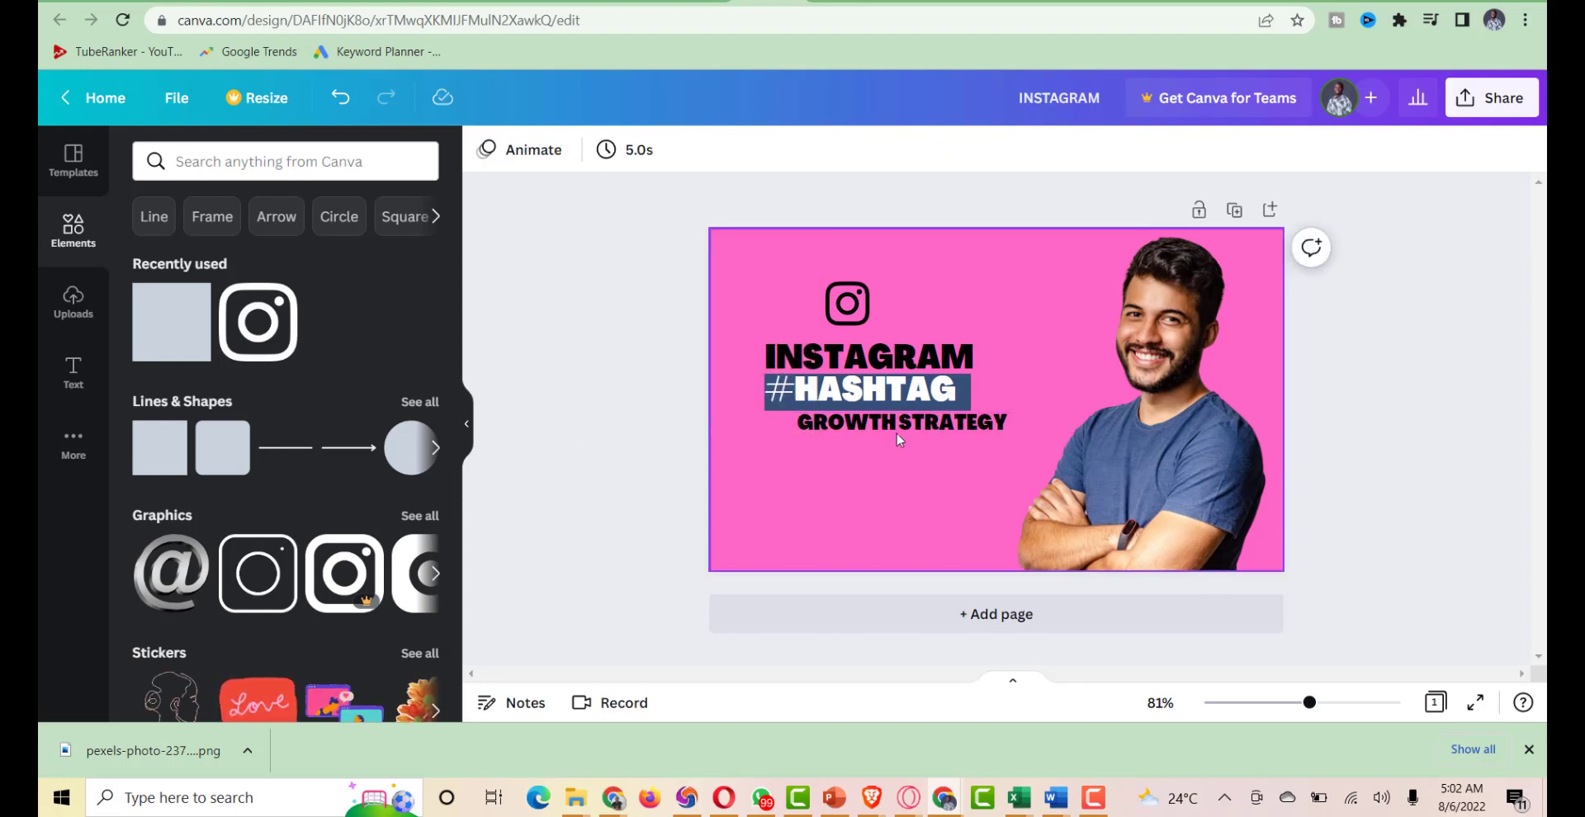
click(932, 428)
drag(932, 428, 896, 425)
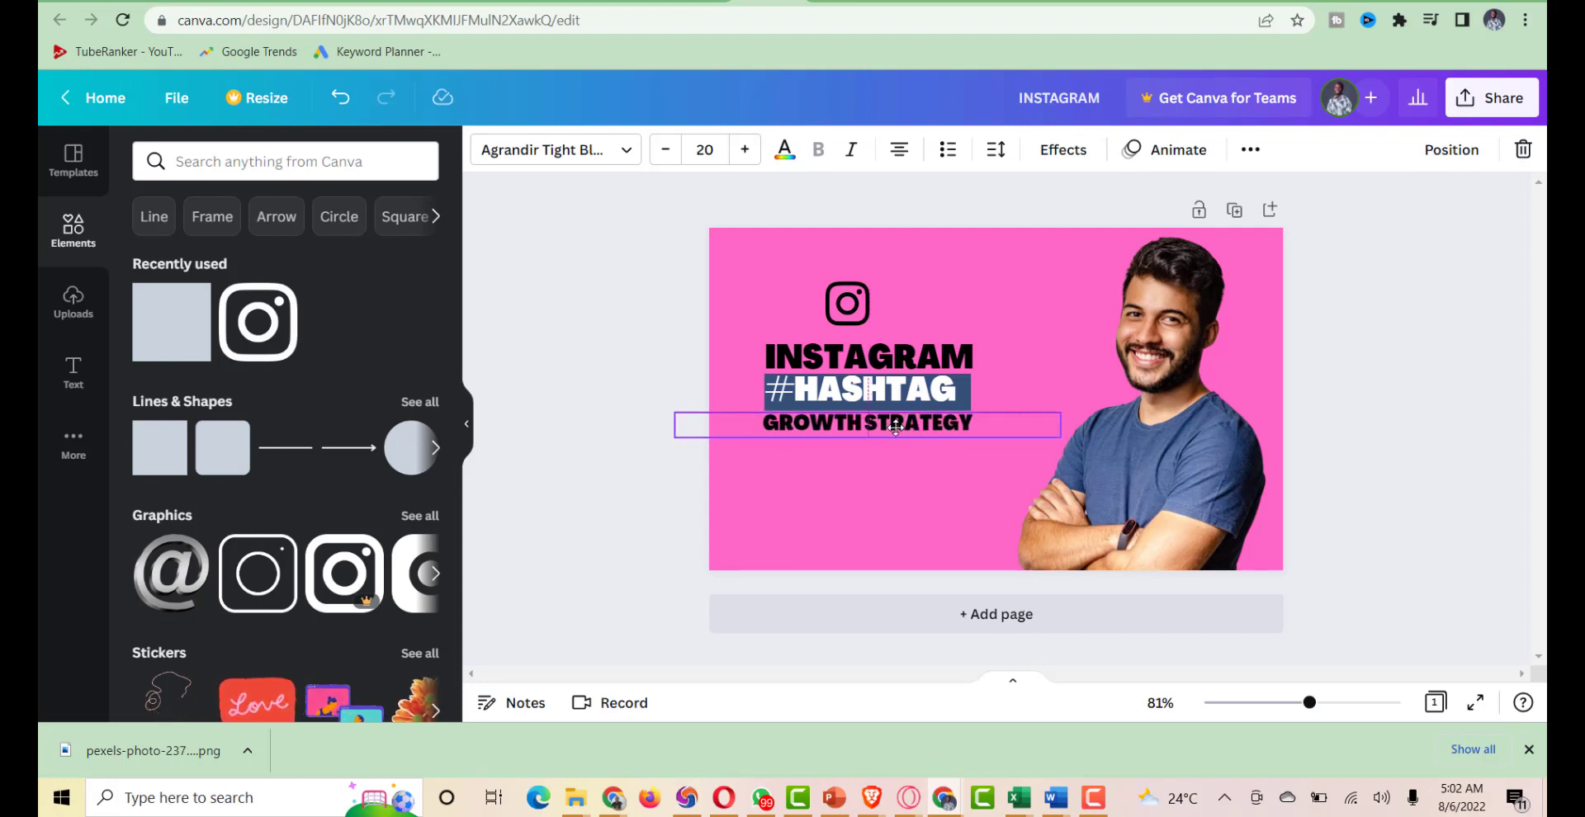
click(612, 404)
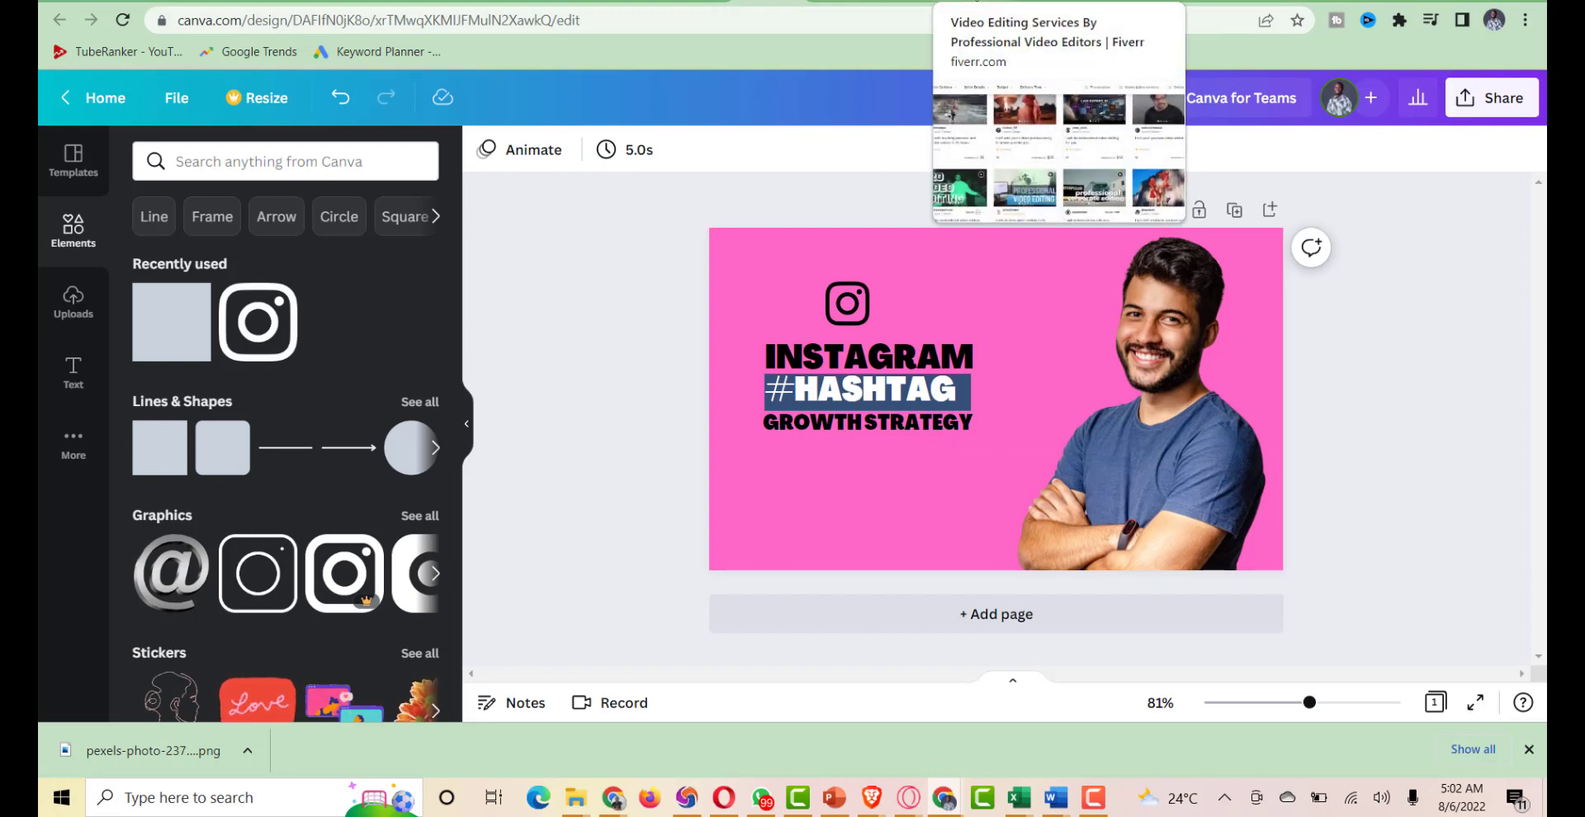
click(977, 2)
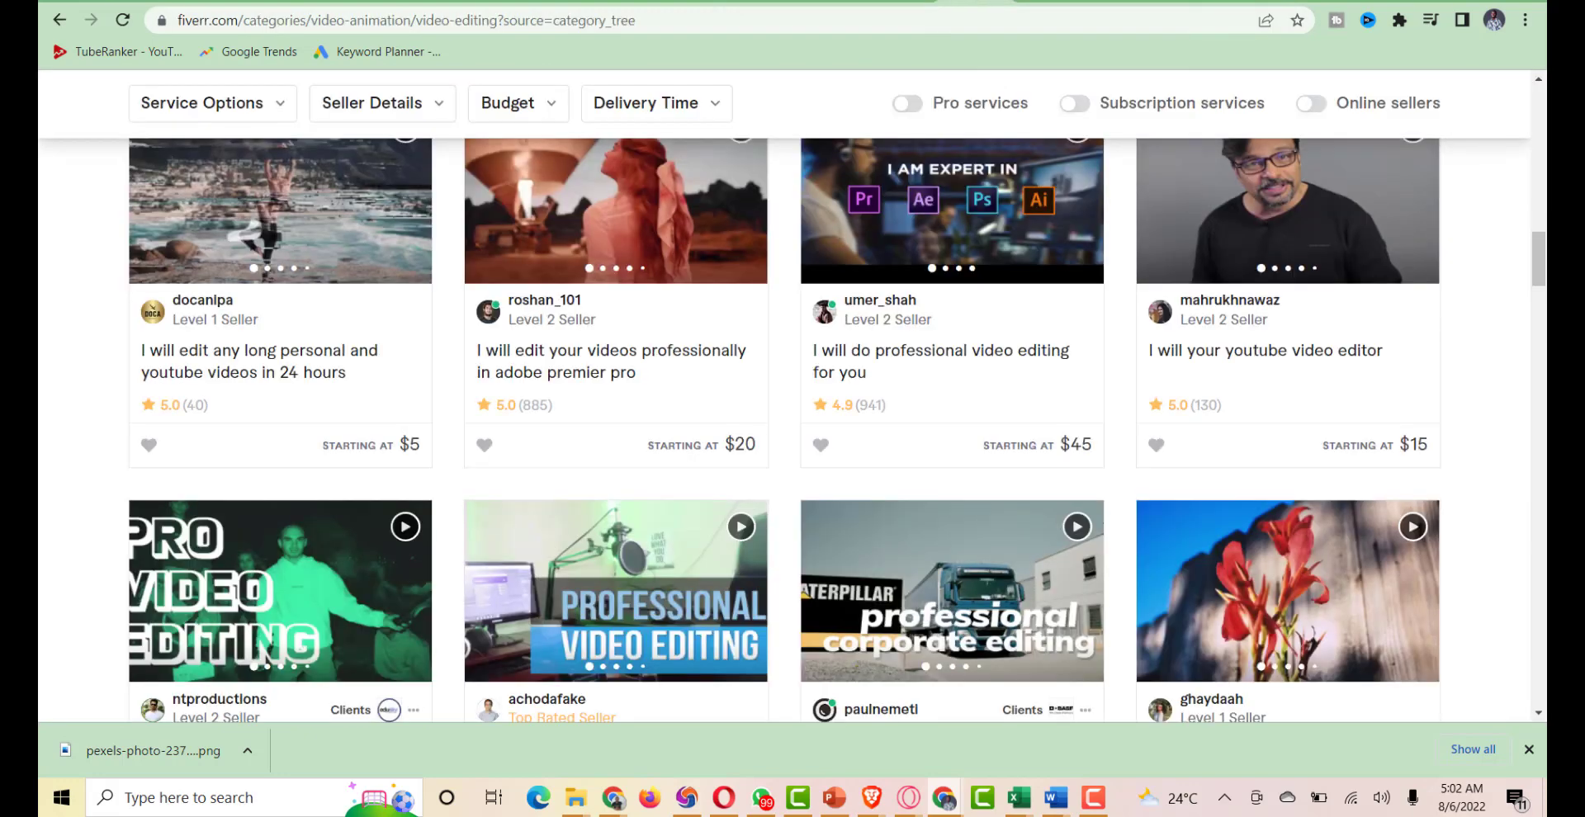
click(1044, 2)
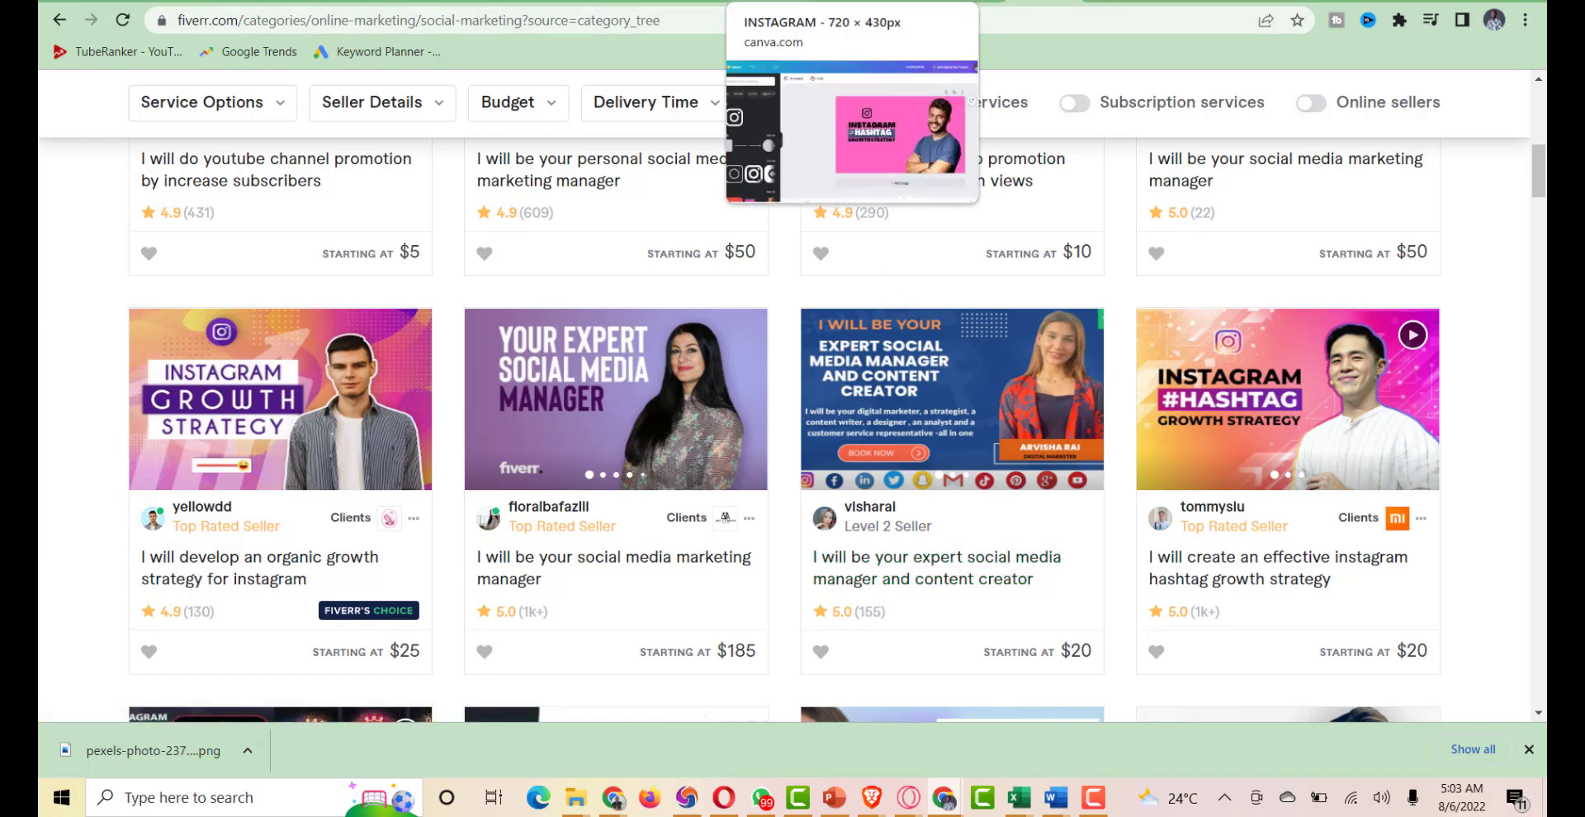
click(826, 3)
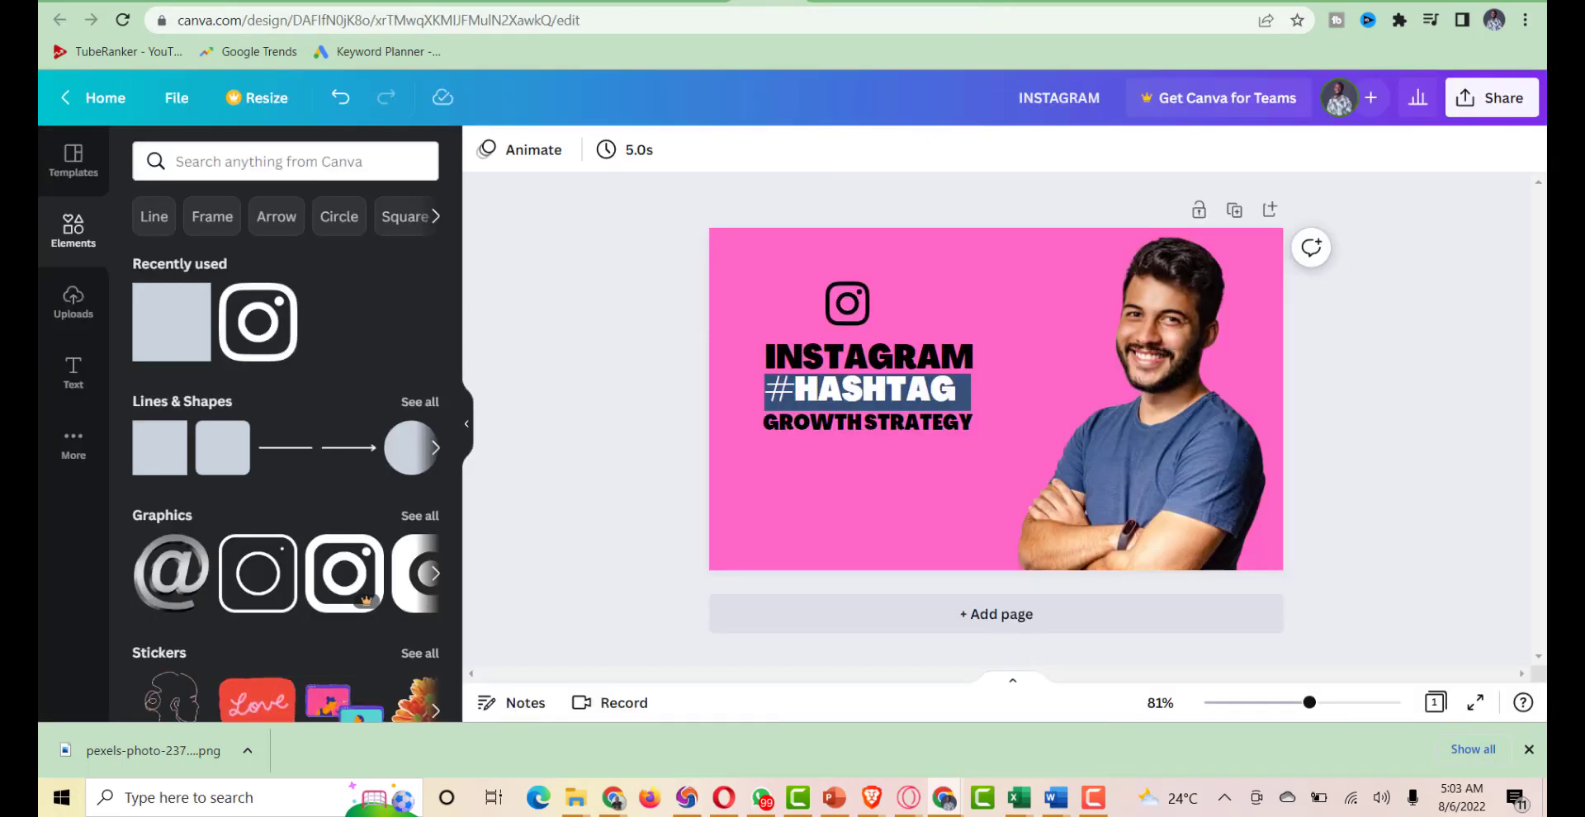
Change the background from pink to peach and nudge the Instagram icon slightly right
click(997, 269)
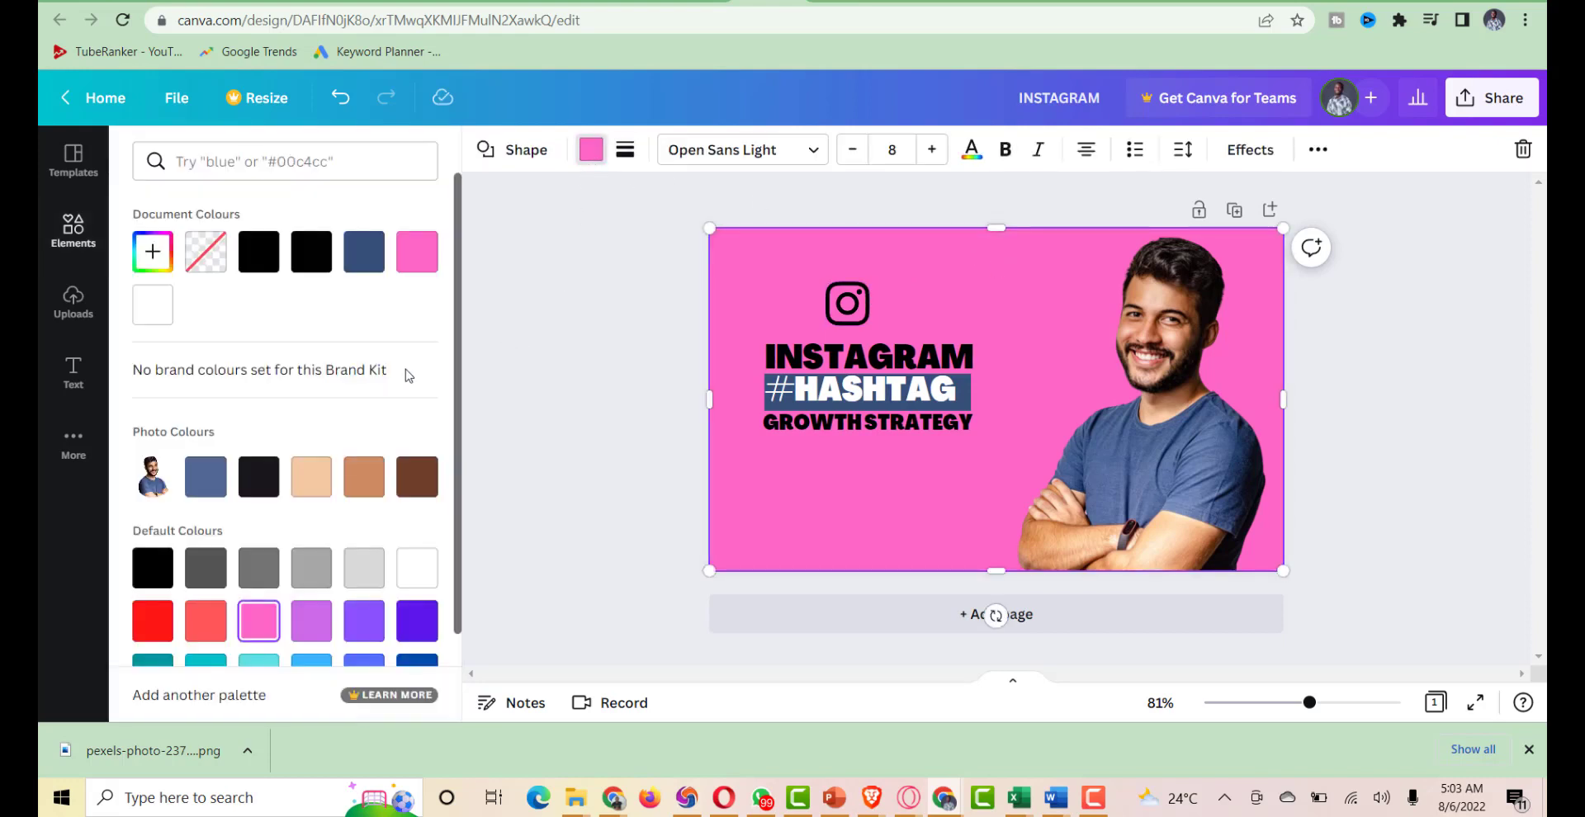
click(209, 487)
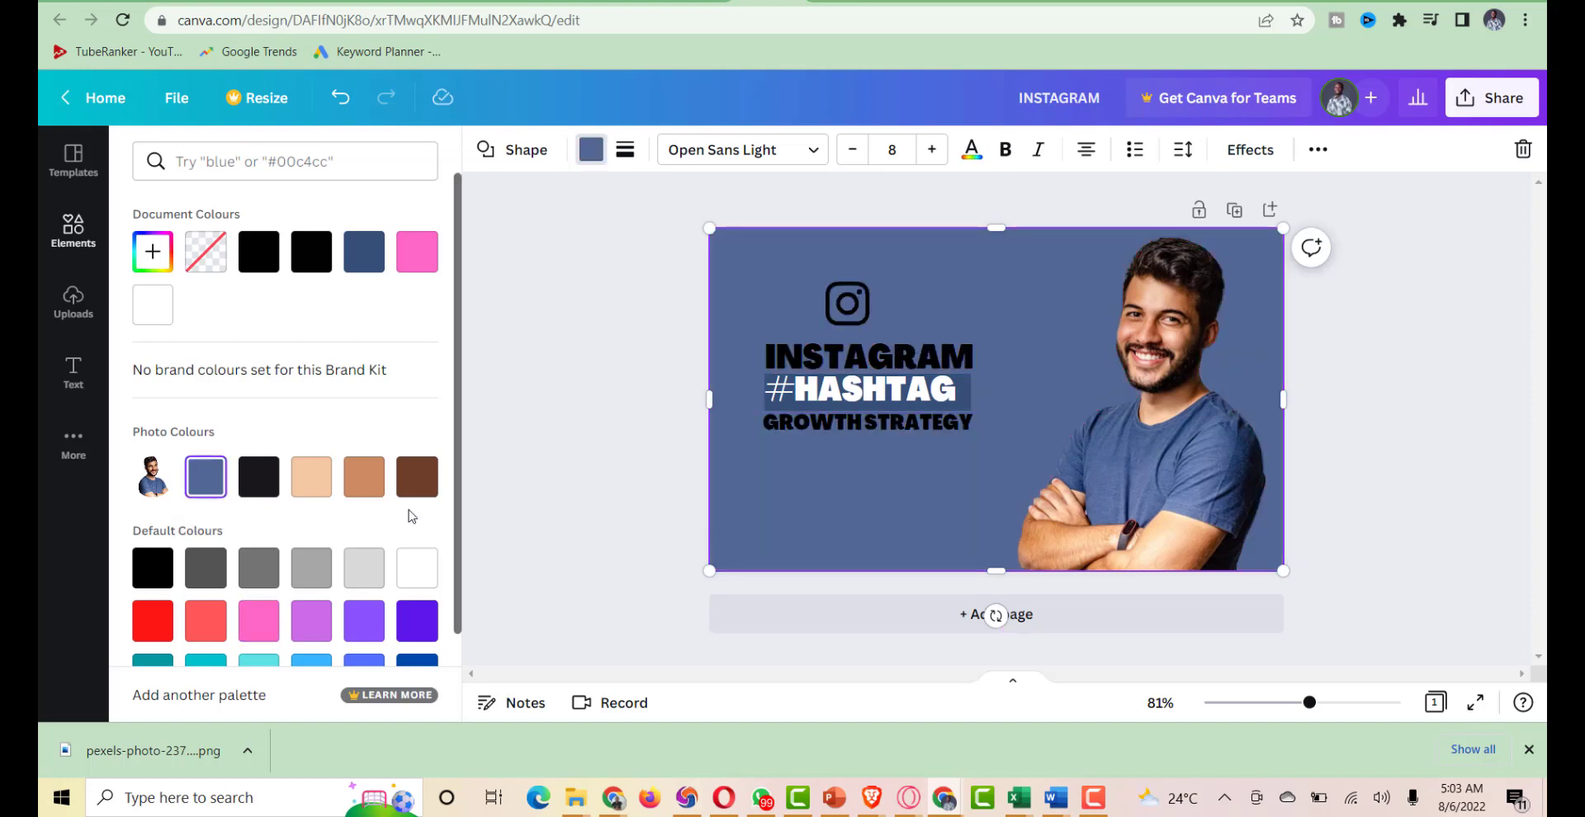
click(324, 487)
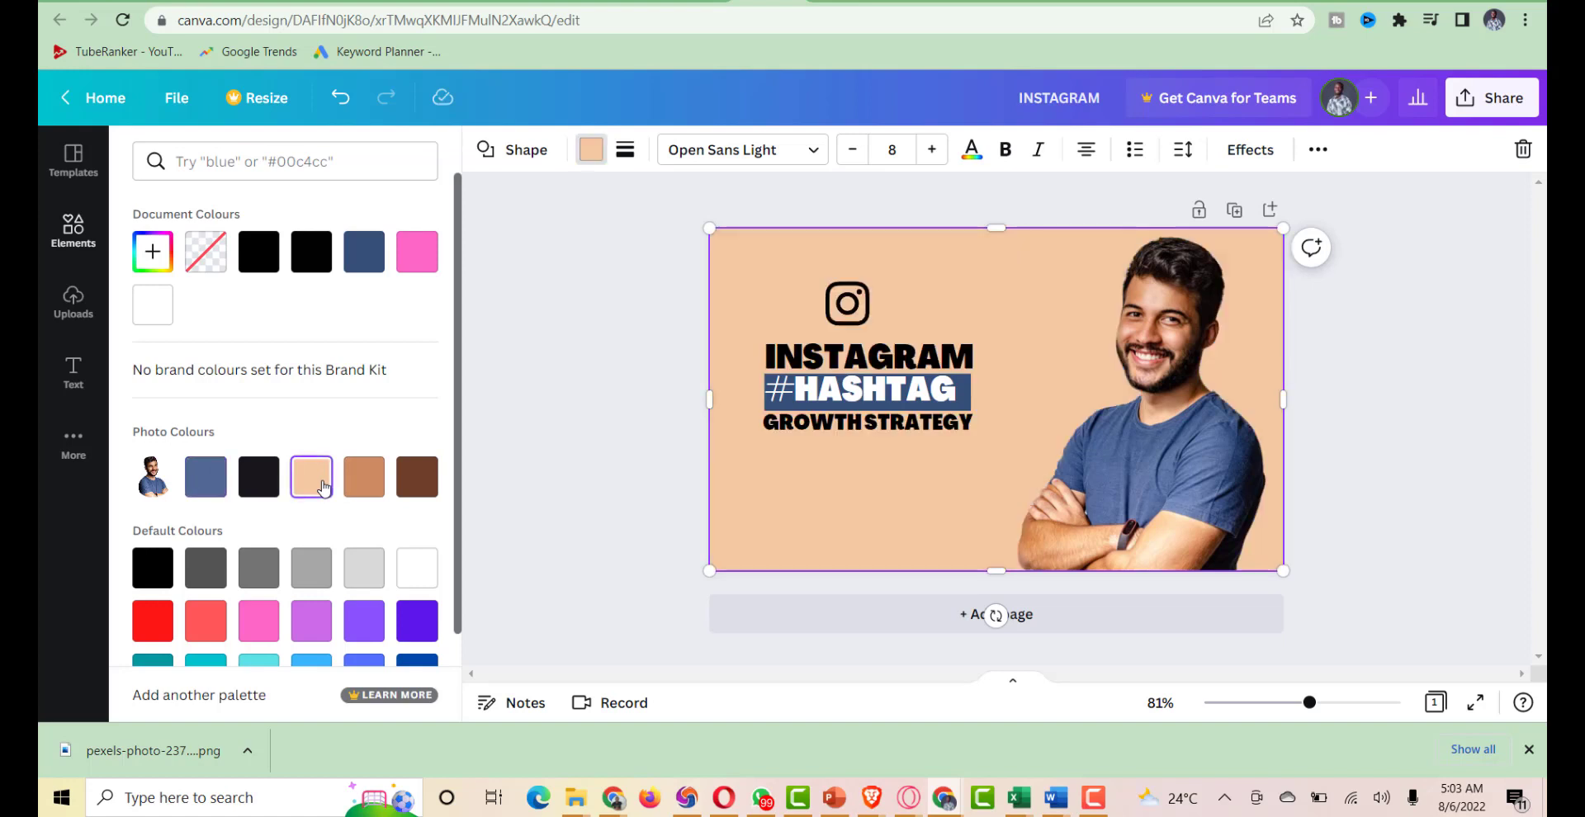
click(364, 492)
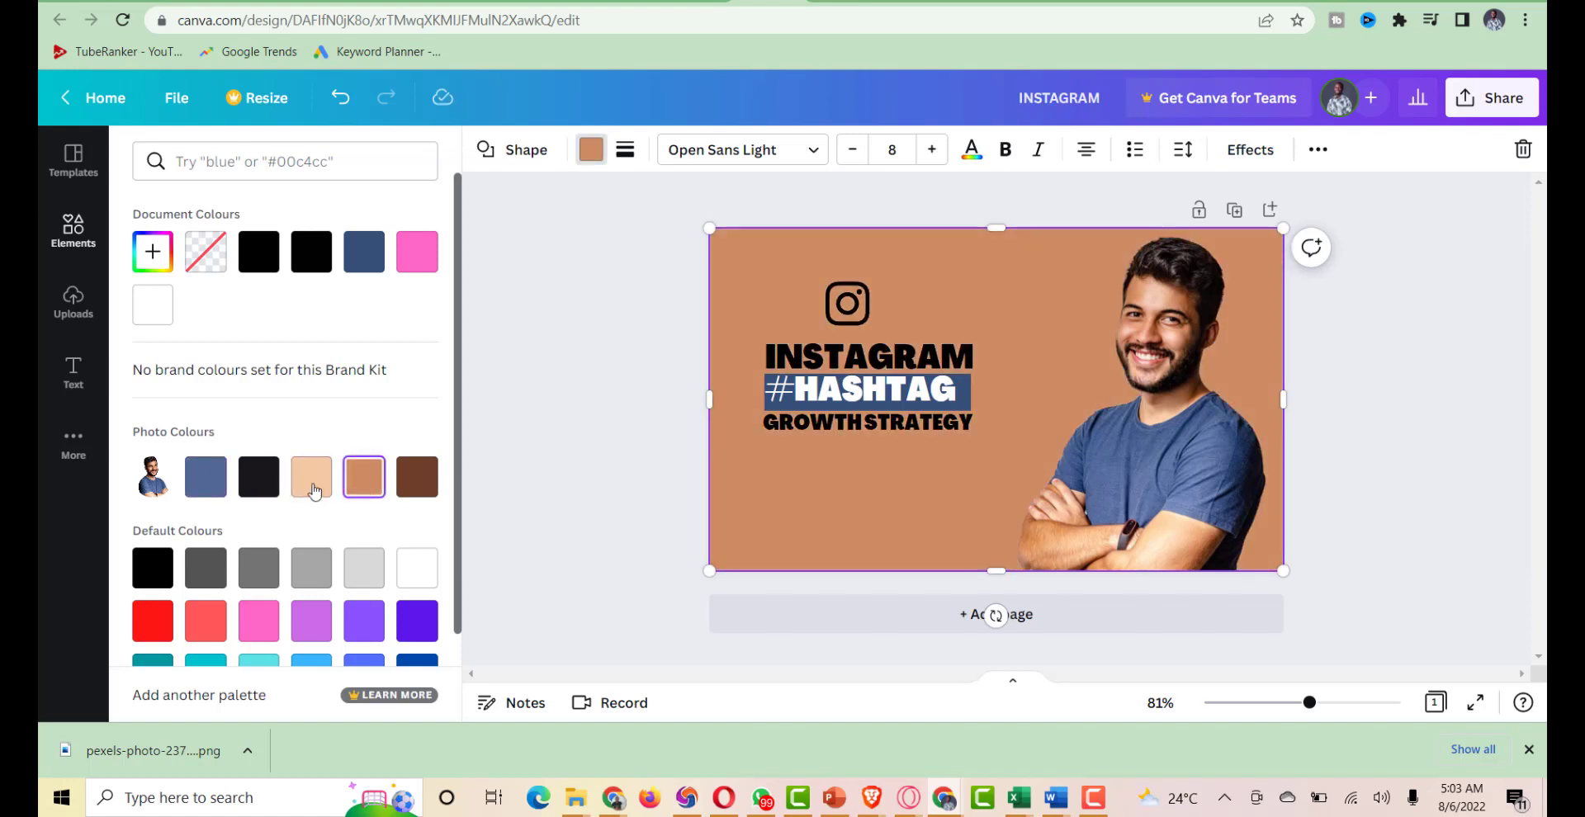
click(418, 484)
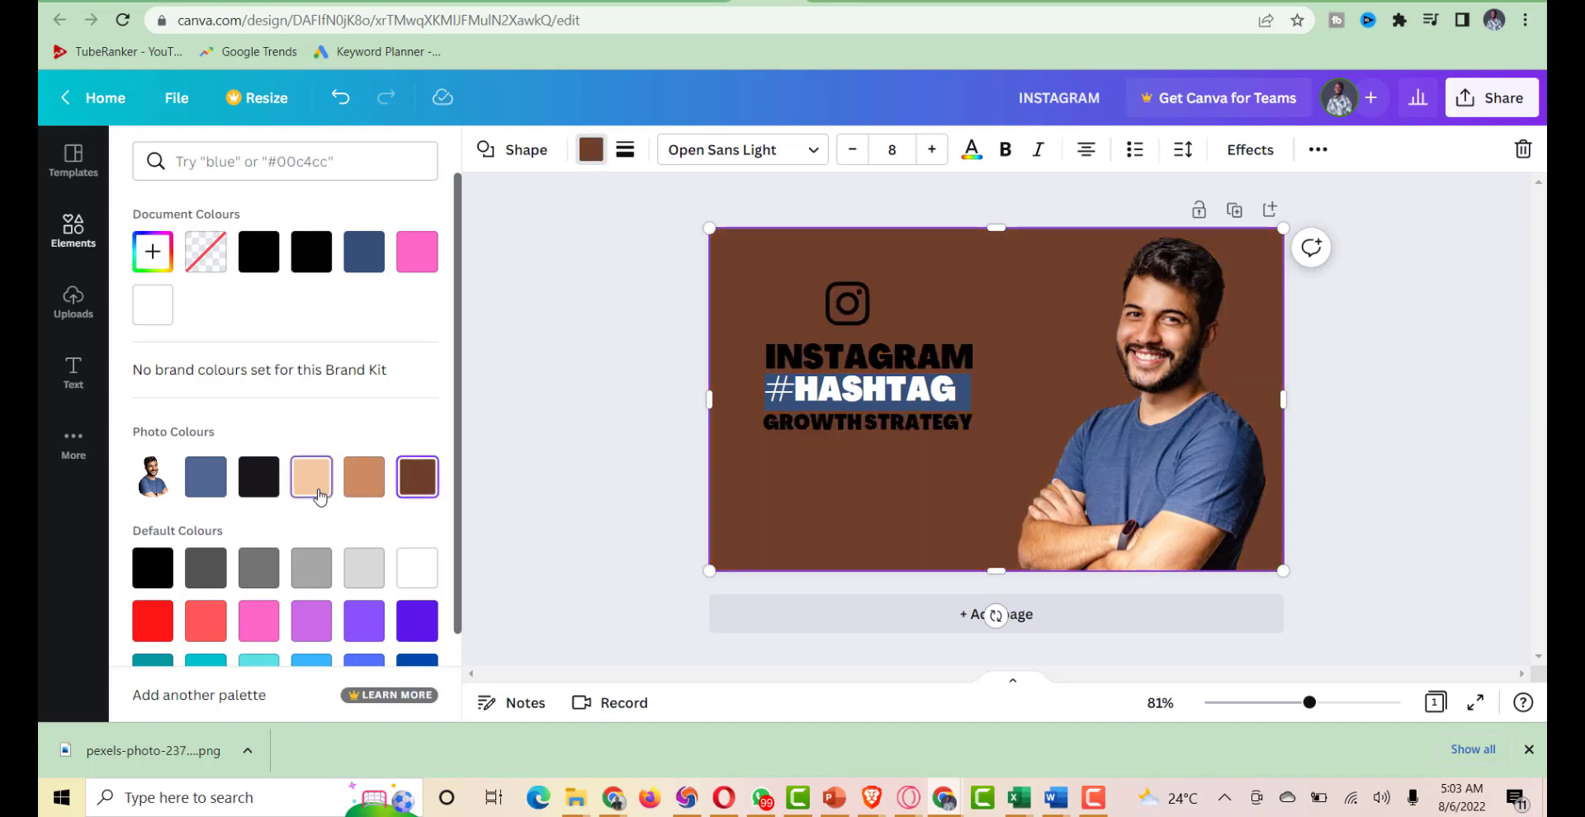
click(320, 493)
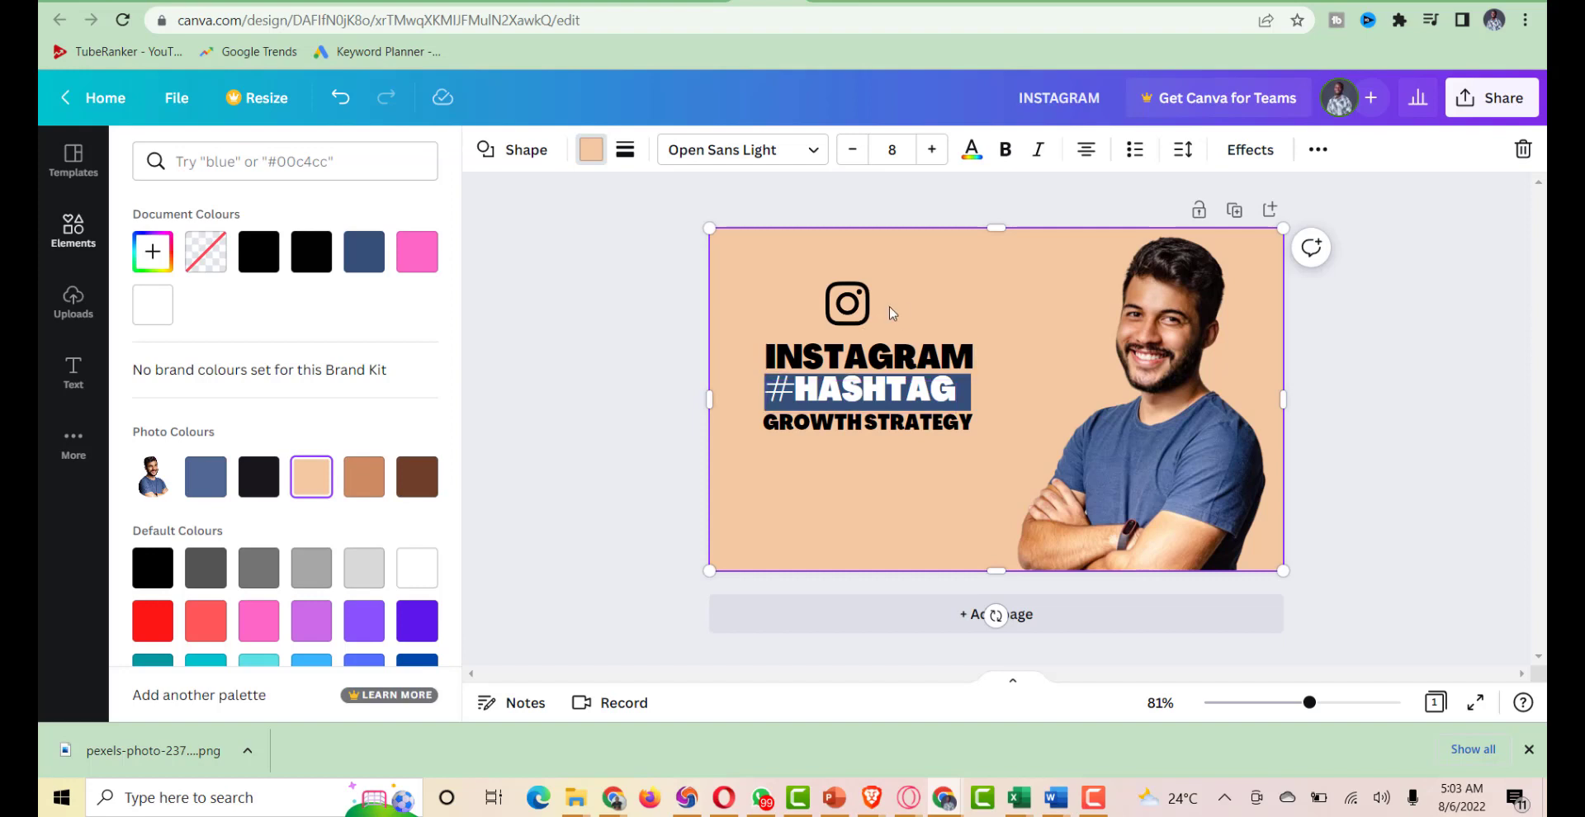
drag(860, 315, 870, 315)
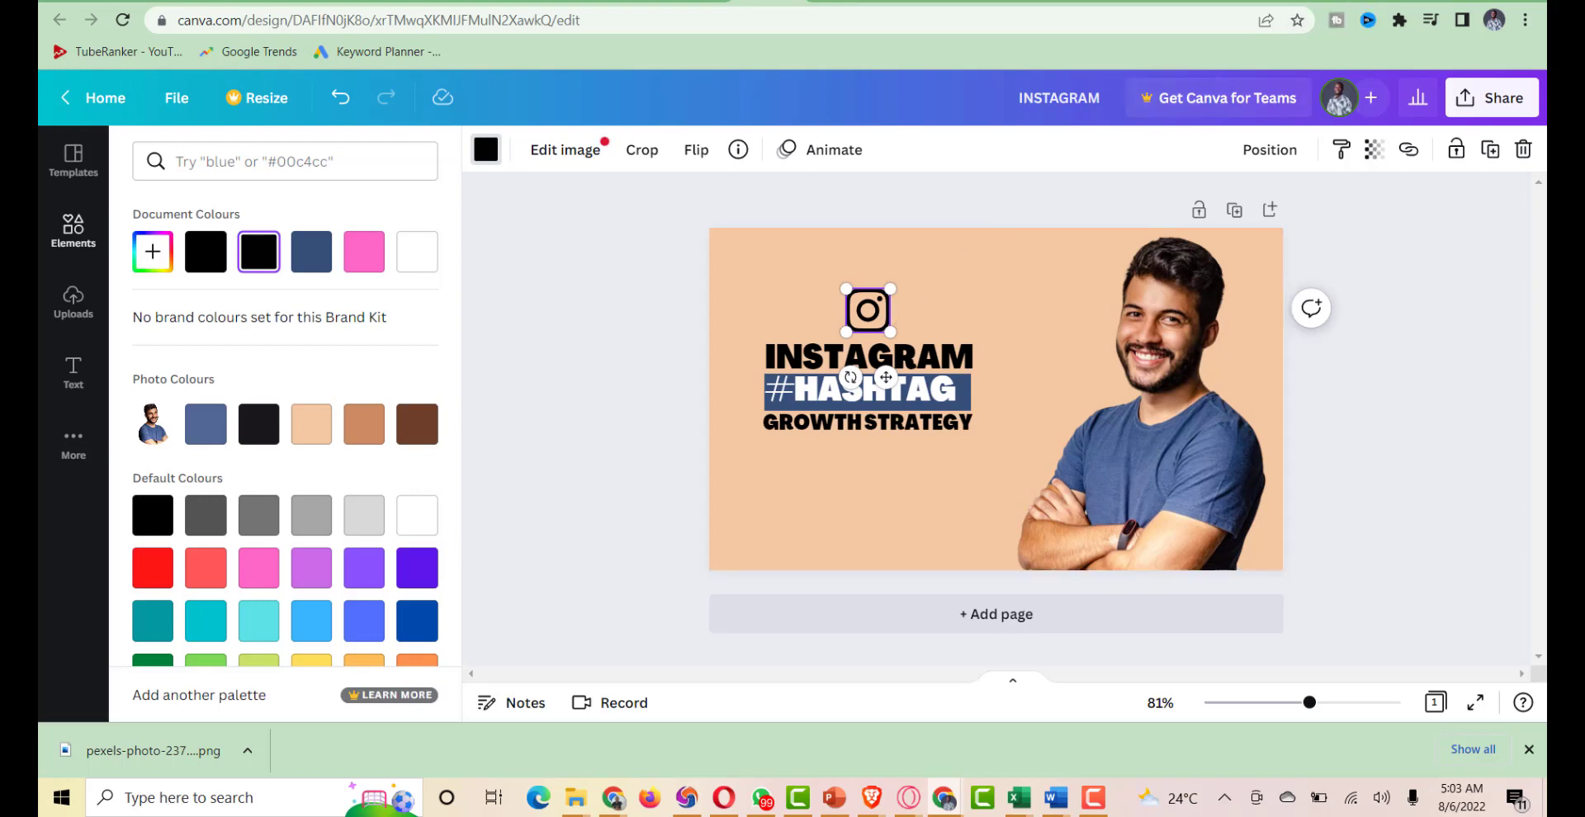
click(1337, 3)
Search Google for 'INSTAGRAM LOGO ICON PNG'
text(INS)
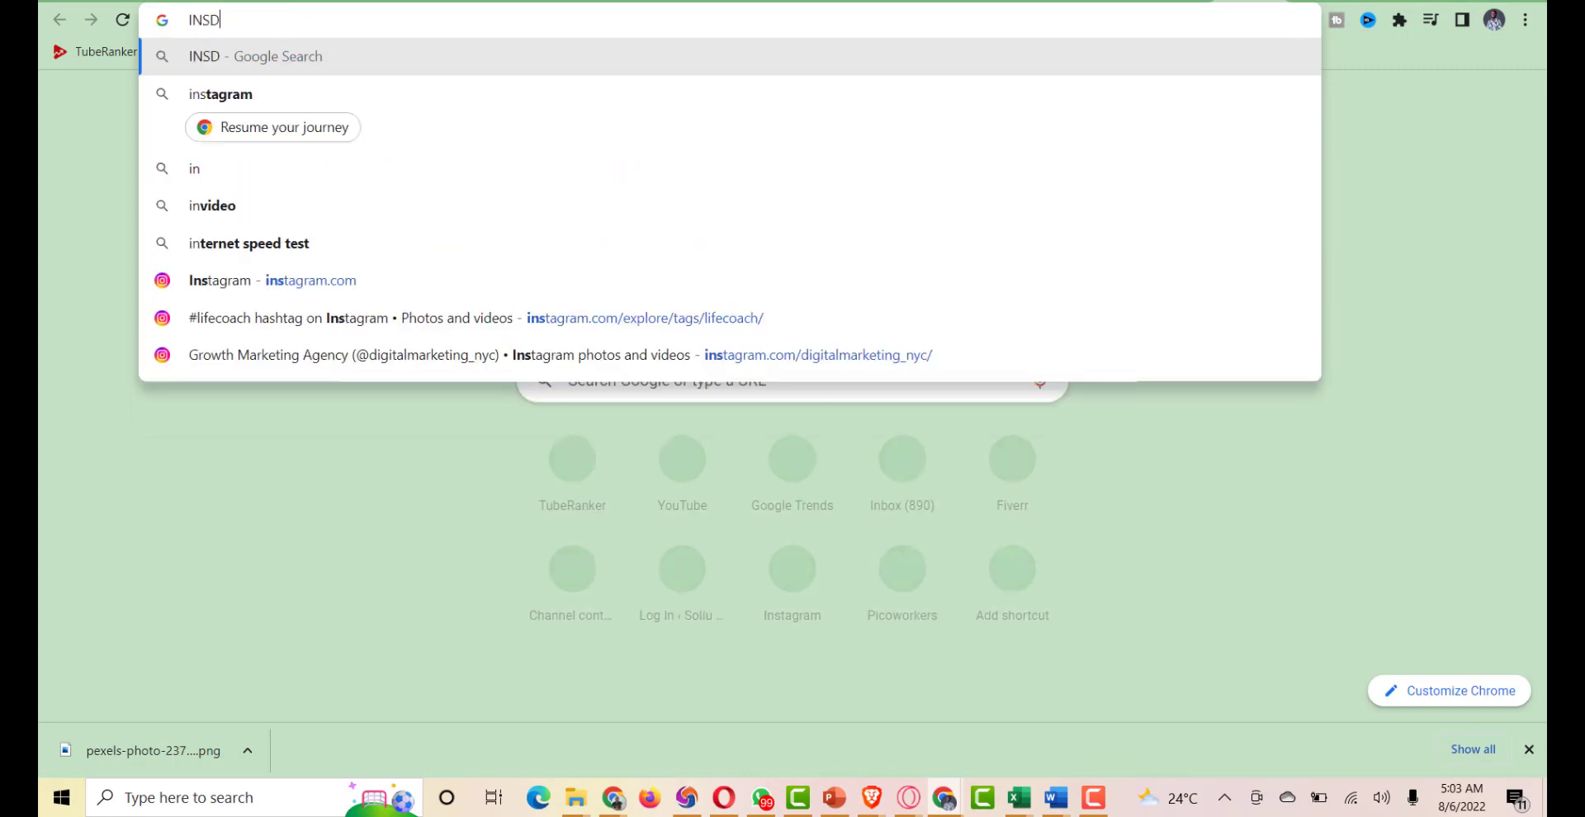
text(TAGRAM )
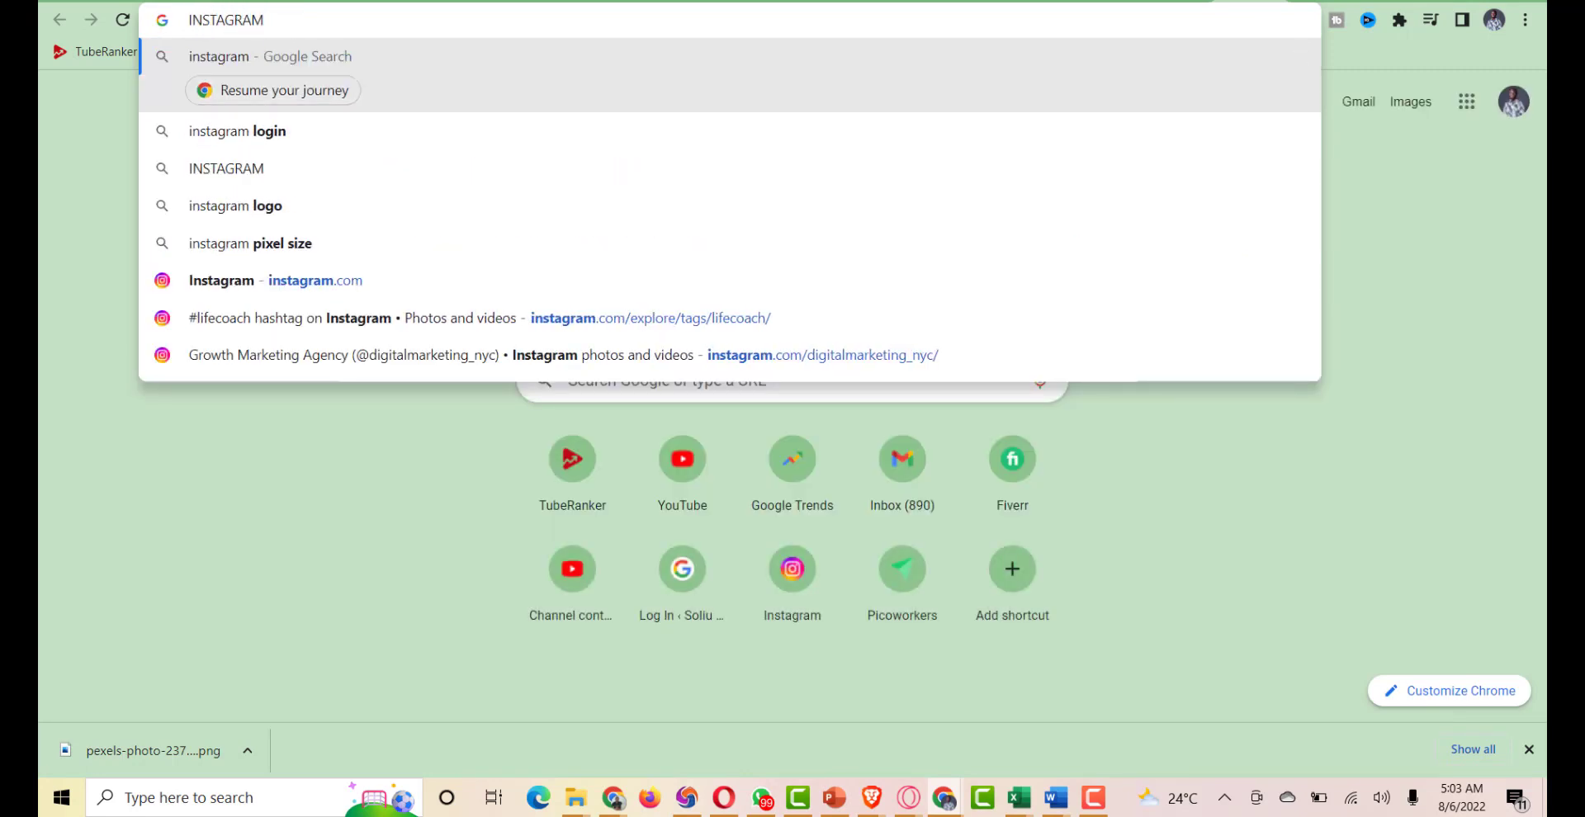
text(LOGO)
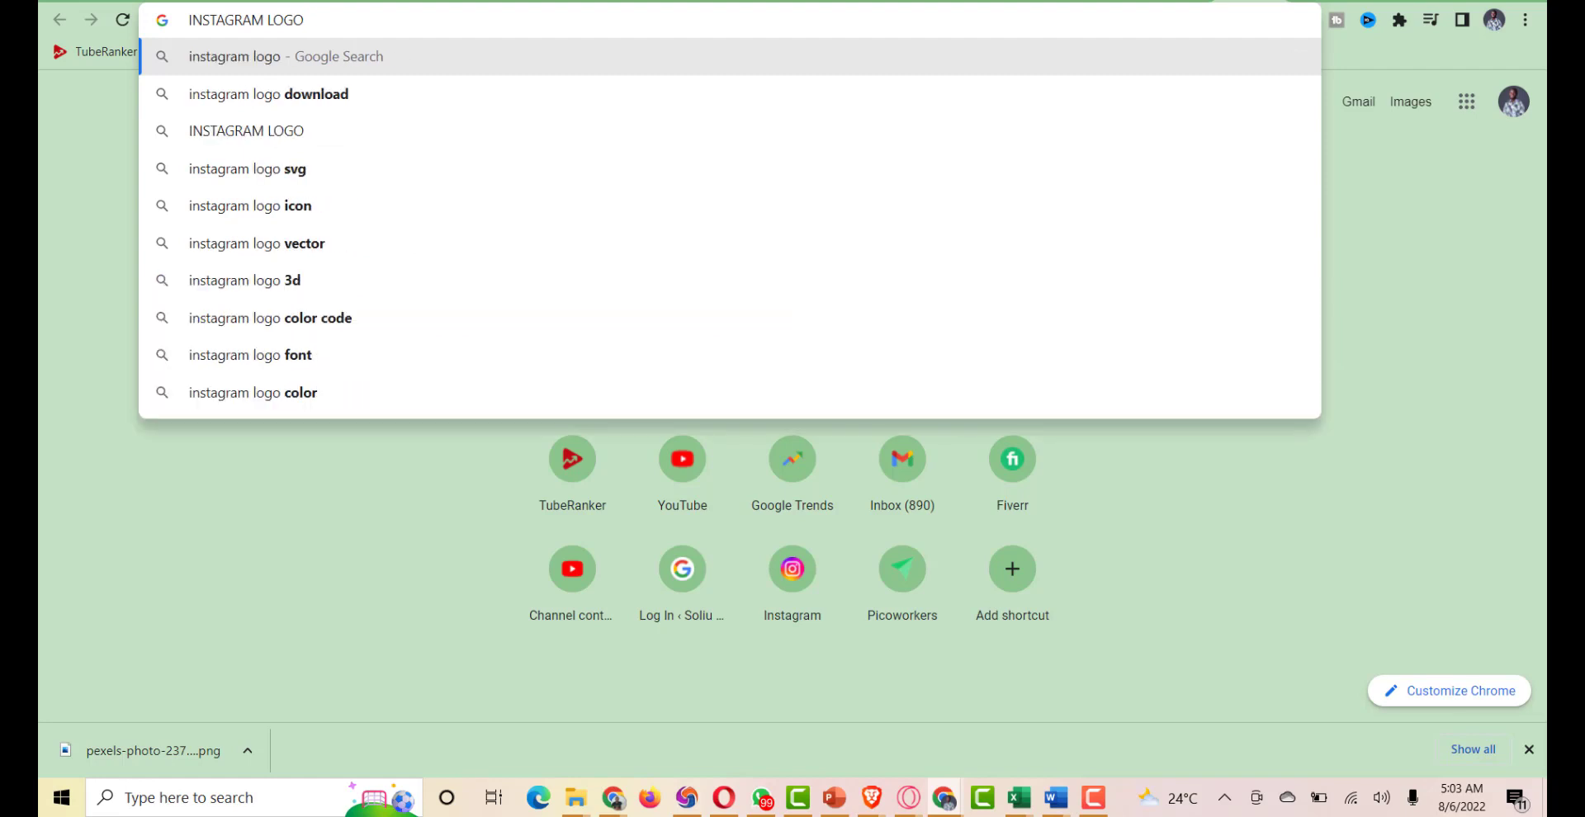
text( ICON)
key(BackSpace)
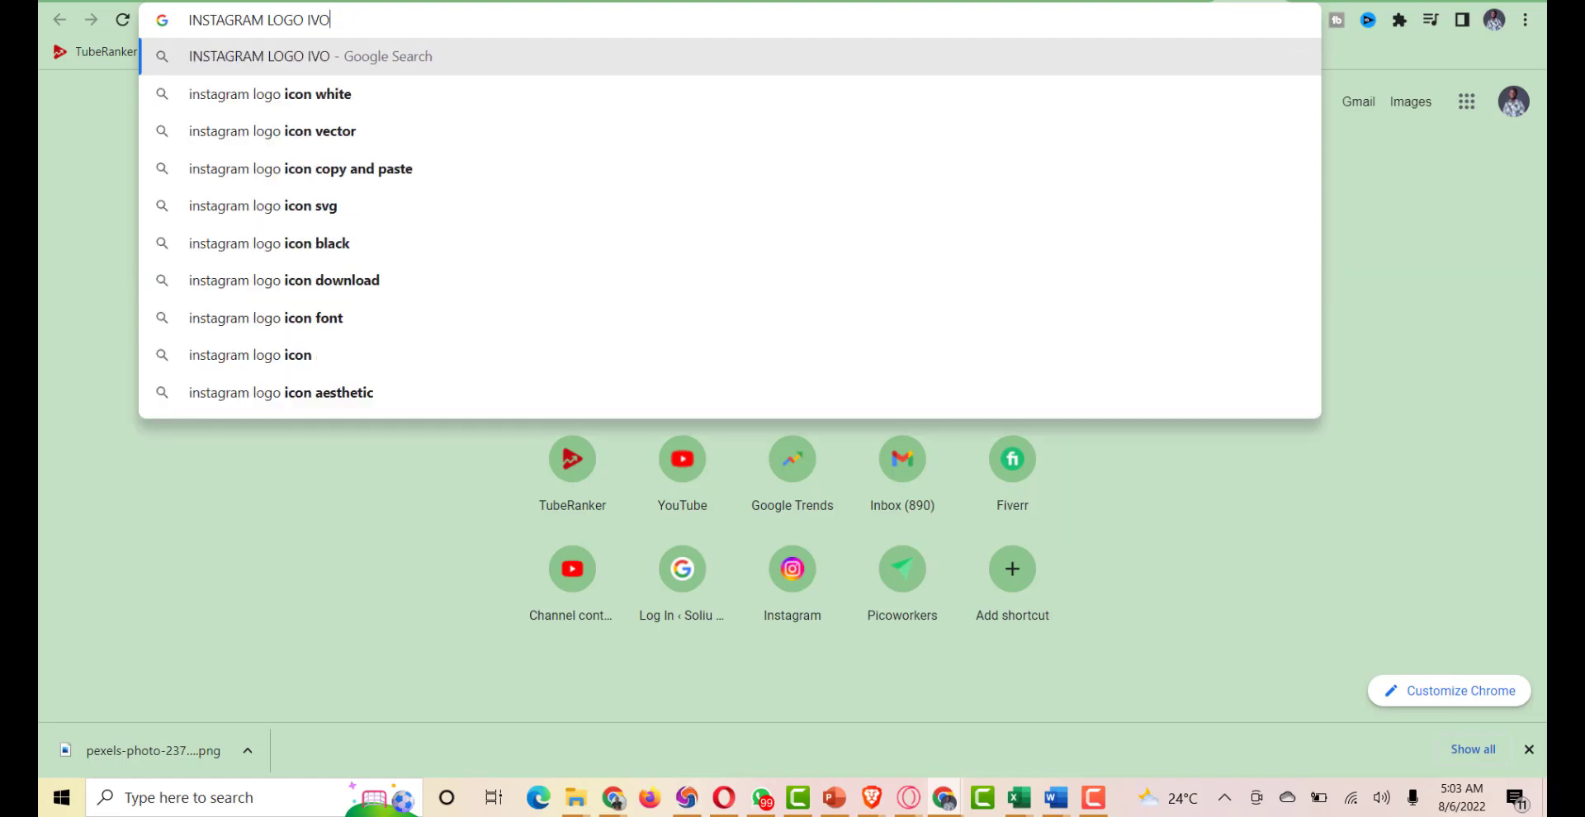
key(BackSpace)
key(BackSpace)
text(CON P)
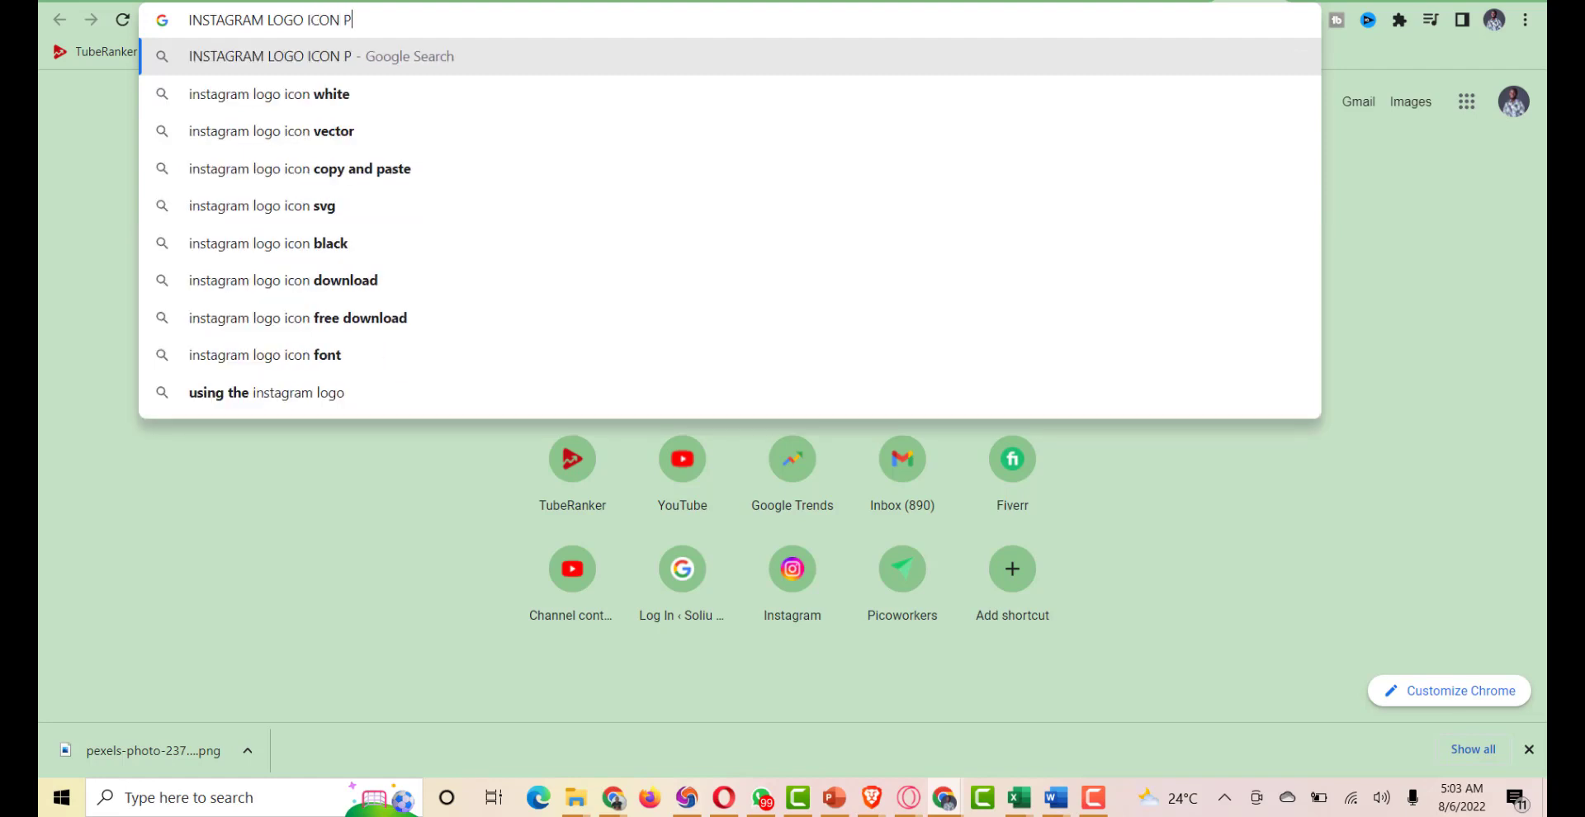
text(NG)
key(Return)
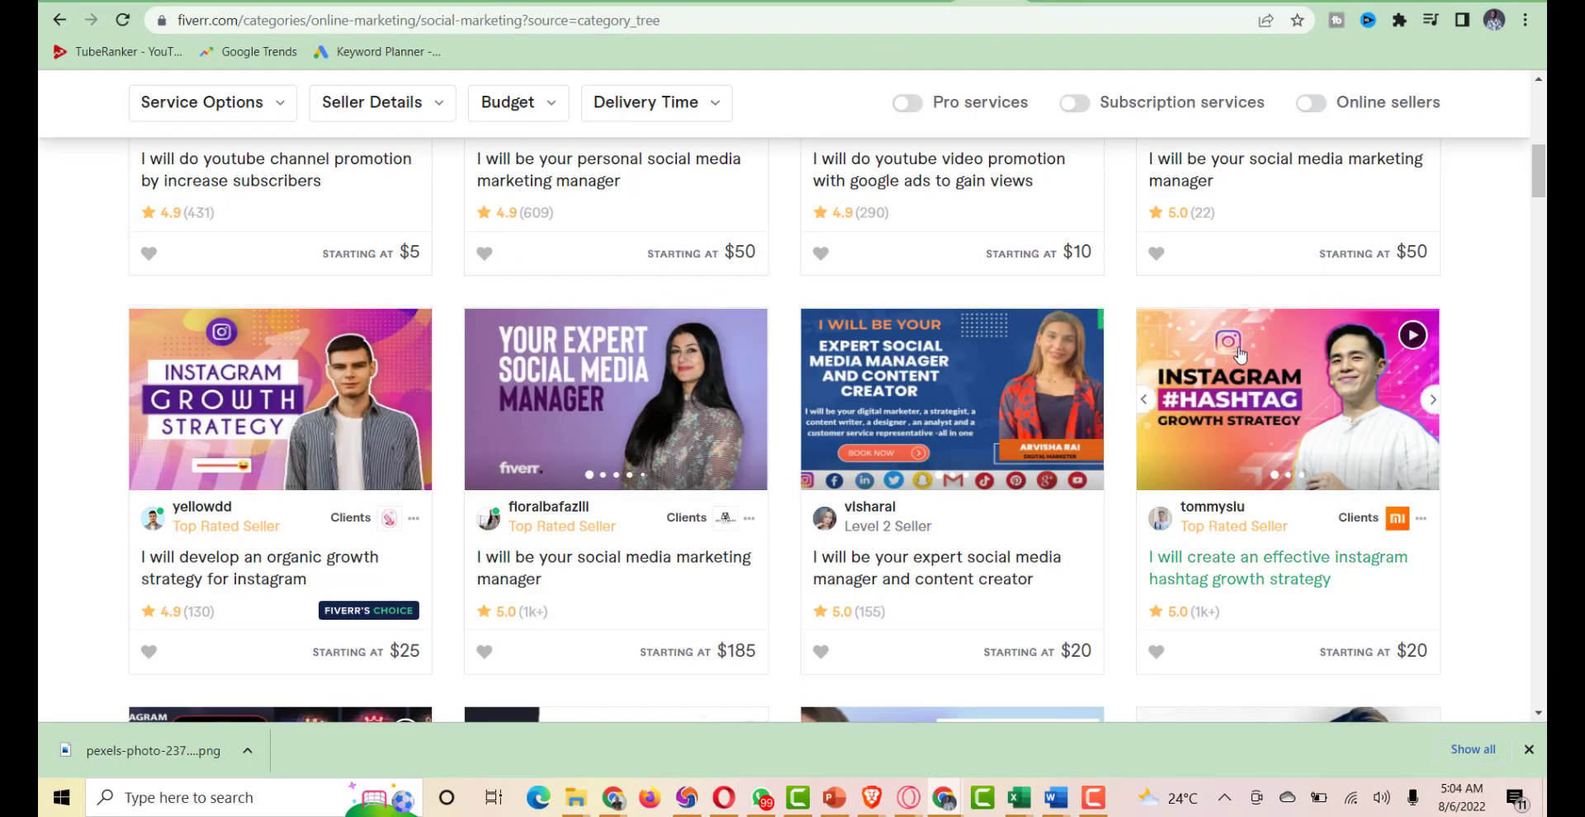
Copy the colourful Freepnglogos Instagram logo image and return to Canva
click(1238, 0)
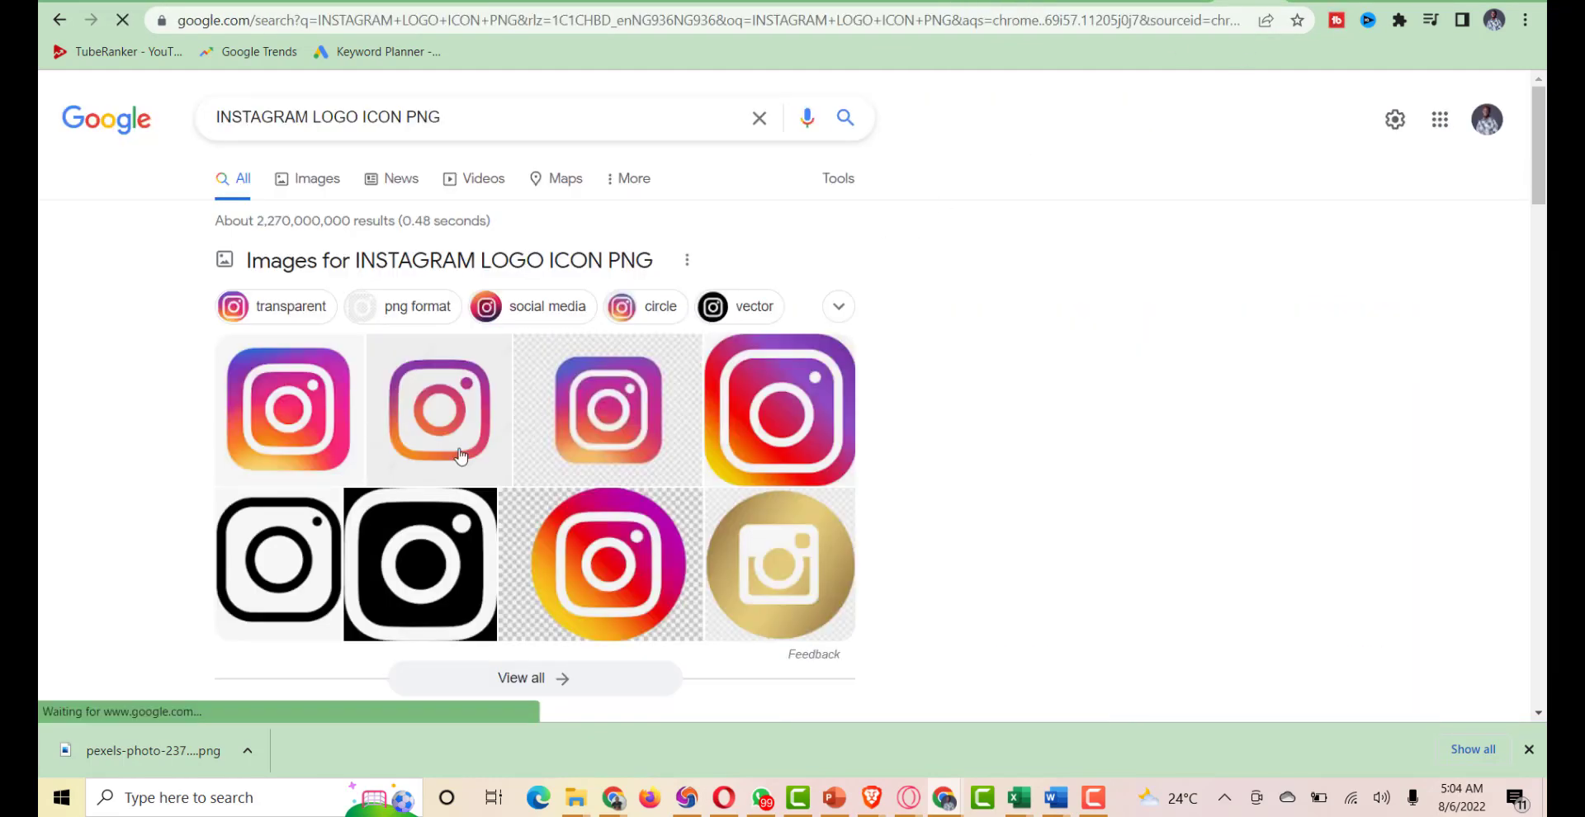
click(435, 426)
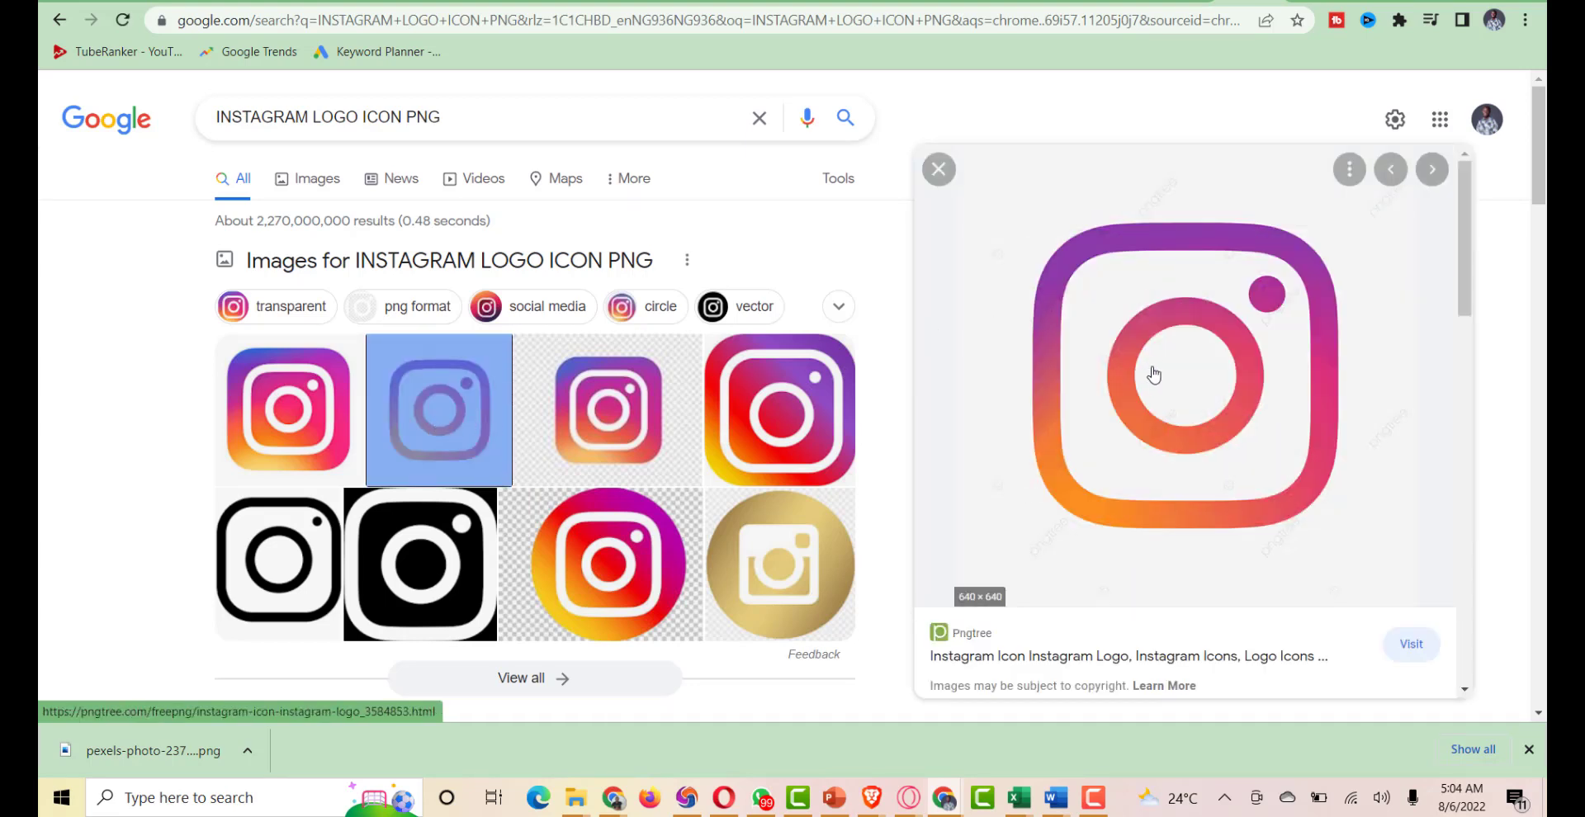
click(318, 454)
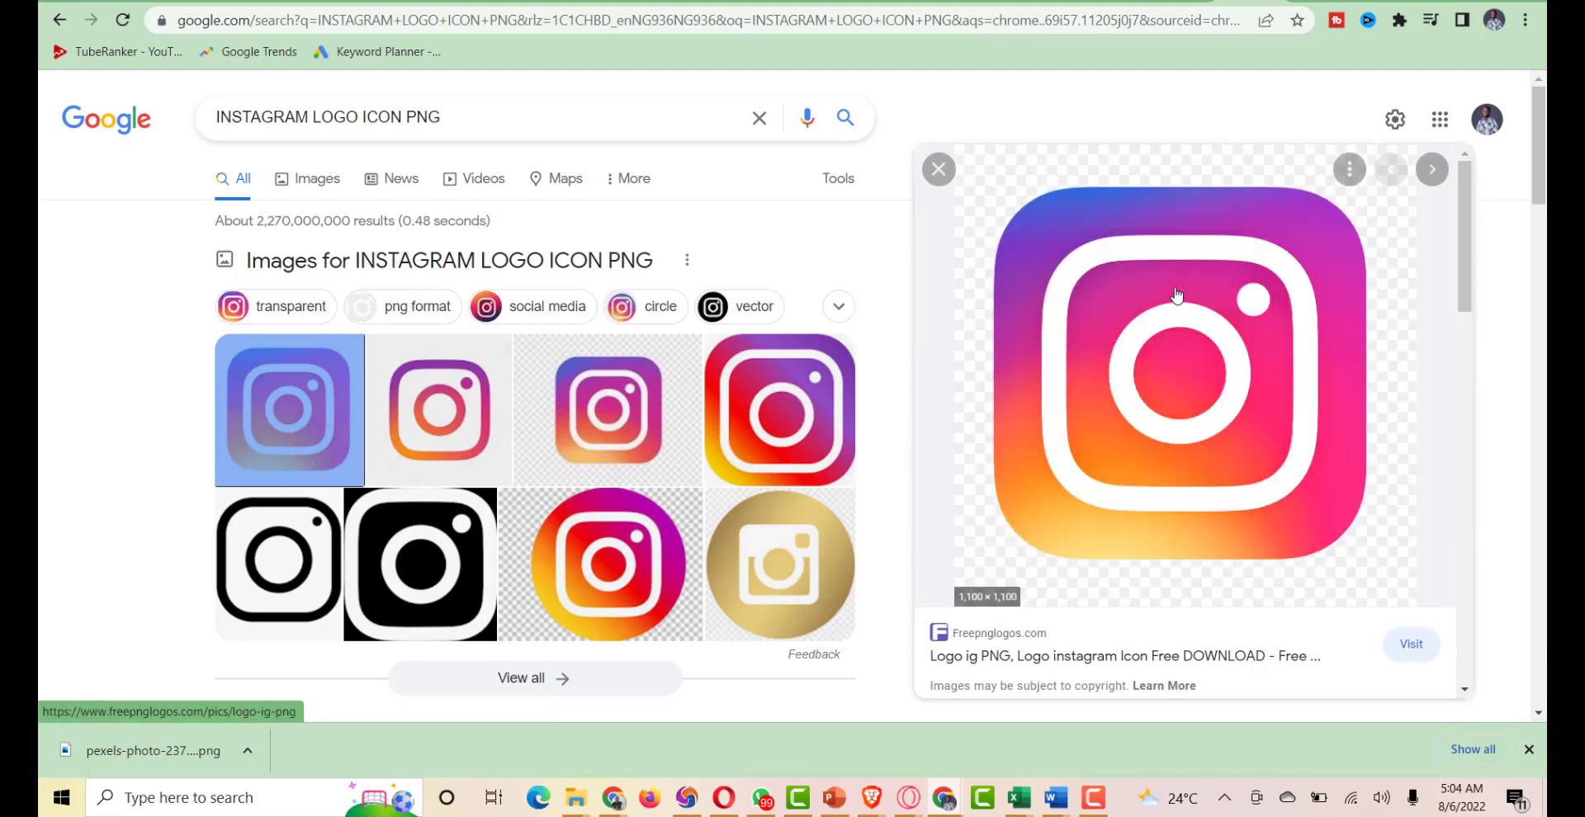
right_click(1176, 295)
click(1276, 538)
click(734, 5)
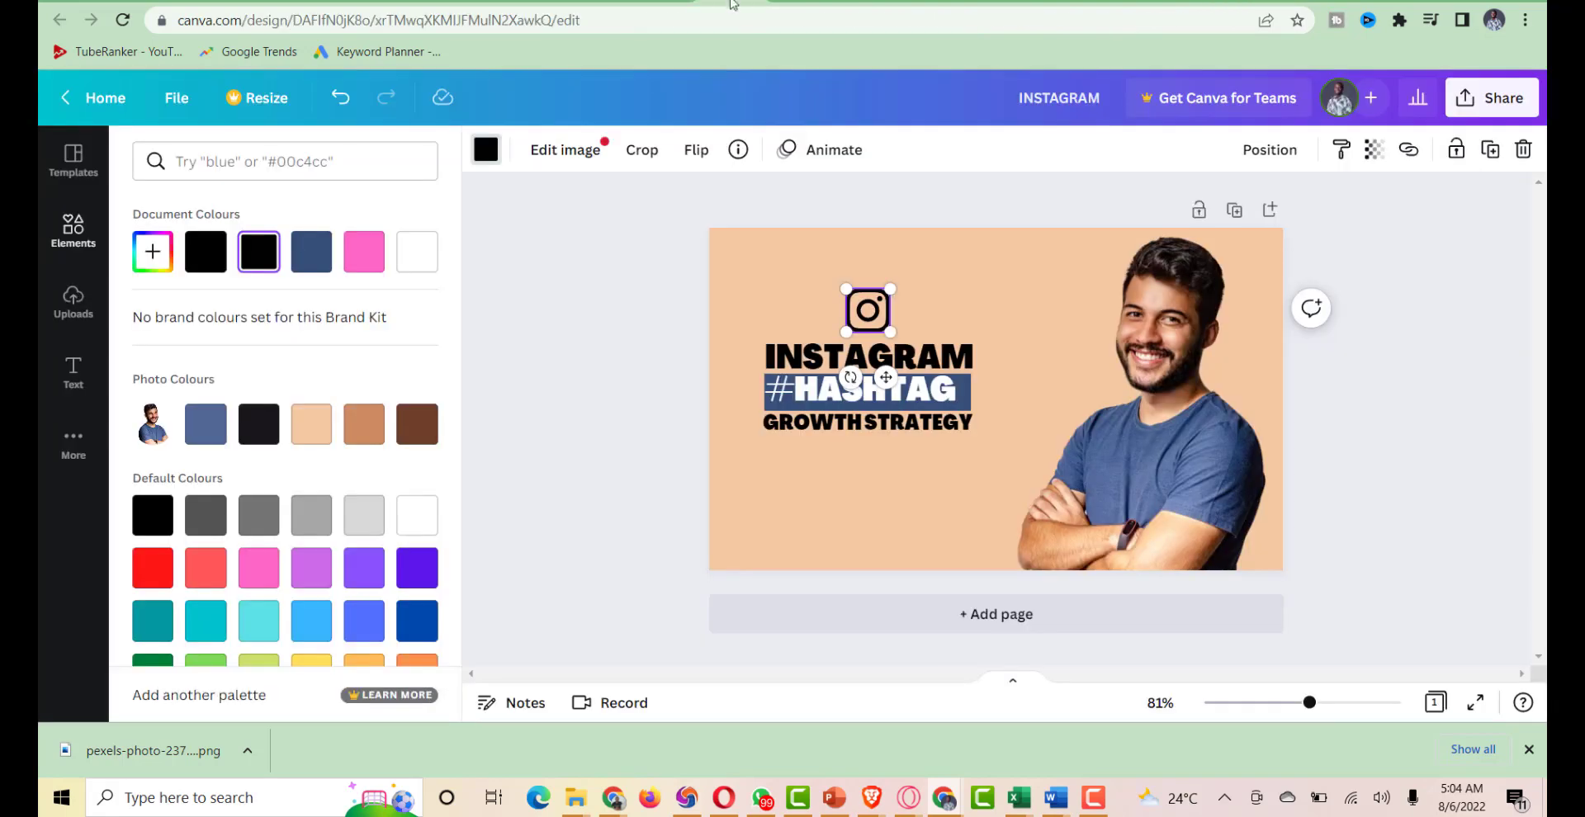
Swap the black Instagram icon for the pasted colourful logo, shrunk to sit above the title
key(Delete)
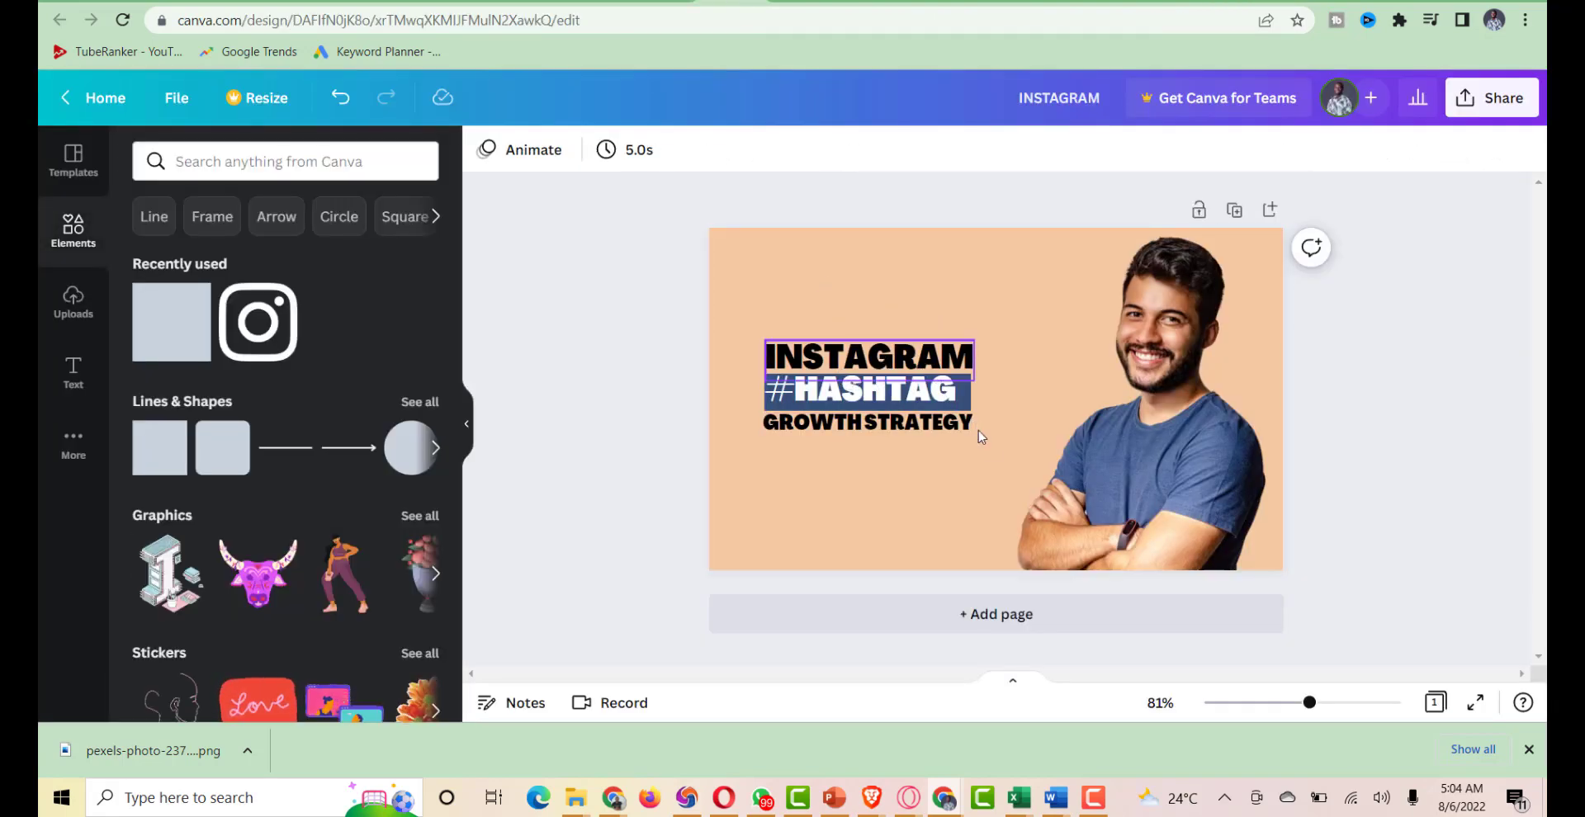
key(ctrl+z)
drag(1107, 512, 872, 314)
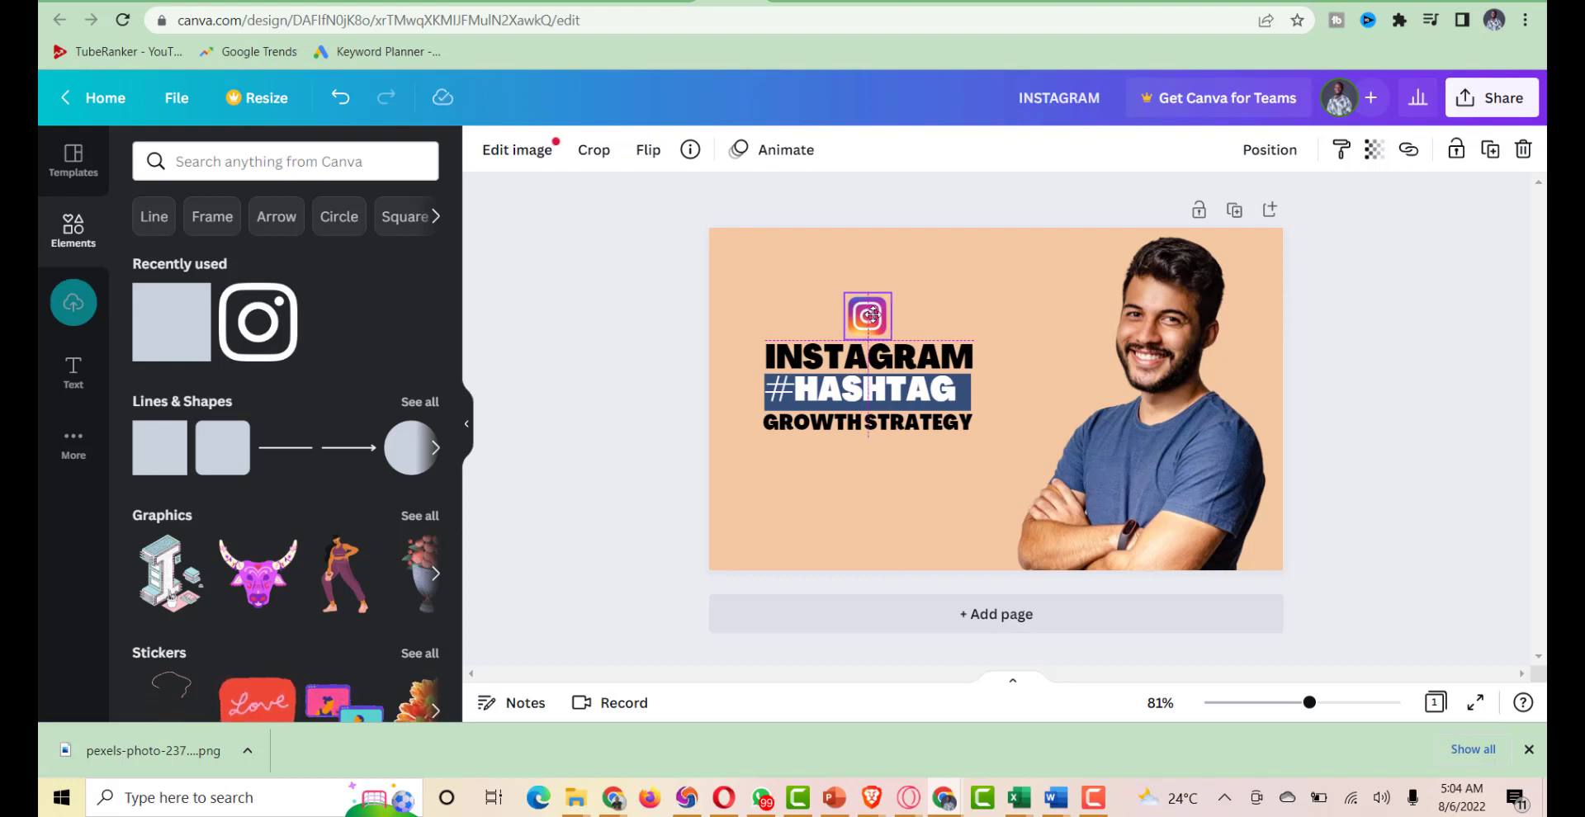
click(770, 265)
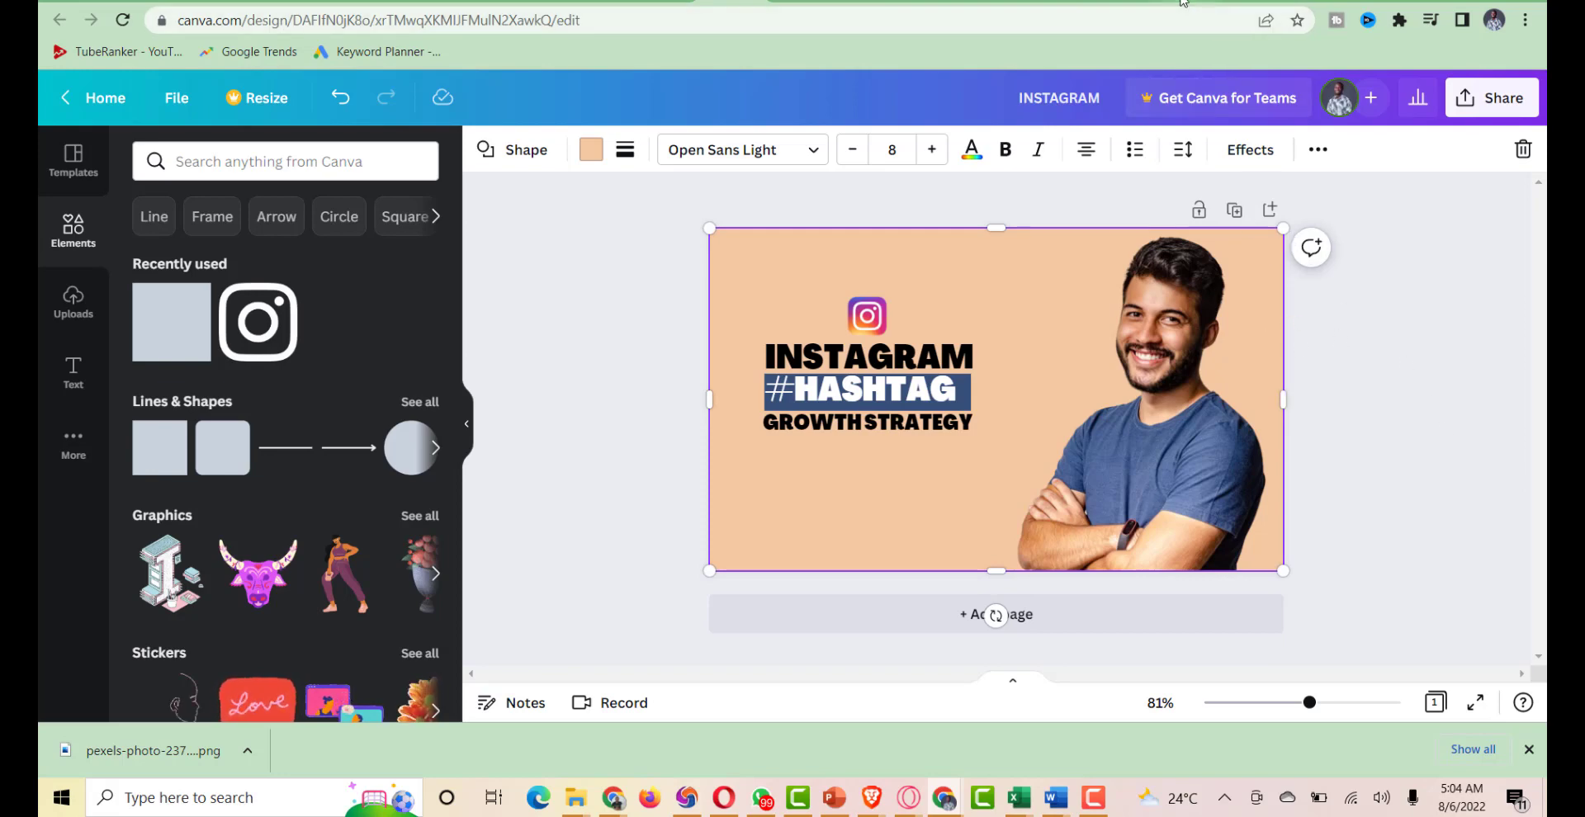
click(972, 4)
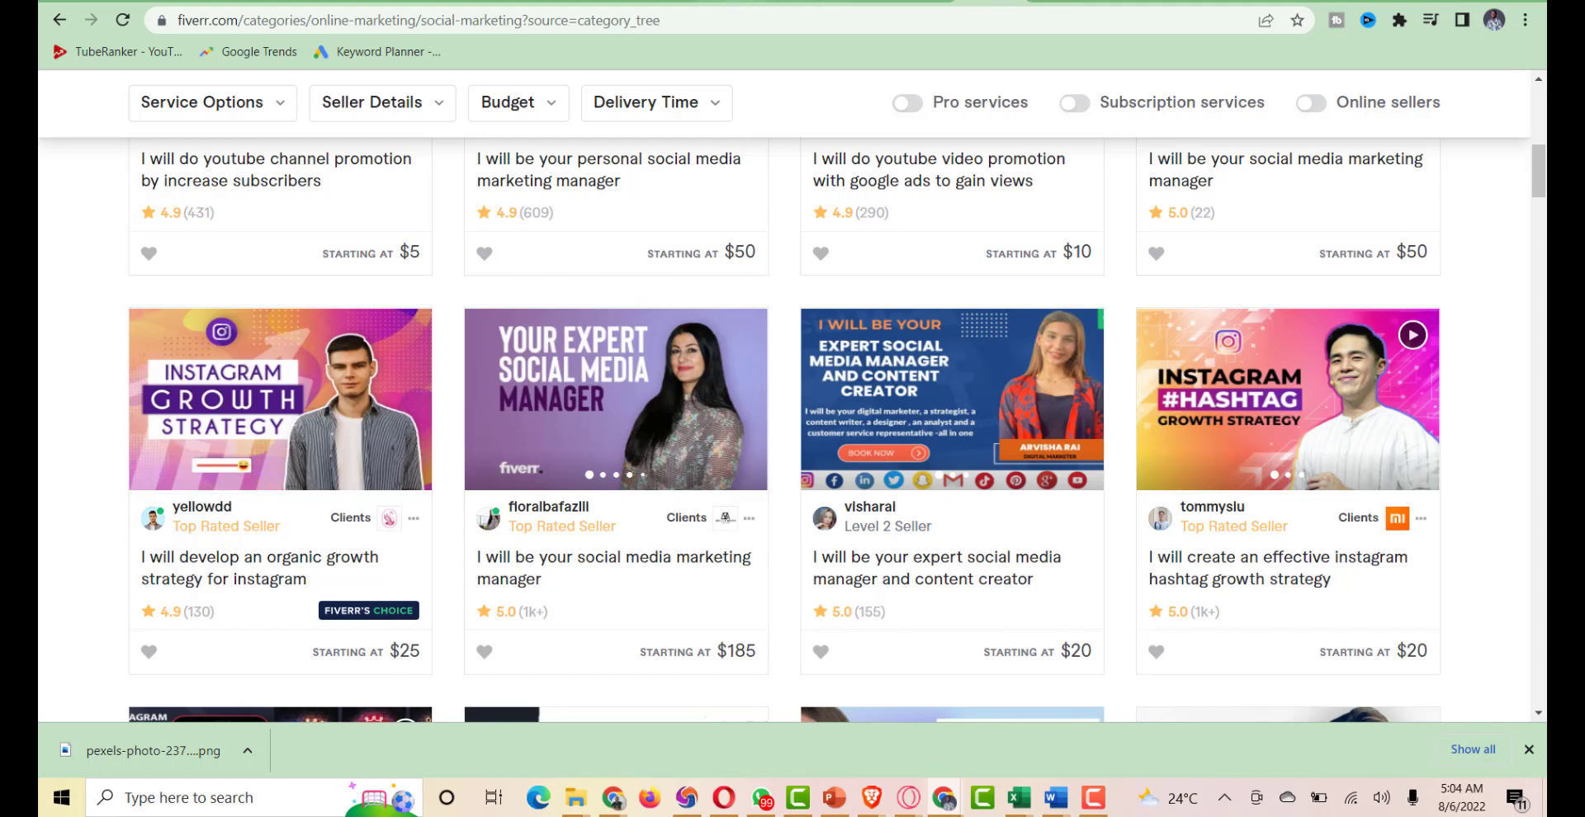
key(ctrl+shift+Tab)
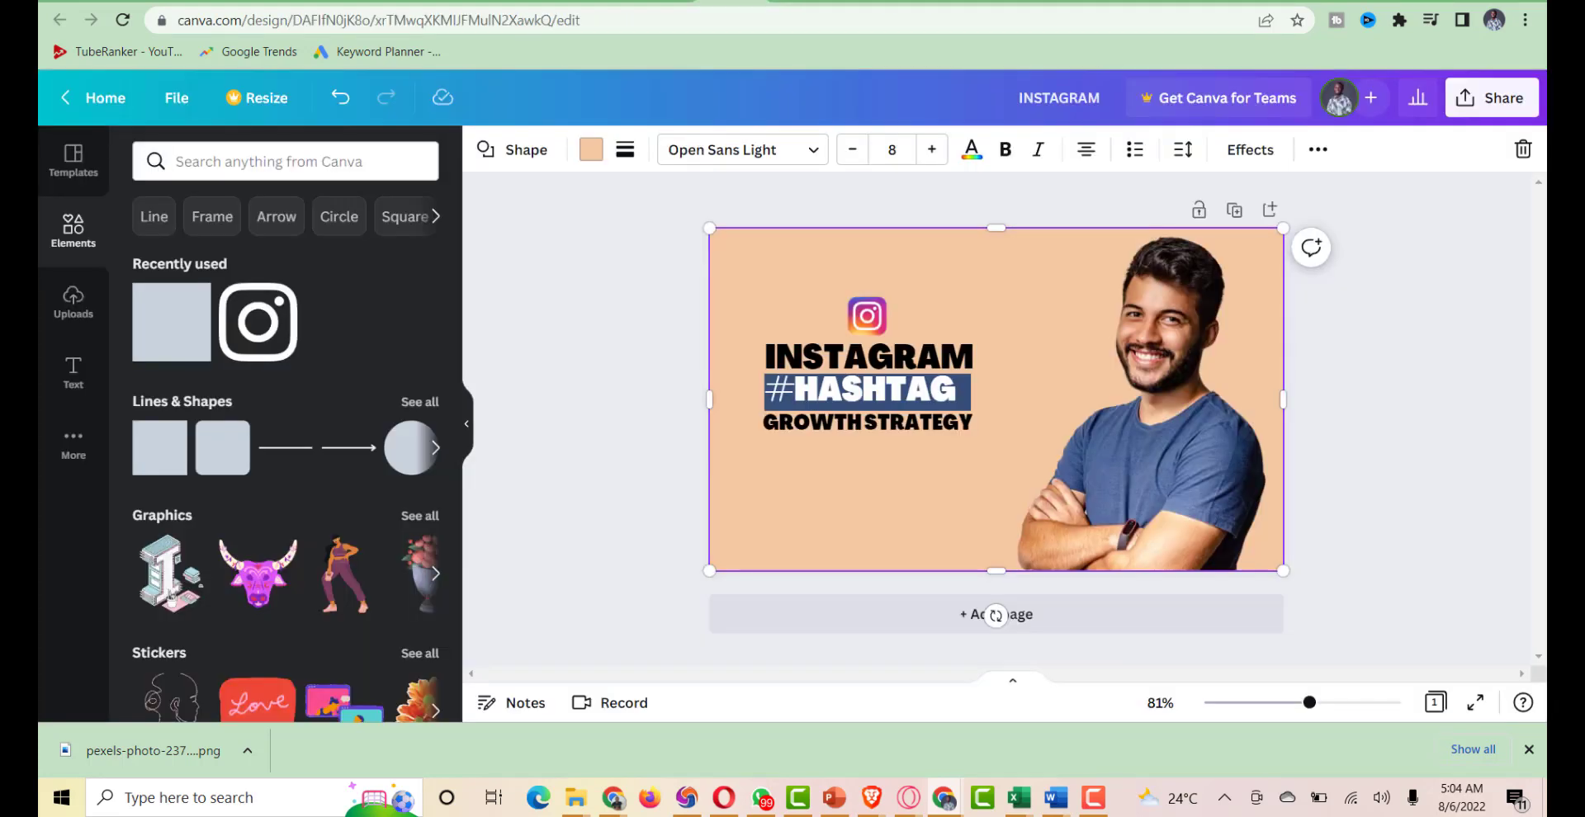
click(1391, 441)
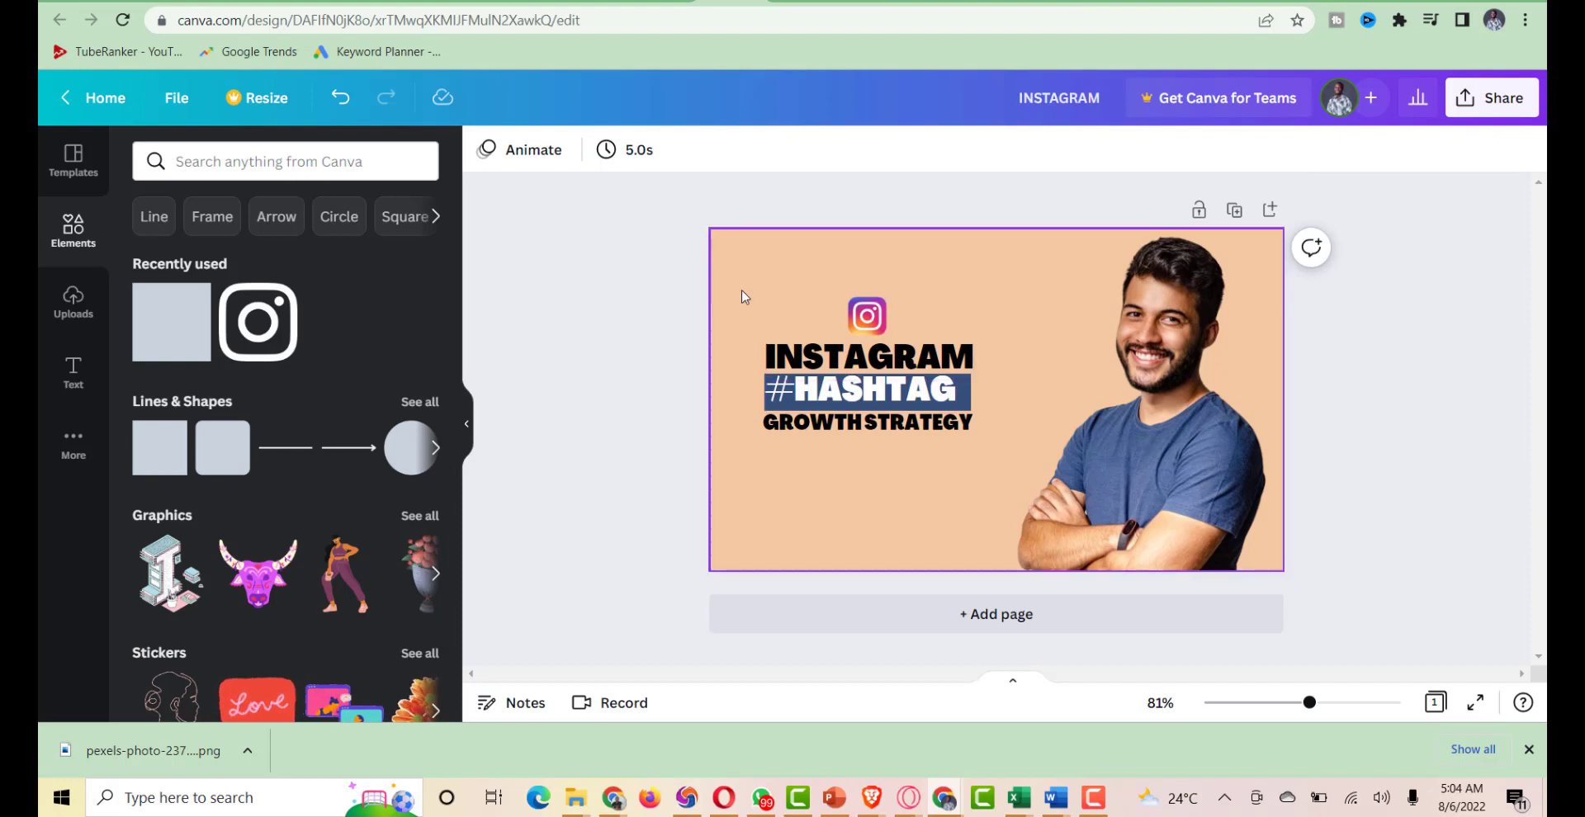
drag(741, 295, 996, 475)
key(ctrl+z)
drag(816, 313, 1158, 403)
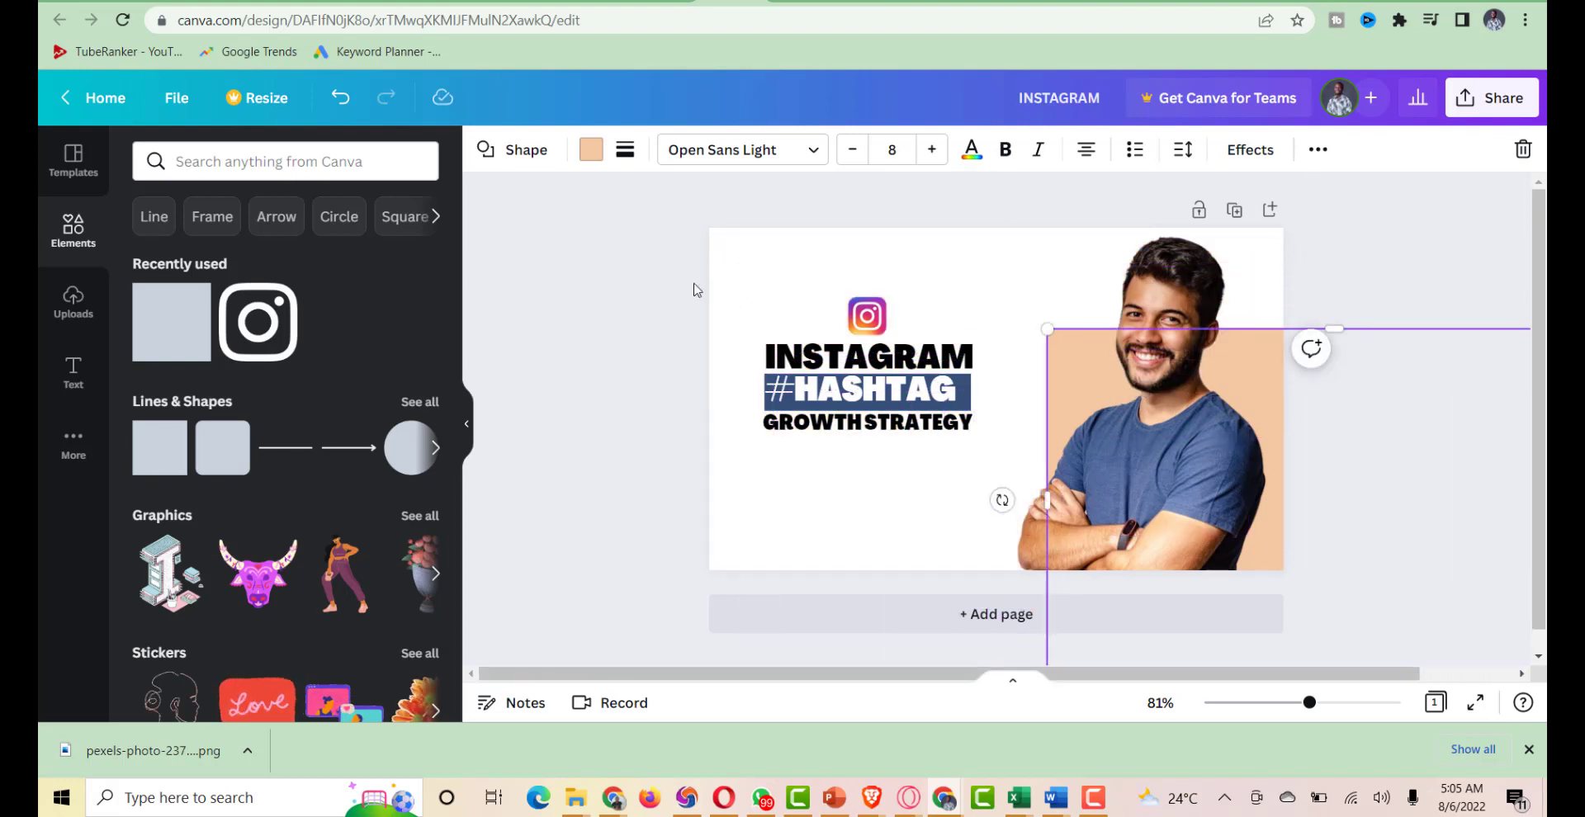
drag(692, 283, 996, 484)
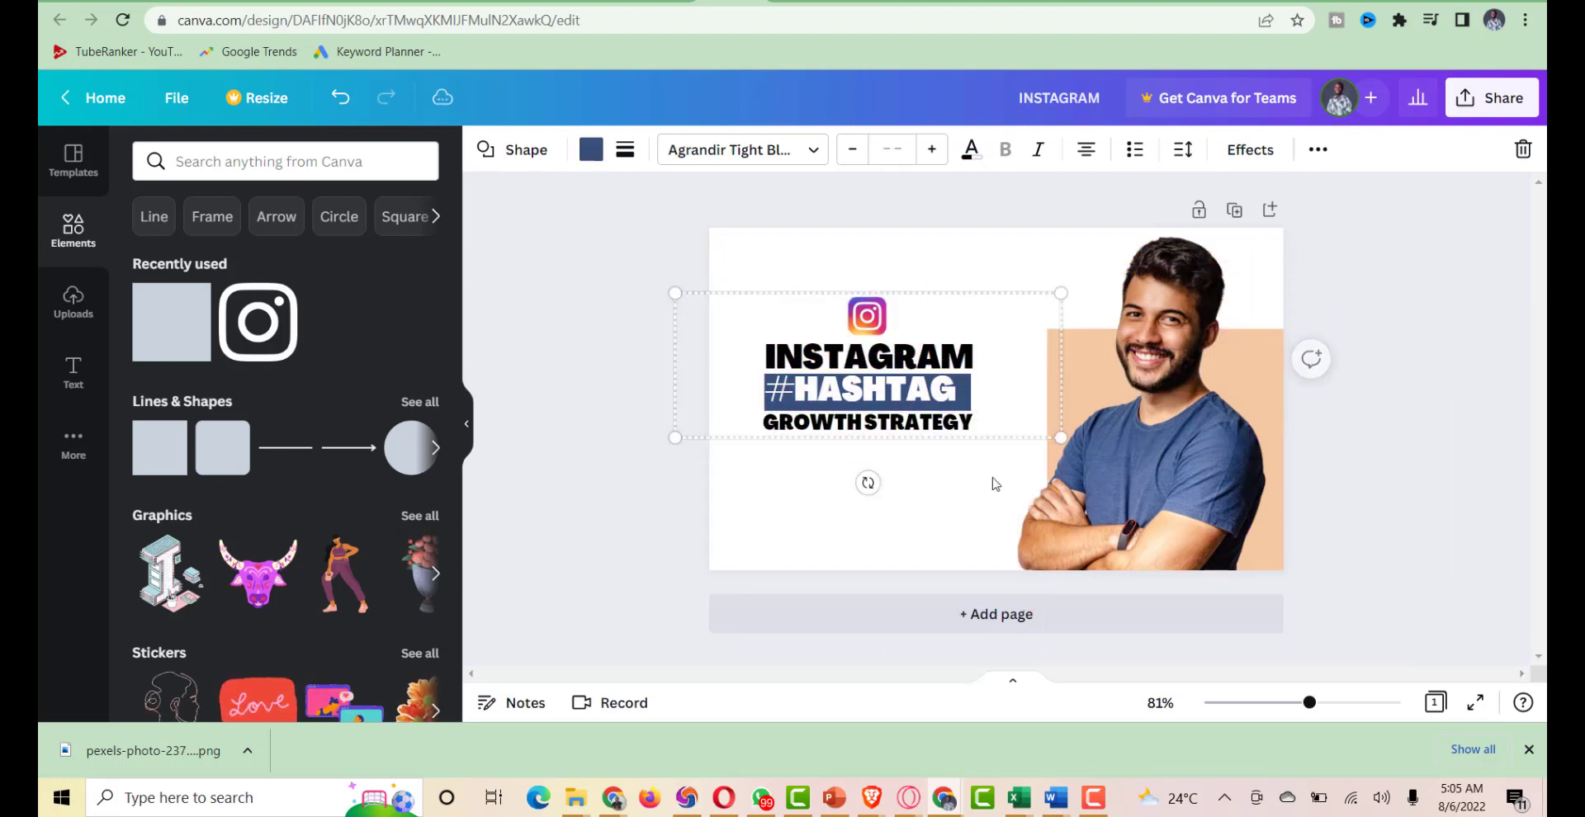
drag(1070, 450, 1081, 468)
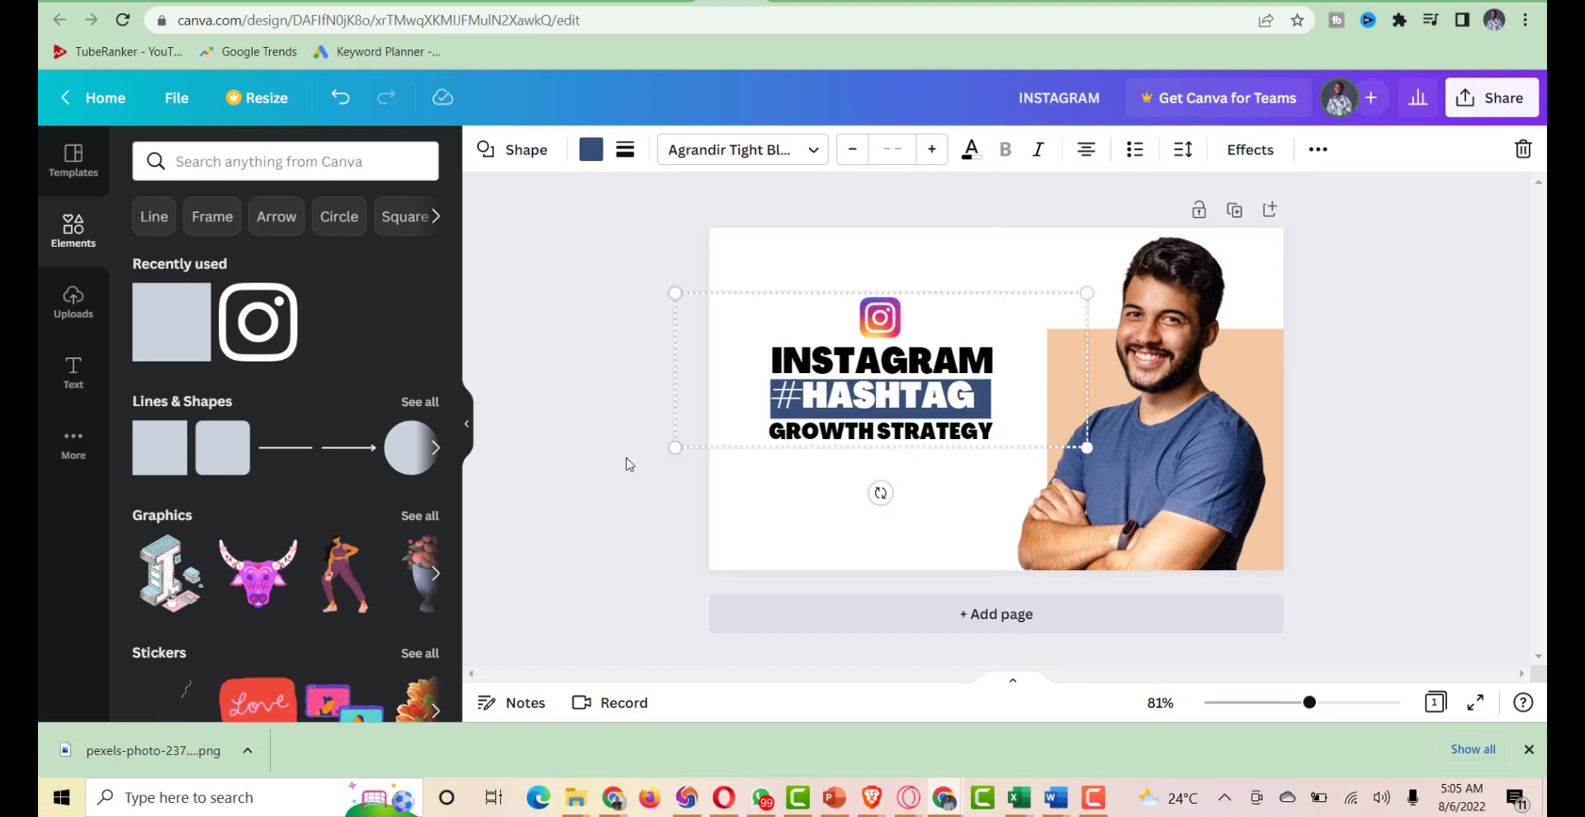
click(611, 399)
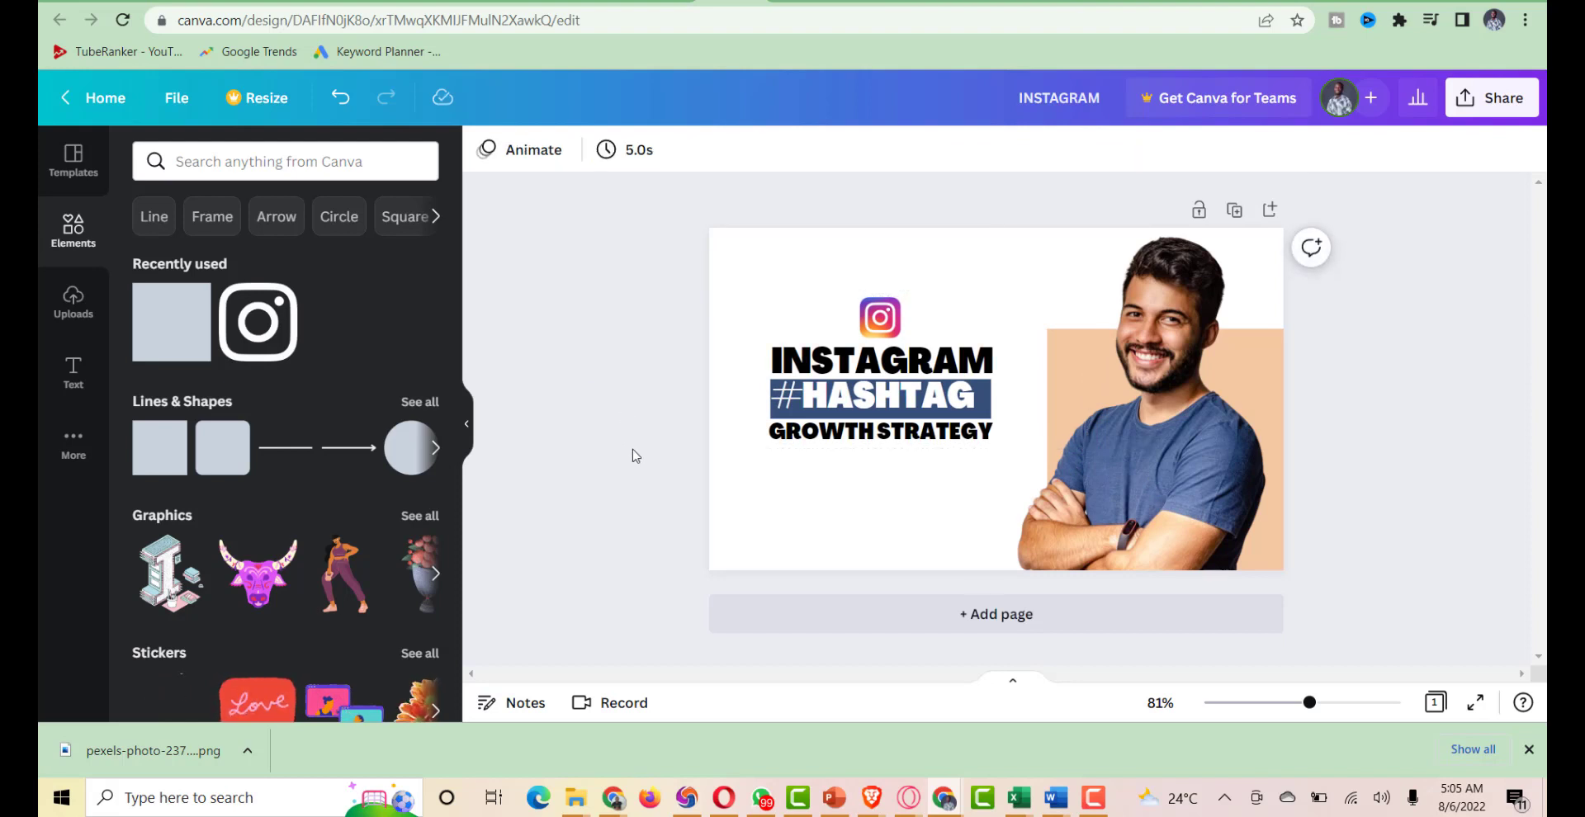
key(ctrl+z)
key(ctrl+z)
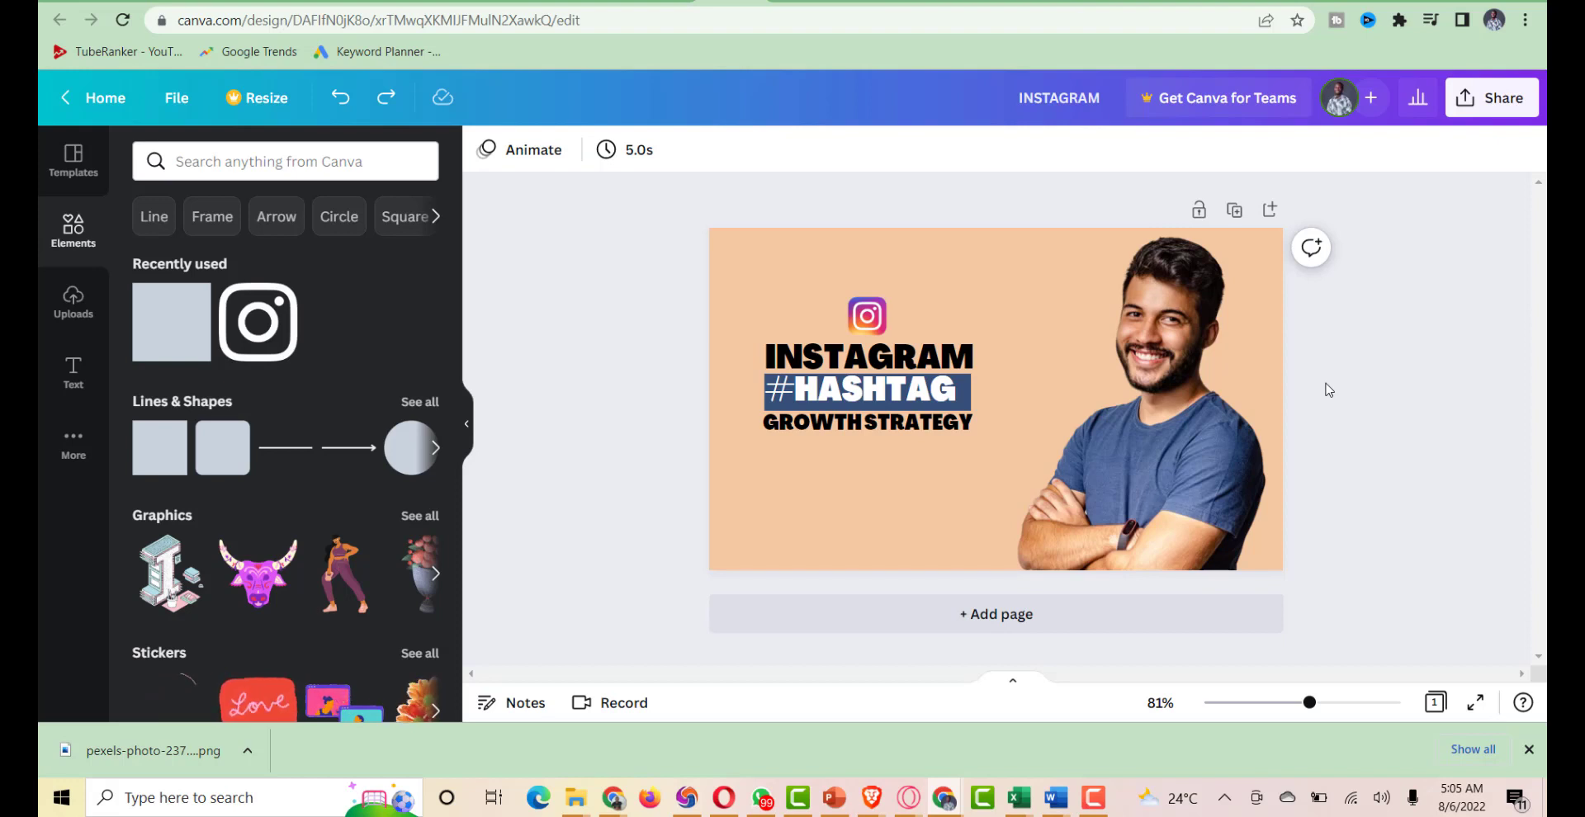
Download the design through Share as a 720 × 430 PNG and open INSTAGRAM.png
click(913, 397)
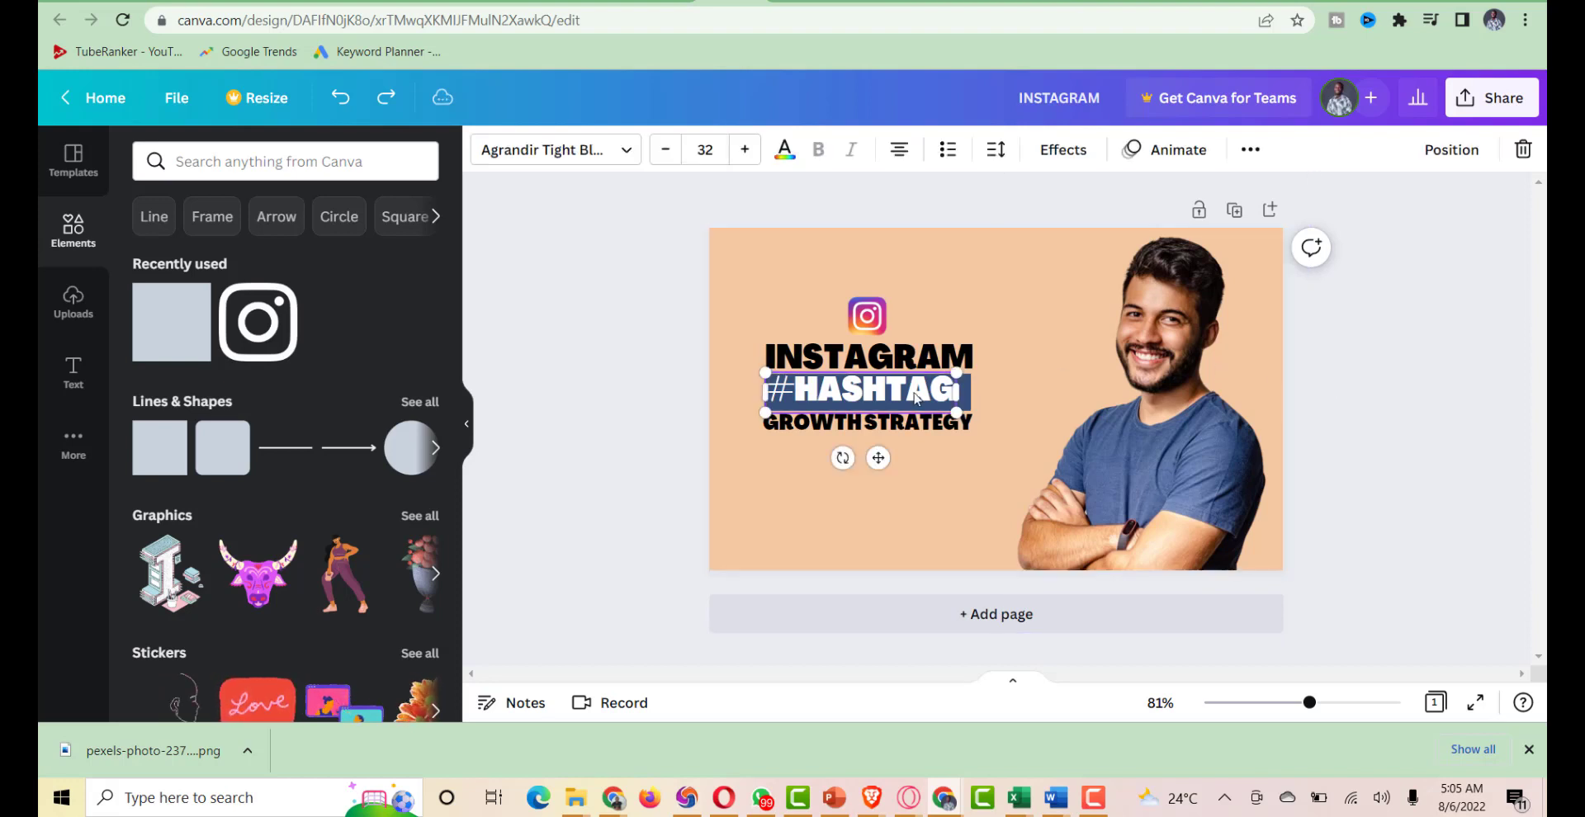
click(1370, 355)
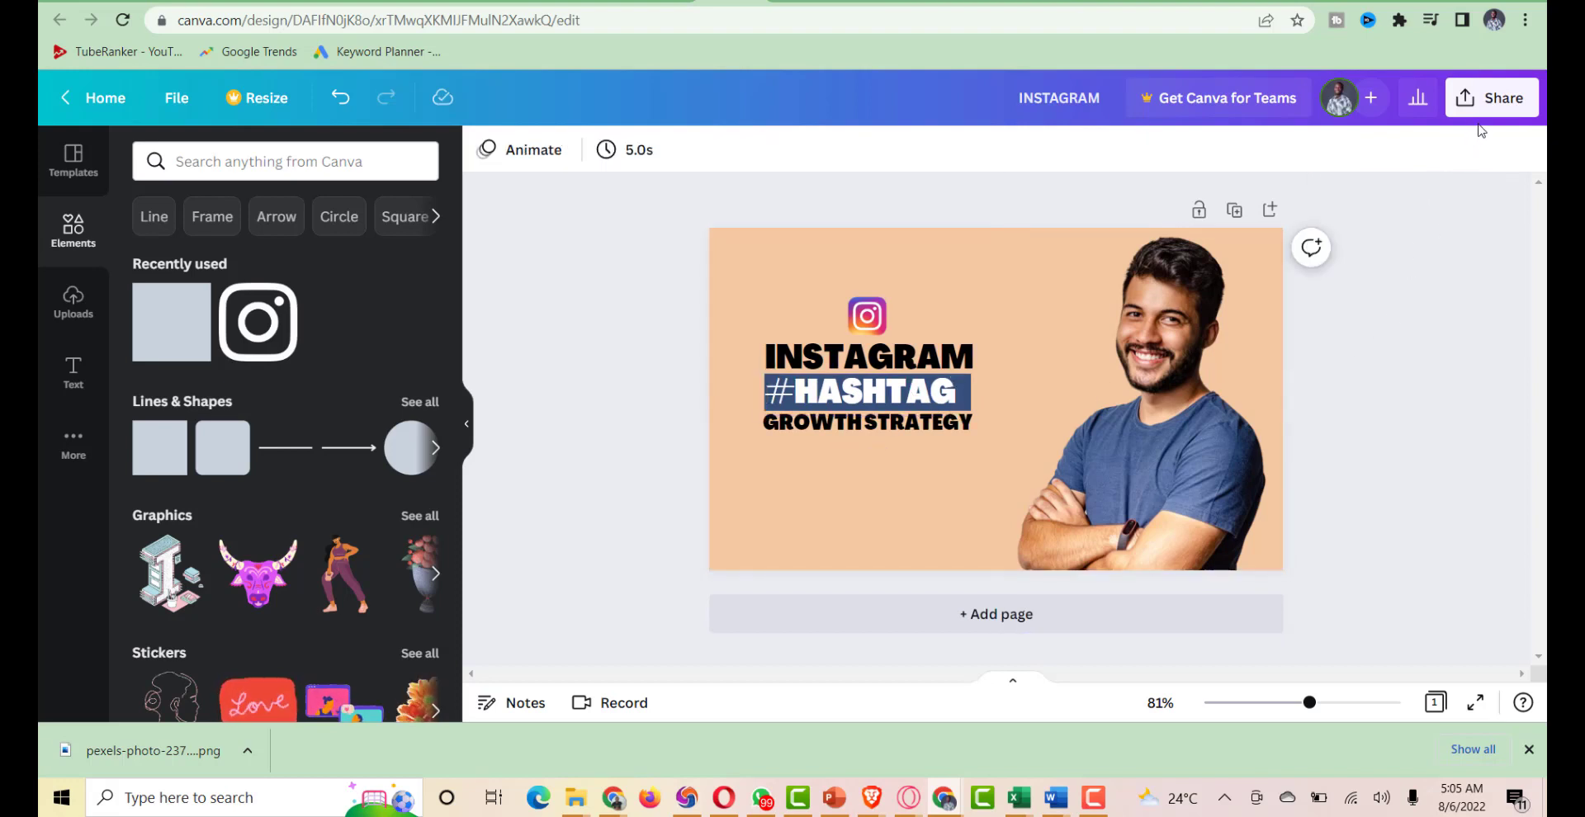
click(1490, 98)
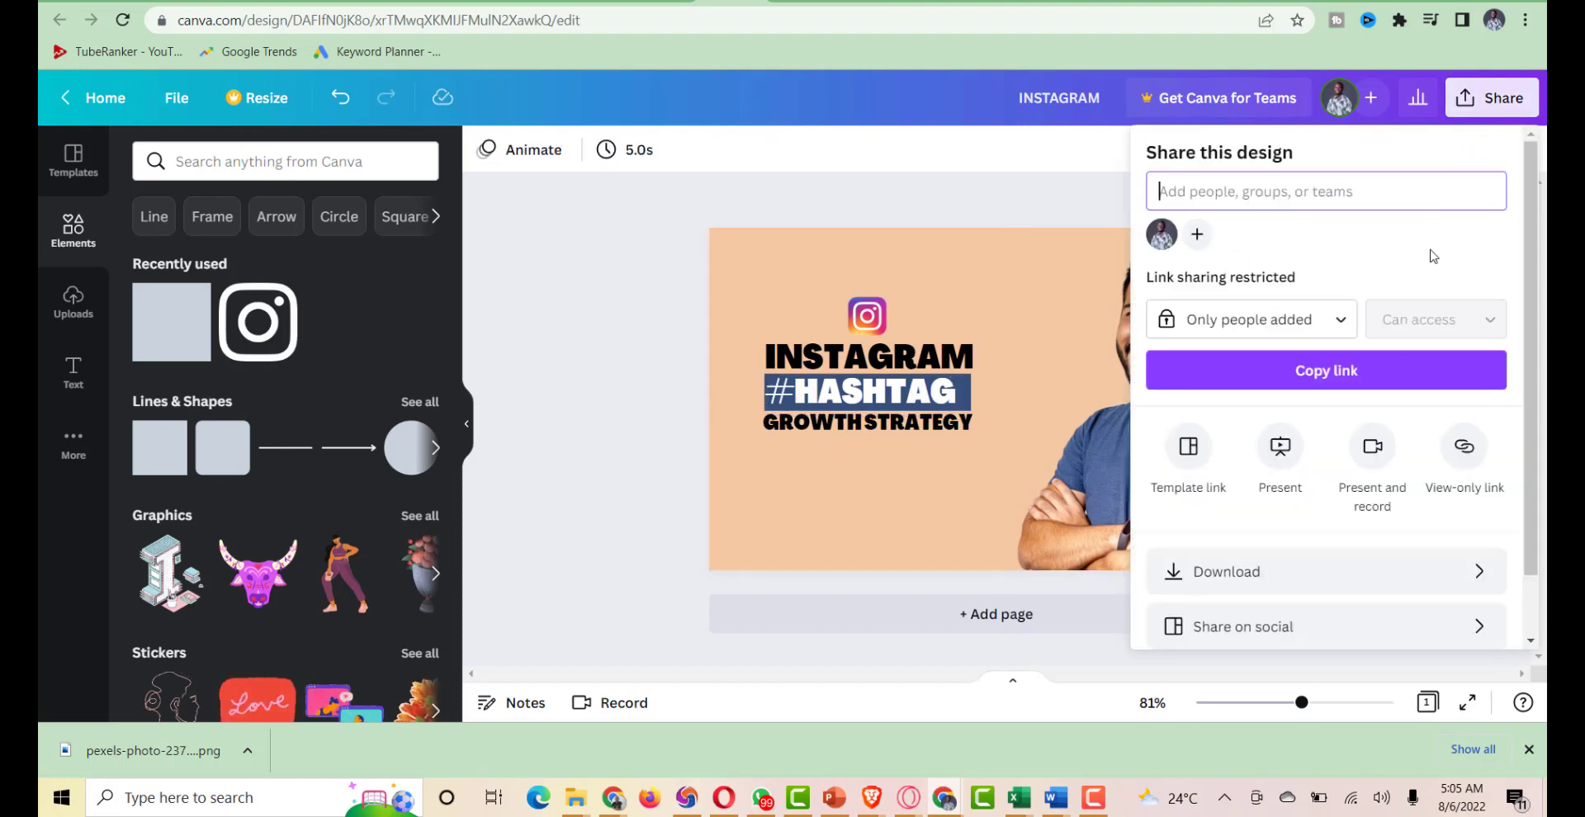
scroll(1370, 462, down, 1)
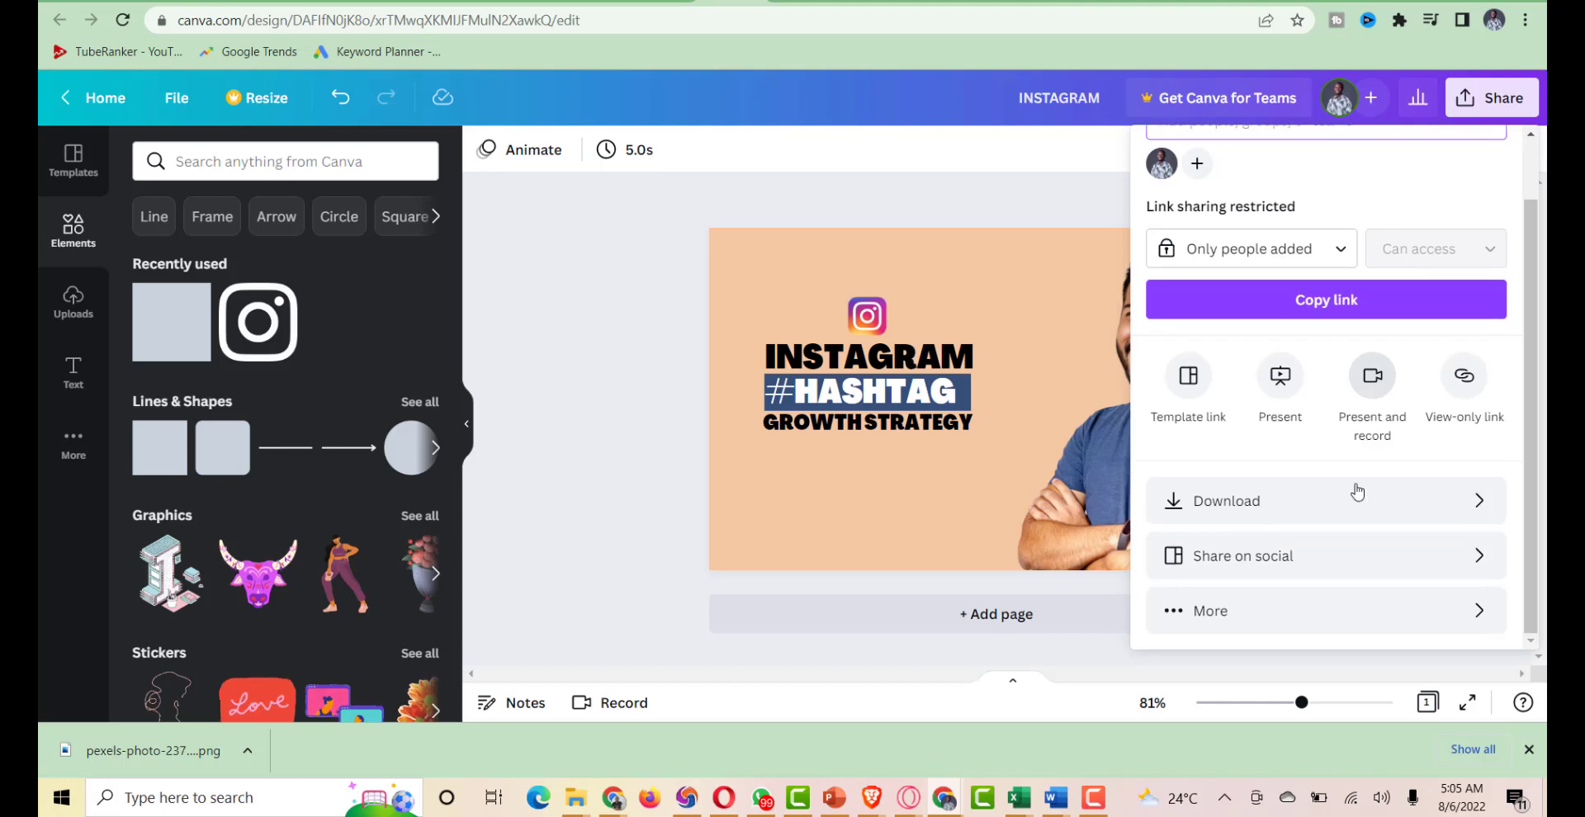
click(1292, 505)
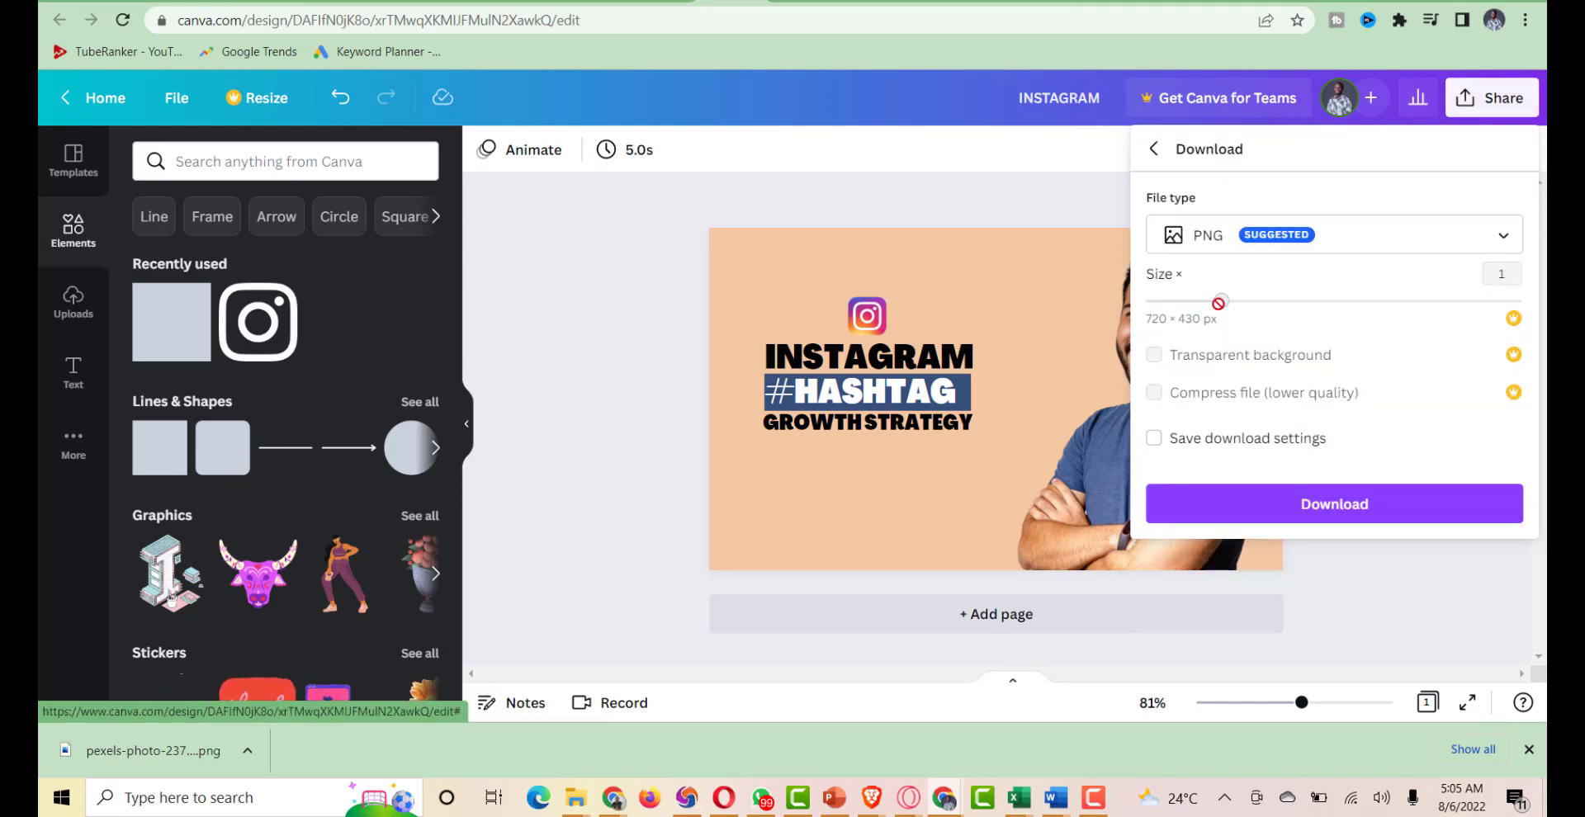
click(1335, 505)
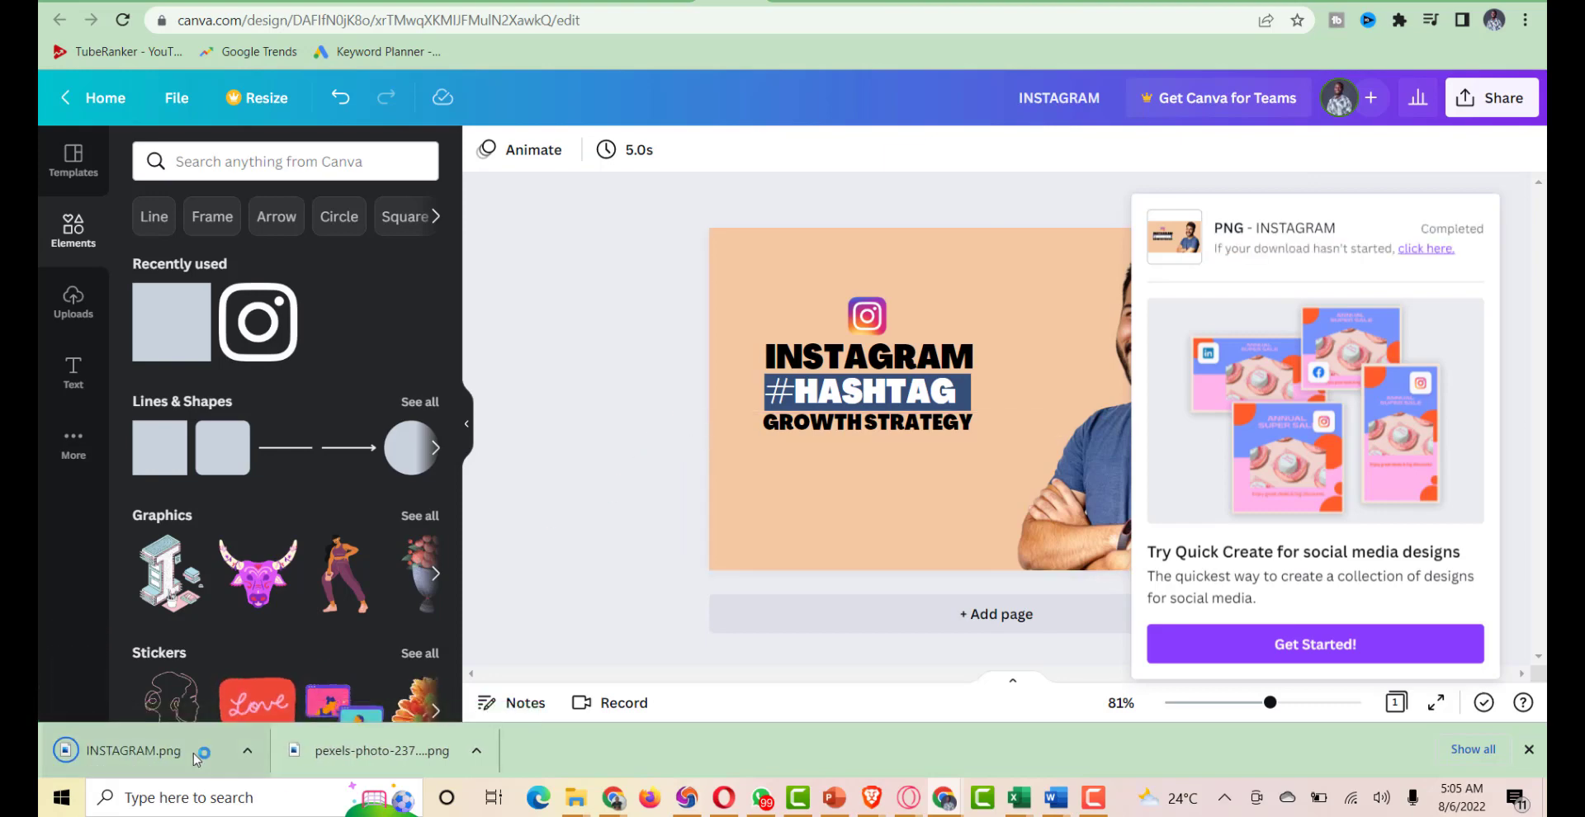
click(196, 758)
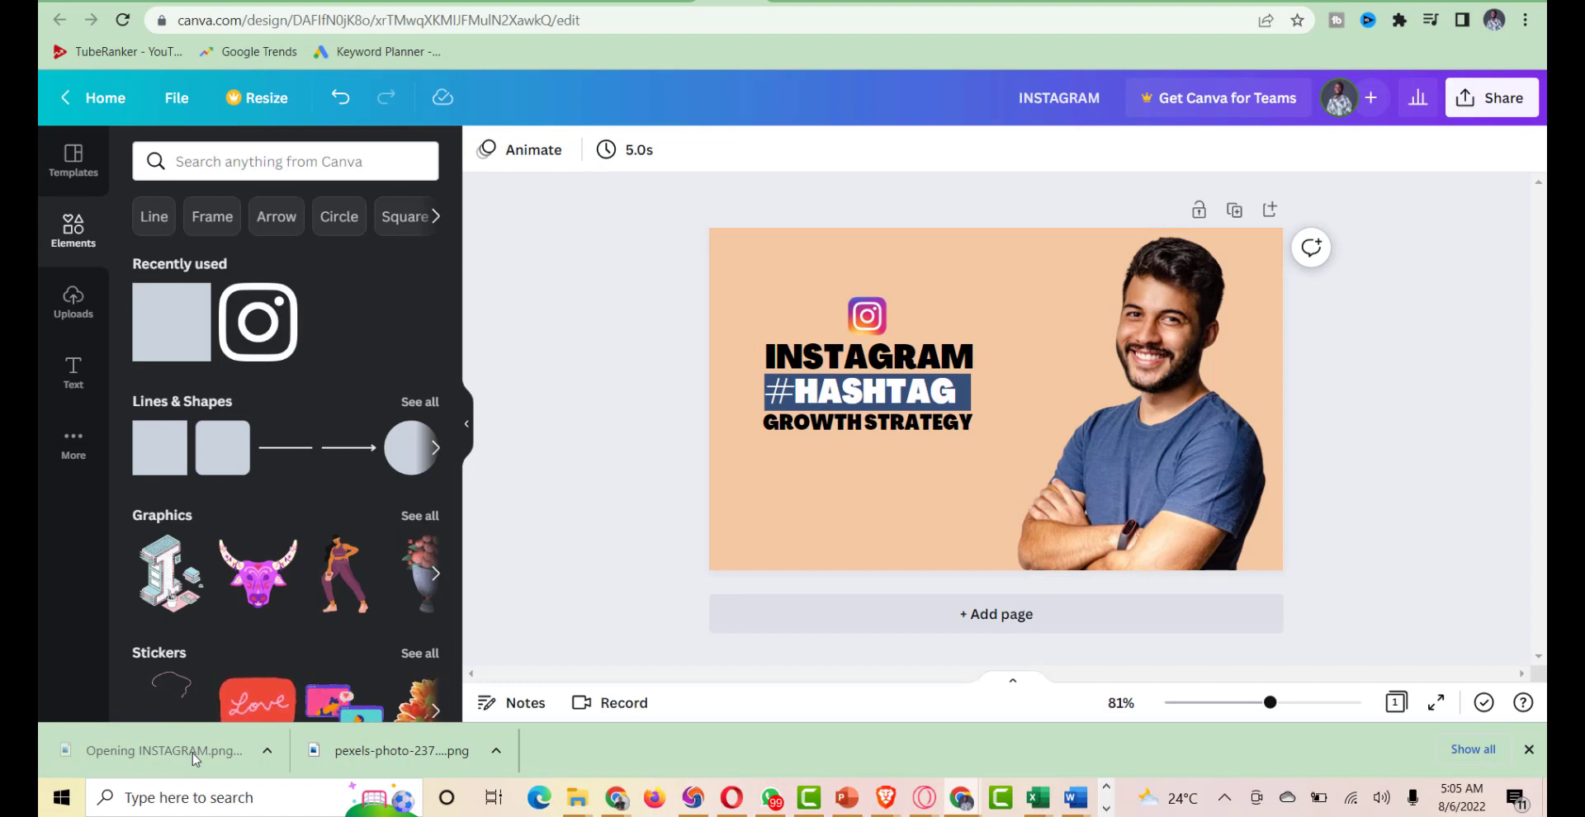
click(1107, 809)
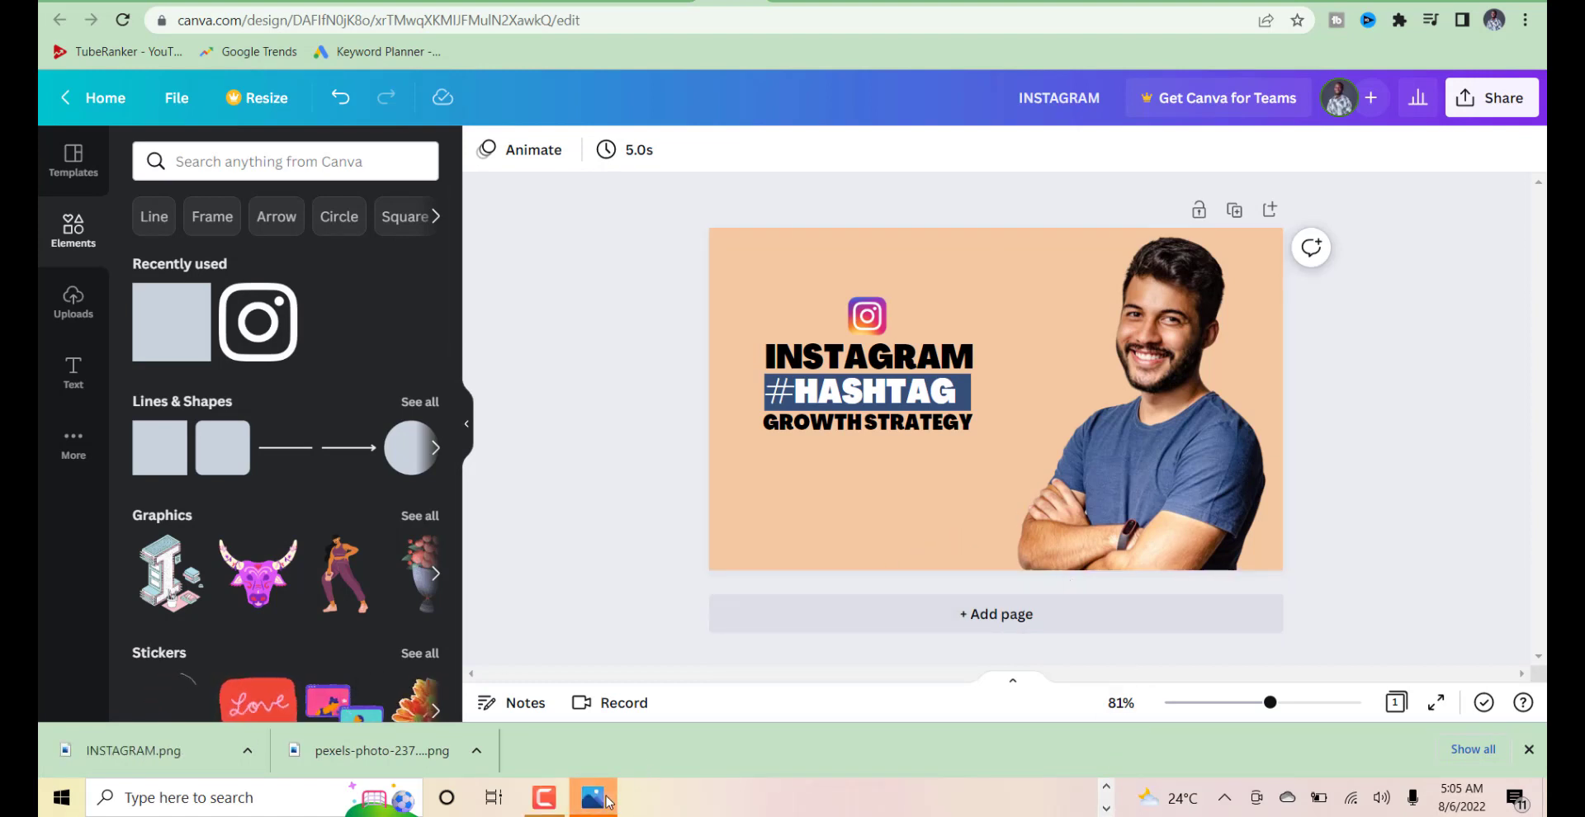
click(608, 802)
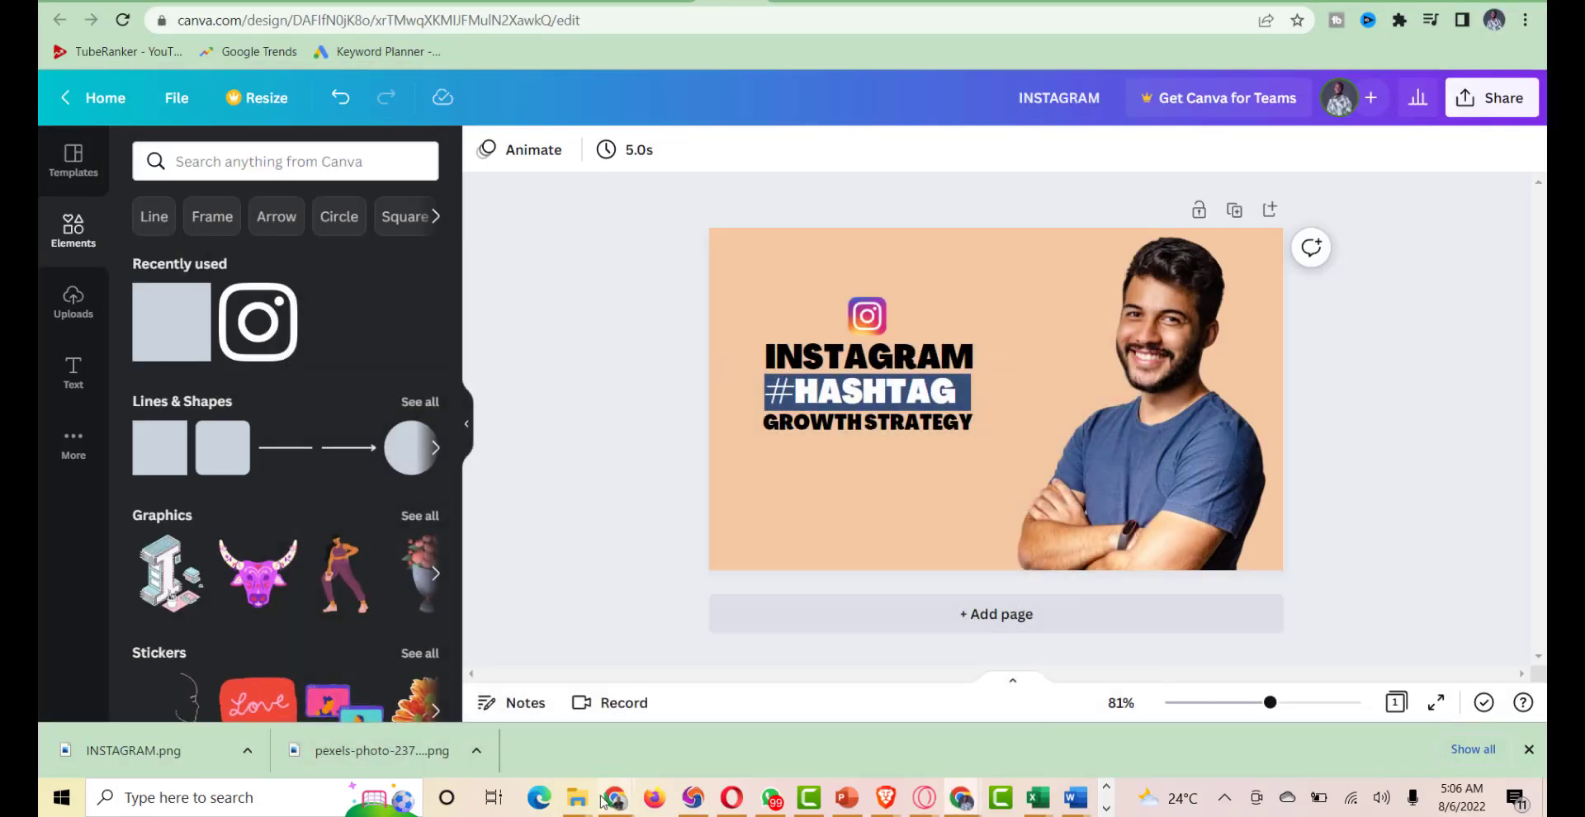
mouse_move(604, 801)
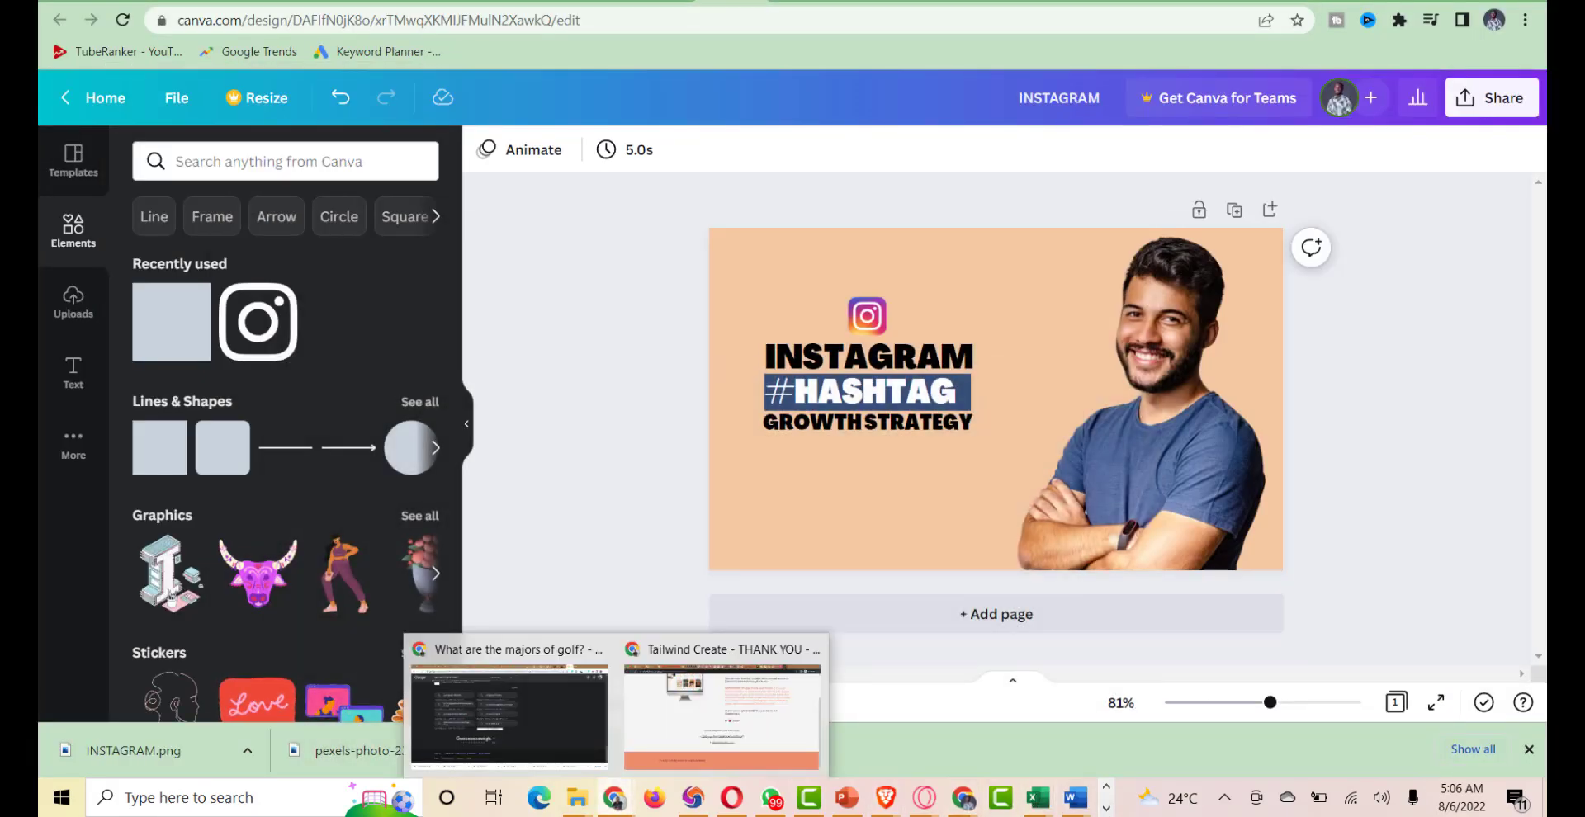
scroll(628, 805, down, 1)
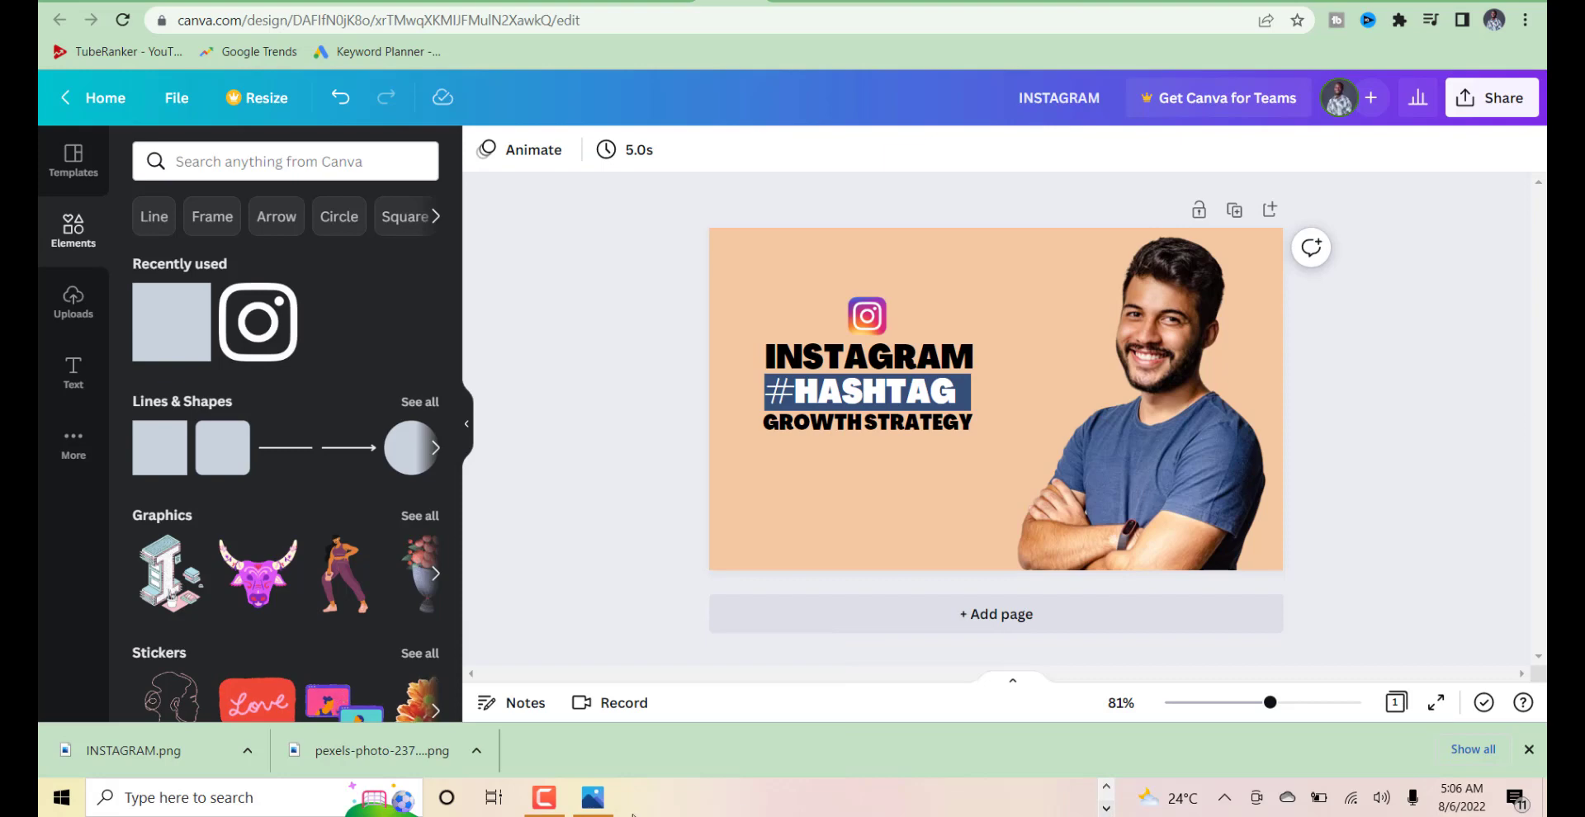
click(607, 807)
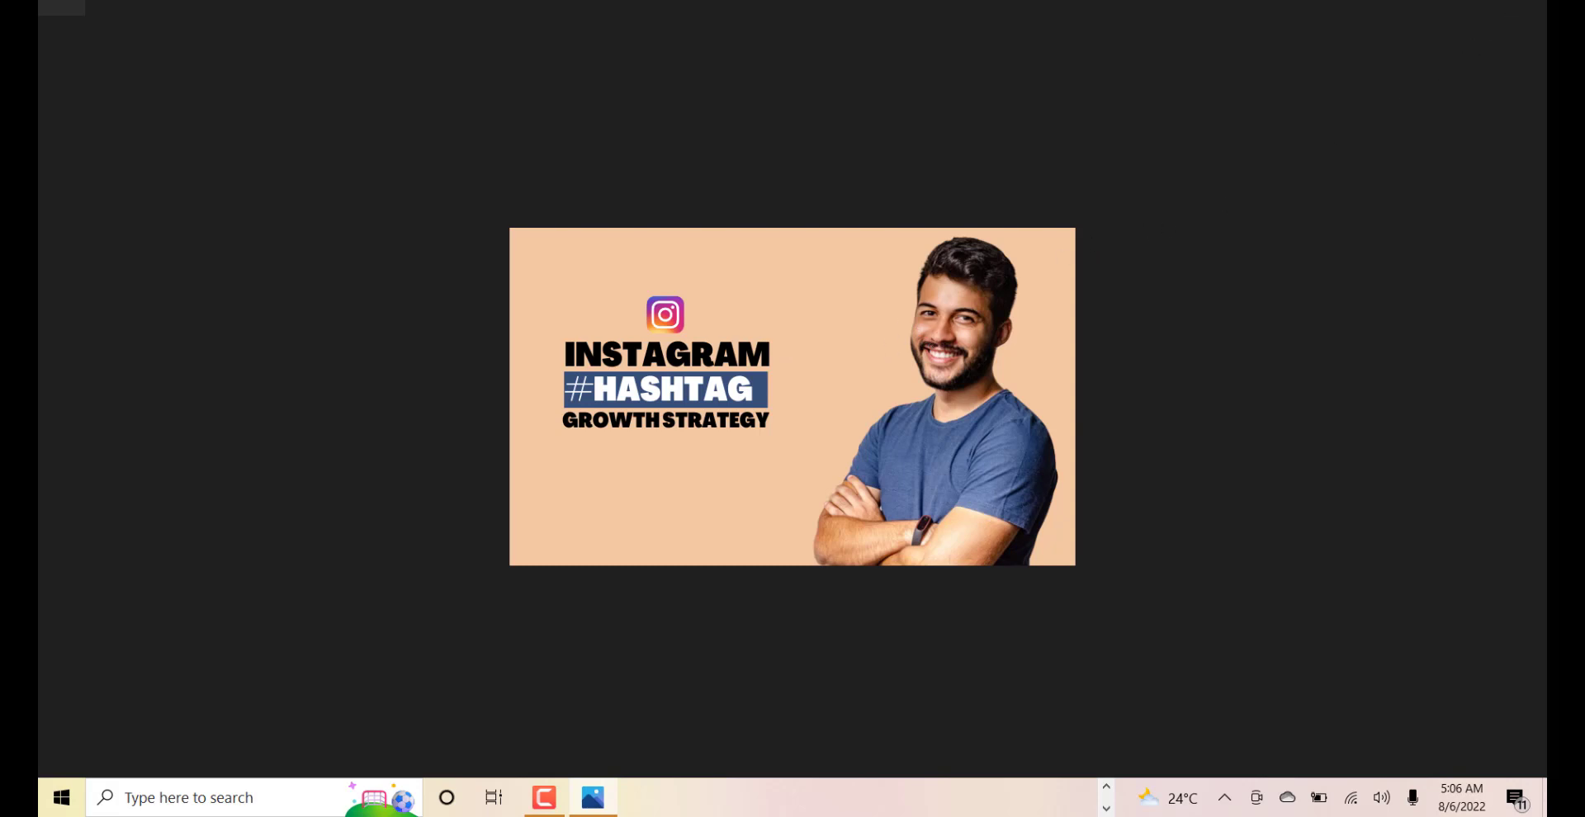
click(1527, 10)
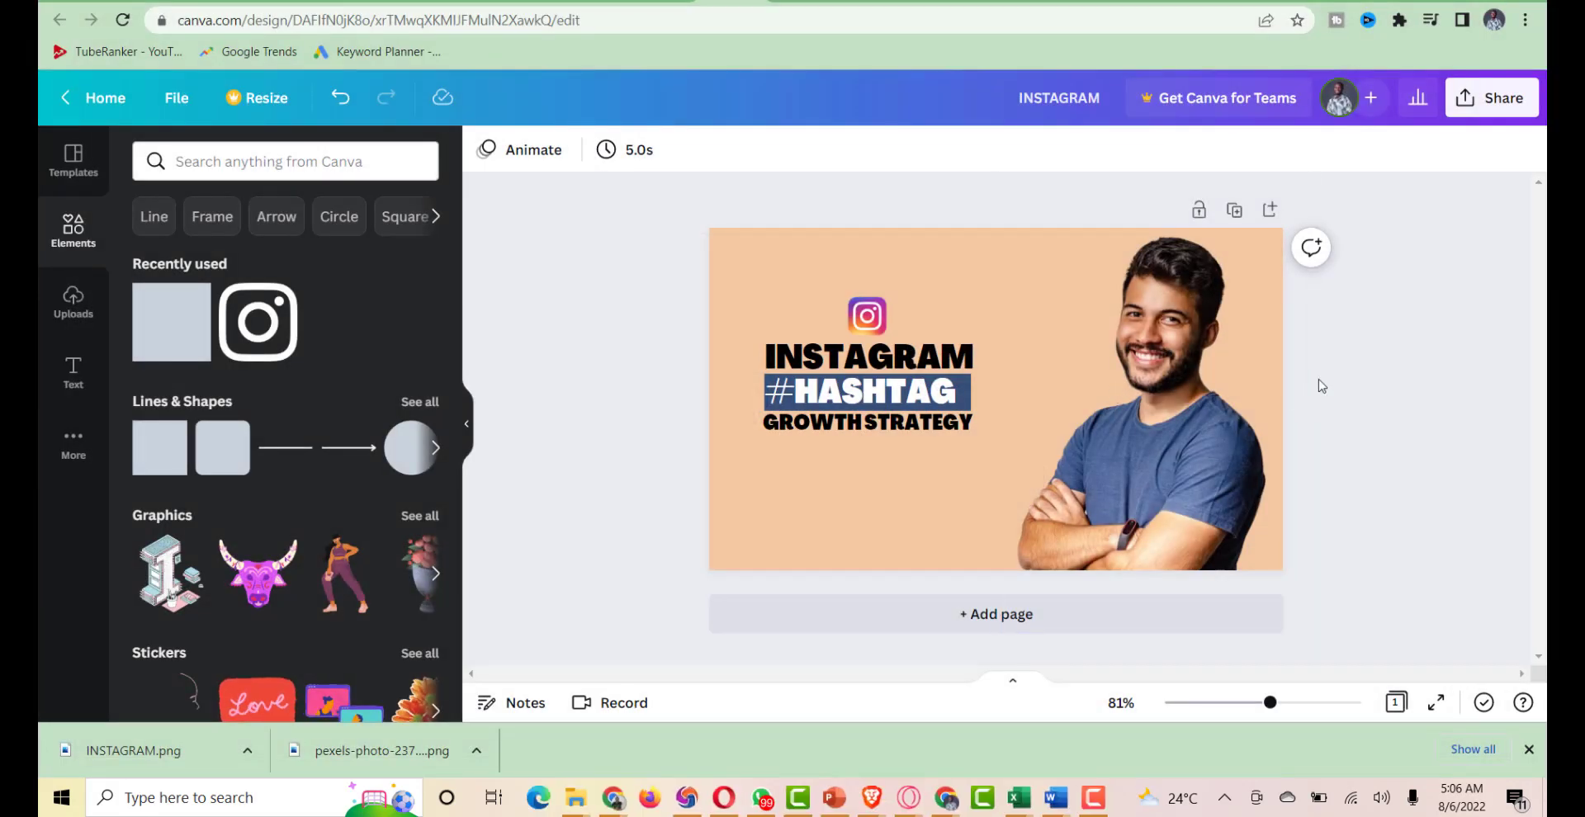